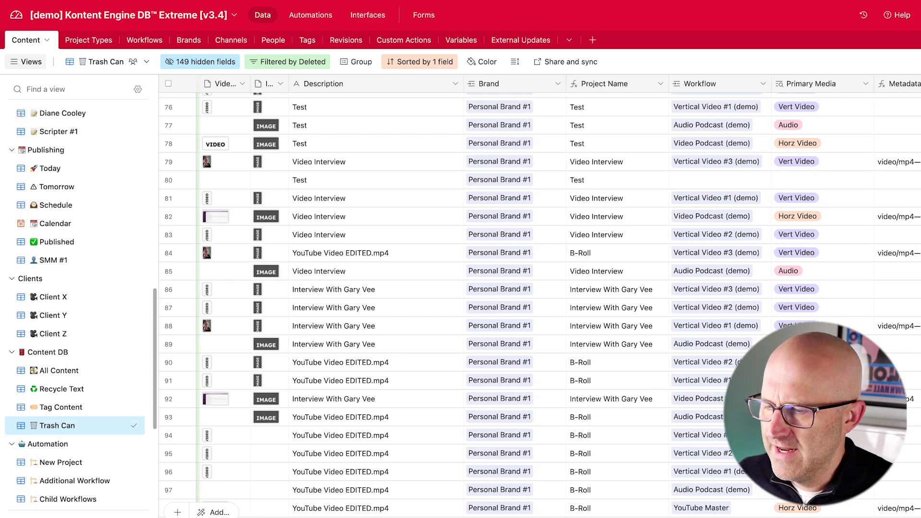
Scroll across the Trash Can view to examine its automation button columns
scroll(561, 297, right, 5)
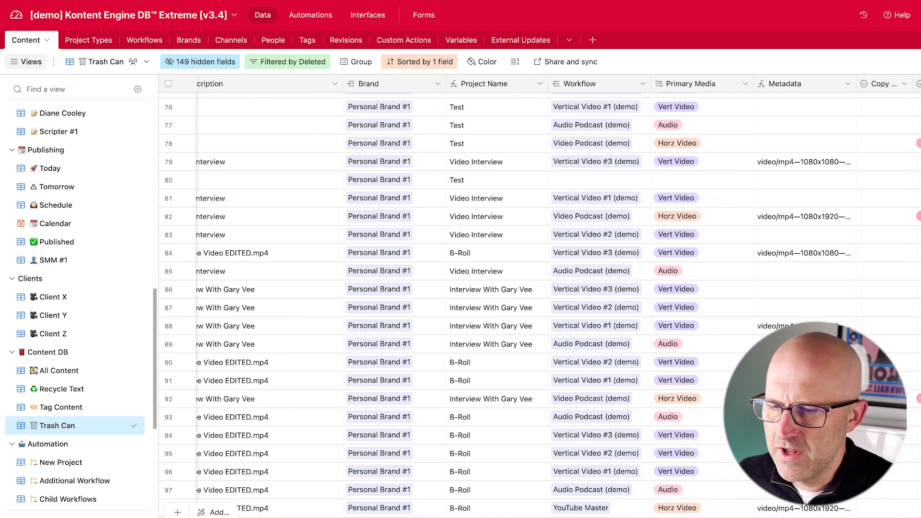
scroll(561, 296, right, 3)
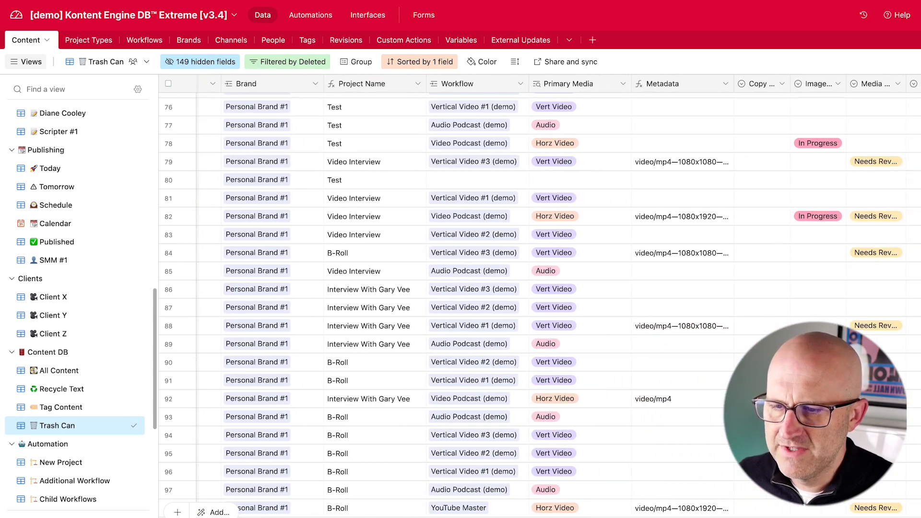
scroll(561, 296, right, 4)
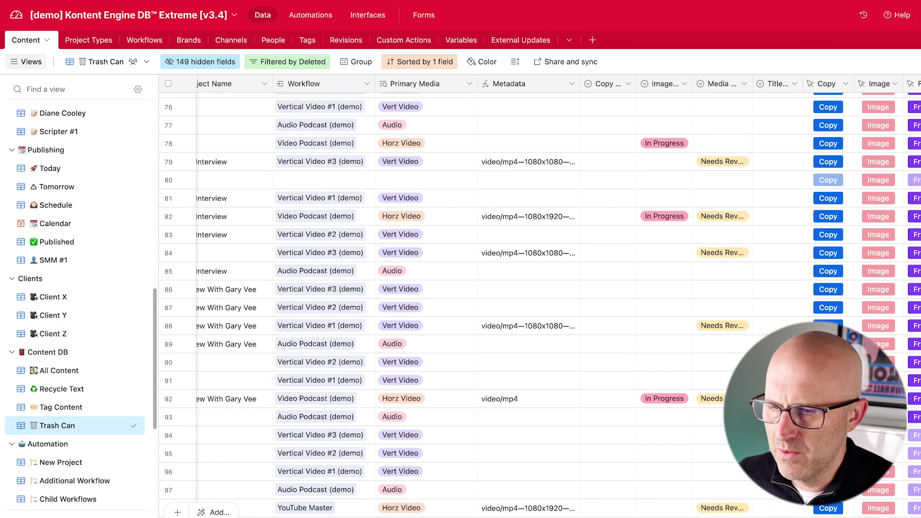
mouse_move(668, 104)
mouse_down()
mouse_move(843, 278)
mouse_move(910, 402)
mouse_up()
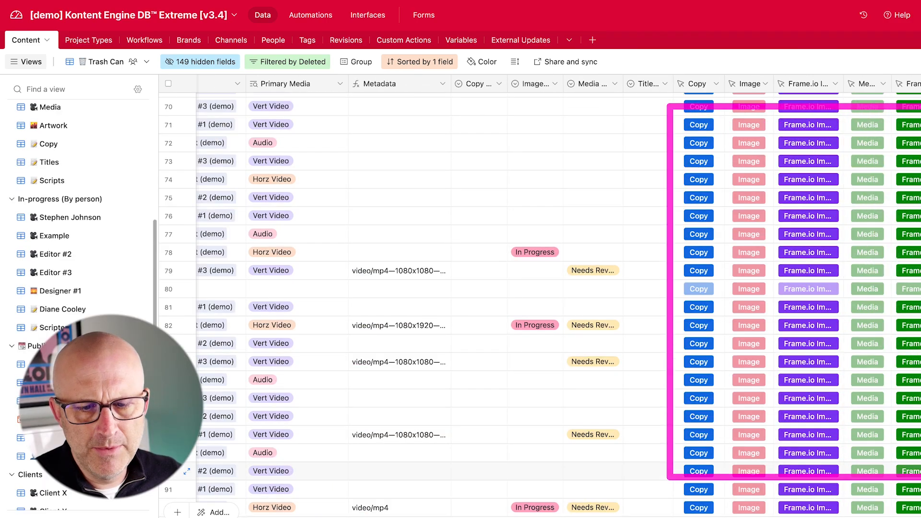
scroll(630, 284, right, 2)
mouse_move(650, 303)
mouse_down()
mouse_move(670, 275)
mouse_move(700, 284)
mouse_up()
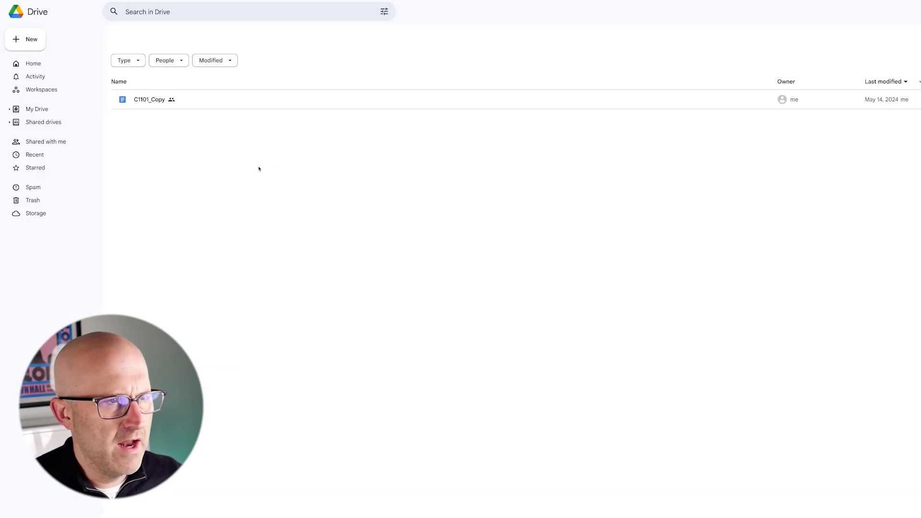
Upload YouTube Video EDITED.mp4 from the YouTube Course Example folder into the C1175_KEDB Demo_INBOX folder
drag(188, 192, 159, 116)
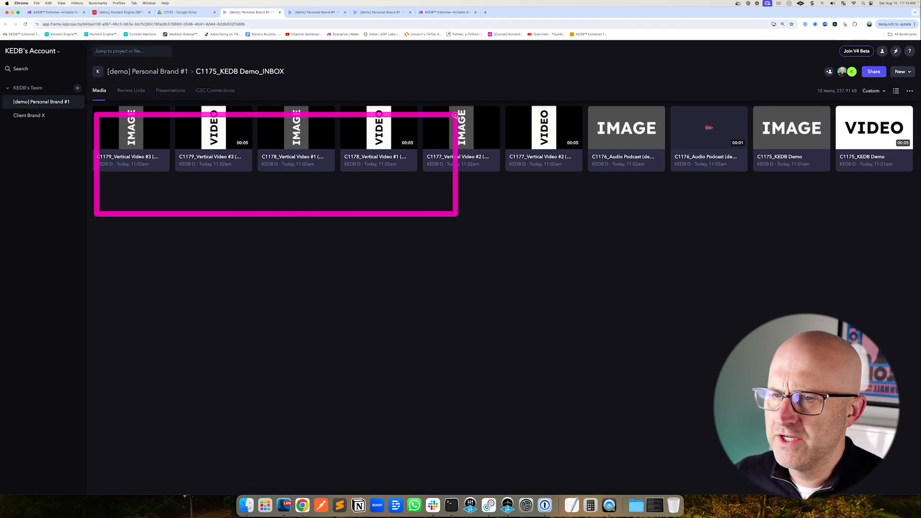
drag(455, 116, 918, 83)
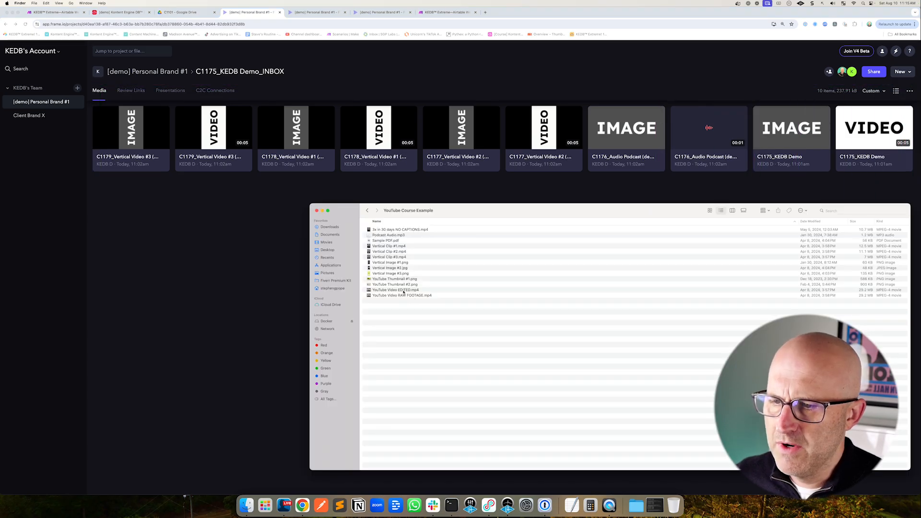
drag(386, 293, 247, 295)
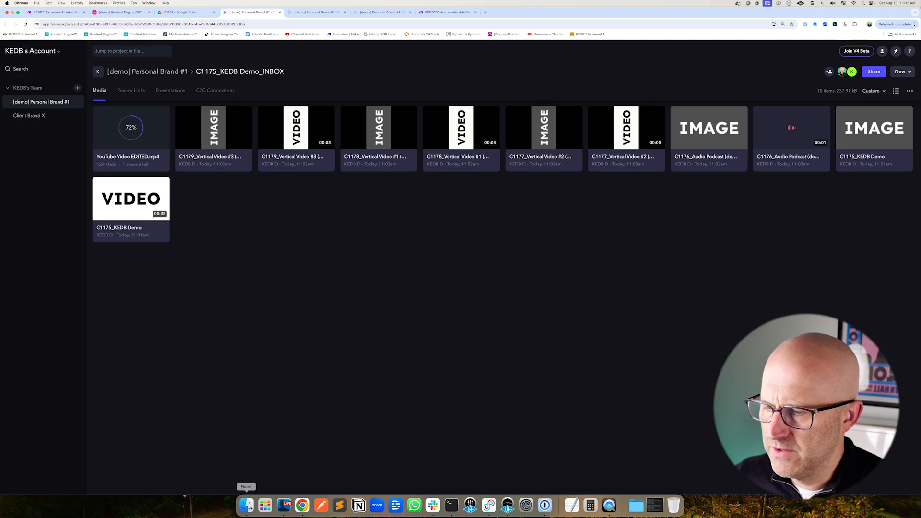
Upload Vertical Clip #3.mp4, Vertical Image #1 and #3, and the YouTube thumbnails into the same inbox folder
click(247, 506)
drag(393, 258, 290, 261)
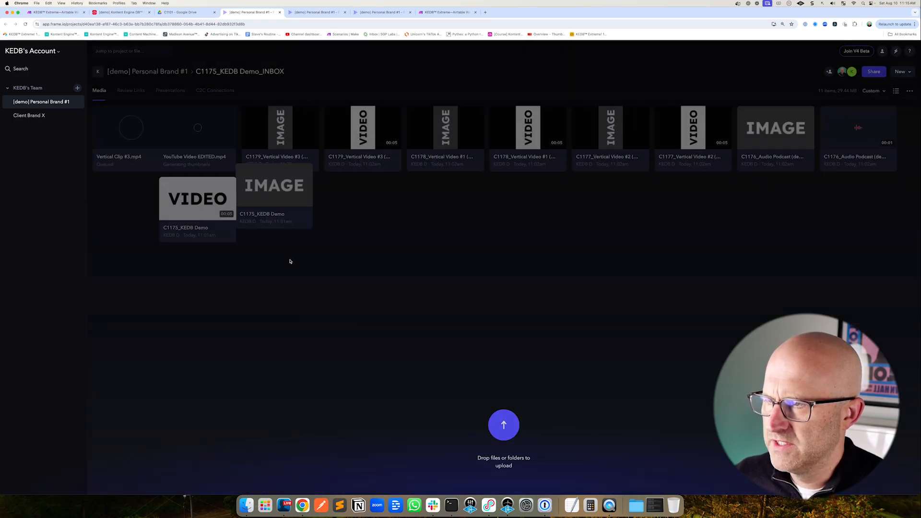
click(246, 505)
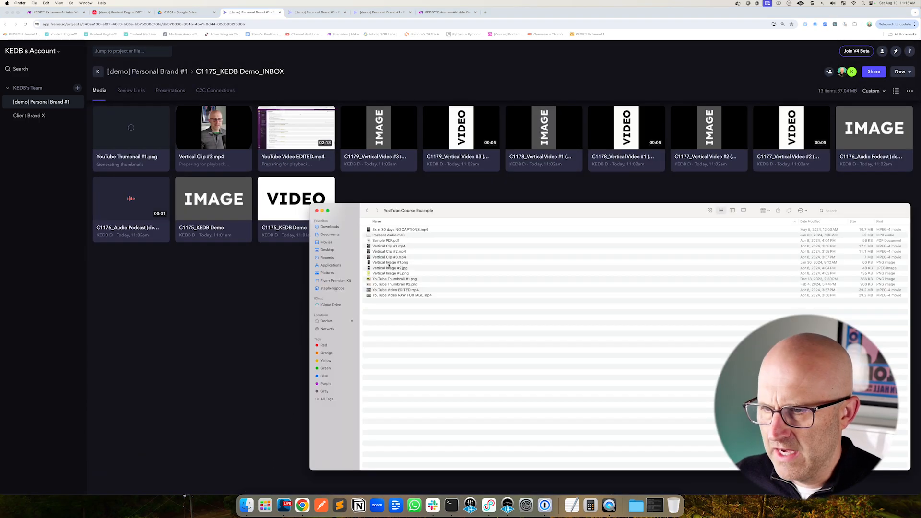
click(389, 263)
super+click(385, 273)
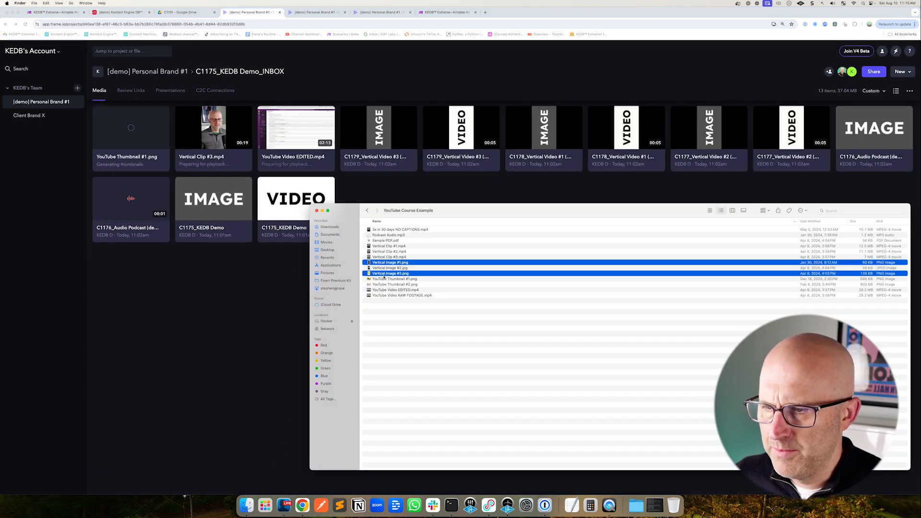
super+click(384, 285)
drag(383, 285, 329, 243)
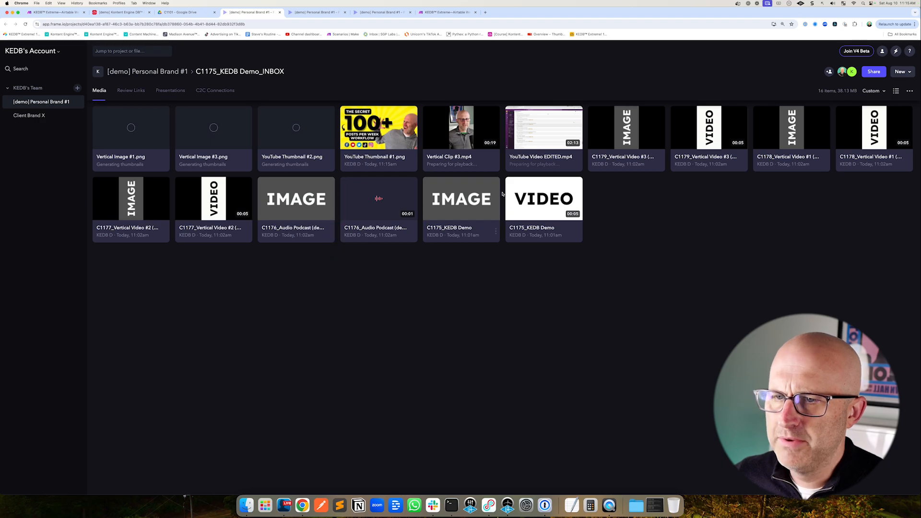
Stack YouTube Video EDITED.mp4 and YouTube Thumbnail #1.png as new versions of the C1175_KEDB Demo video and image
drag(552, 138, 544, 200)
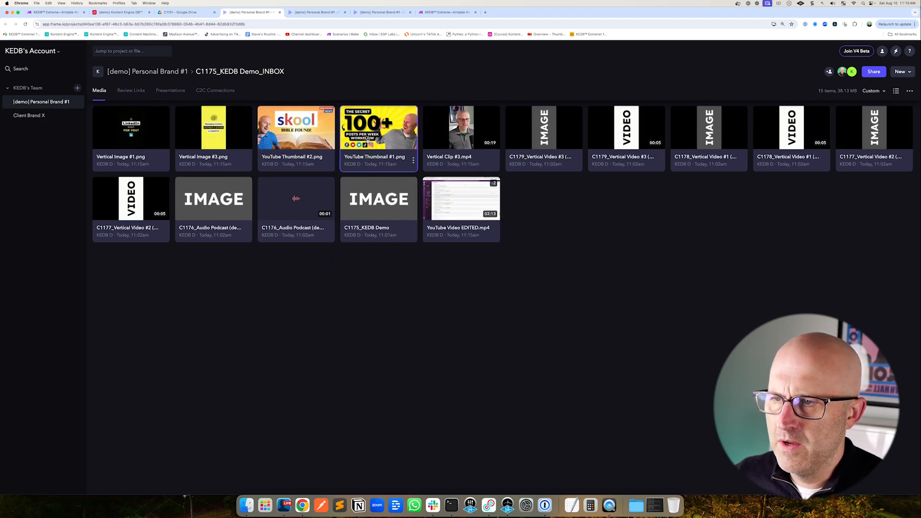
drag(367, 139, 370, 212)
Upload Podcast Audio.mp3 and stack it onto the C1176 Audio Podcast audio placeholder
key(super+Tab)
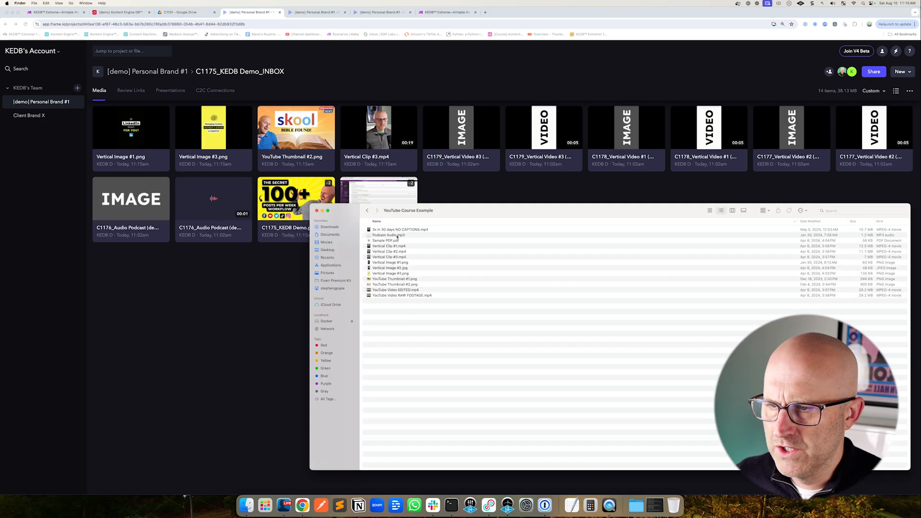
drag(312, 259, 304, 288)
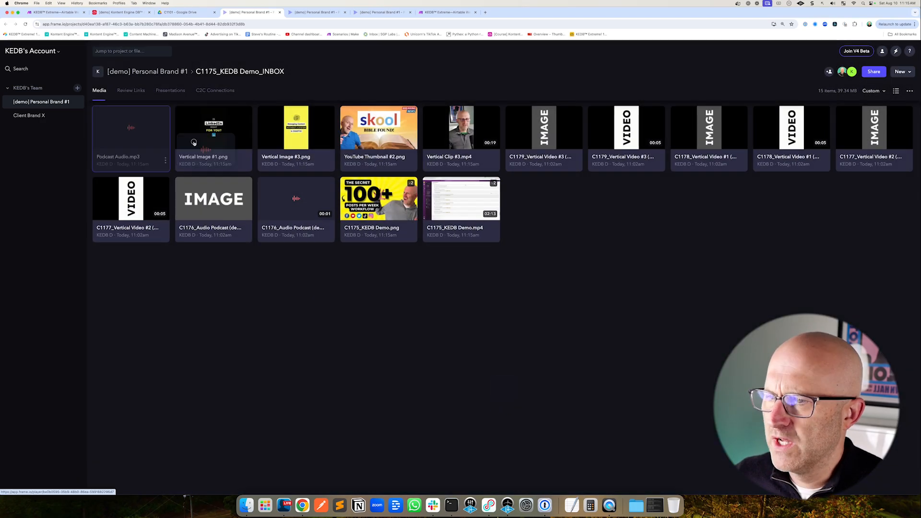
drag(271, 196, 271, 197)
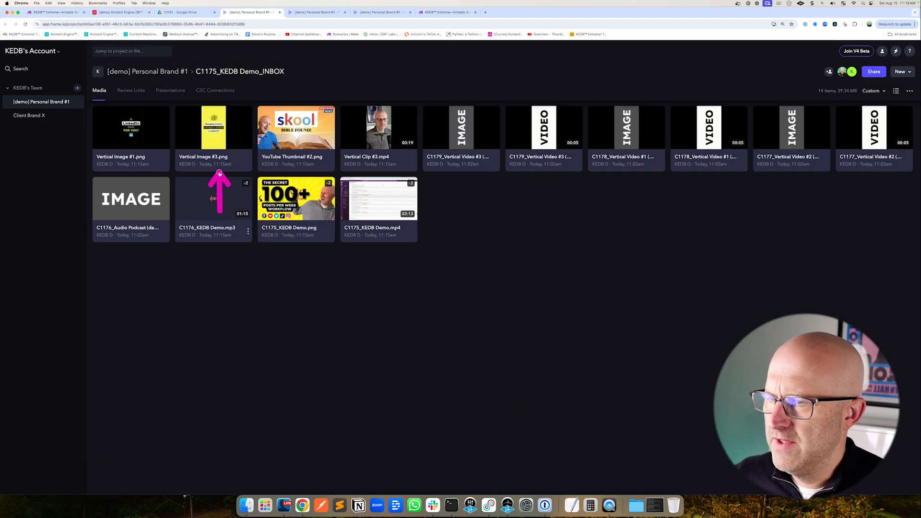
Stack Vertical Image #3, Vertical Image #1, YouTube Thumbnail #2 and Vertical Clip #3.mp4 onto their matching C1176–C1179 placeholder assets
drag(212, 136, 441, 137)
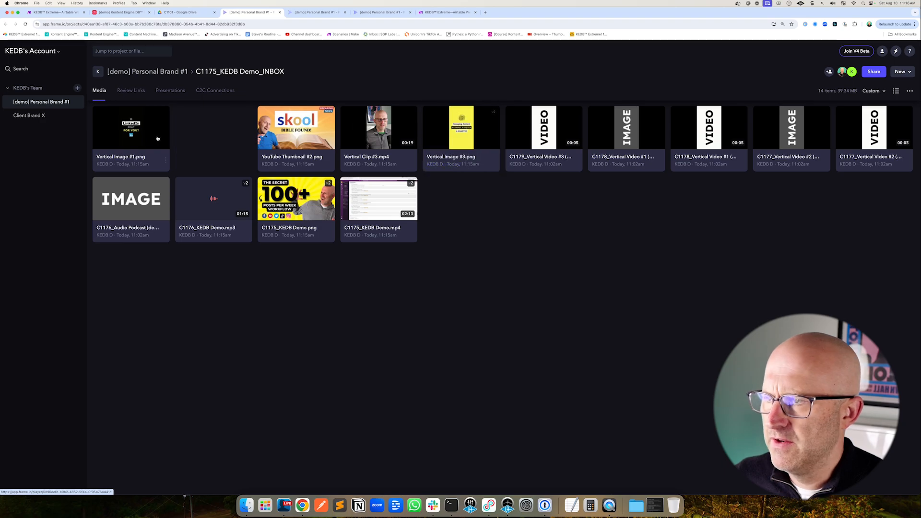
drag(154, 137, 530, 130)
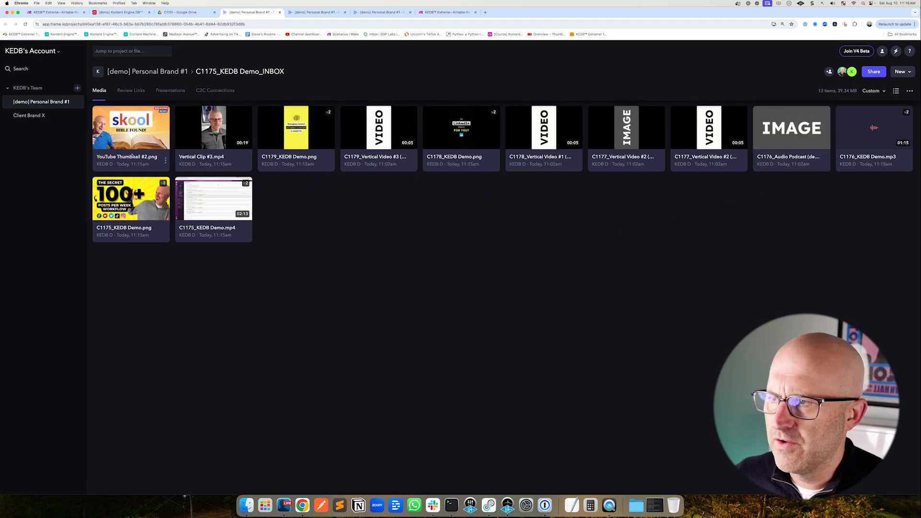
drag(132, 155, 783, 136)
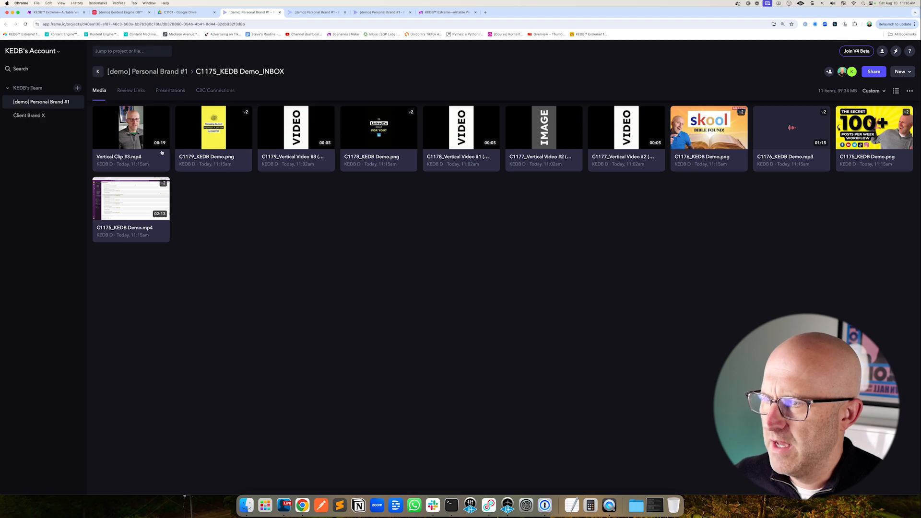
drag(162, 152, 286, 131)
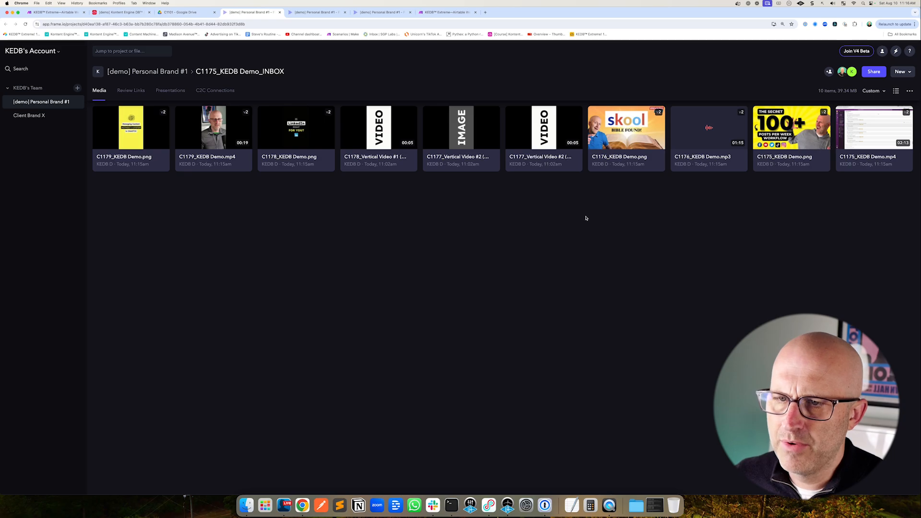
Review the demo workflows table, the Drive folder, the Frame.io inbox and the content overview across the open tabs
key(super+2)
click(123, 74)
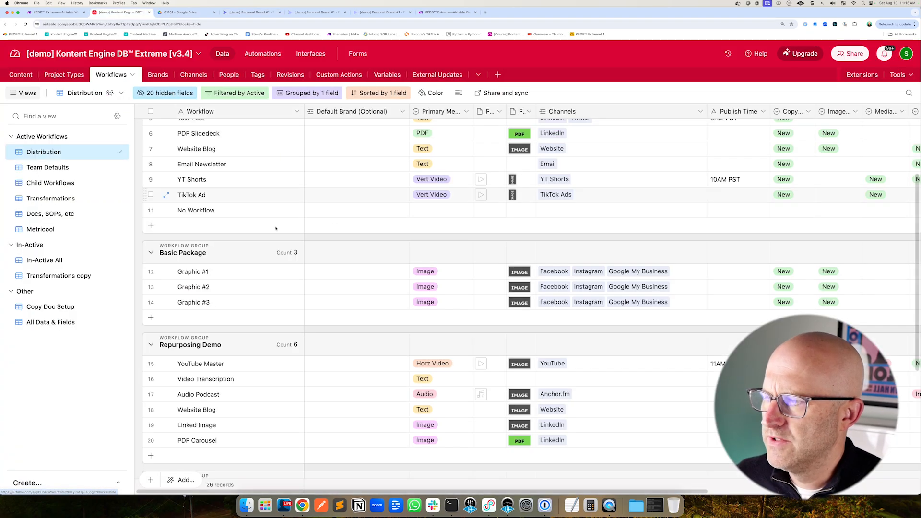
scroll(321, 383, down, 5)
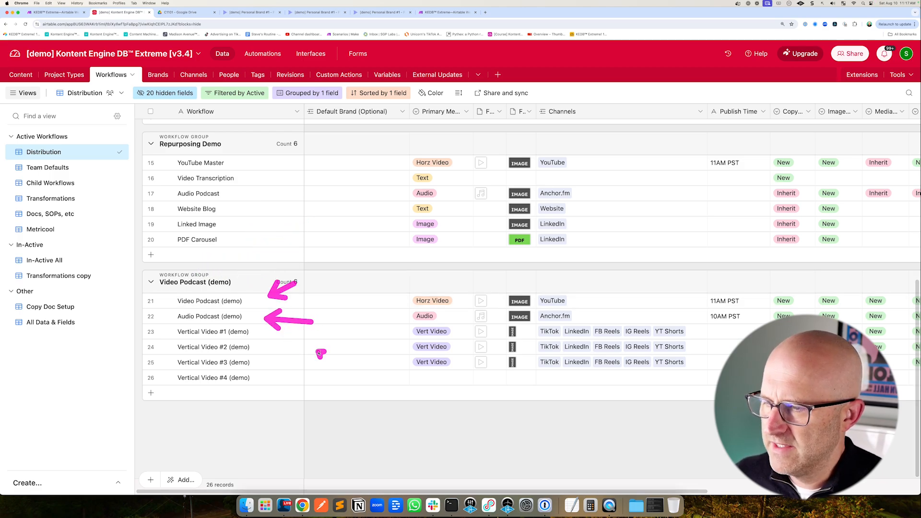
key(ctrl+Tab)
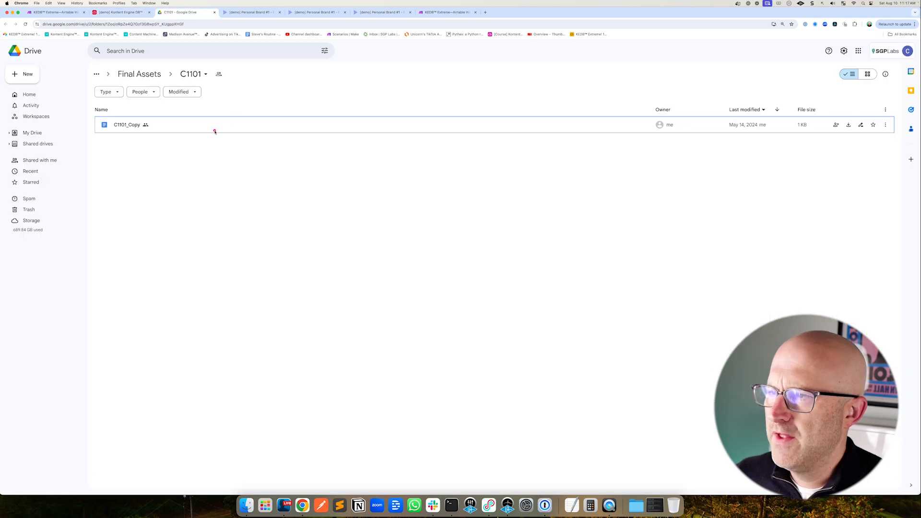
key(ctrl+Tab)
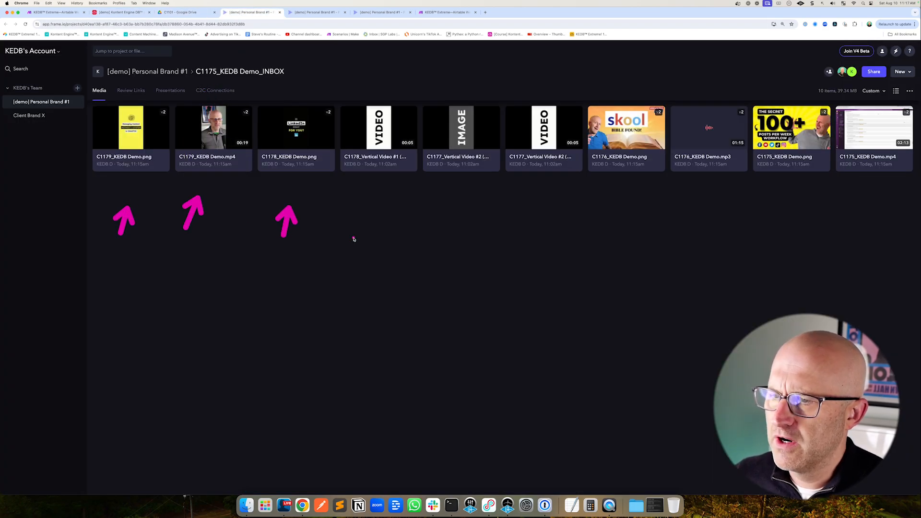
key(ctrl+shift+Tab)
key(ctrl+shift+Tab)
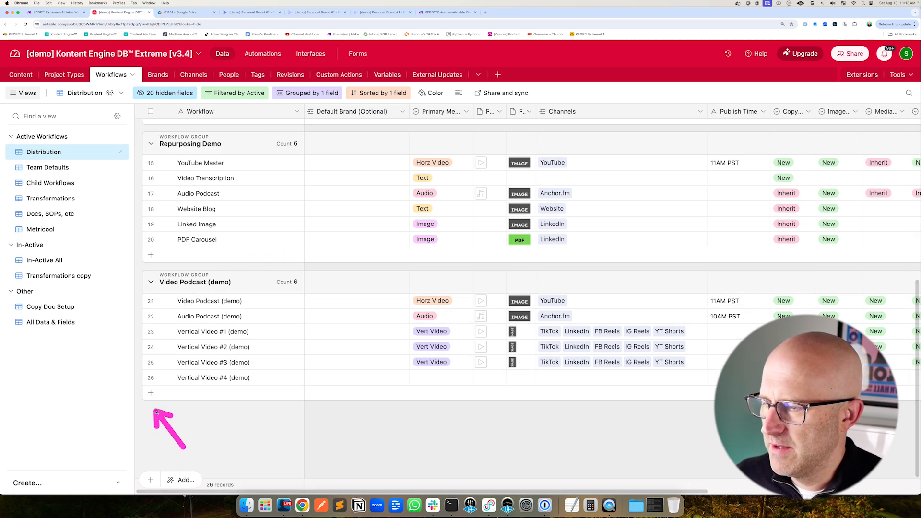
click(249, 12)
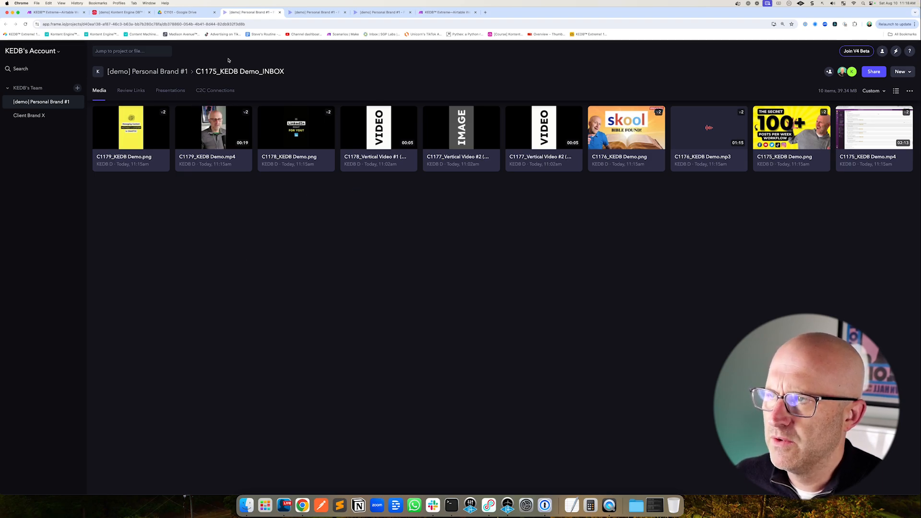
click(121, 12)
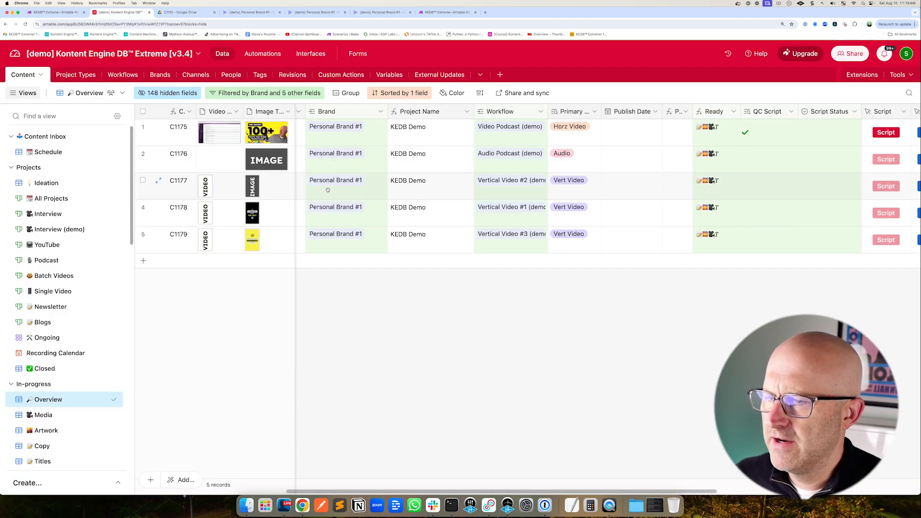
scroll(409, 464, left, 5)
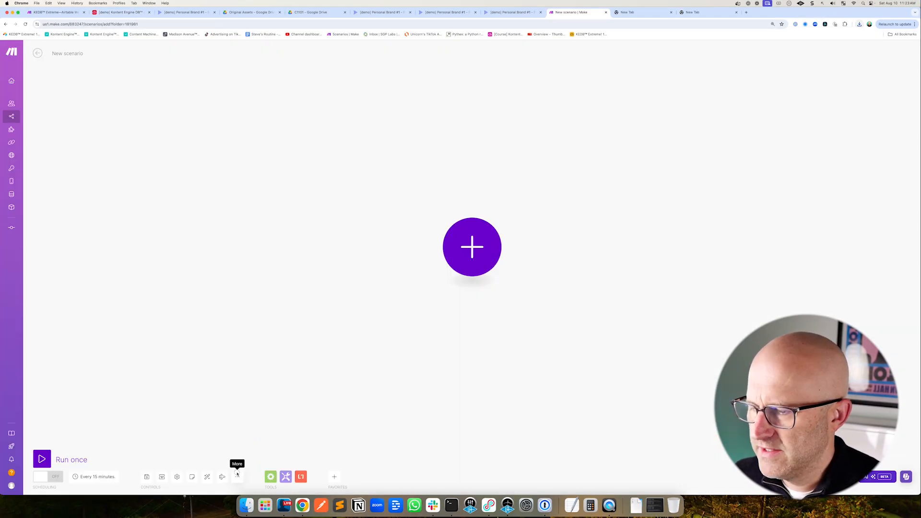
Import blueprint.json from Downloads as the blueprint for a new Make scenario and save it
click(237, 477)
click(223, 453)
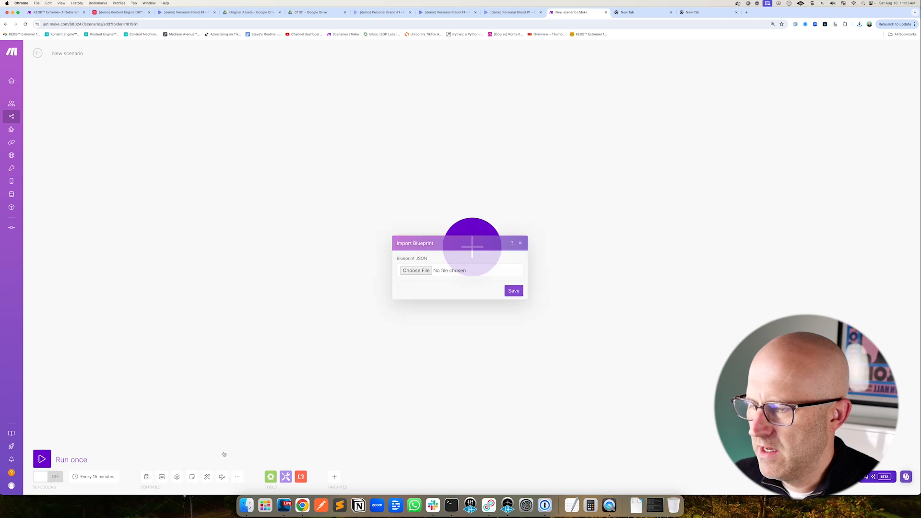
click(415, 272)
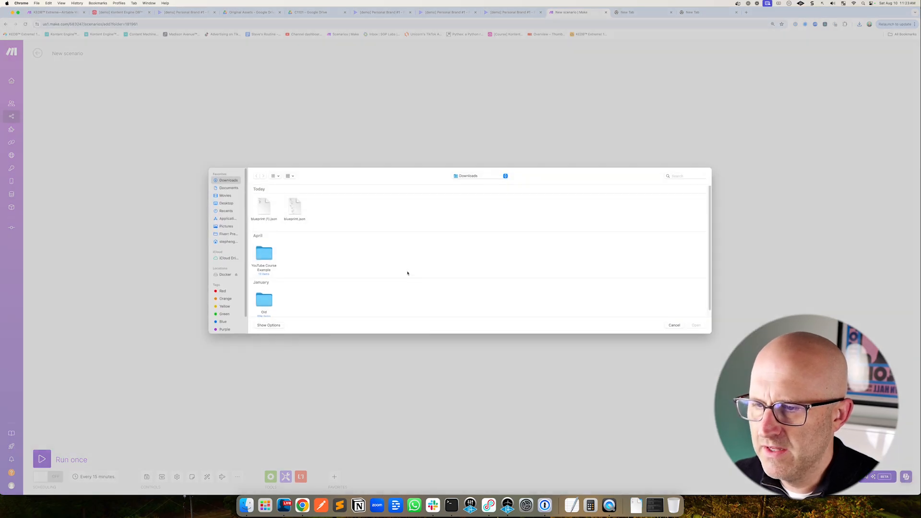
double_click(296, 209)
click(517, 294)
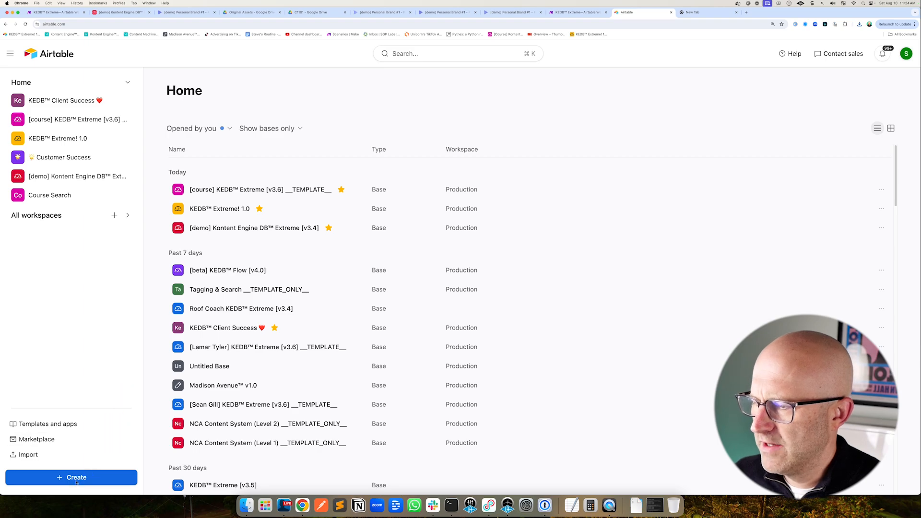
Open the EVERY Automation Template course in the community classroom
click(71, 477)
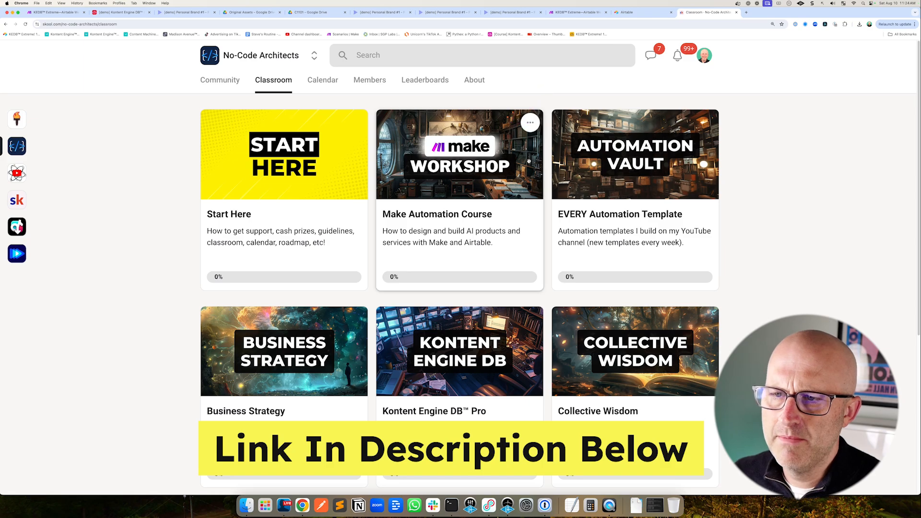
click(656, 182)
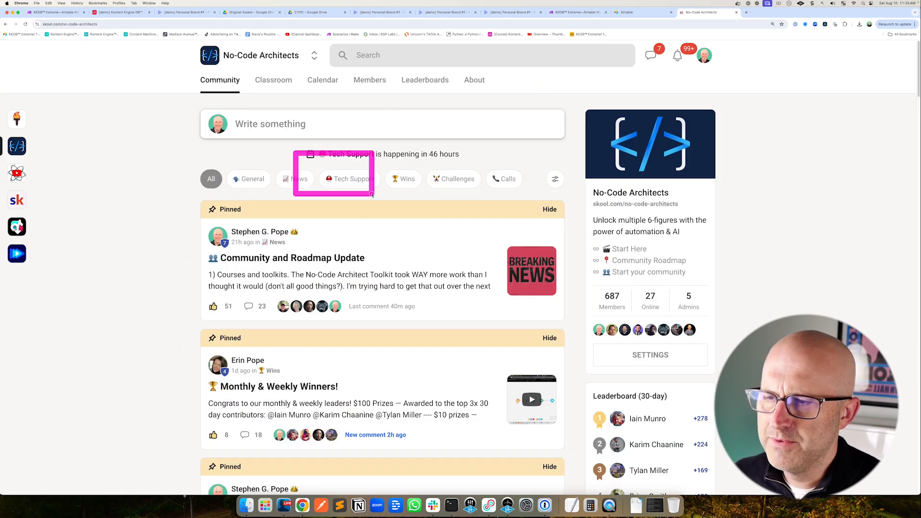
drag(372, 194, 407, 206)
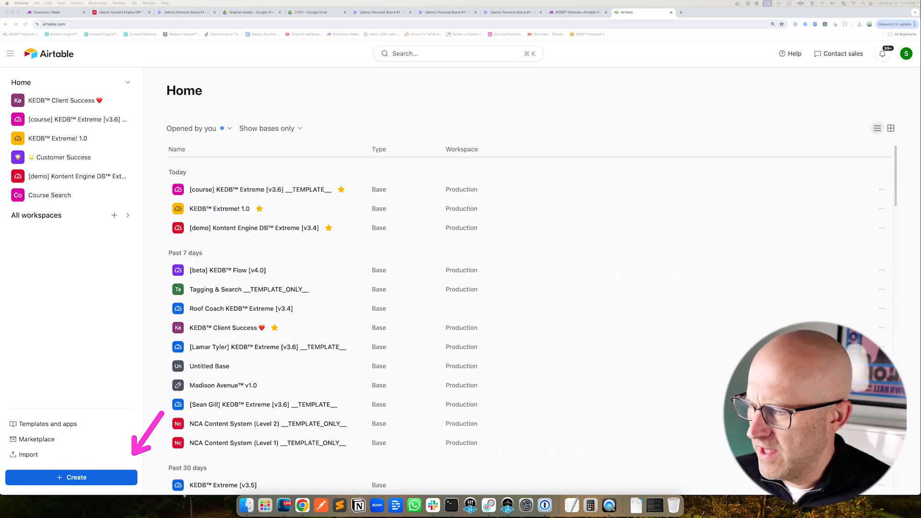
Create a new Airtable base from scratch in the Production workspace
click(84, 478)
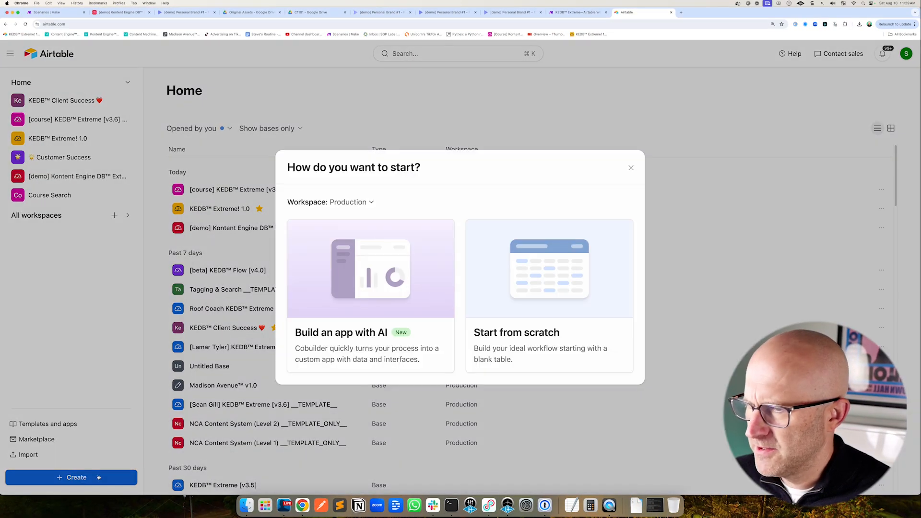
click(519, 336)
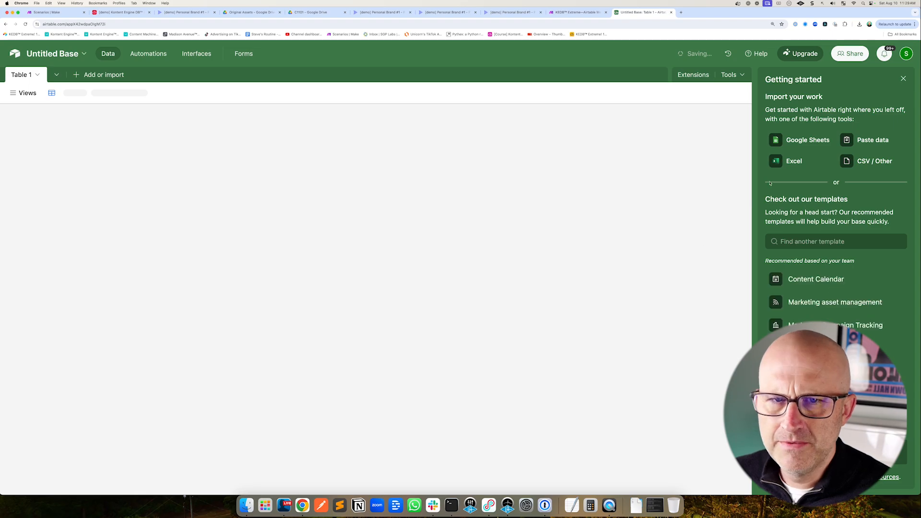
Rename the base to Our Content Database and its first table to Content
click(904, 78)
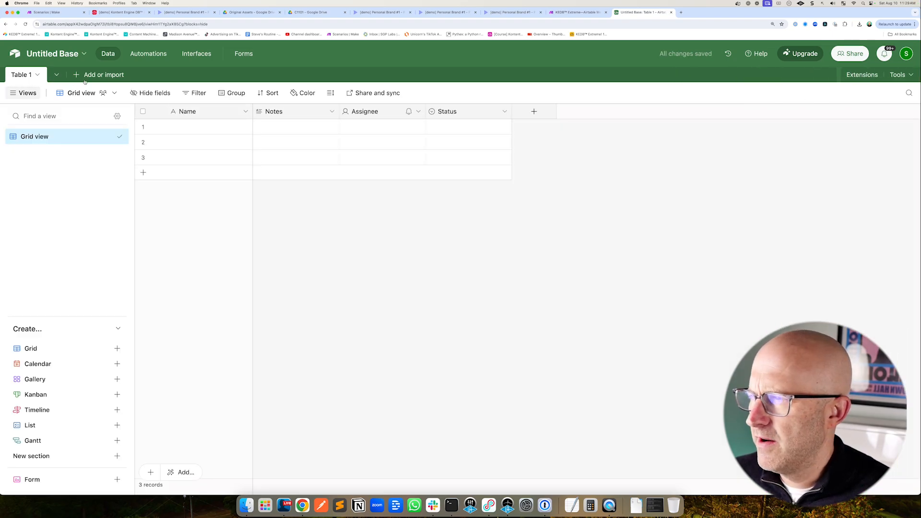
click(54, 54)
text(Our Content Database)
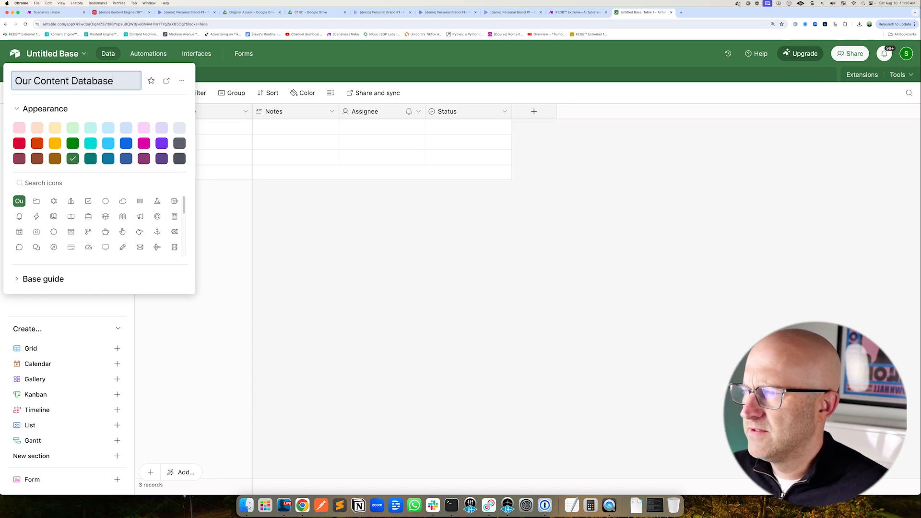
key(Return)
double_click(19, 76)
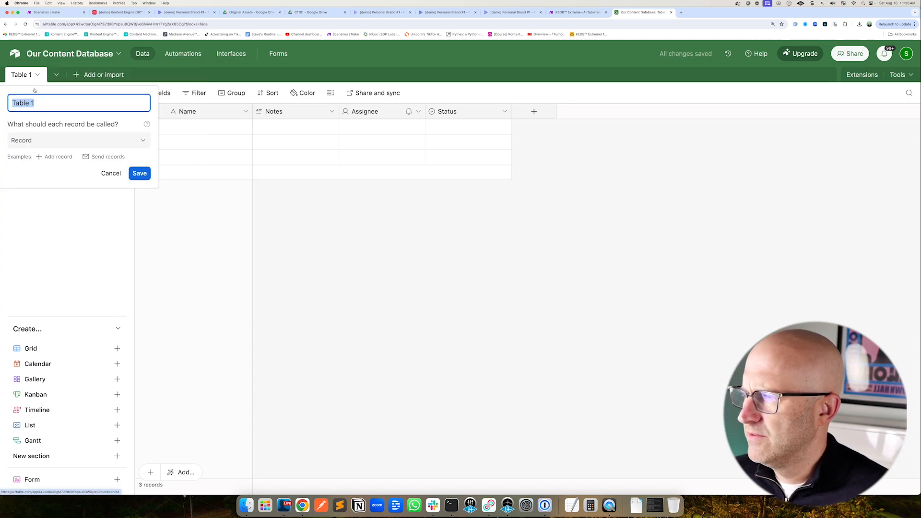
key(Return)
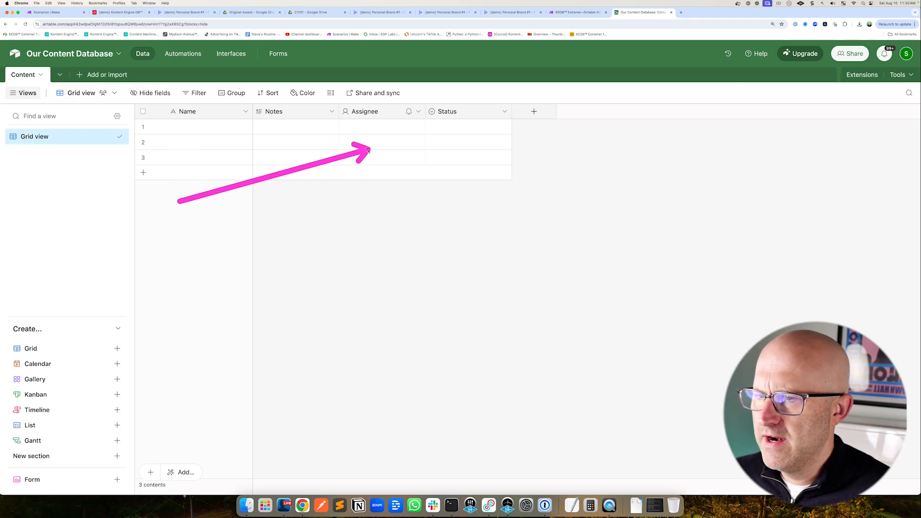
Rename the primary Name field to Content ID and change its type to Autonumber
click(246, 111)
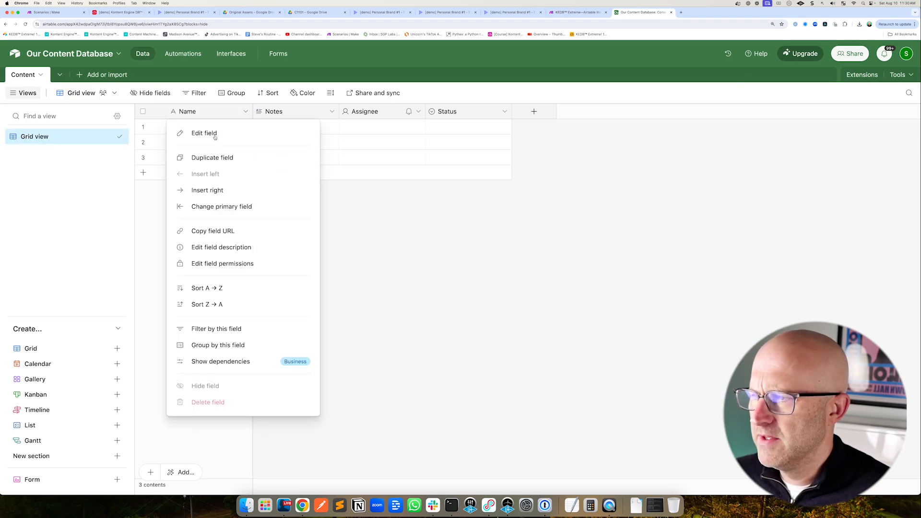
click(211, 134)
text(Content ID)
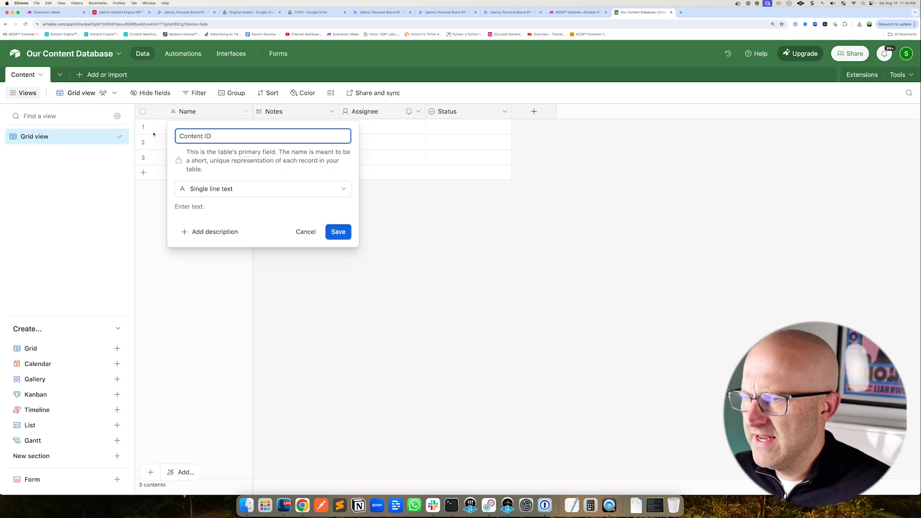
click(240, 188)
click(226, 348)
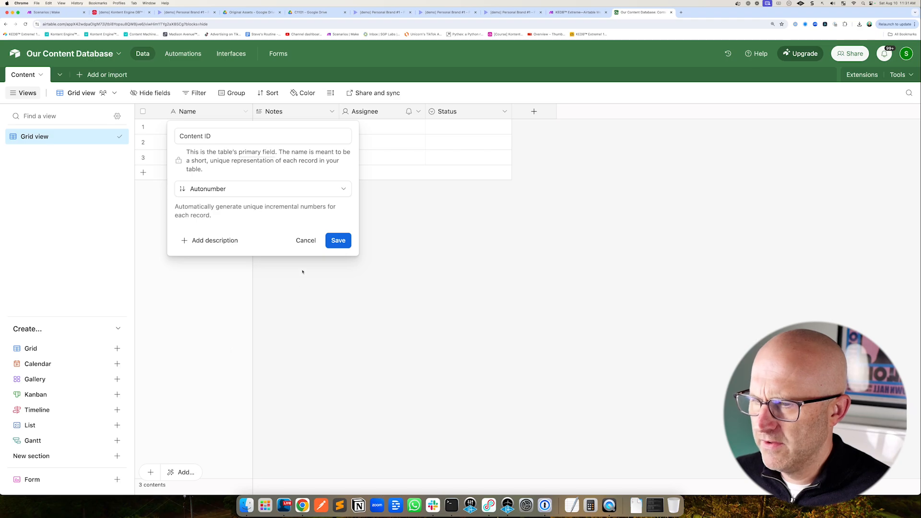
click(338, 232)
Delete the Notes, Assignee and Status fields from the table
click(310, 112)
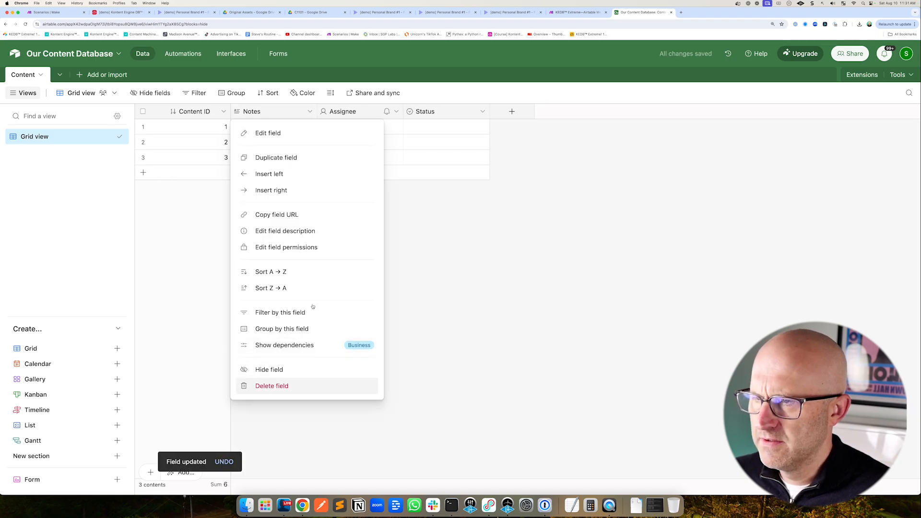
click(310, 386)
click(310, 112)
click(309, 386)
click(310, 112)
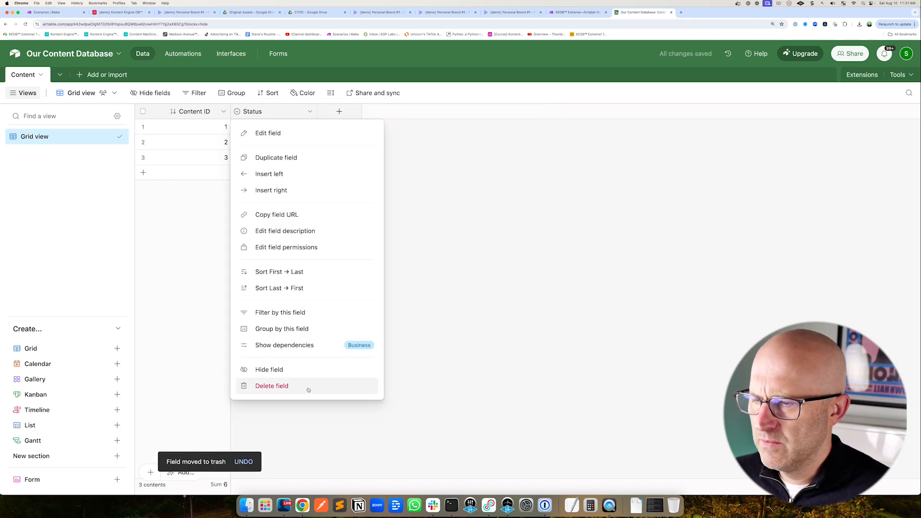
click(295, 386)
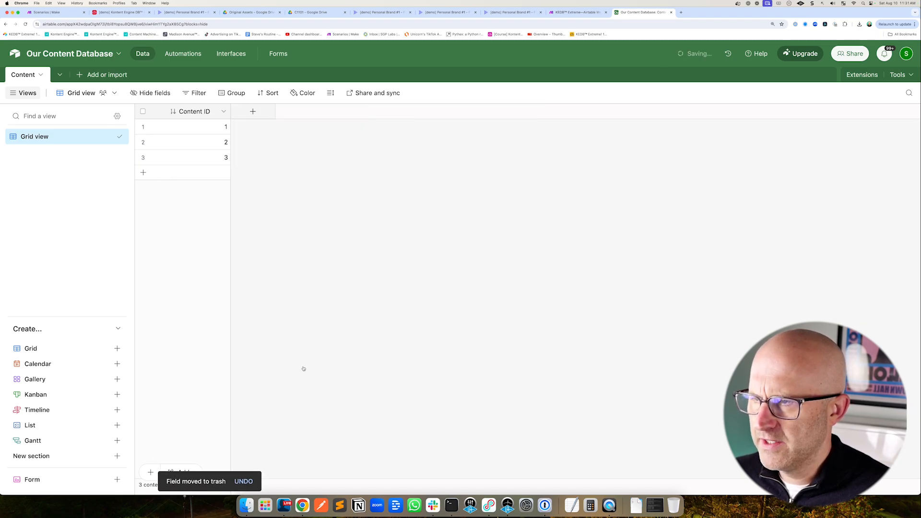
Add a single line text field named Description
click(253, 111)
click(276, 202)
click(269, 135)
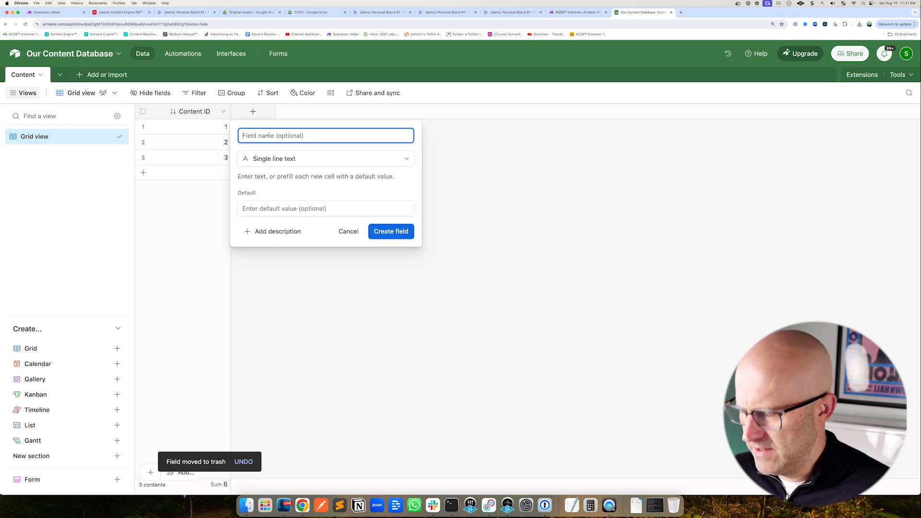
text(Description)
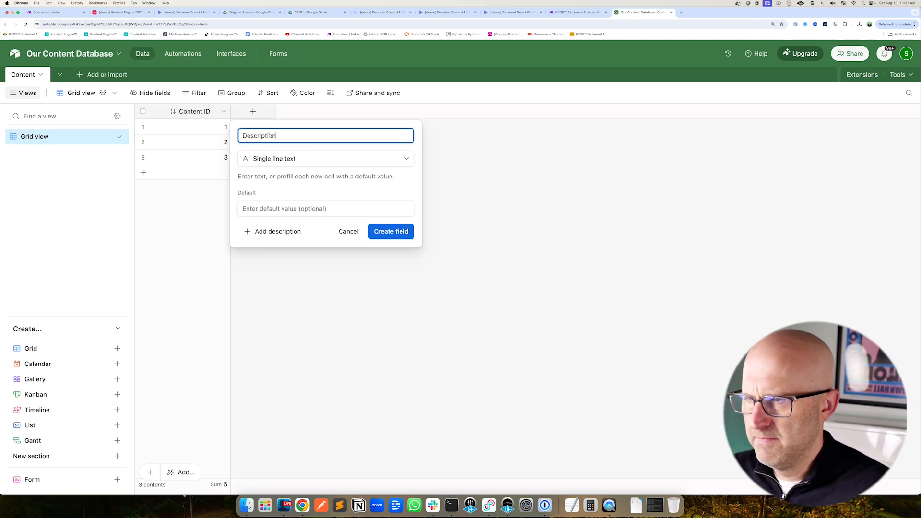
click(380, 226)
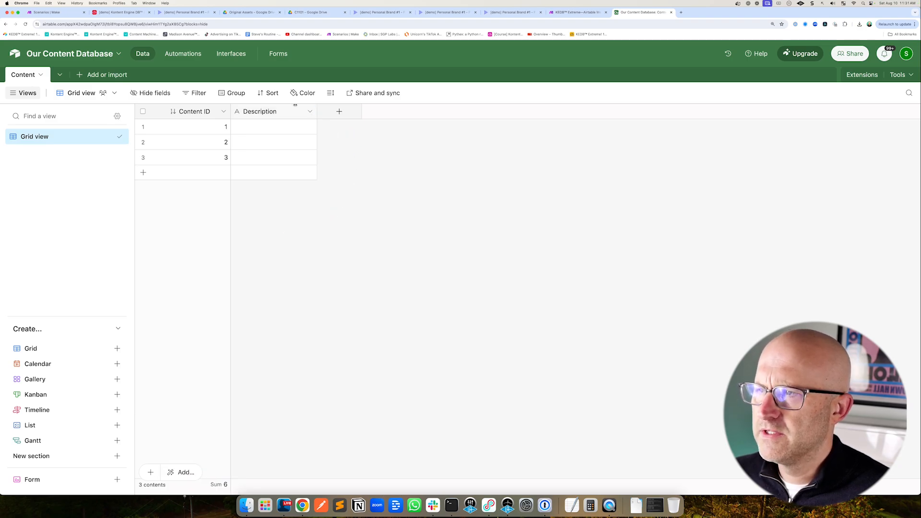
Check the Frame.io inbox tab, then add a single line text field named Frame.io ID
click(193, 13)
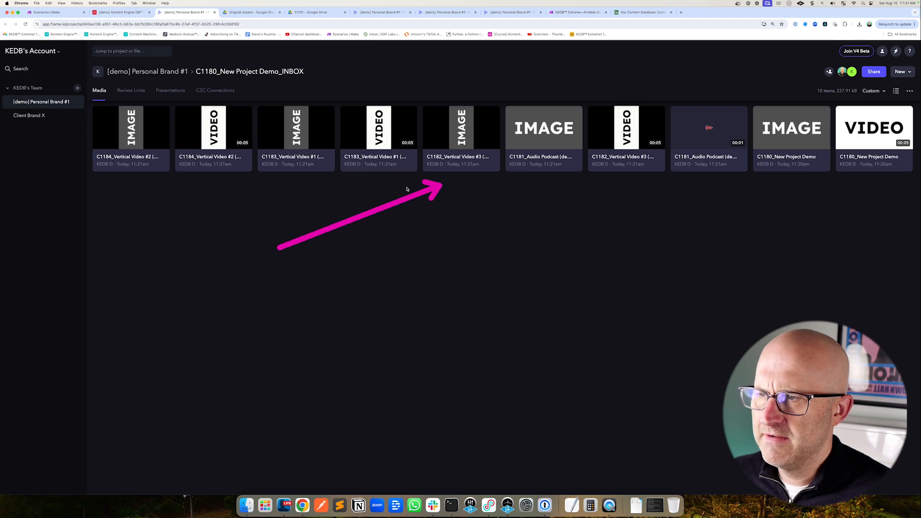
click(643, 12)
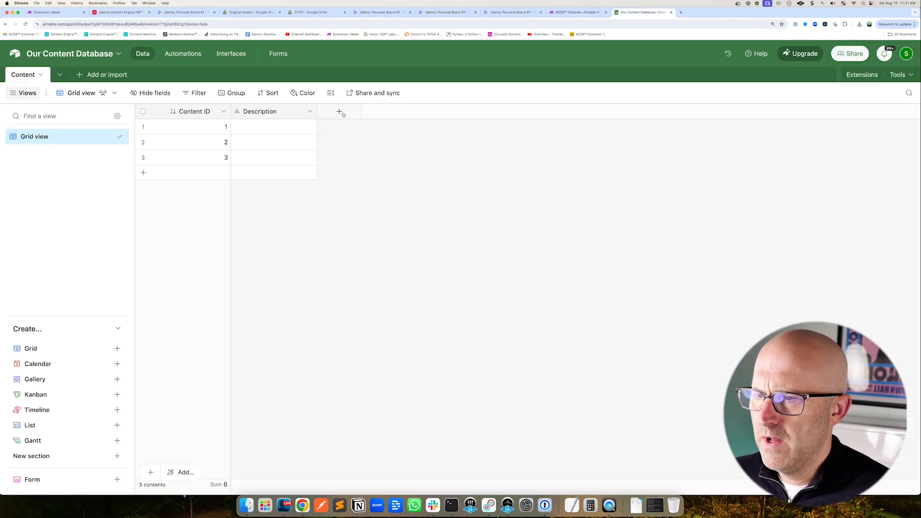
click(339, 111)
click(356, 202)
click(357, 136)
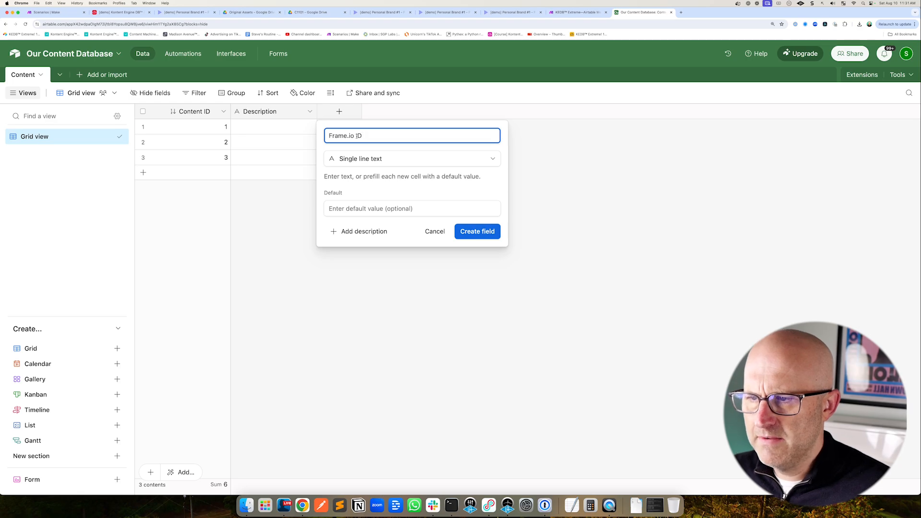
key(Return)
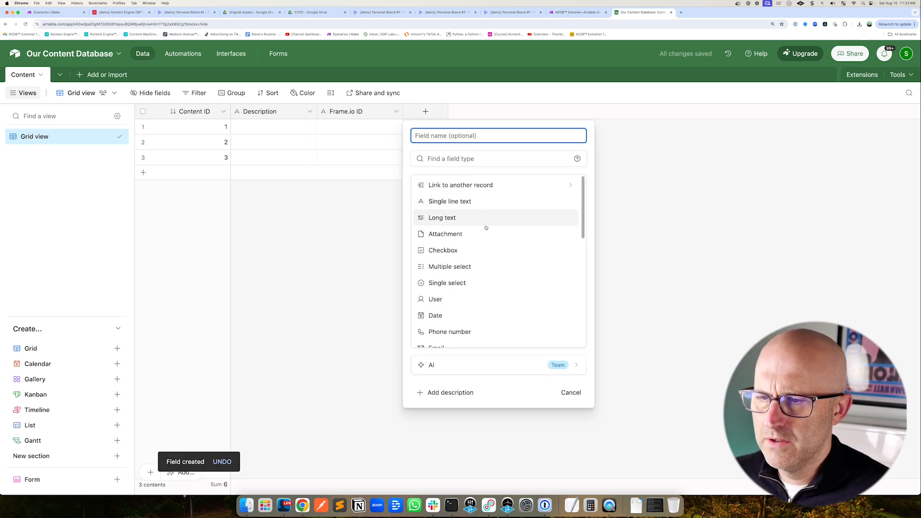
Add a URL field named Frame.io URL
text(Frame.io URL)
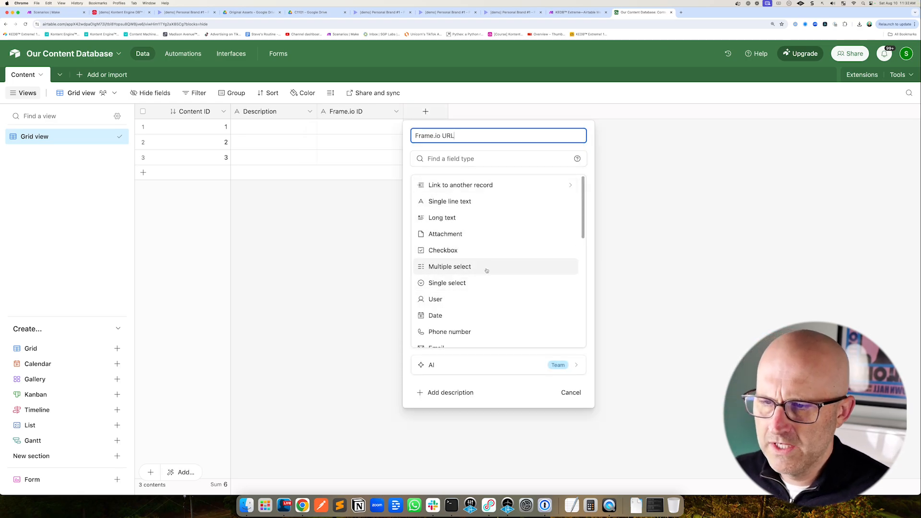
scroll(482, 265, down, 5)
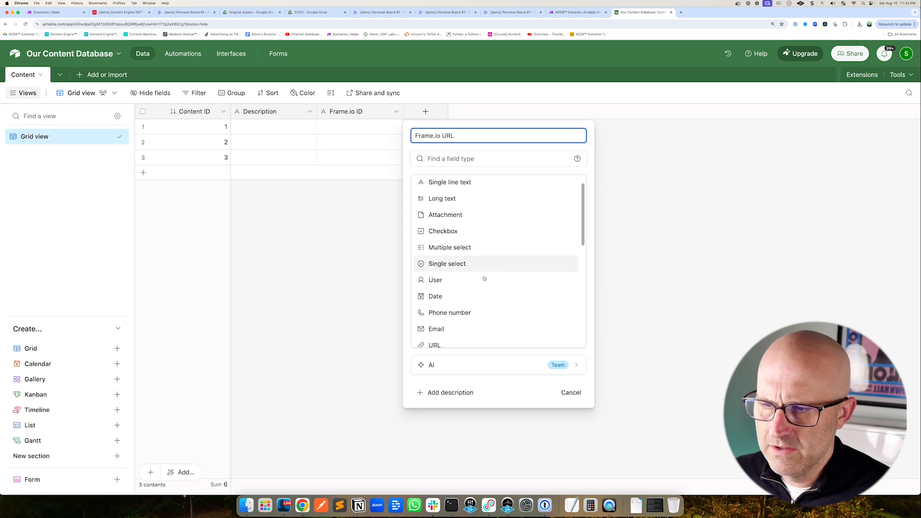
click(440, 264)
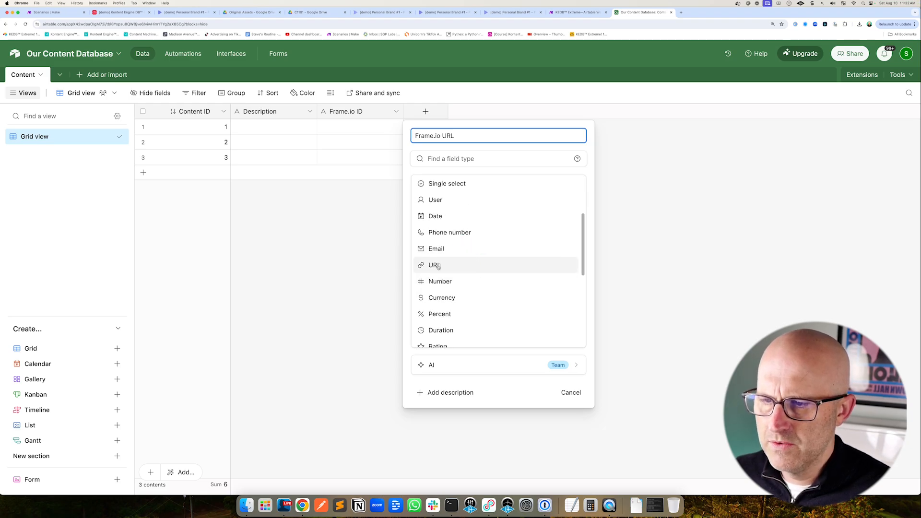
click(563, 213)
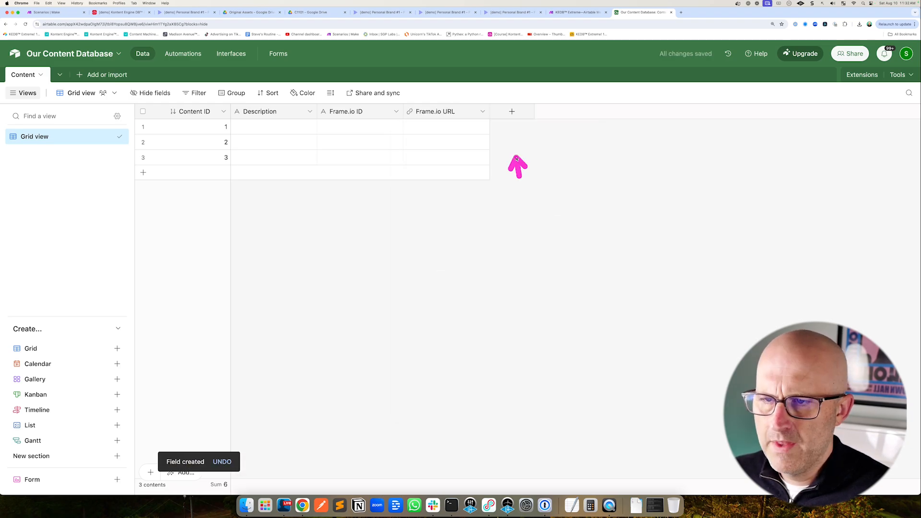
Start a single select field named Status with a first option Create
click(512, 115)
text(Status)
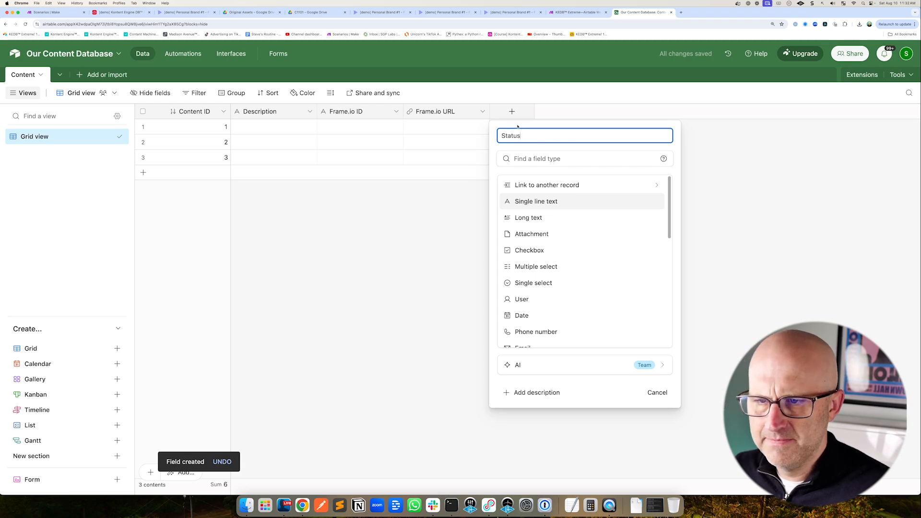
click(534, 283)
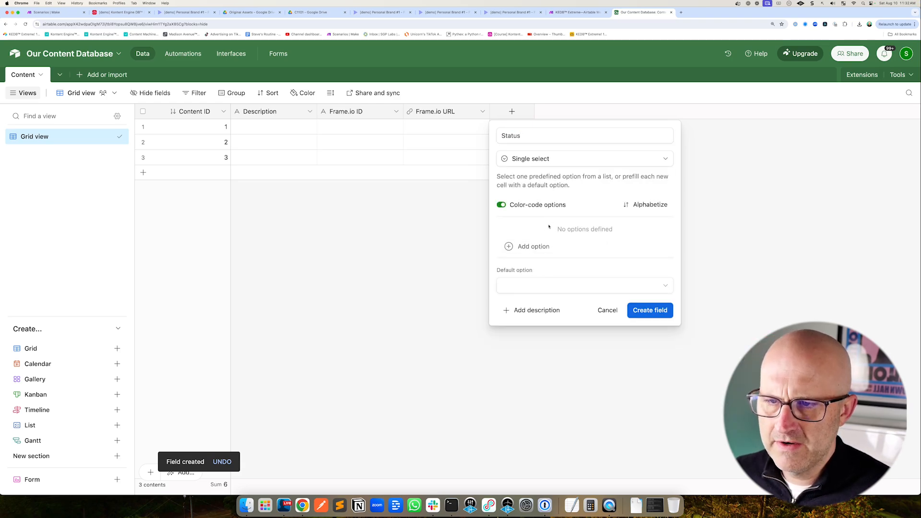
click(534, 247)
text(Create)
key(Return)
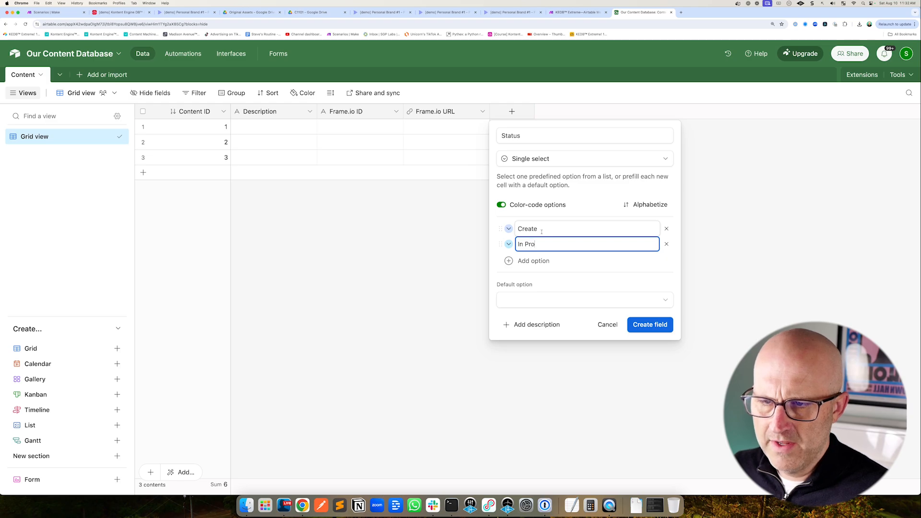
Add the options In Progress, Review, Approved and Published and create the Status field
text(In Progress)
key(Return)
text(Re)
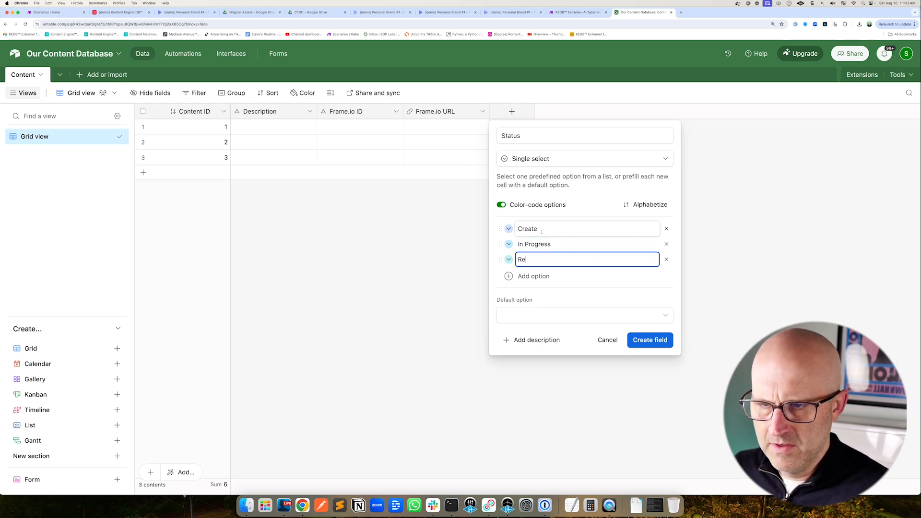
text(view)
key(Return)
text(Approv)
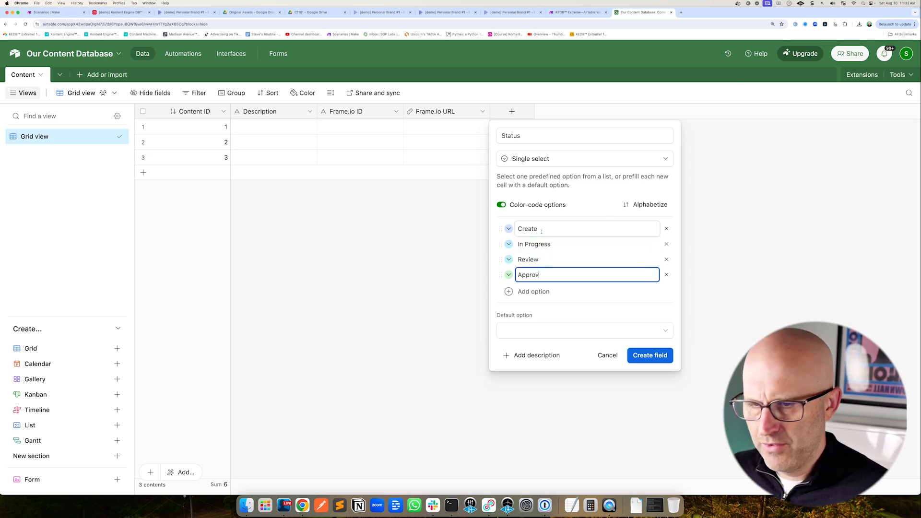
text(ed)
key(Return)
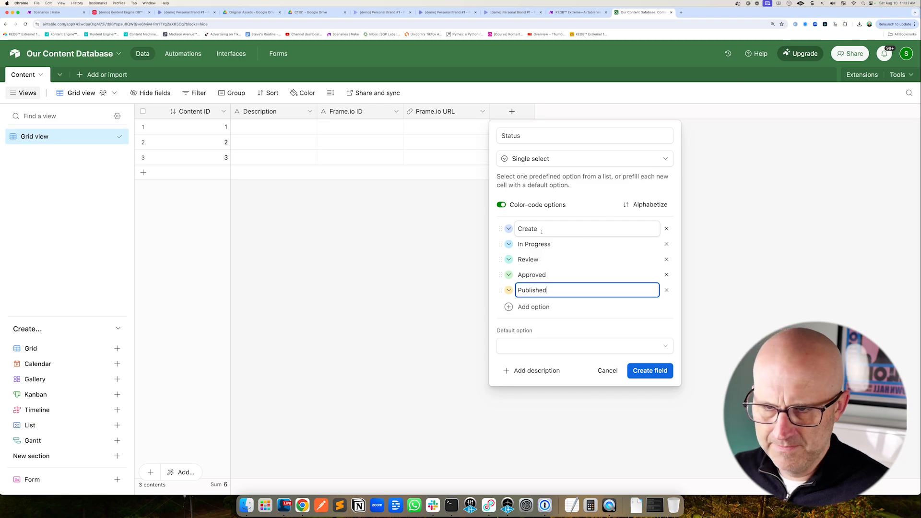
text(Published)
click(650, 371)
Add a Created time field with local date format and 12 hour time
click(599, 112)
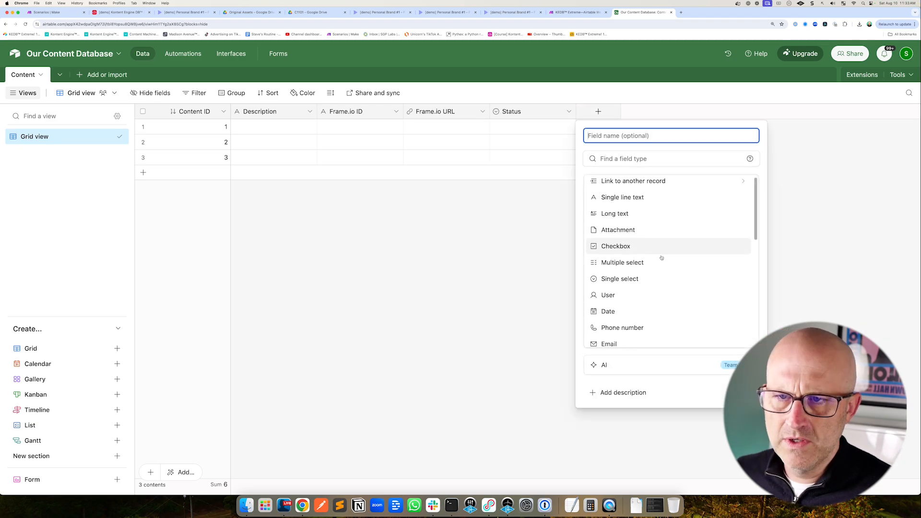
scroll(661, 258, down, 5)
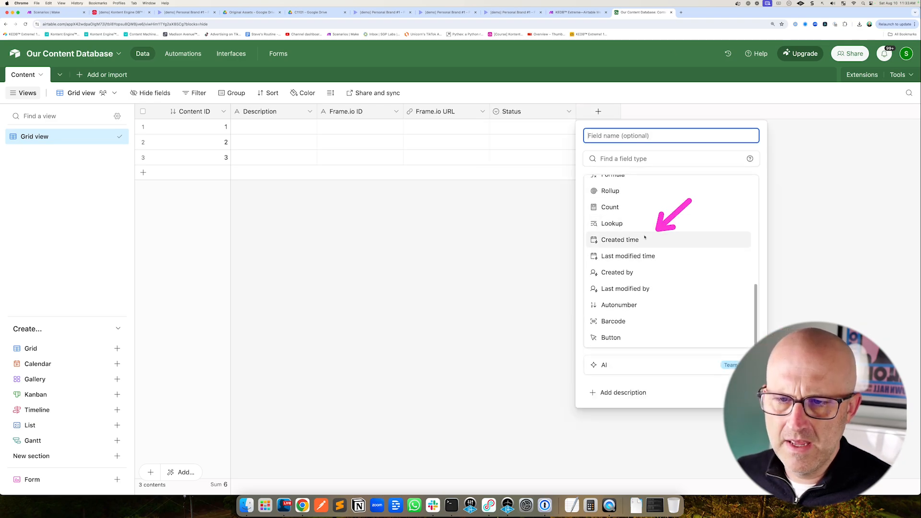
click(630, 240)
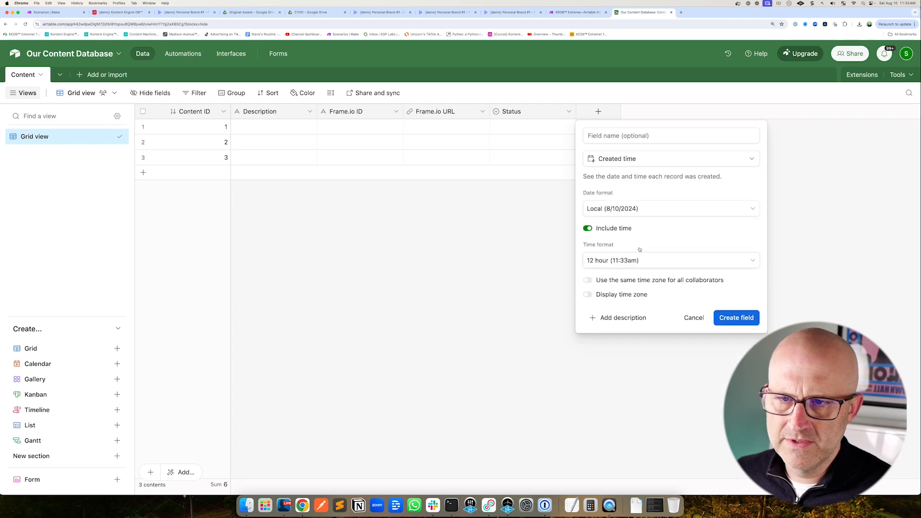
click(735, 318)
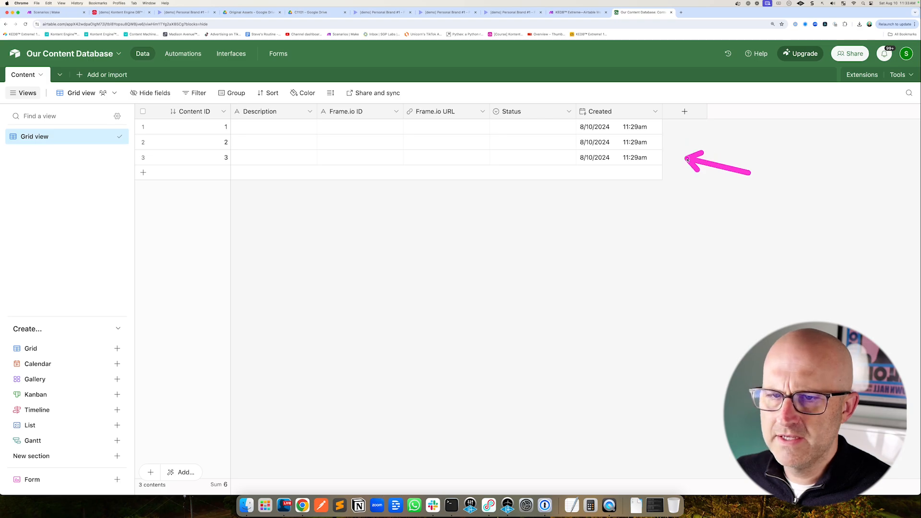
drag(60, 146, 90, 91)
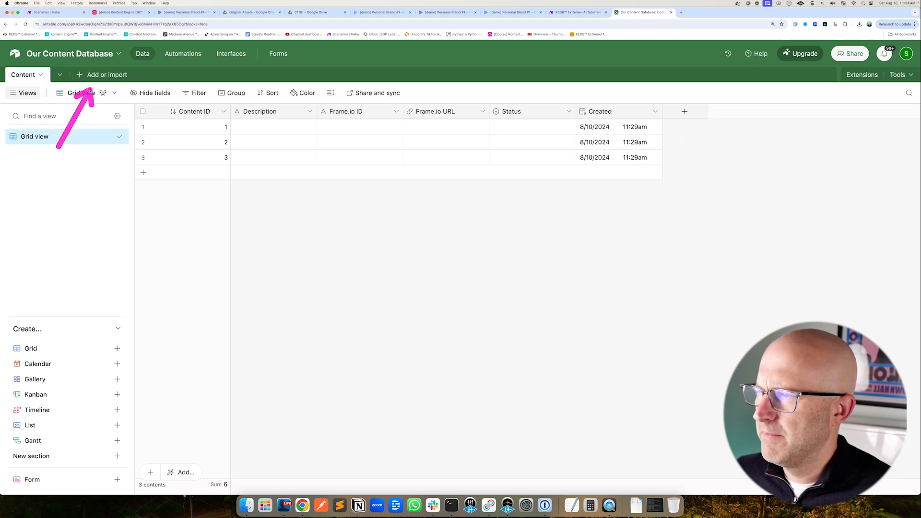
Add a Content Type field linking to a new table named Content Types, with linking to multiple records turned off
click(685, 112)
click(712, 186)
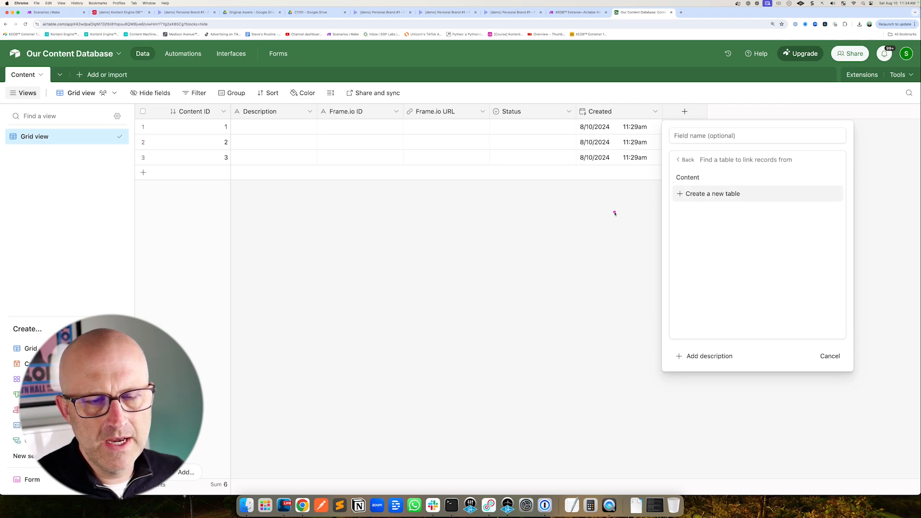
drag(615, 213, 667, 199)
click(710, 195)
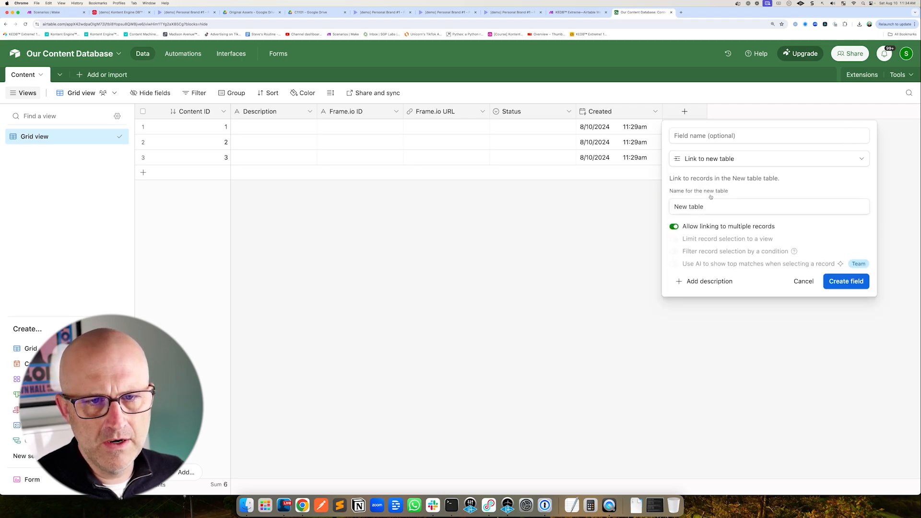
click(705, 136)
text(Content Type)
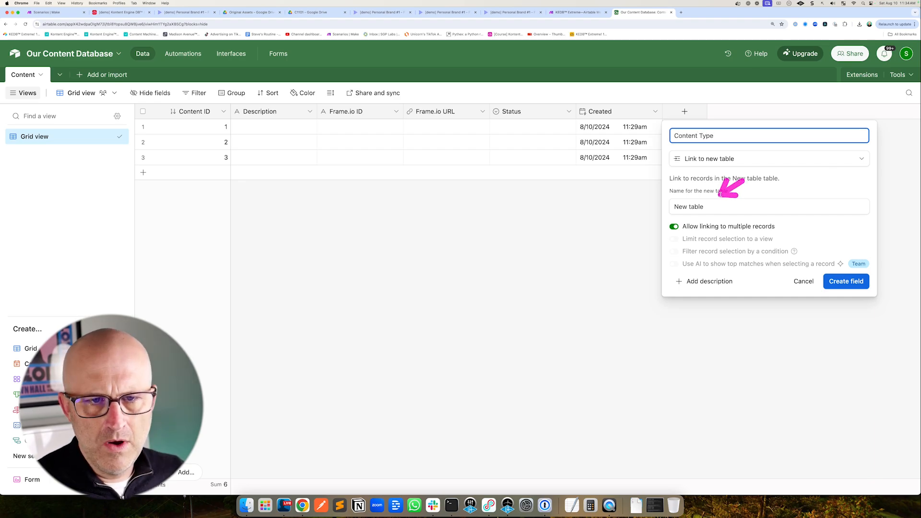
drag(707, 207, 664, 206)
text(Conten)
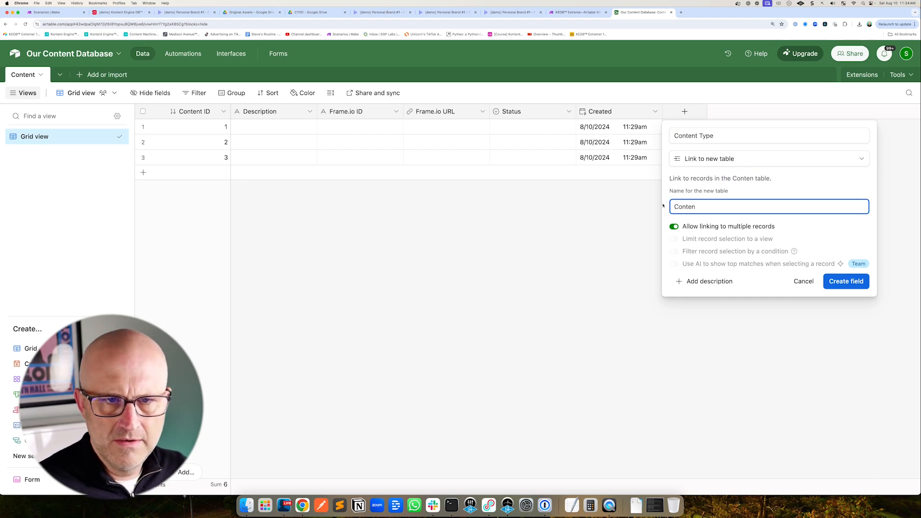
text(t Types)
click(663, 226)
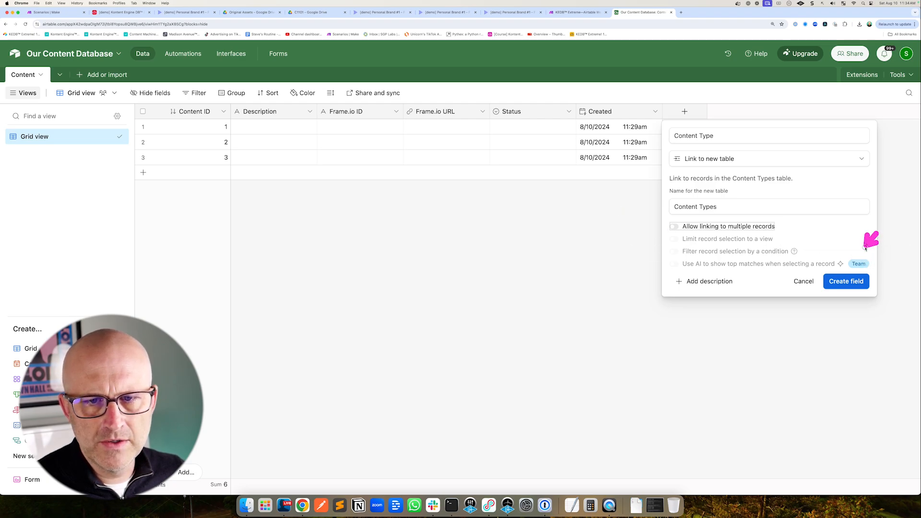
click(847, 282)
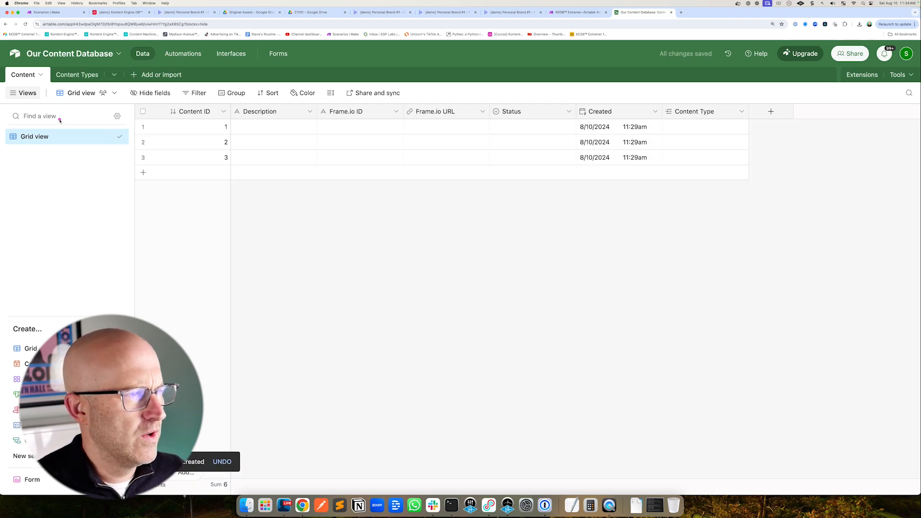
Add records named Video and Image to the Content Types table
click(83, 77)
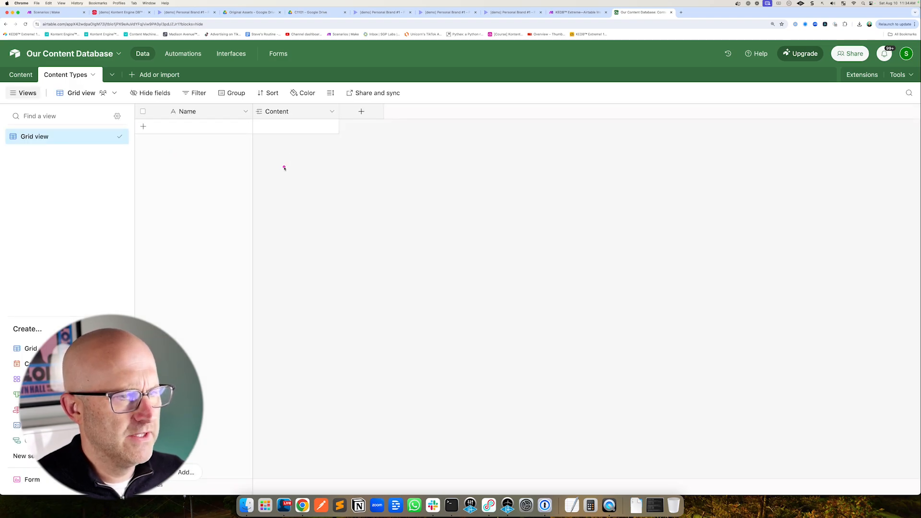
click(22, 77)
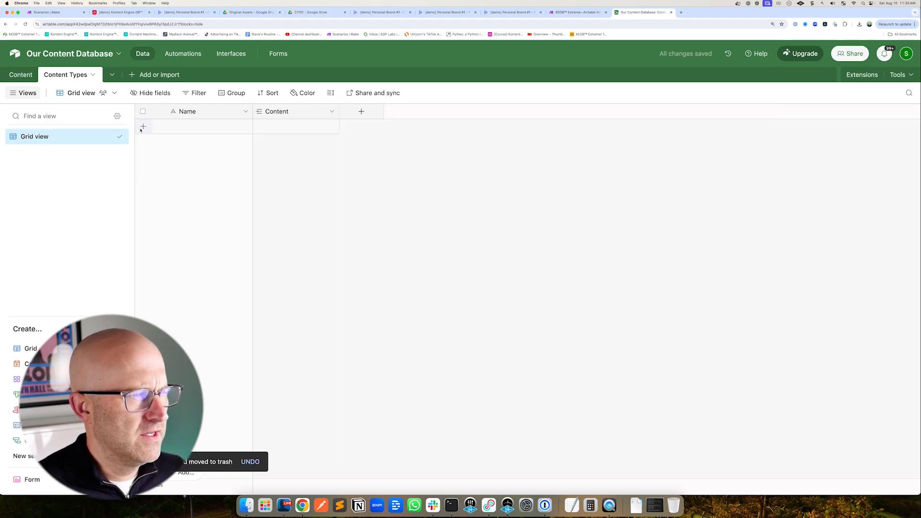
click(142, 127)
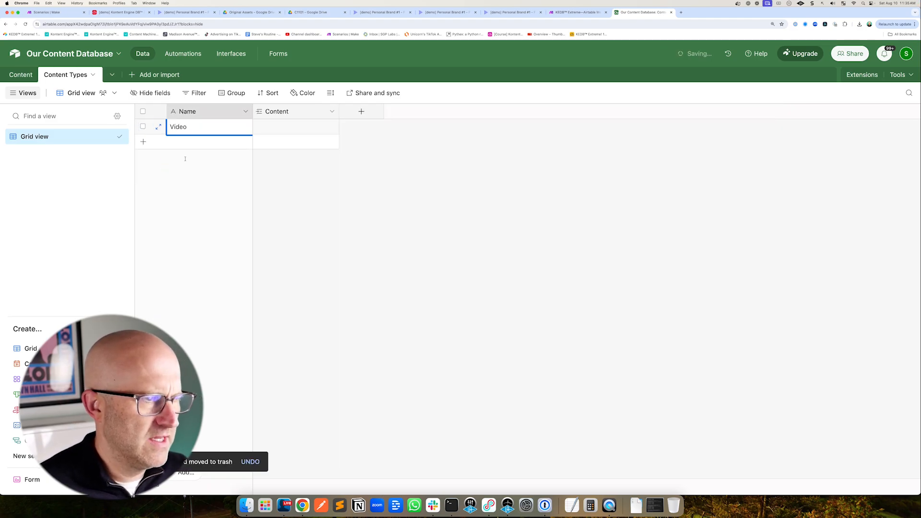
click(143, 142)
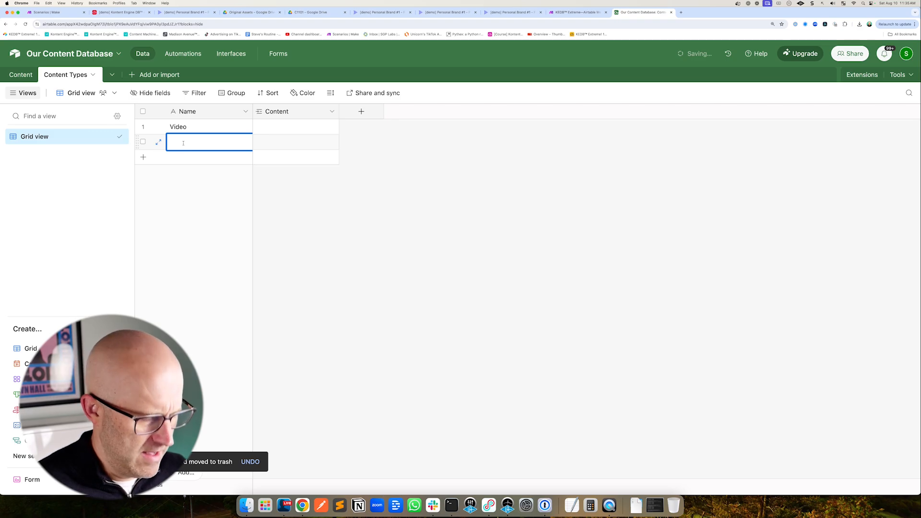
text(Image)
click(188, 183)
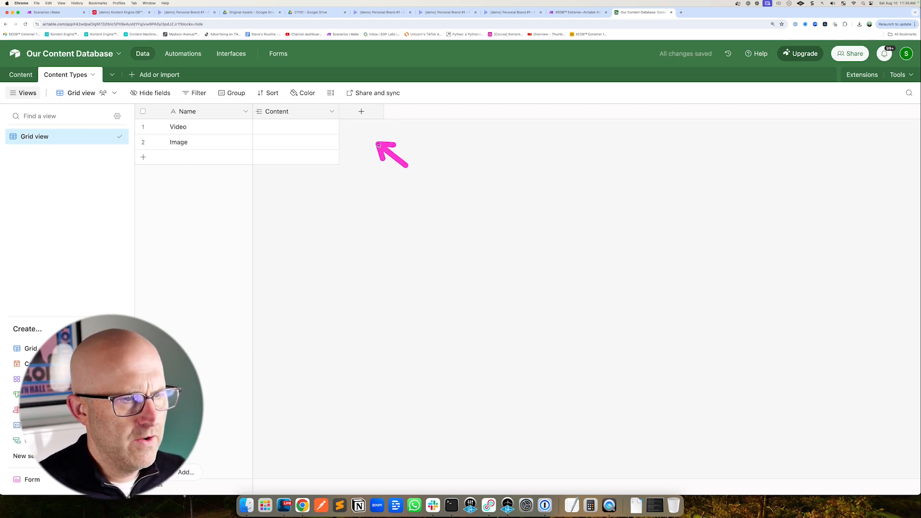
Hide the Content field in Content Types and add an attachment field named Placeholder Image
click(332, 112)
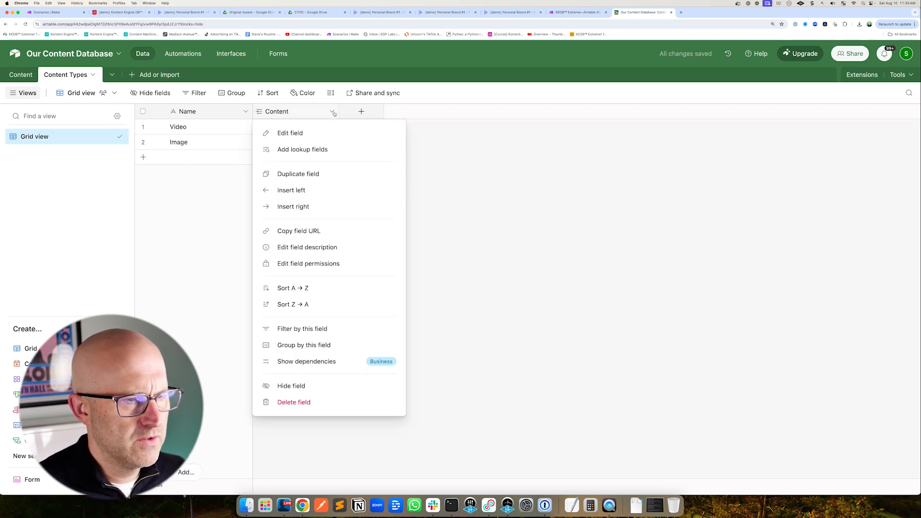
click(326, 387)
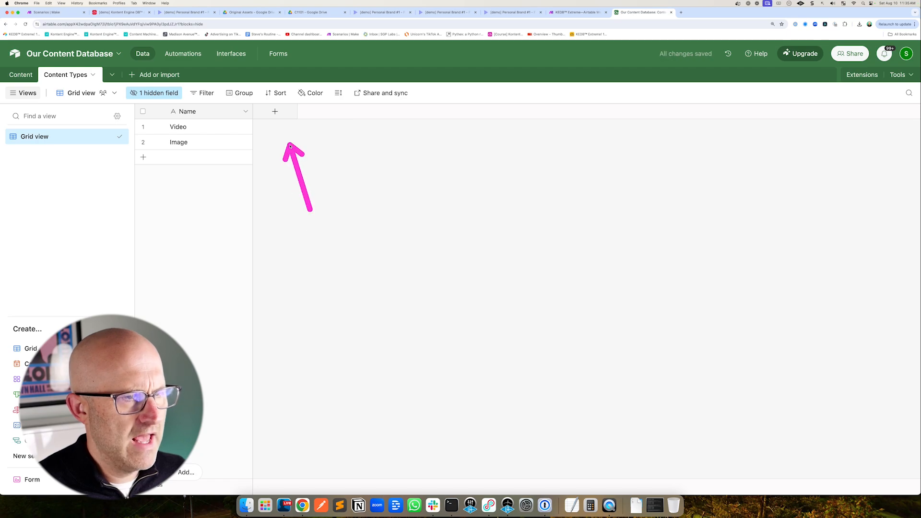
click(277, 113)
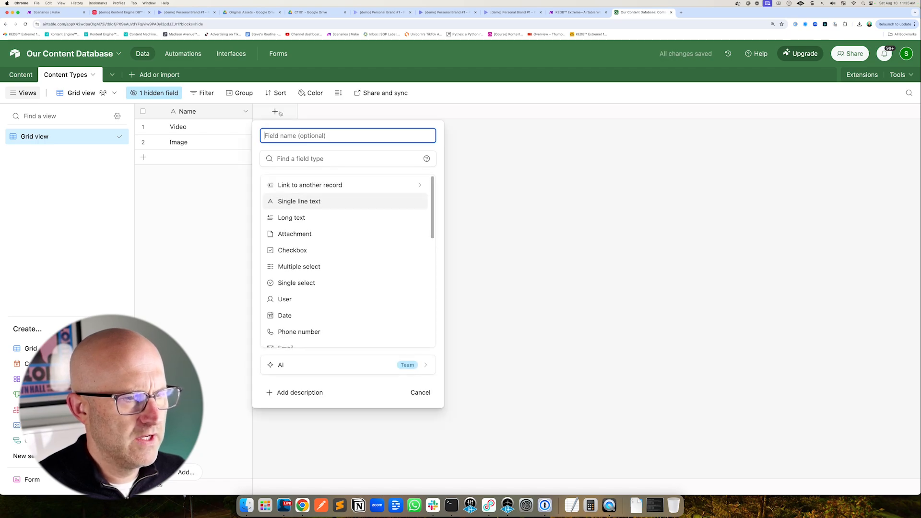
click(295, 233)
text(Placeholder Image)
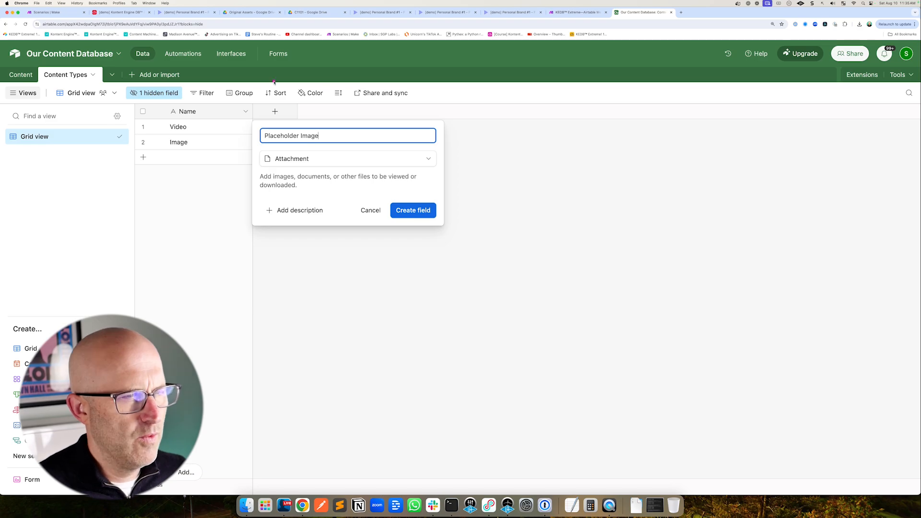
click(184, 12)
drag(373, 235, 374, 194)
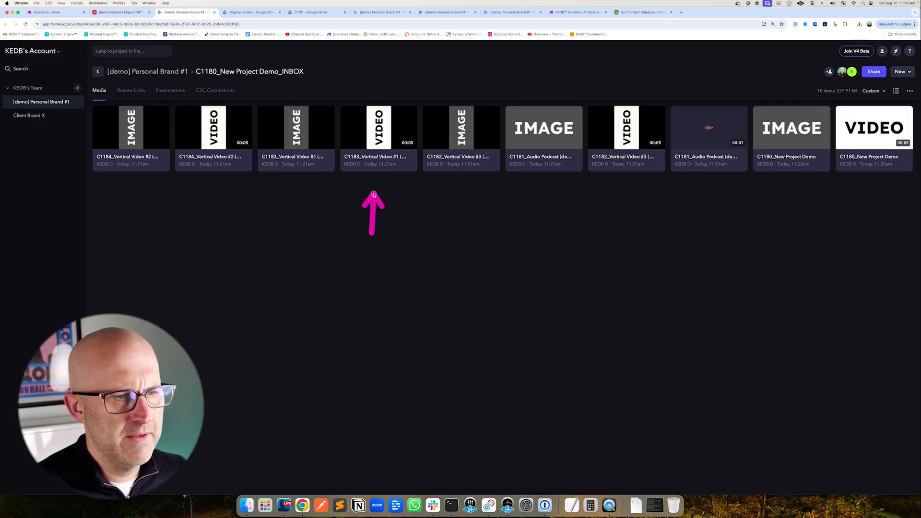
drag(291, 225, 293, 192)
drag(209, 236, 209, 184)
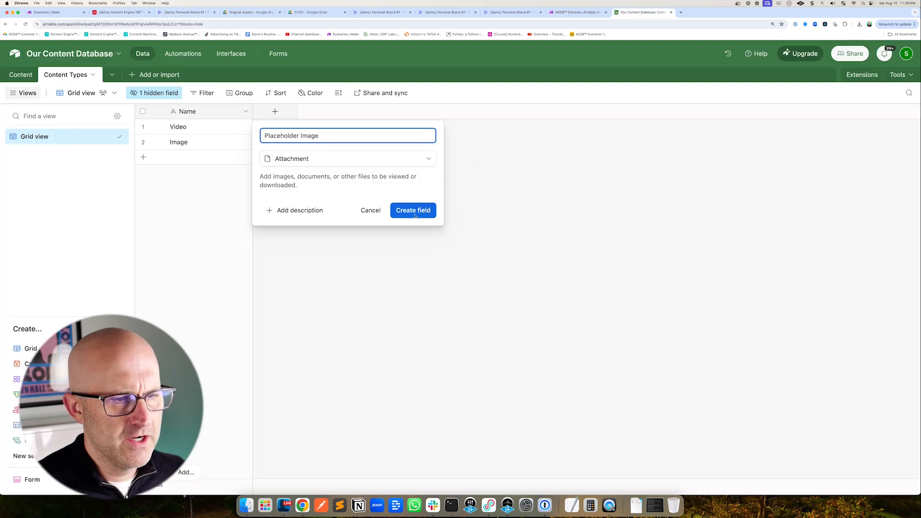
click(406, 211)
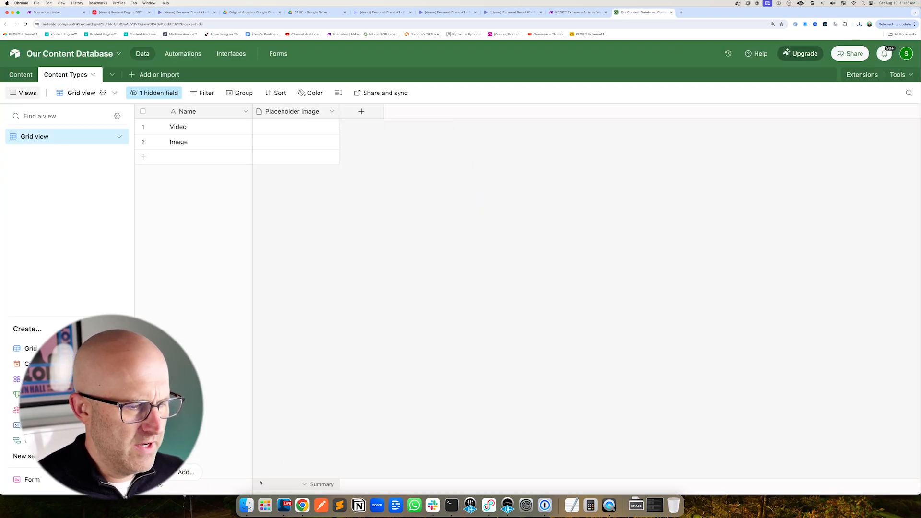
Attach VIDEO.mp4 from Downloads to the Video record's Placeholder Image cell, previewing the video and IMAGE.png files
click(247, 505)
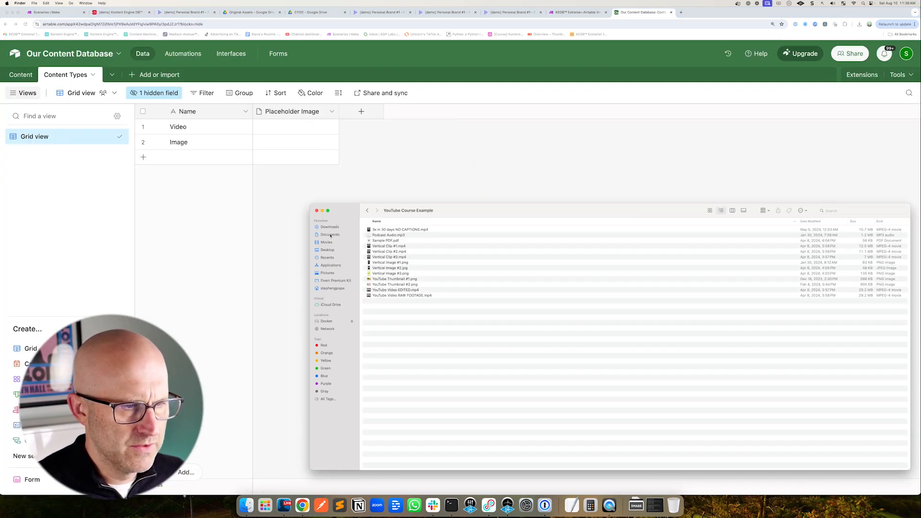
click(330, 227)
double_click(383, 236)
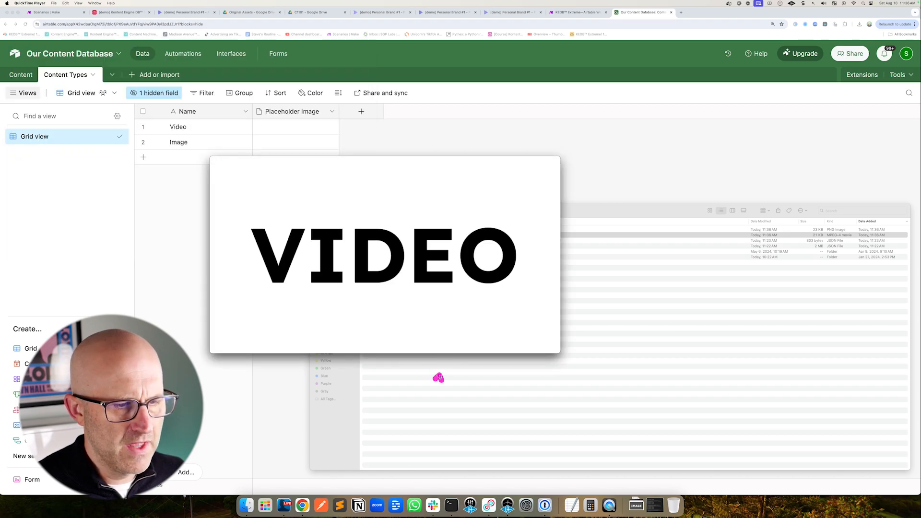
key(super+w)
drag(382, 235, 285, 128)
click(247, 513)
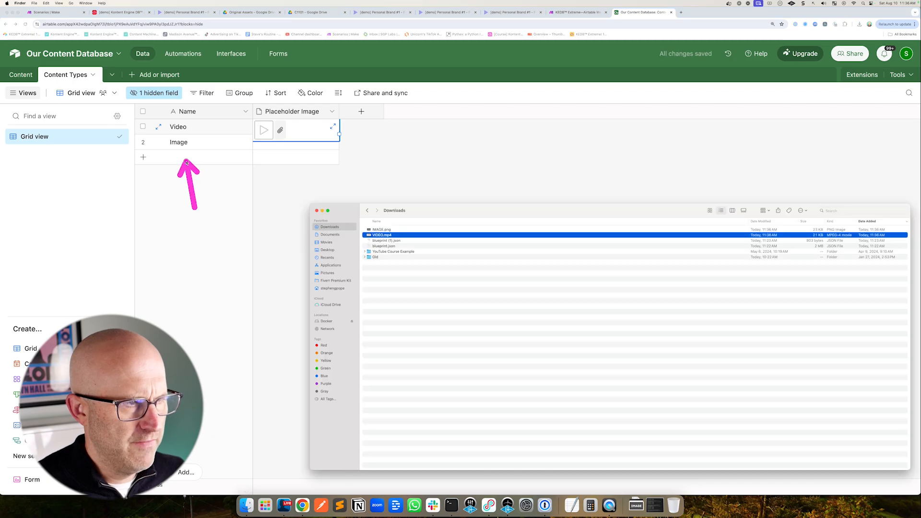
double_click(387, 230)
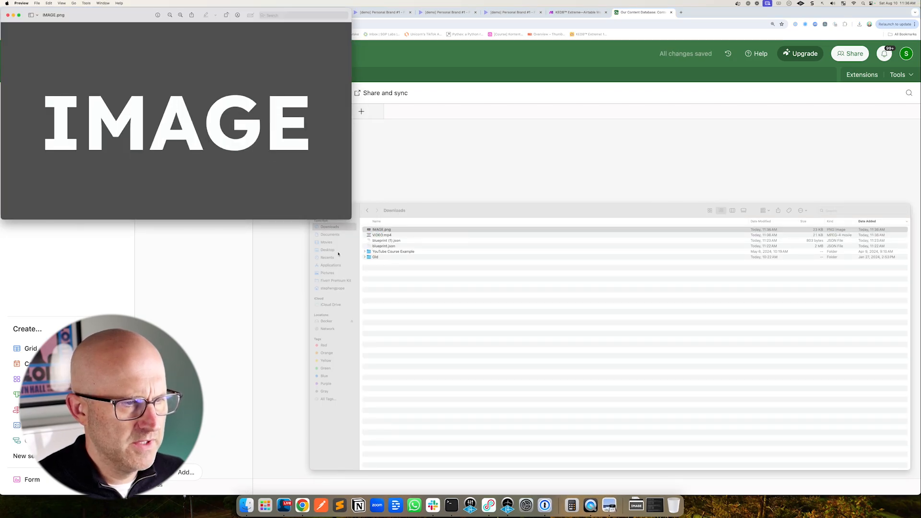
click(8, 15)
In the Content table, set the Content Type of records 1, 2 and 3 to Video, Image and Video
click(22, 76)
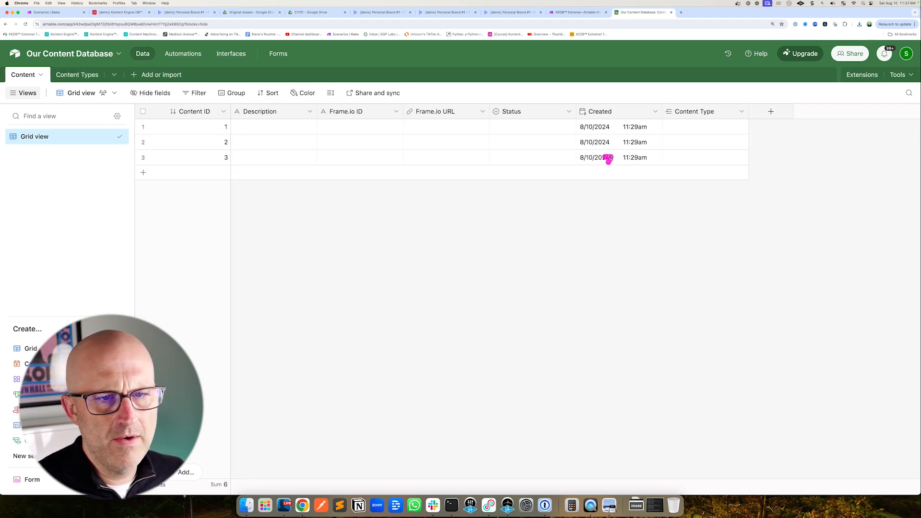
click(676, 129)
click(671, 127)
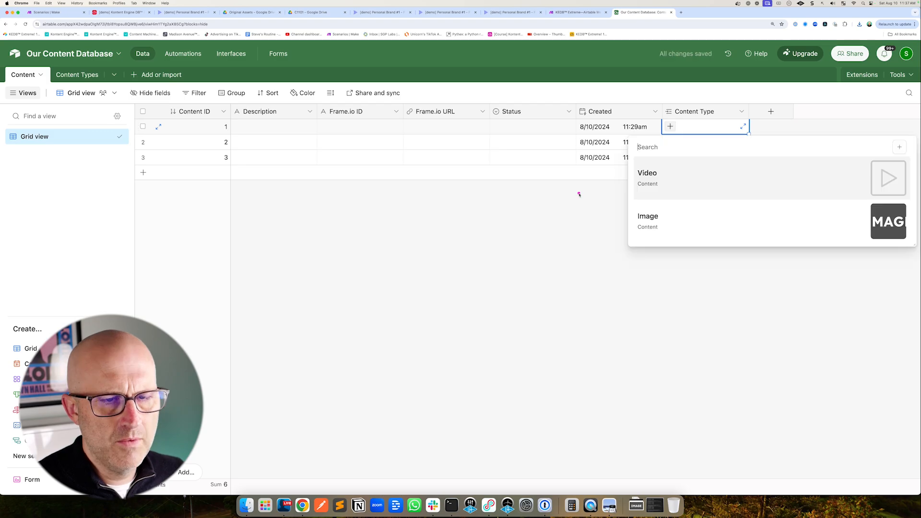
click(639, 173)
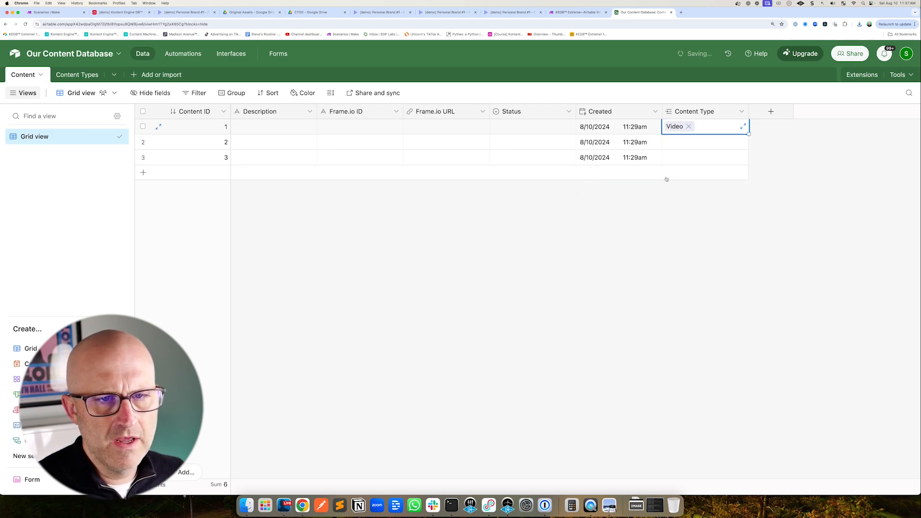
click(672, 142)
click(670, 142)
click(646, 233)
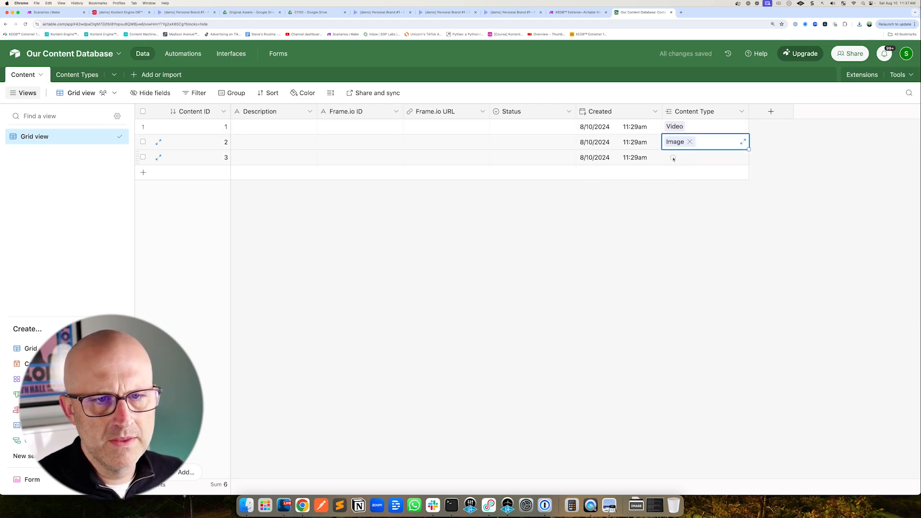
click(672, 158)
click(671, 158)
click(661, 203)
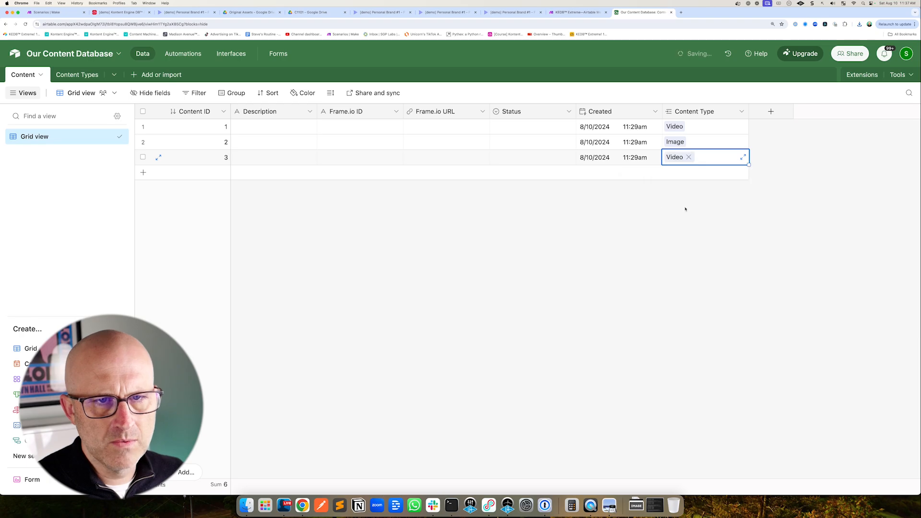
Add a lookup field for Placeholder Image through the Content Type link field
click(740, 110)
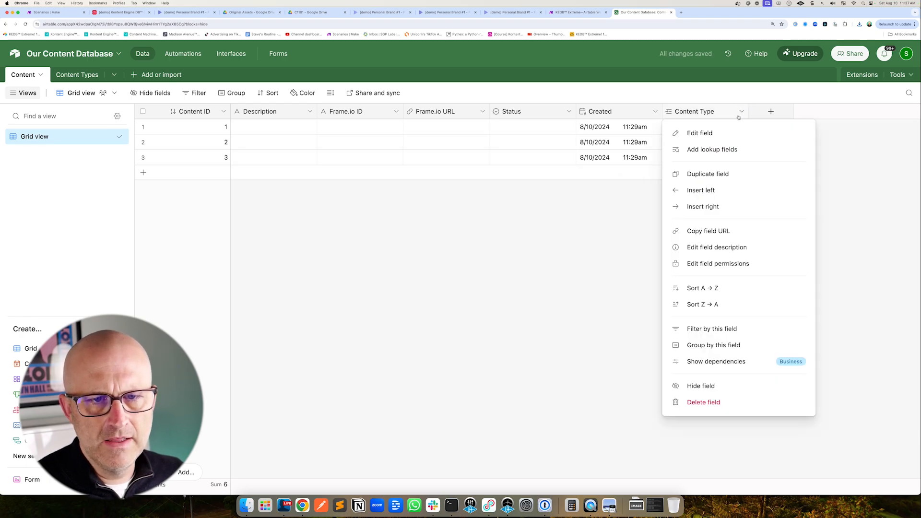
click(724, 150)
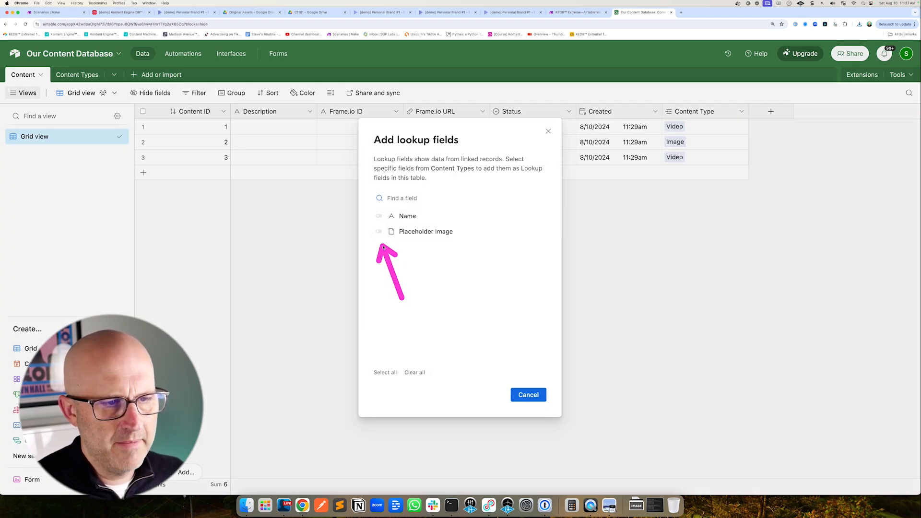
click(378, 231)
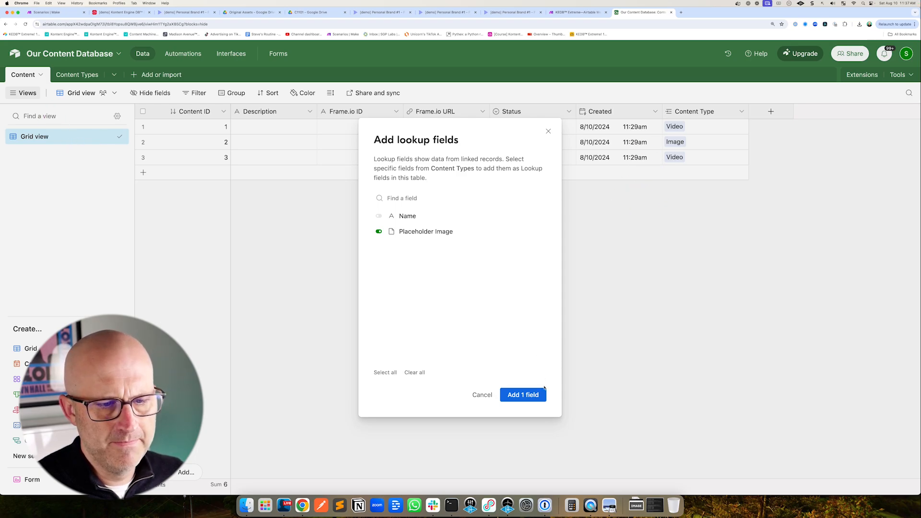
click(523, 395)
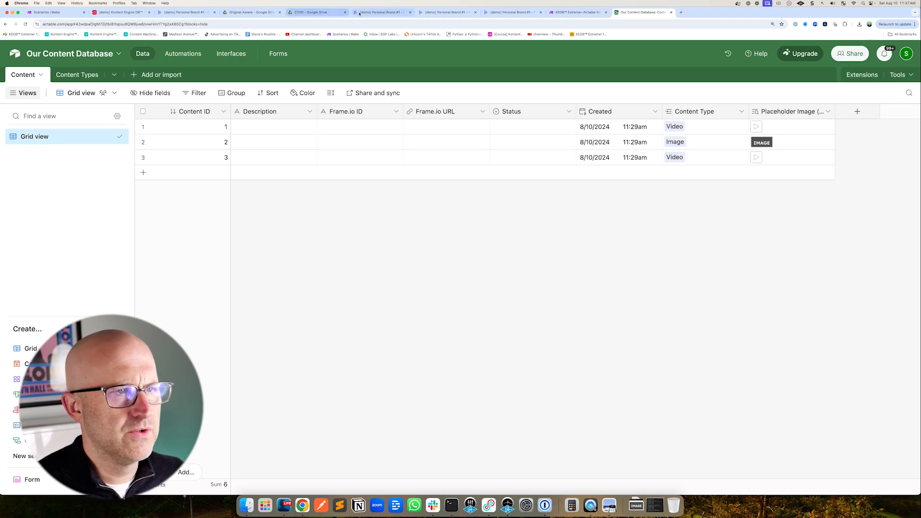
Hide the Frame.io ID field in the Content grid view
click(196, 12)
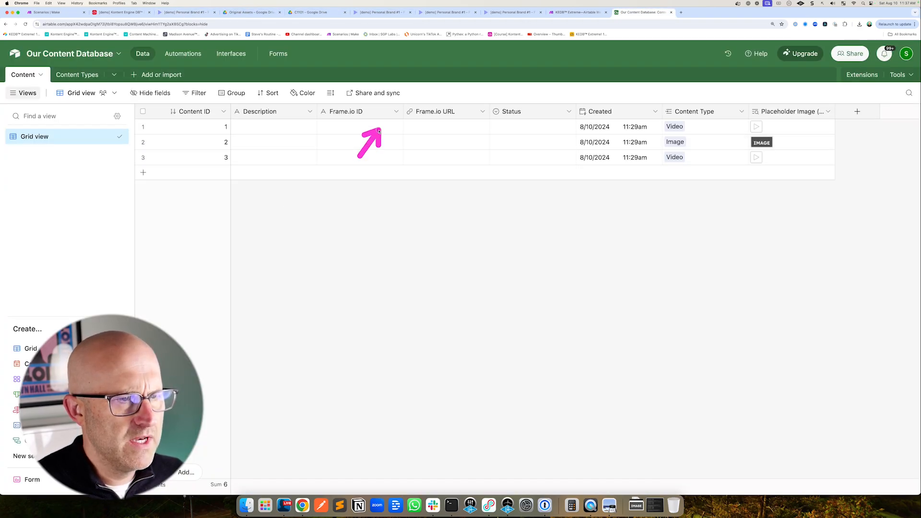
click(397, 111)
click(373, 368)
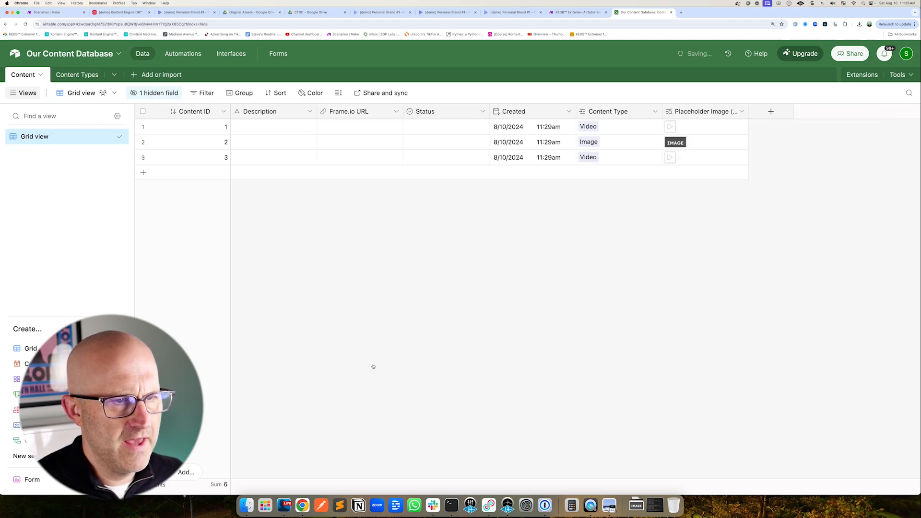
Move the Created field to the end of the grid and hide the Placeholder Image lookup field
drag(567, 115, 758, 121)
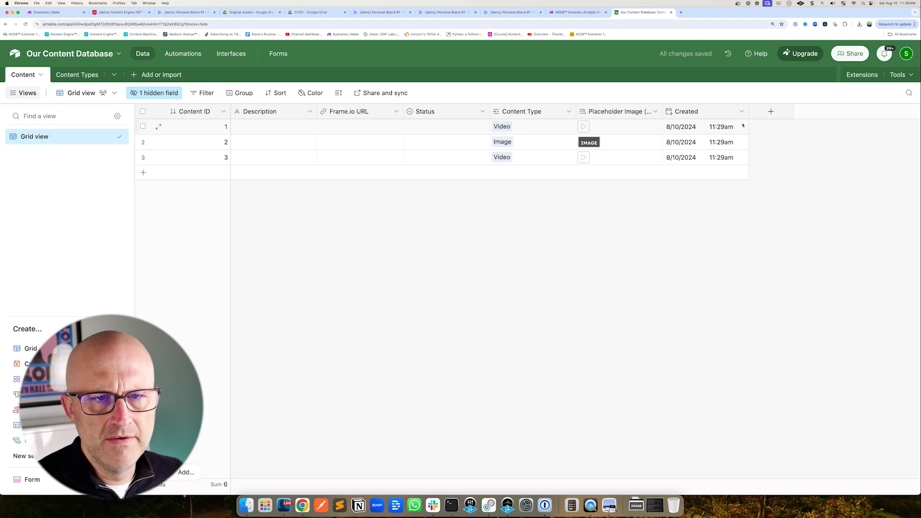
click(655, 112)
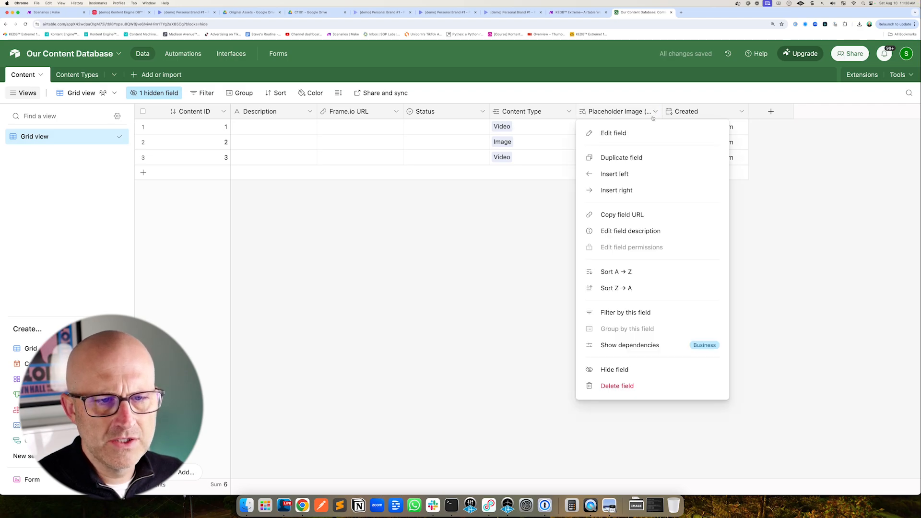
click(614, 370)
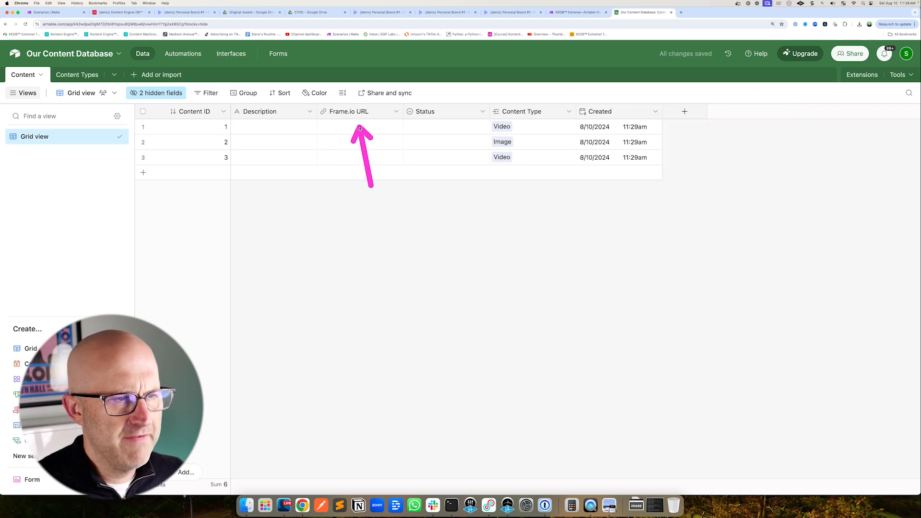
Move the Frame.io URL field after Status and glance at the Frame.io project inbox
drag(346, 112, 383, 115)
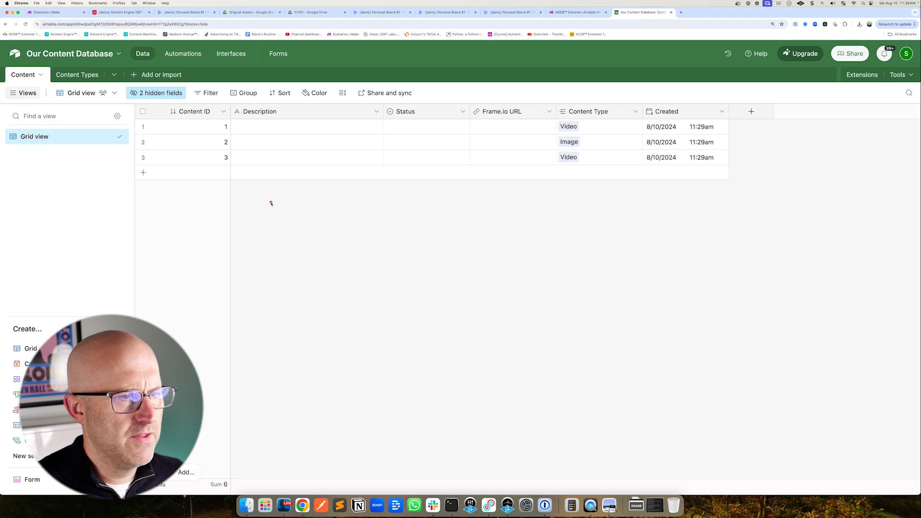
click(188, 13)
drag(277, 257, 281, 197)
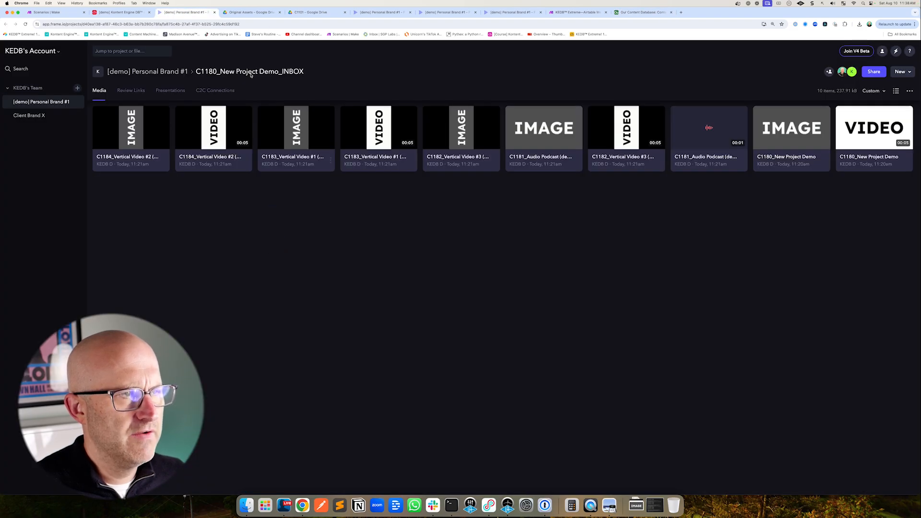
Try to set record 1's Status to Create
click(426, 126)
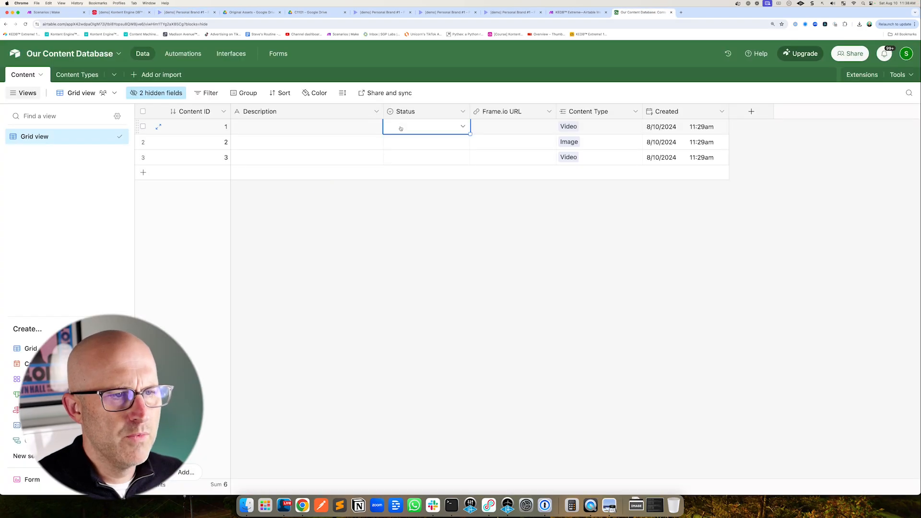
click(427, 126)
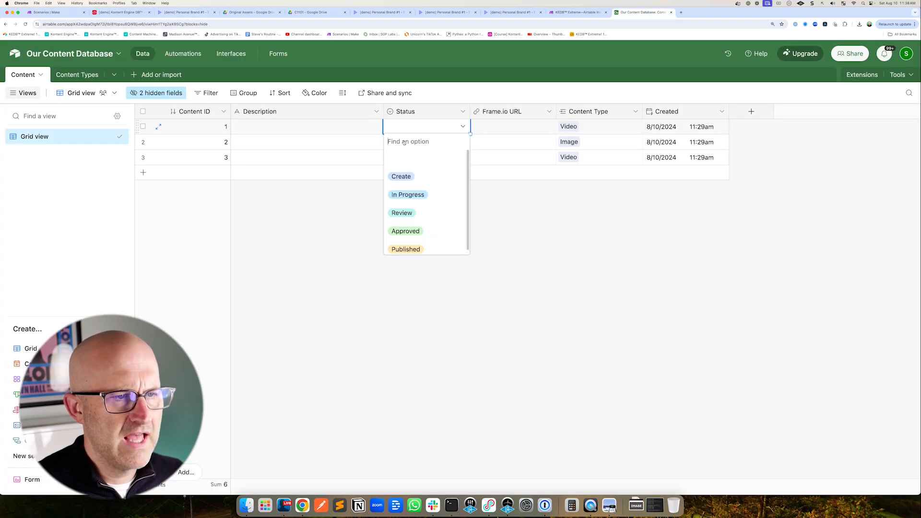
click(404, 176)
Enter YouTube Video as the Description of record 1
drag(269, 214, 255, 143)
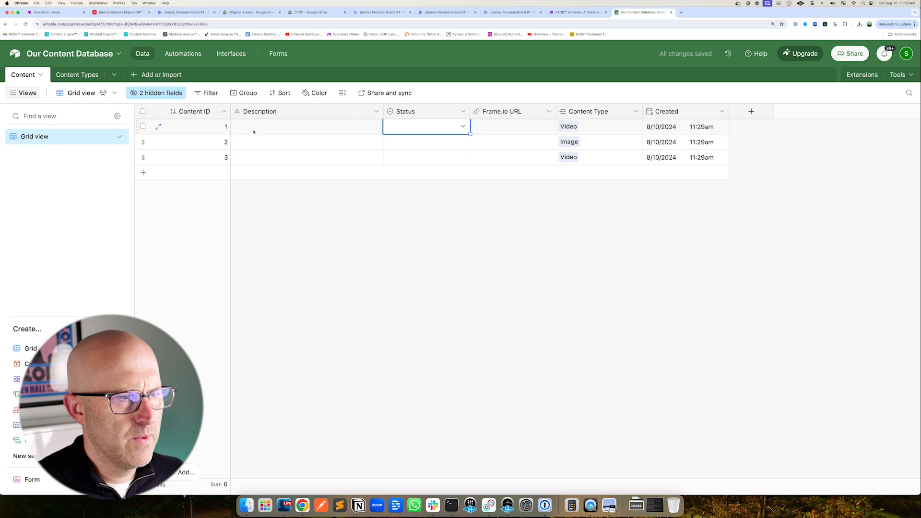
double_click(255, 132)
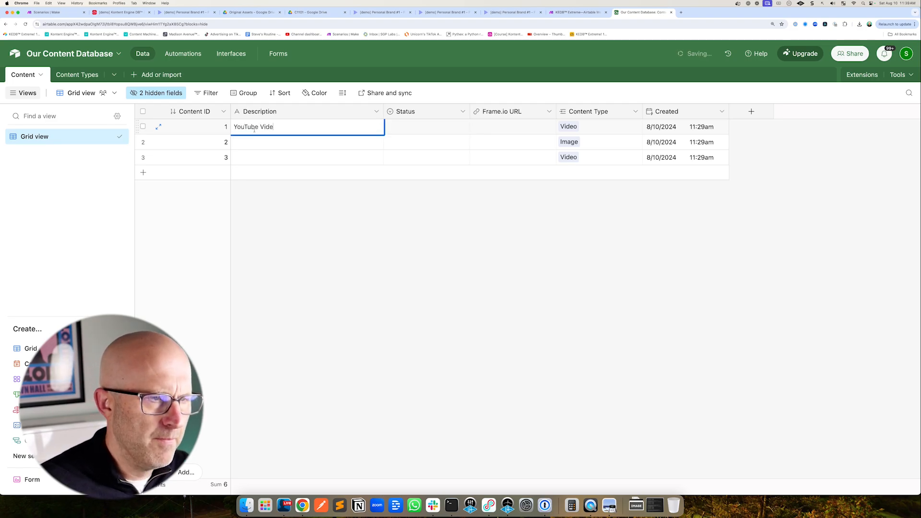
drag(338, 186, 367, 135)
Insert a Date field named Publish Date to the right of Description
click(377, 111)
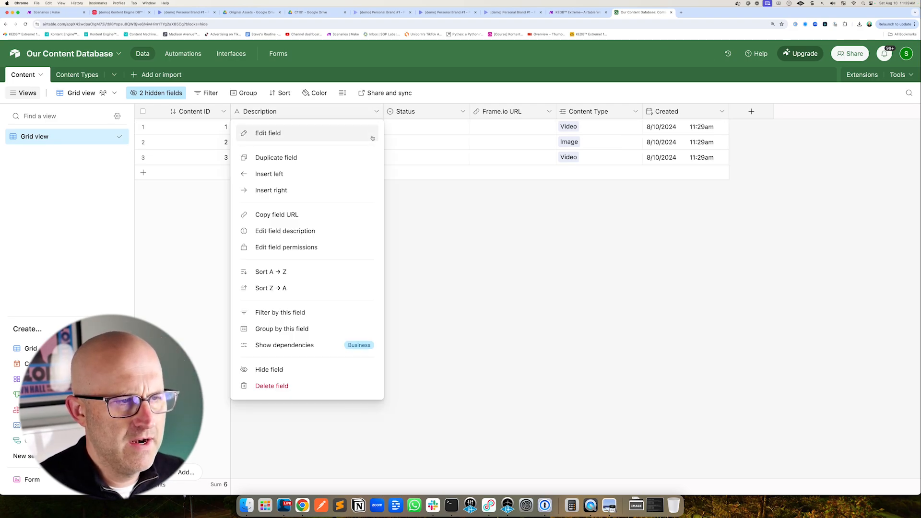
click(307, 190)
text(Publish Date)
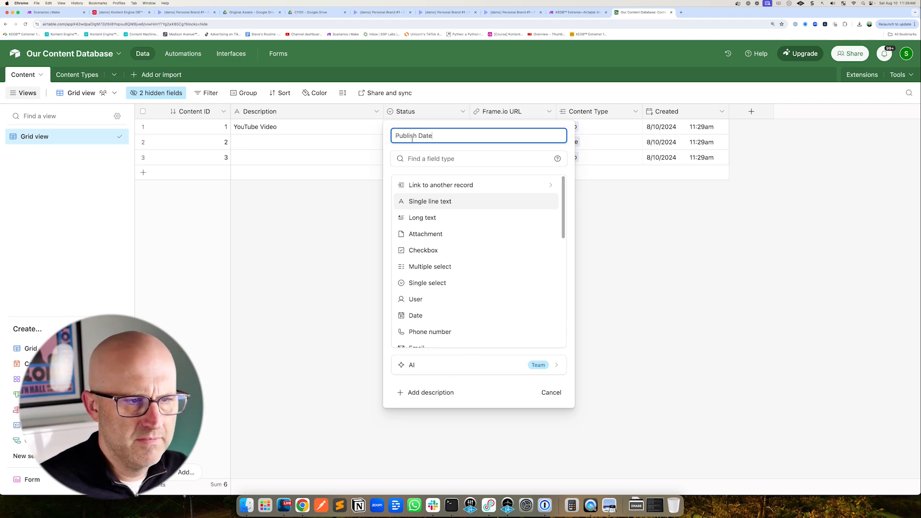
drag(471, 278, 439, 307)
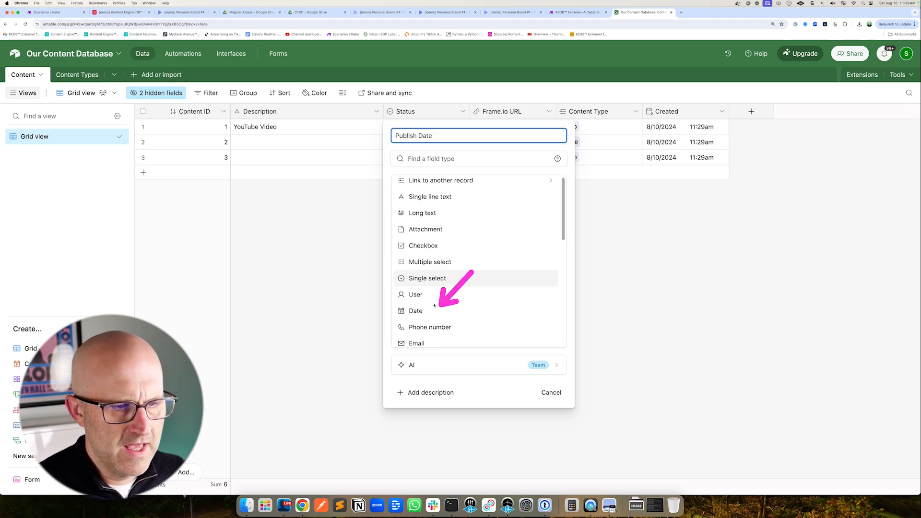
click(416, 315)
drag(487, 206, 449, 231)
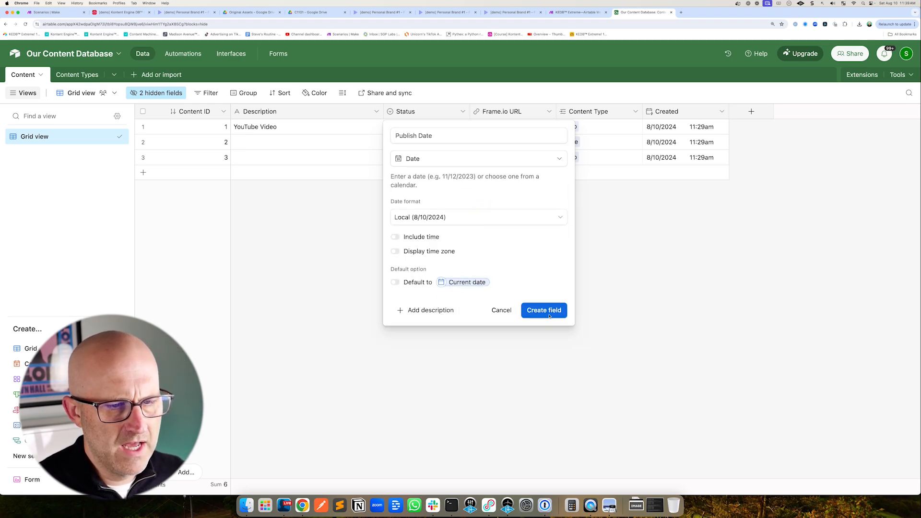
key(Return)
Set record 1's Publish Date to August 11, 2024 using the calendar picker
drag(341, 181, 391, 137)
click(418, 124)
click(418, 124)
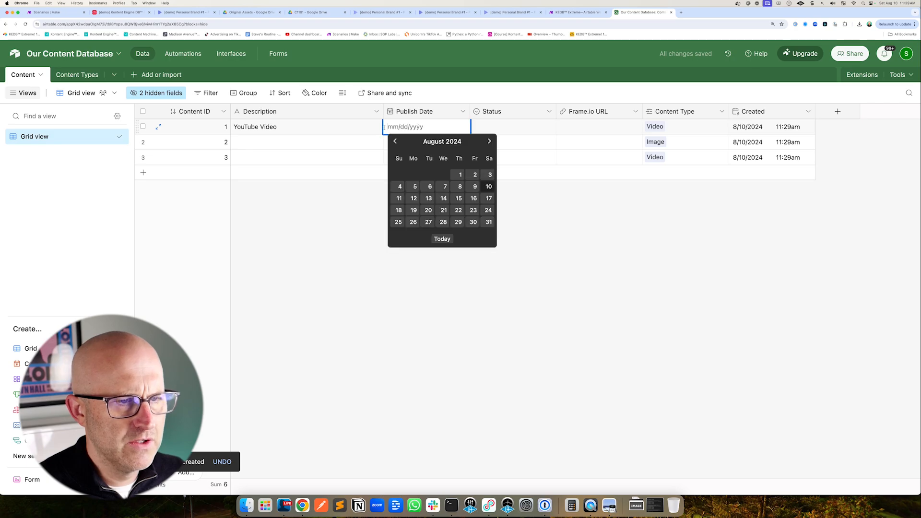
click(400, 200)
drag(383, 135, 333, 205)
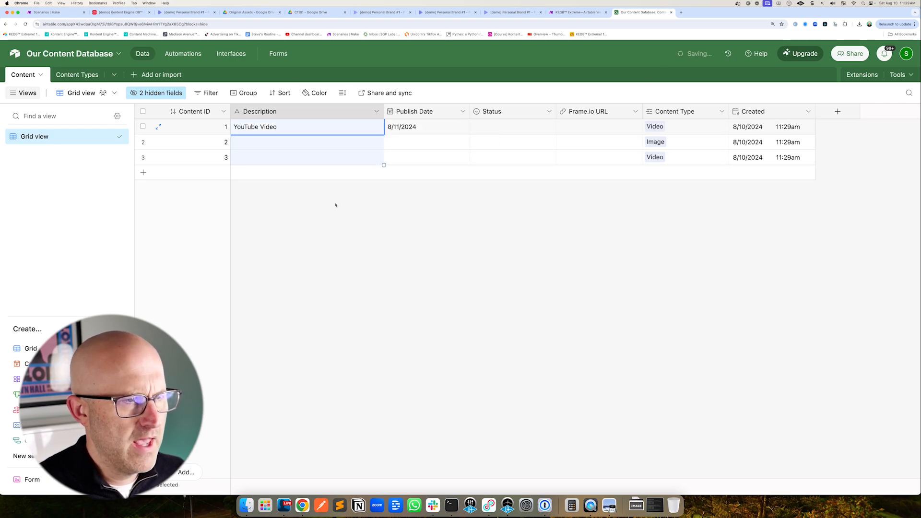
click(331, 206)
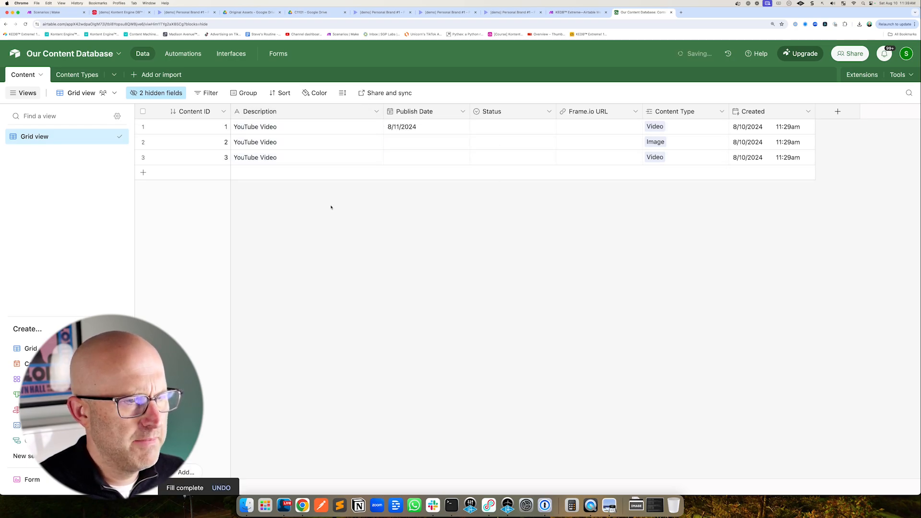
Enter YouTube Video Idea #2 and YouTube Video Idea #3 as the Descriptions of records 2 and 3
double_click(305, 143)
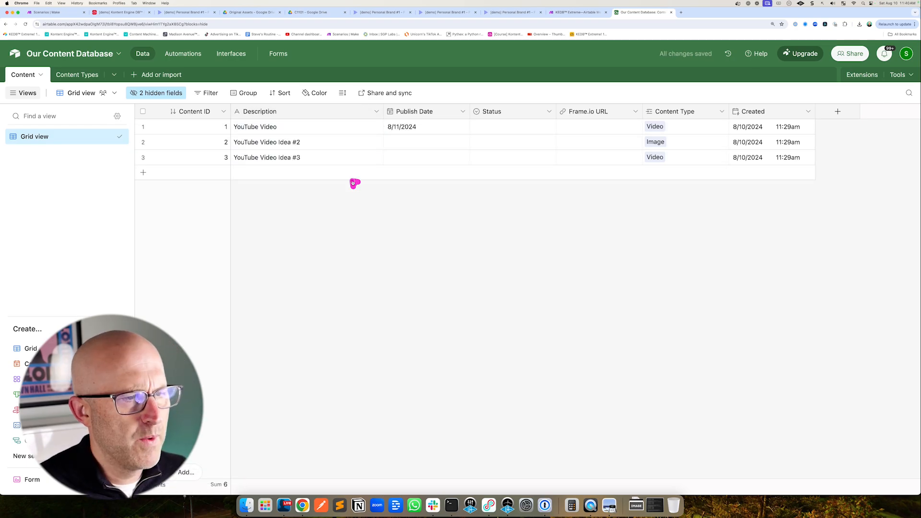
drag(354, 181, 287, 133)
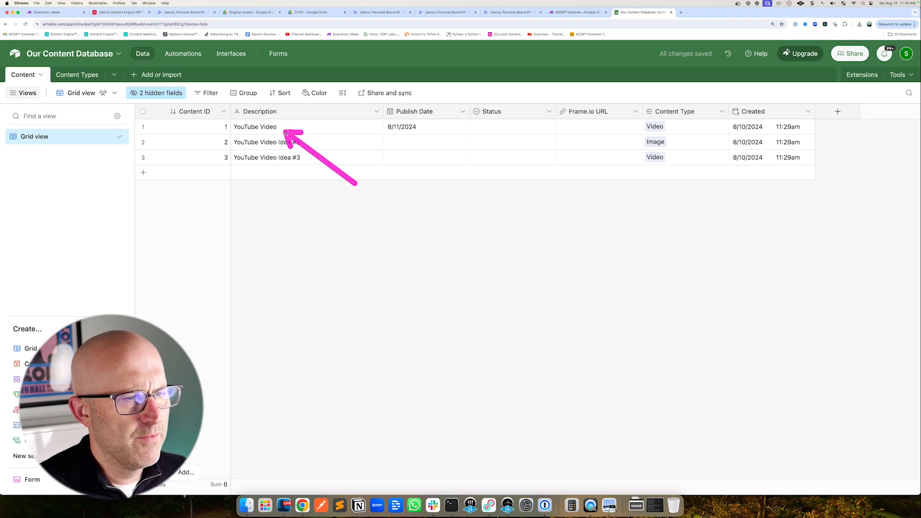
mouse_move(374, 199)
mouse_down()
mouse_move(310, 140)
mouse_move(312, 160)
mouse_move(288, 131)
mouse_up()
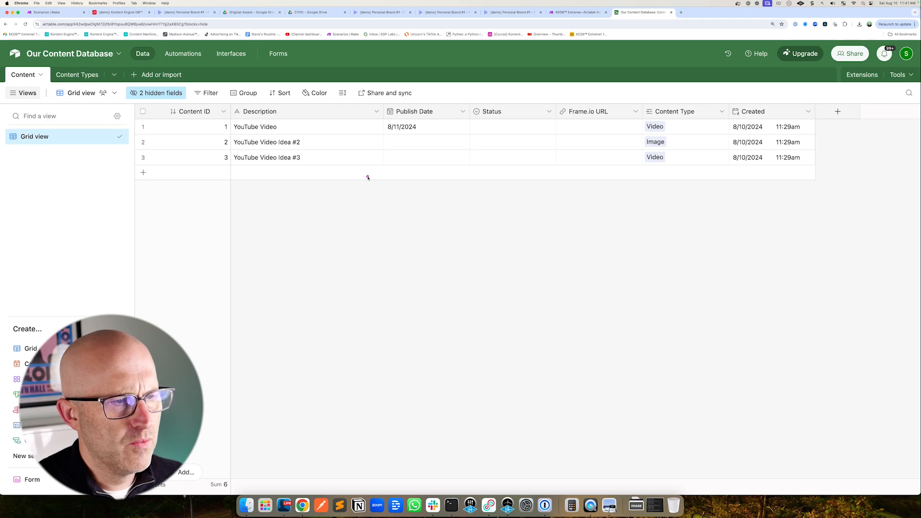
mouse_move(386, 184)
mouse_down()
mouse_move(311, 142)
mouse_move(312, 158)
mouse_up()
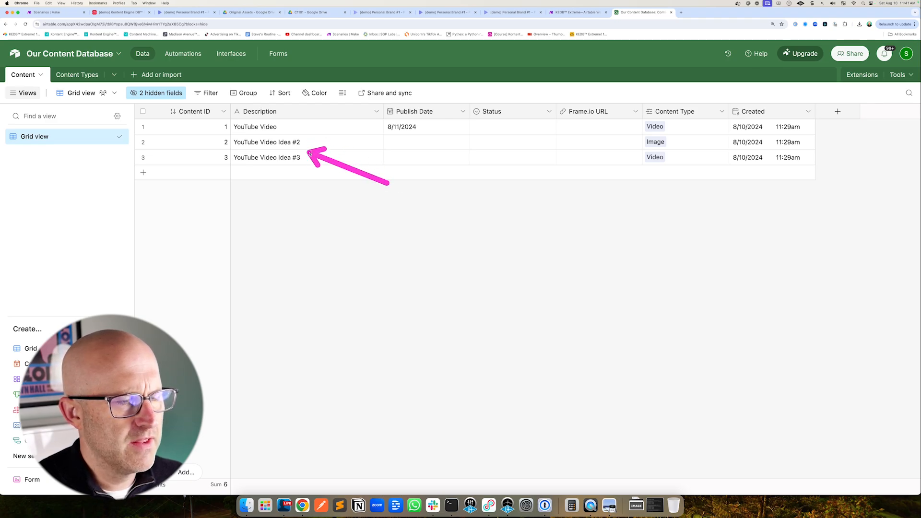
Review the Status options and dates of the Content records
click(625, 16)
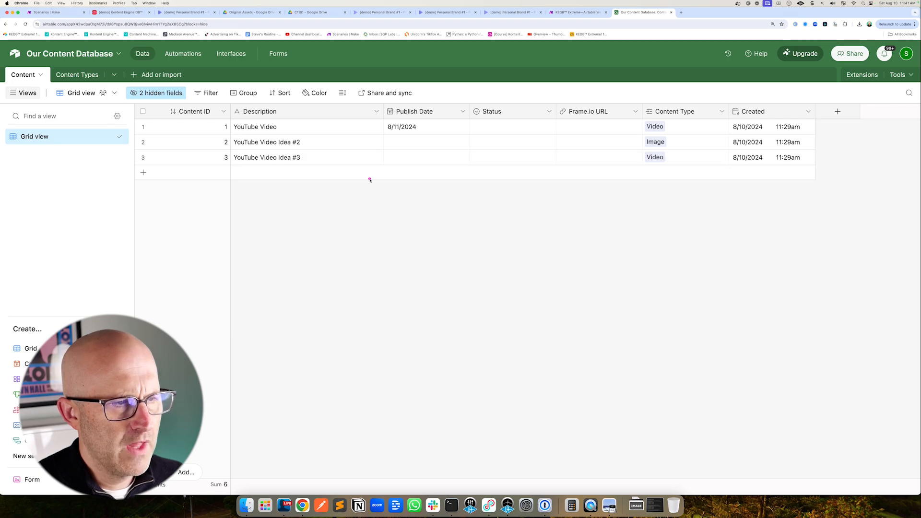
mouse_move(370, 180)
mouse_down()
mouse_move(310, 141)
mouse_move(315, 158)
mouse_up()
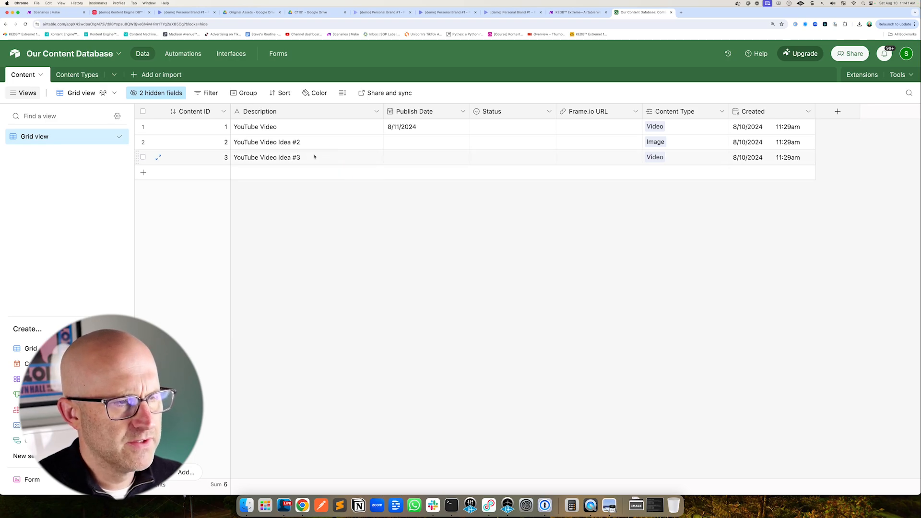
drag(417, 155, 462, 118)
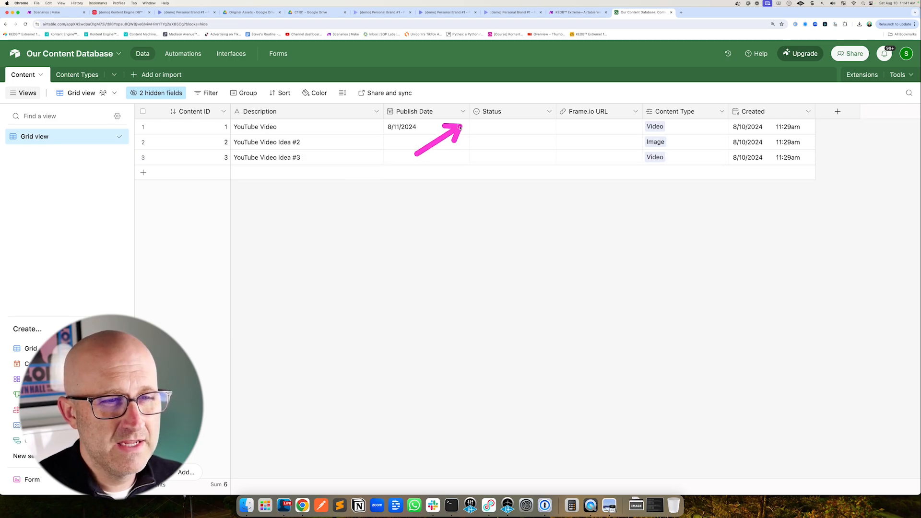
double_click(494, 127)
drag(545, 151, 510, 171)
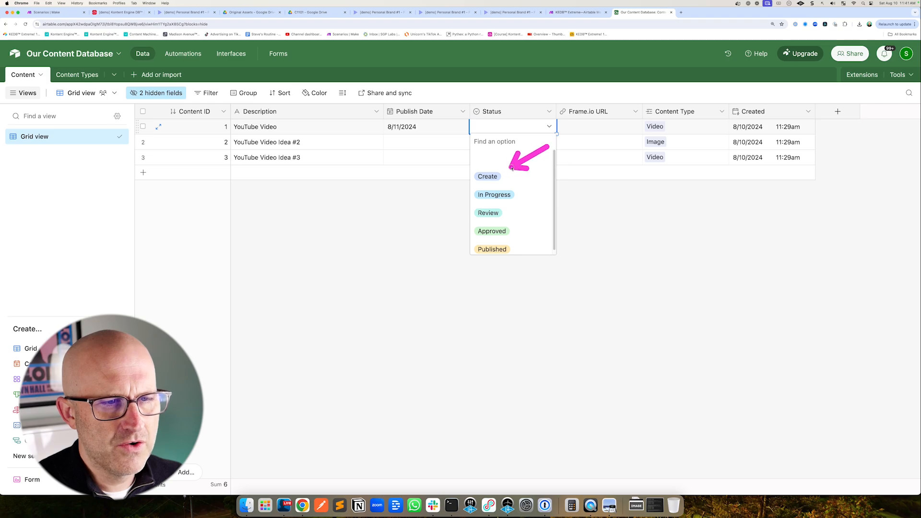
click(430, 200)
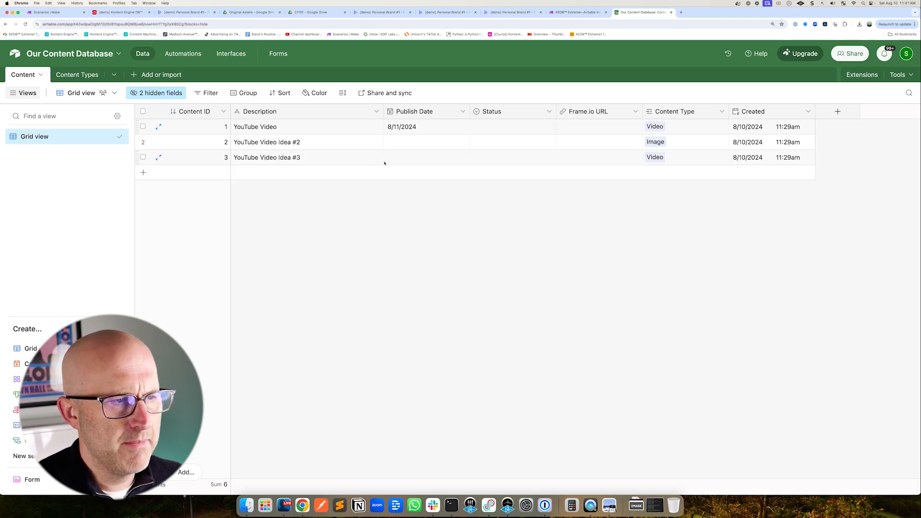
mouse_move(377, 188)
mouse_down()
mouse_move(336, 128)
mouse_move(387, 130)
mouse_up()
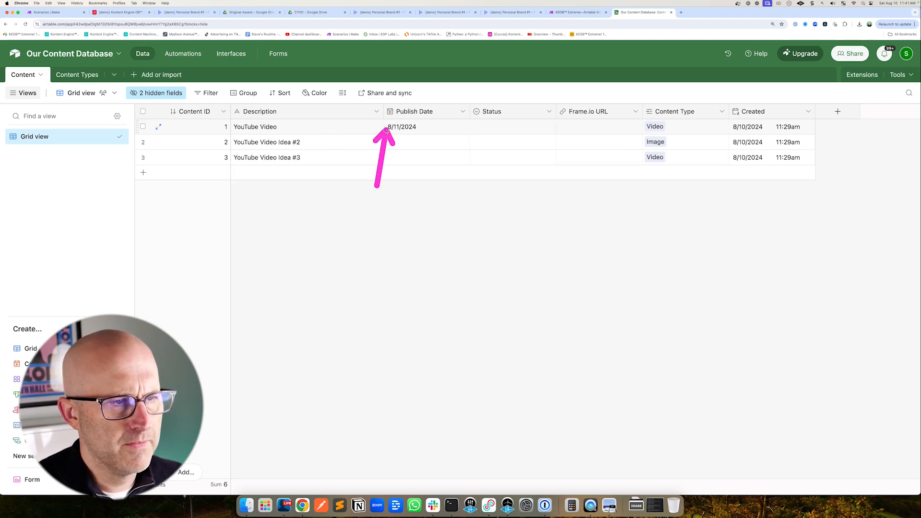
mouse_move(356, 182)
mouse_down()
mouse_move(355, 135)
mouse_move(283, 134)
mouse_move(341, 135)
mouse_up()
drag(69, 202, 44, 160)
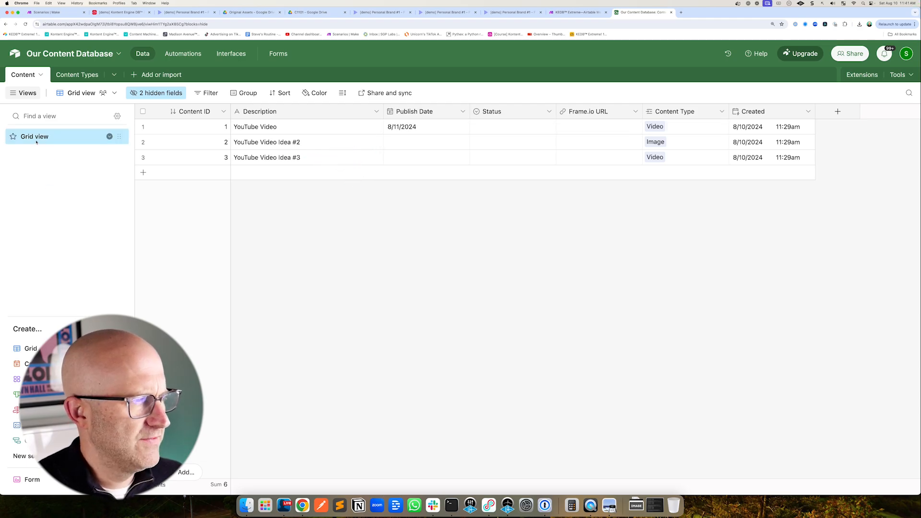
Rename the grid view to All Content
double_click(71, 141)
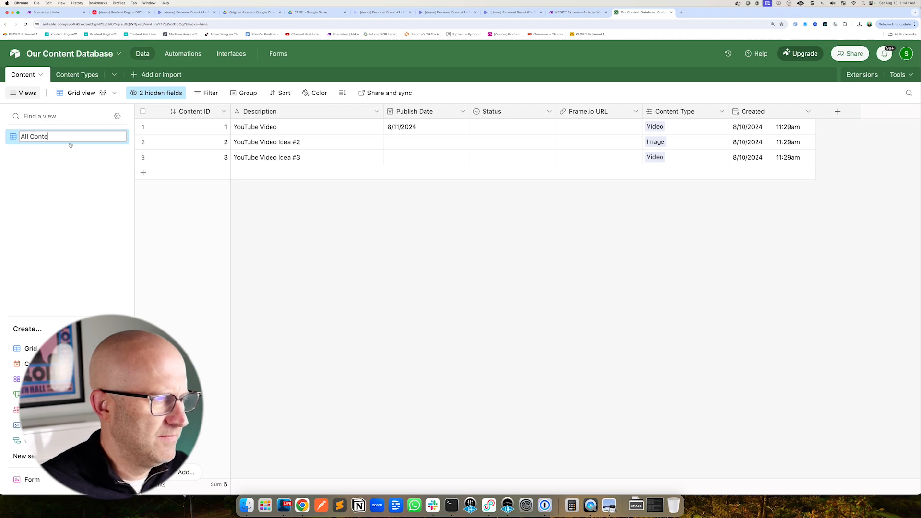
text(All Content)
key(Return)
Duplicate the All Content view and name the copy Ready To Go
right_click(86, 139)
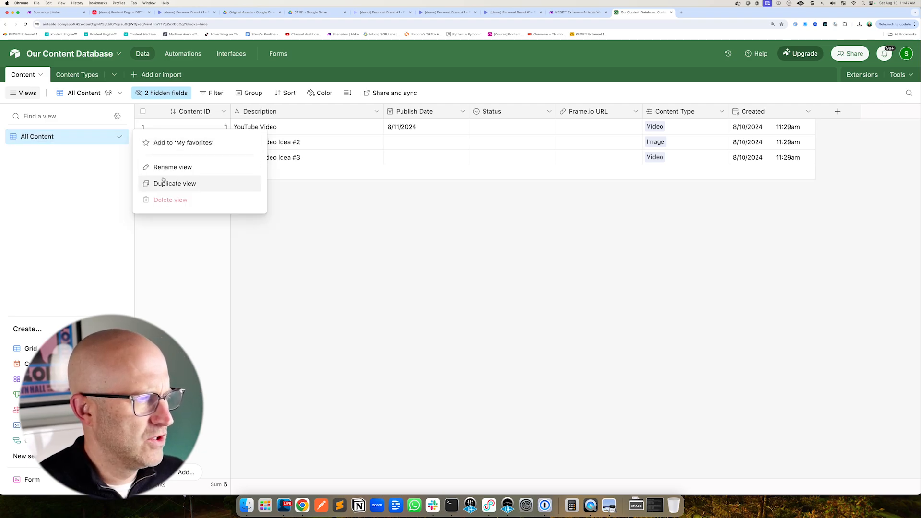
click(175, 184)
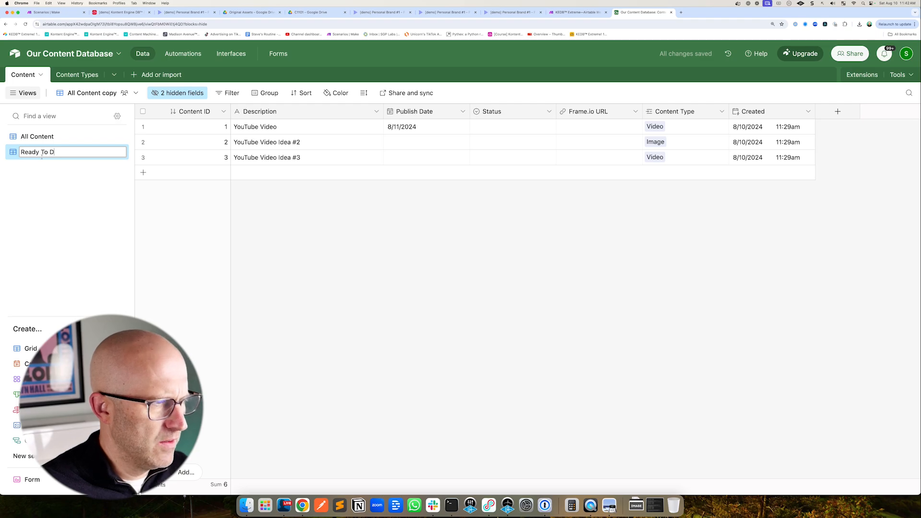
key(Return)
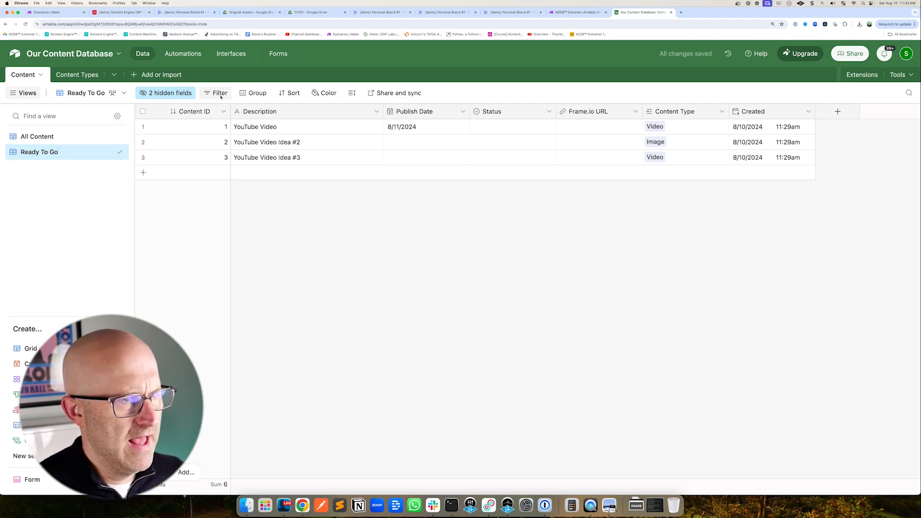
Filter the Ready To Go view to show records where Status is Create
click(220, 94)
click(236, 129)
click(311, 203)
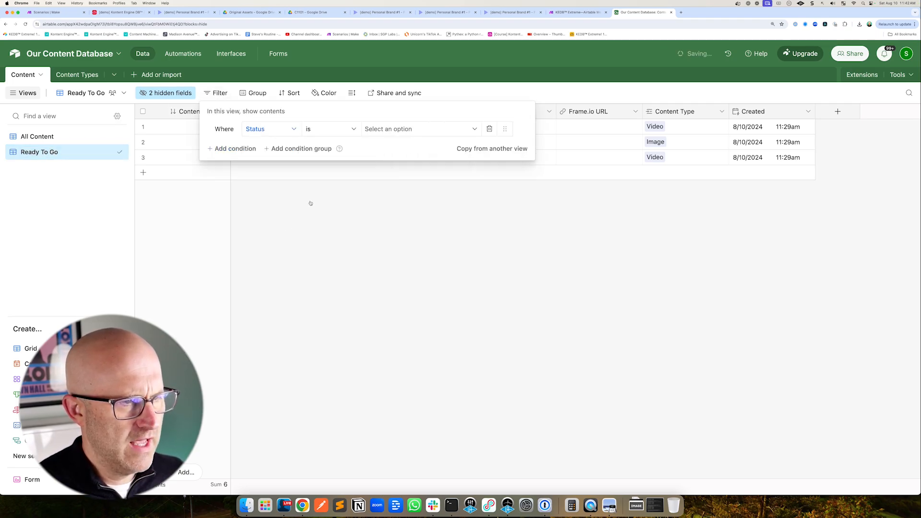
click(378, 135)
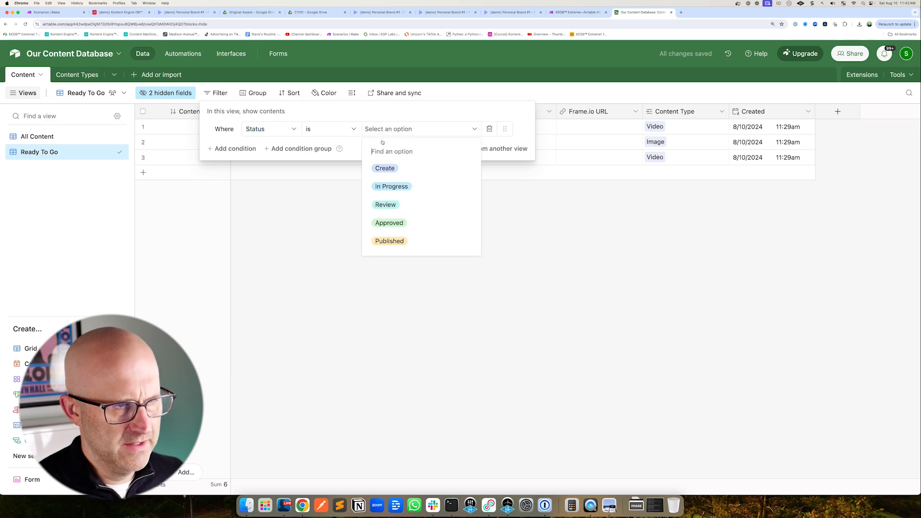
click(384, 168)
click(385, 170)
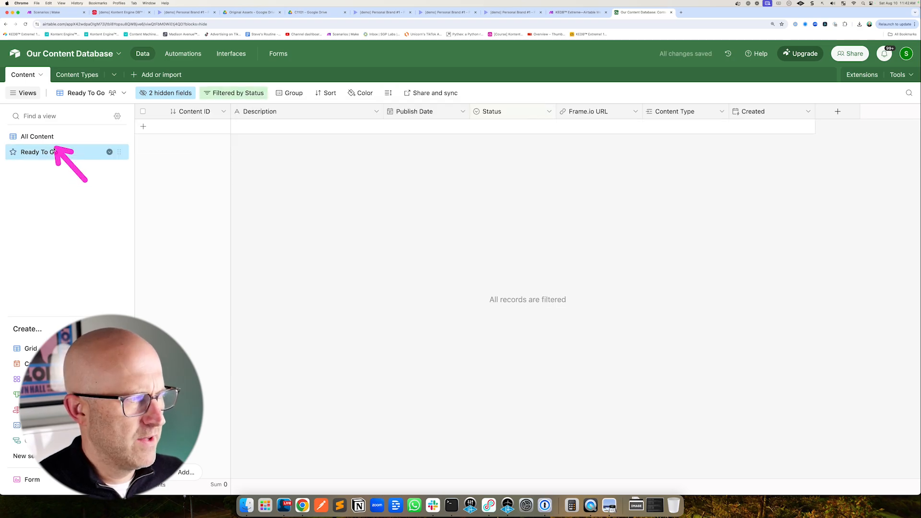
In the All Content view, set record 1's Status to Create
click(37, 136)
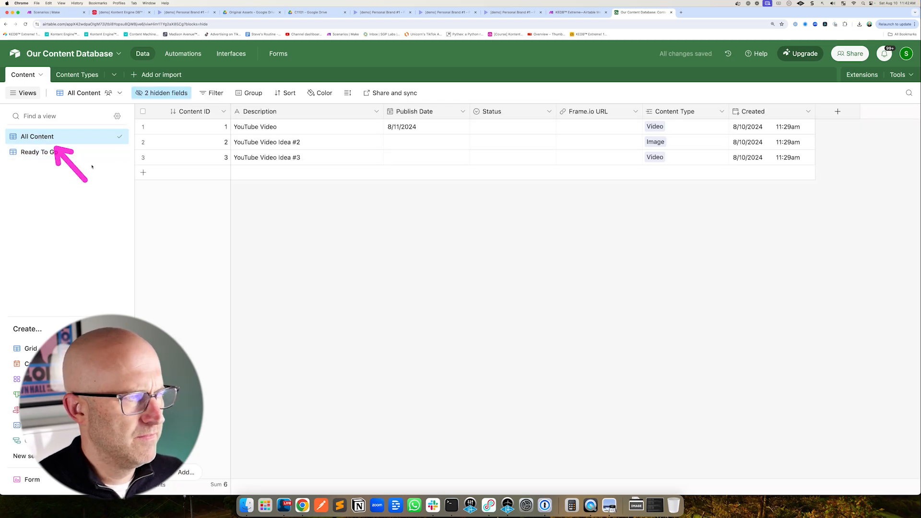
click(485, 128)
click(485, 128)
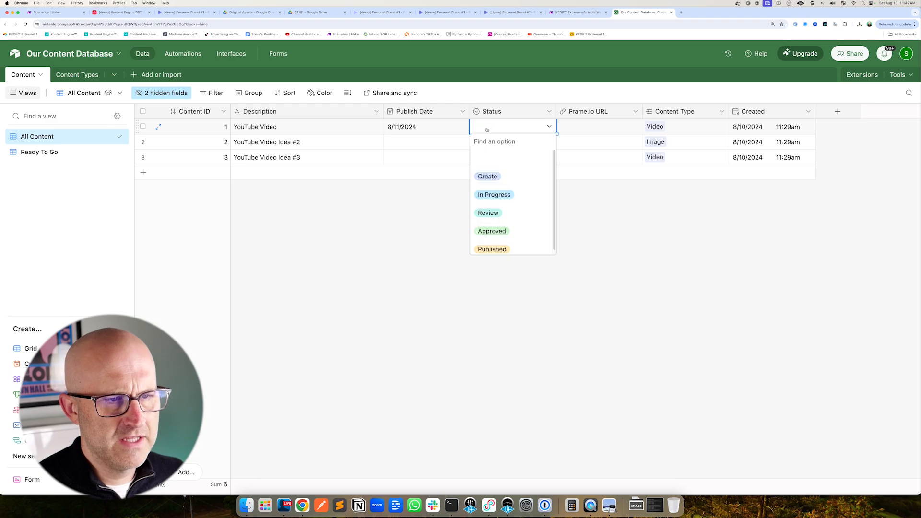
click(488, 176)
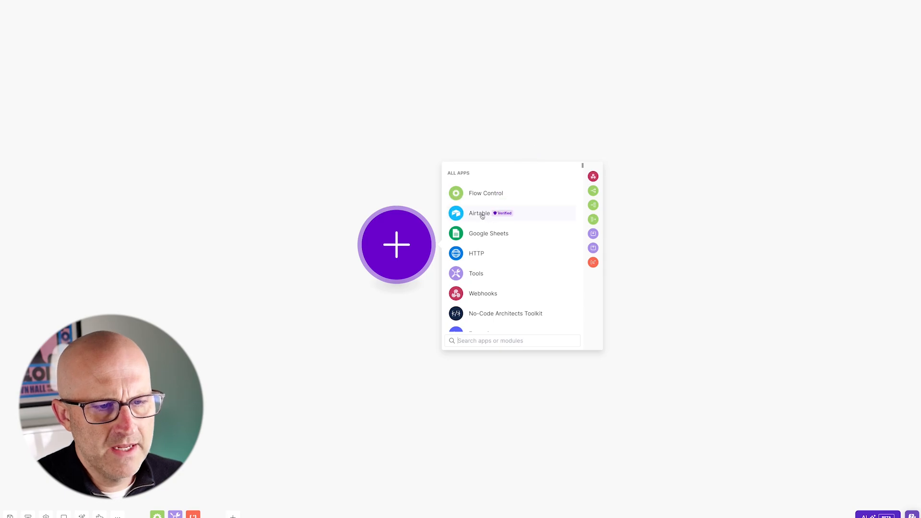
Switch to the Make scenario and add an Airtable Watch Records trigger module
click(482, 217)
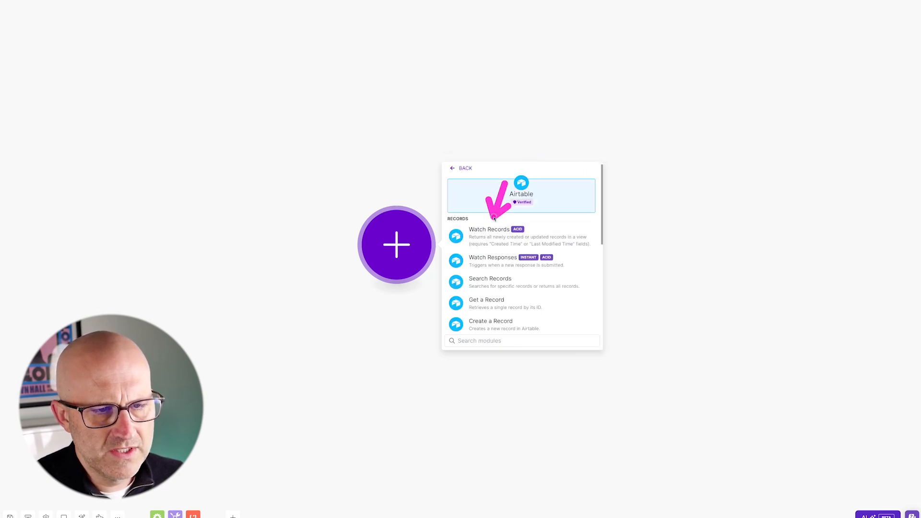
click(493, 233)
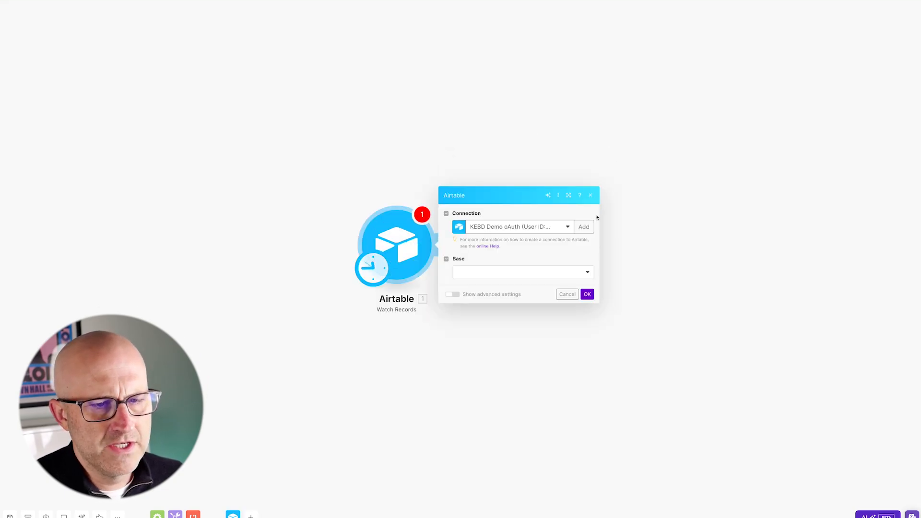
Add a new Airtable OAuth connection named Frame Automations Demo
click(590, 230)
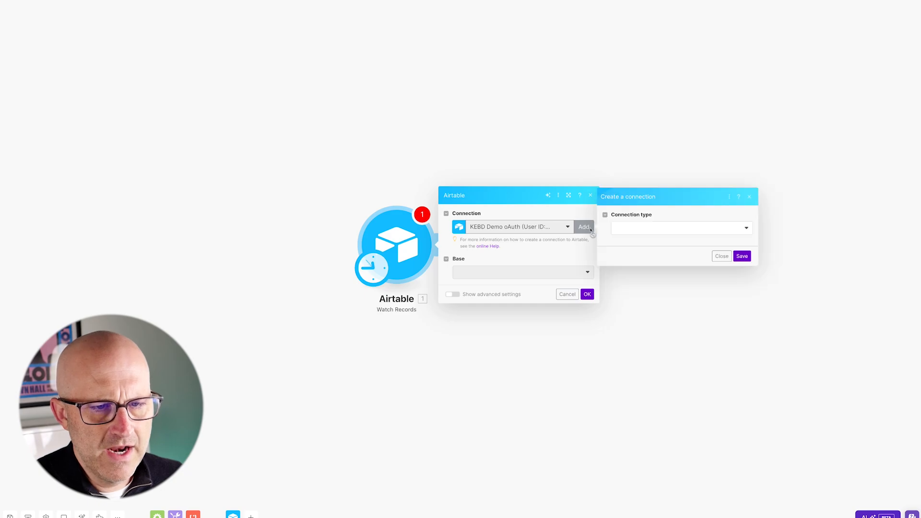
click(644, 229)
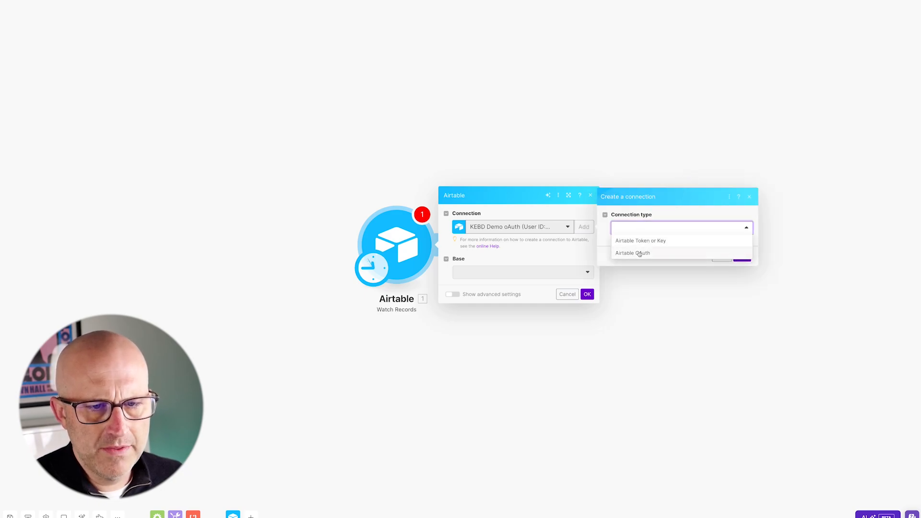
click(640, 254)
text(Frame Automatio)
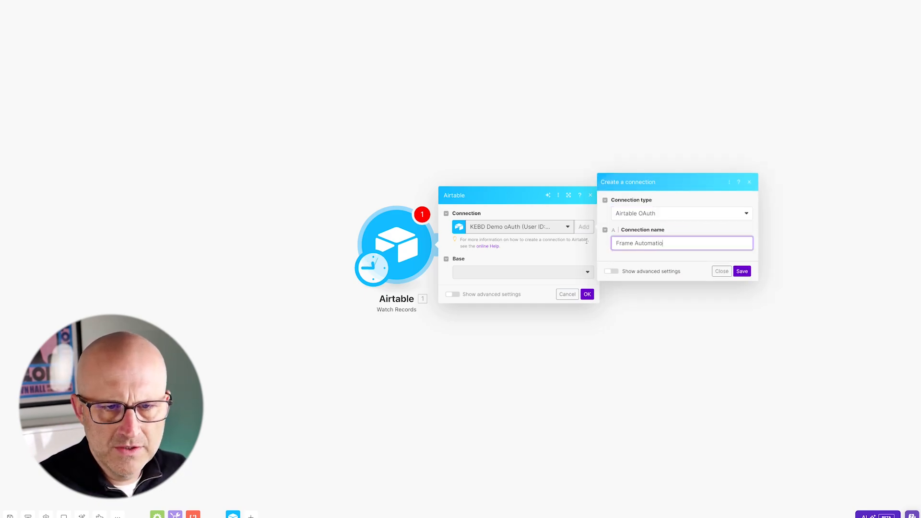
text(ns Demo)
click(742, 271)
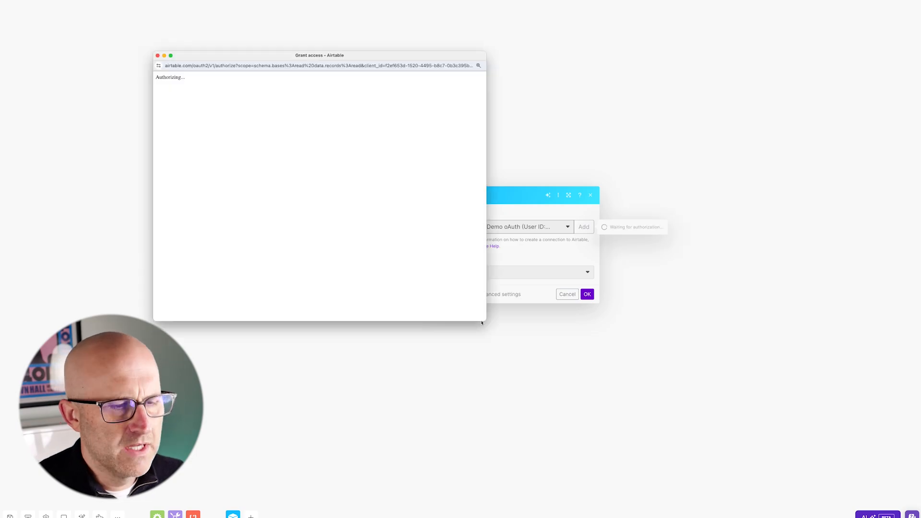
In the Airtable authorization window, add the Our Content Database base and grant Make access
drag(576, 379, 629, 422)
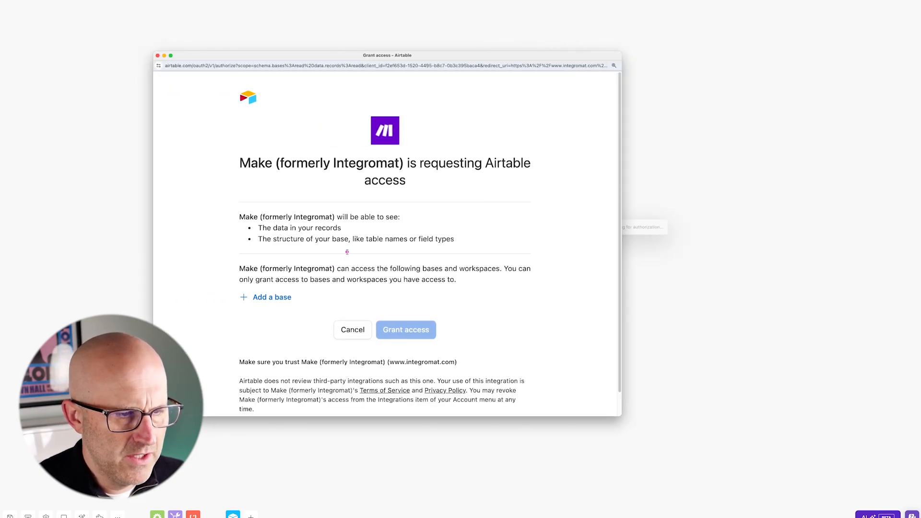
click(271, 299)
scroll(291, 192, down, 1)
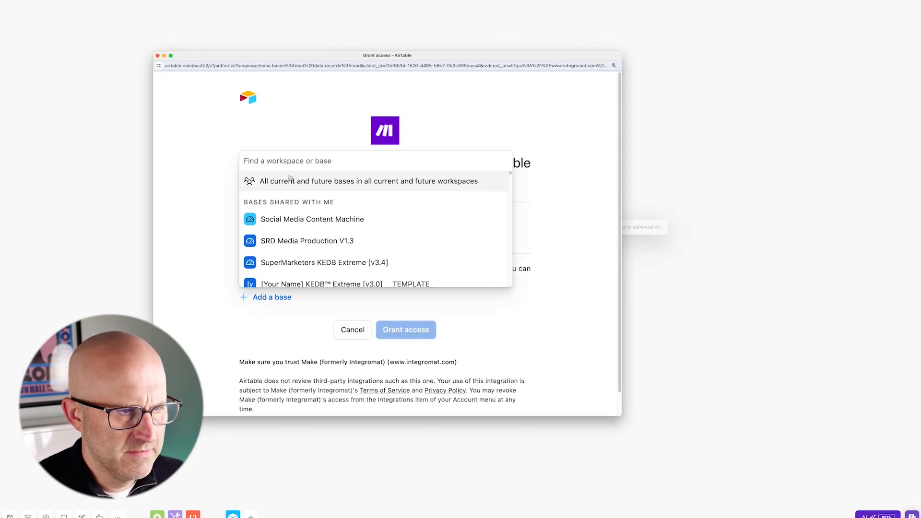
text(Our content )
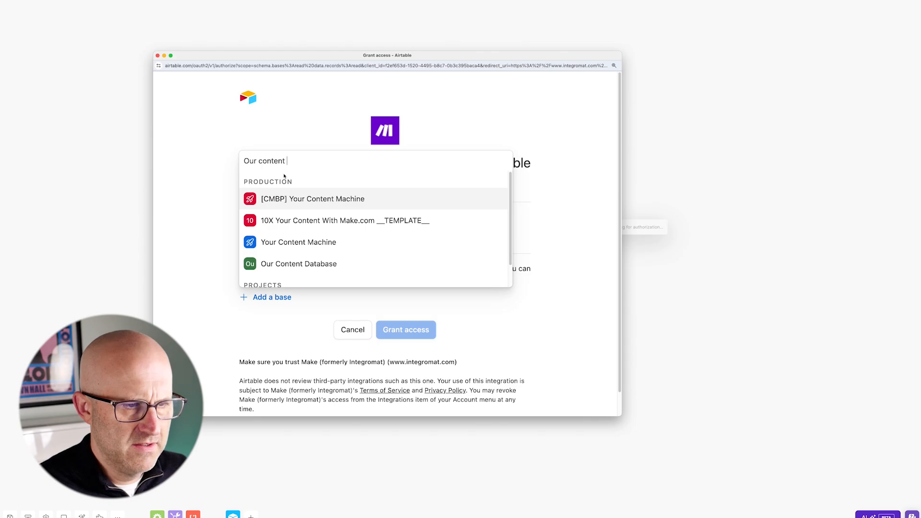
text(Data)
key(Return)
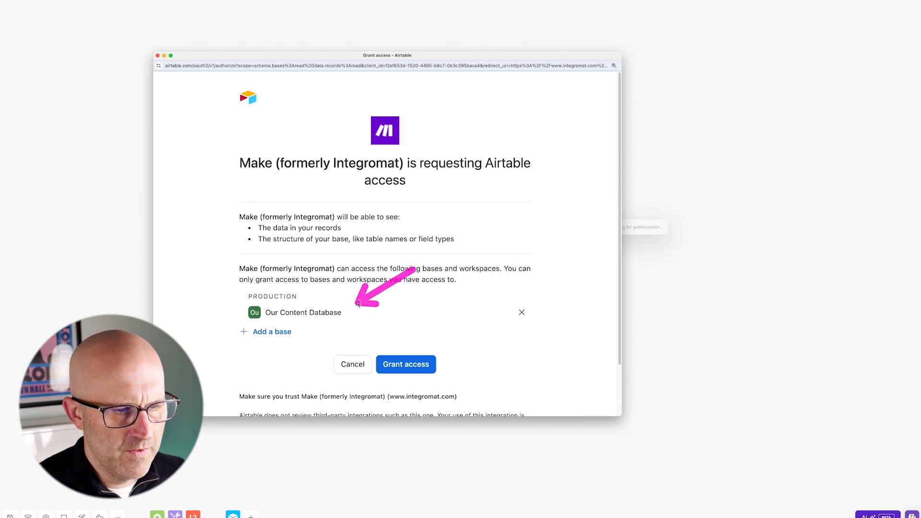
click(408, 369)
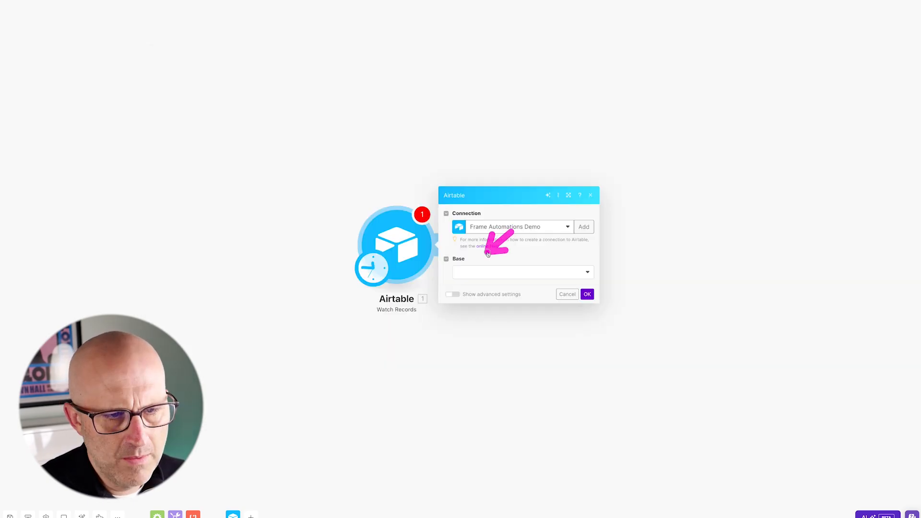
Select the Our Content Database base and the Content table for the Watch Records module
click(480, 274)
click(482, 296)
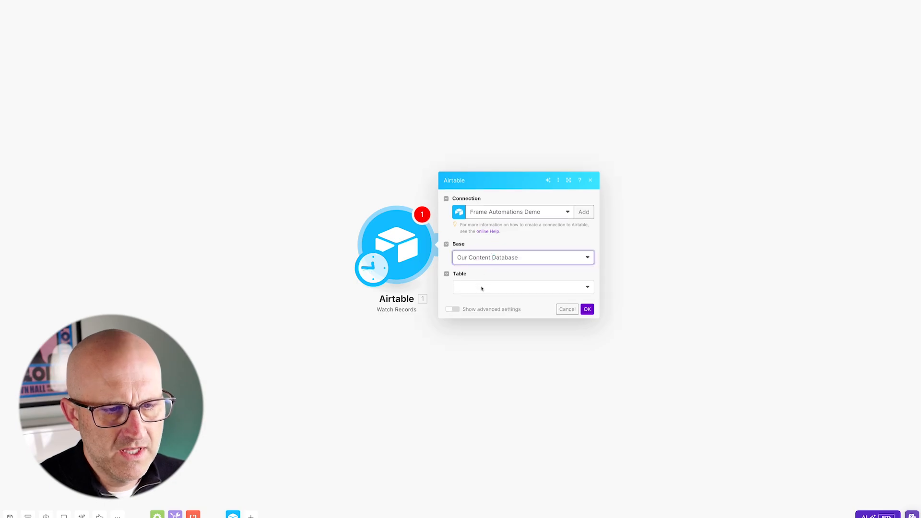
click(481, 288)
click(480, 299)
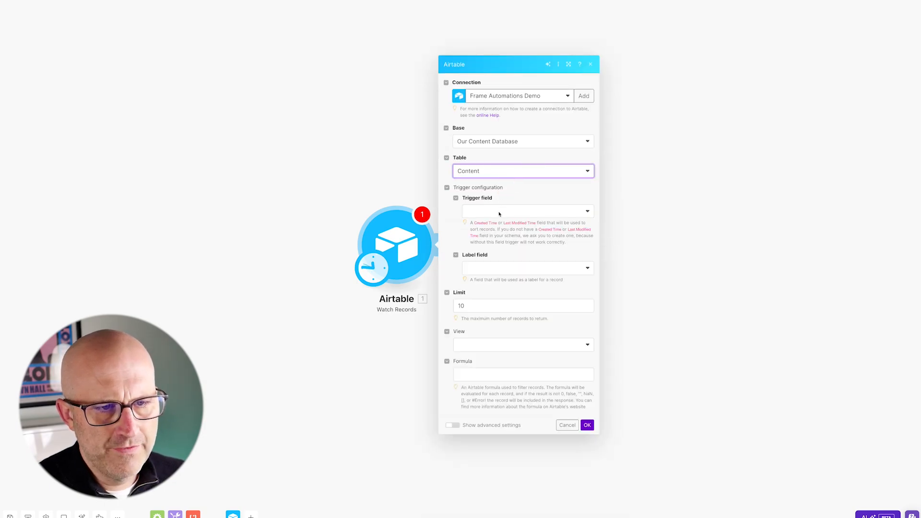
Set the trigger field to Created, the label field to Content ID and the view to Ready To Go, then confirm
click(499, 214)
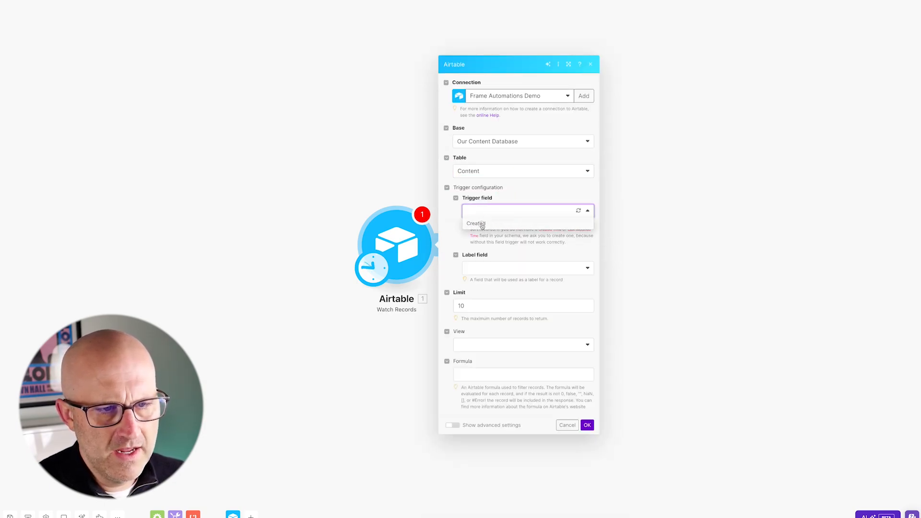
click(482, 225)
click(497, 269)
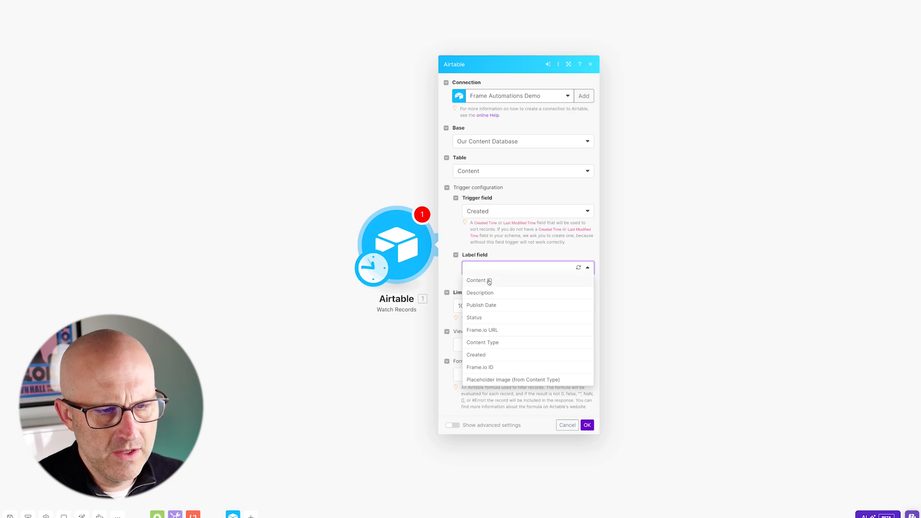
click(490, 281)
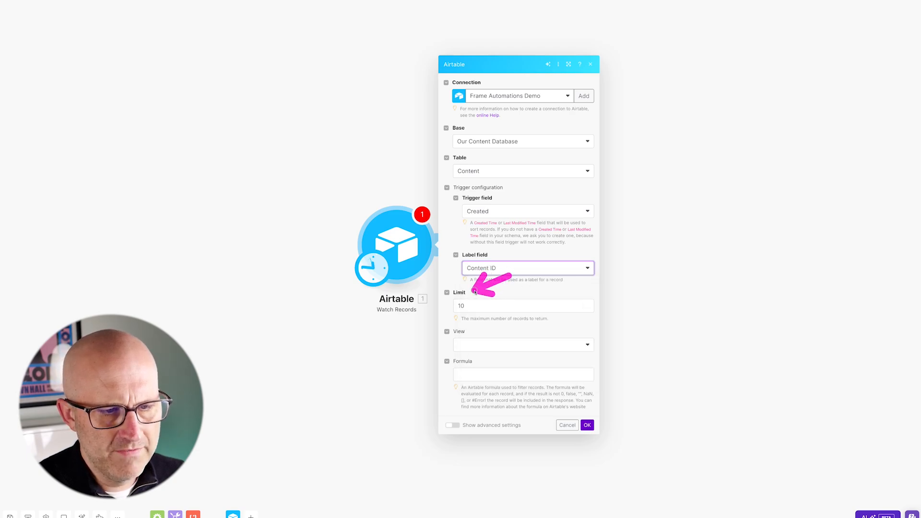
click(481, 345)
click(481, 381)
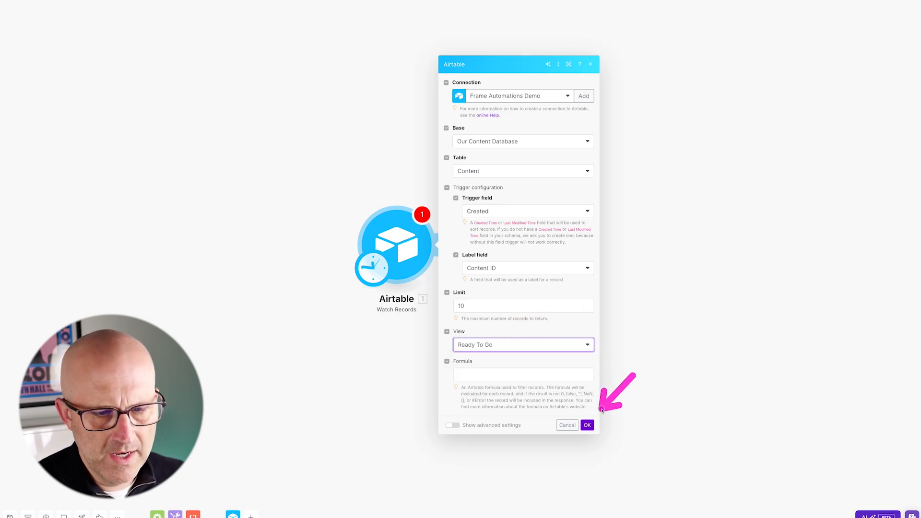
click(588, 425)
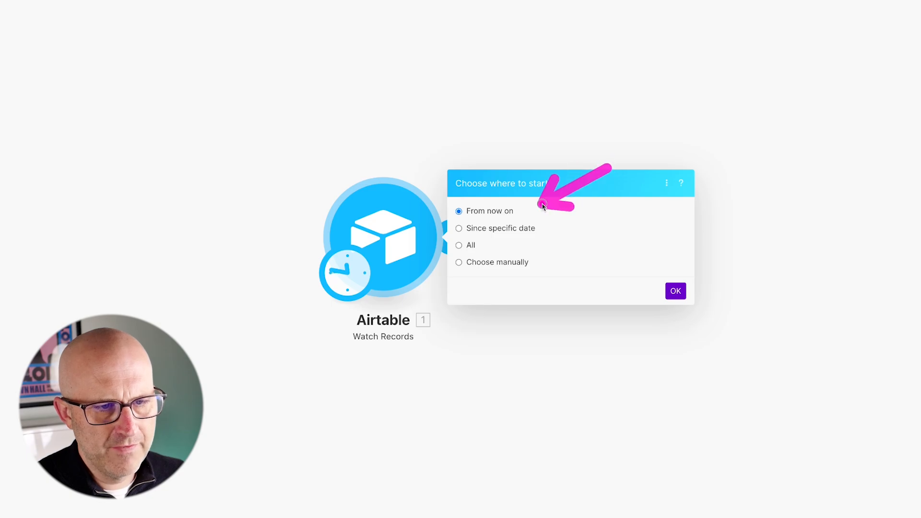
Choose record 1 manually as the trigger's starting point and run the module once
click(363, 13)
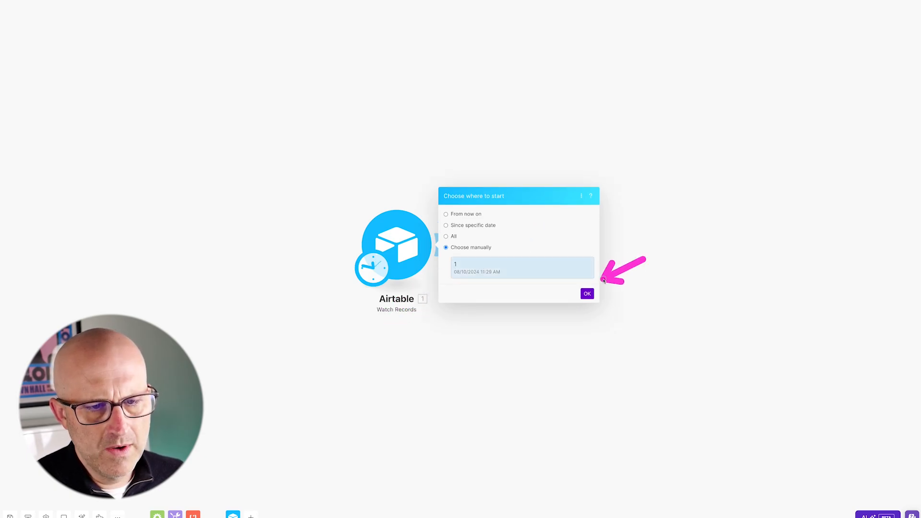
click(593, 297)
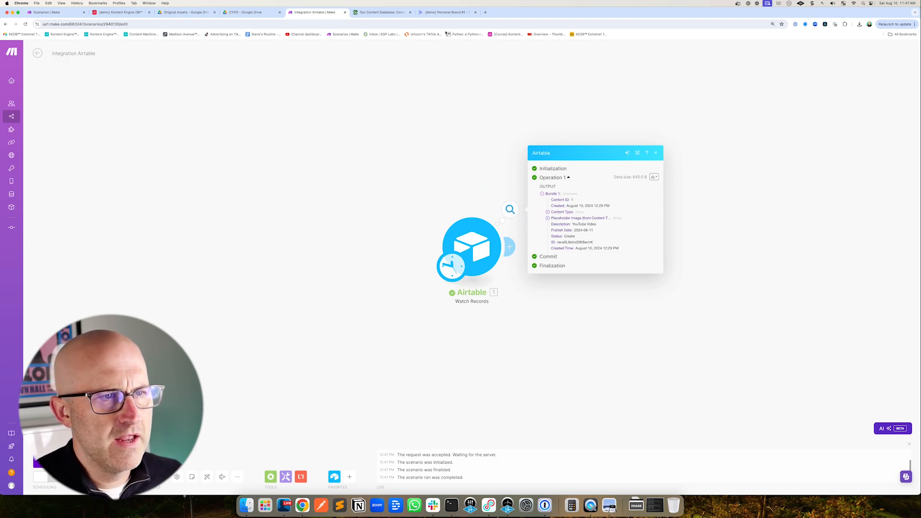
In Frame.io, create a folder named Frame Automations Demo in the [demo] Personal Brand #1 project and open it
click(445, 13)
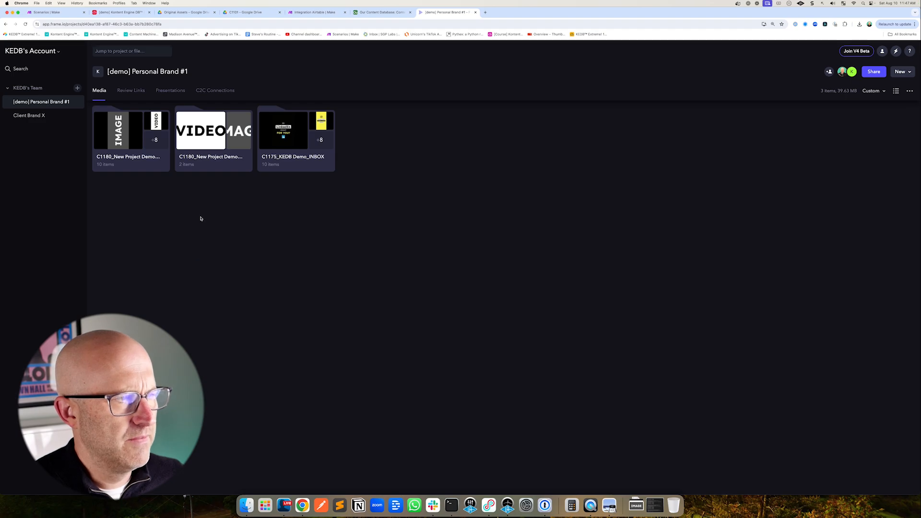
right_click(159, 224)
click(185, 233)
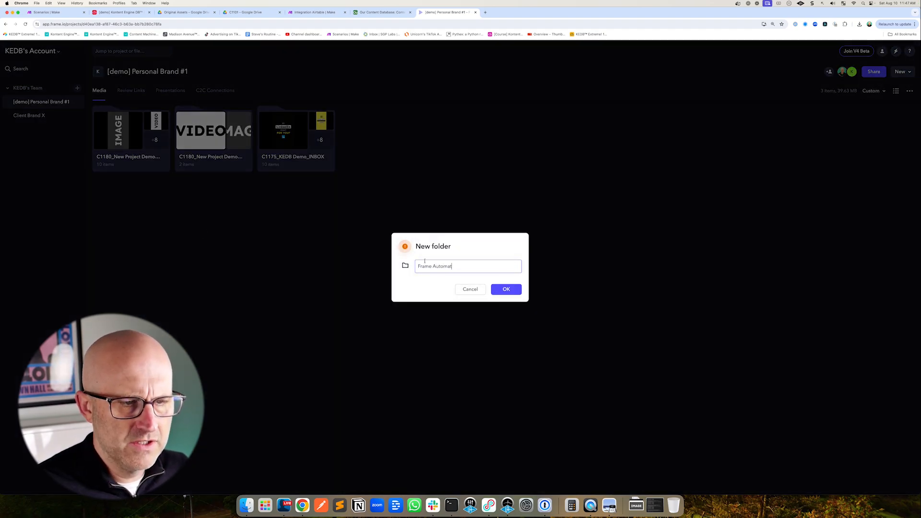
click(499, 290)
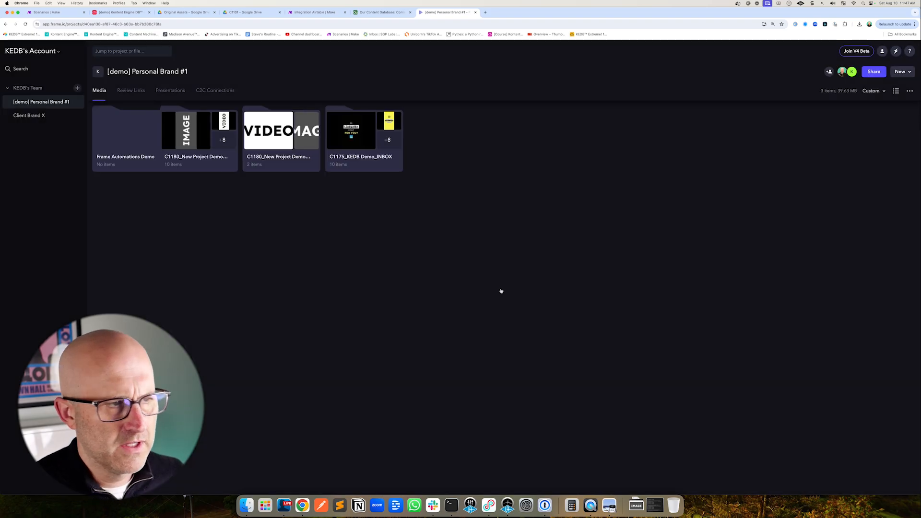
click(129, 147)
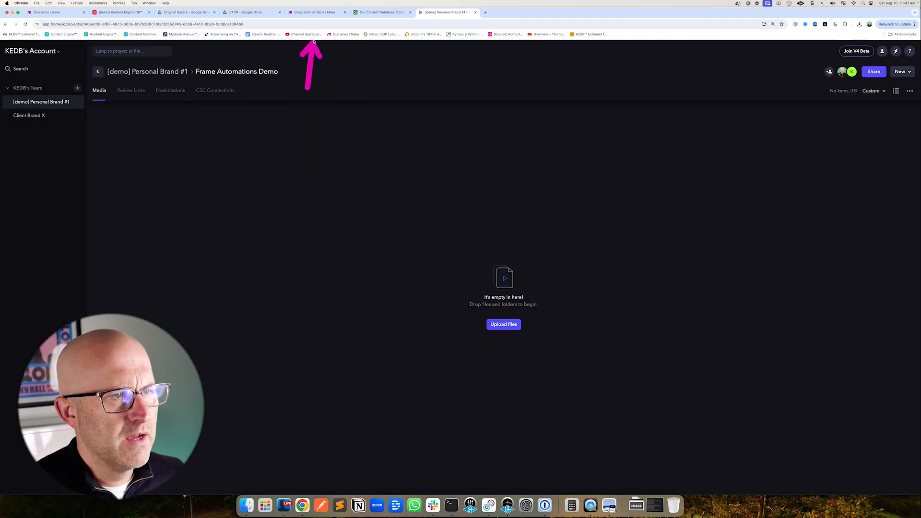
Back in the Make scenario, add a Frame.io Create an Asset module after the Airtable trigger
click(319, 15)
click(509, 246)
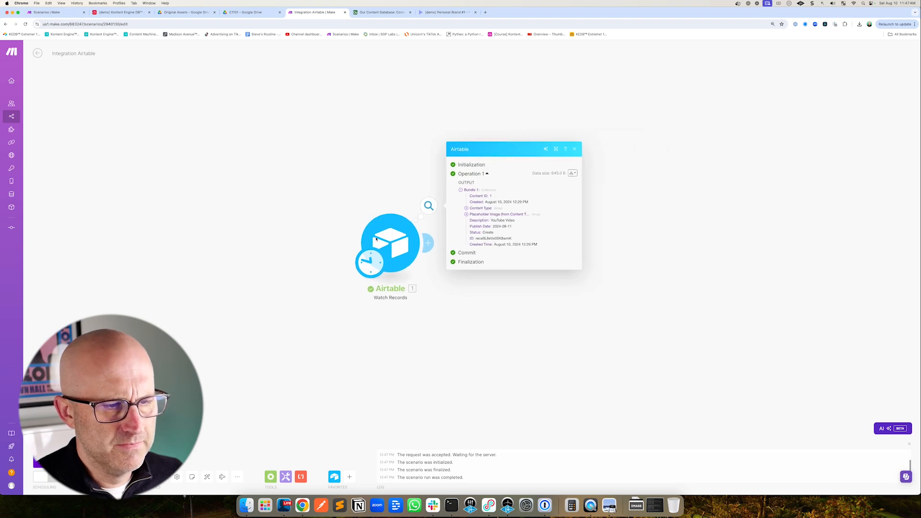
text(Frame)
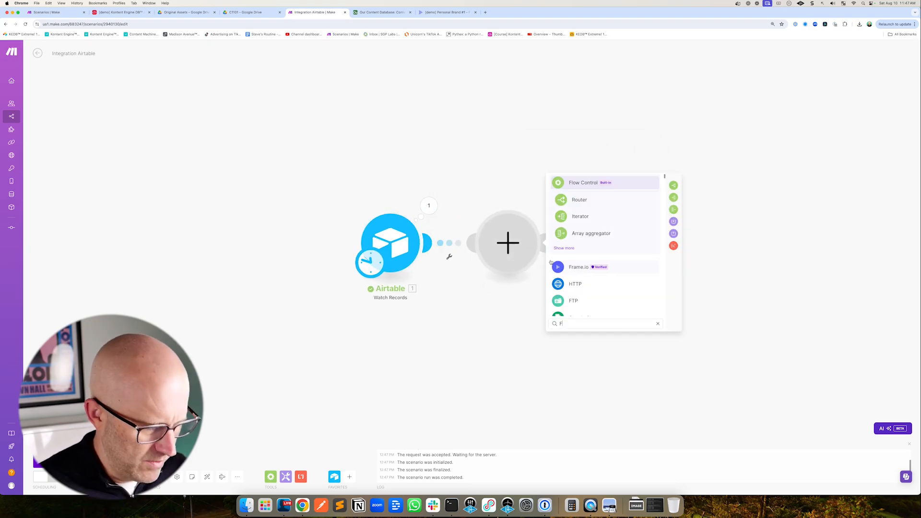
click(564, 248)
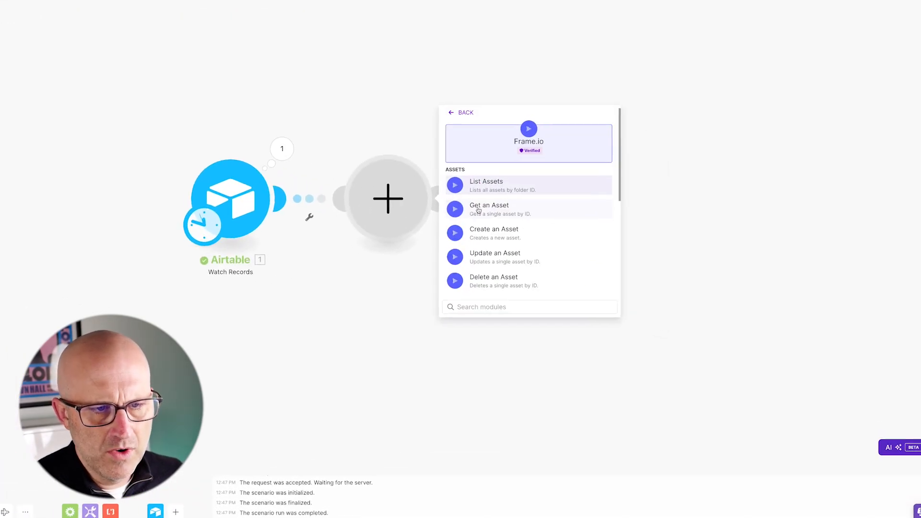
scroll(539, 230, down, 2)
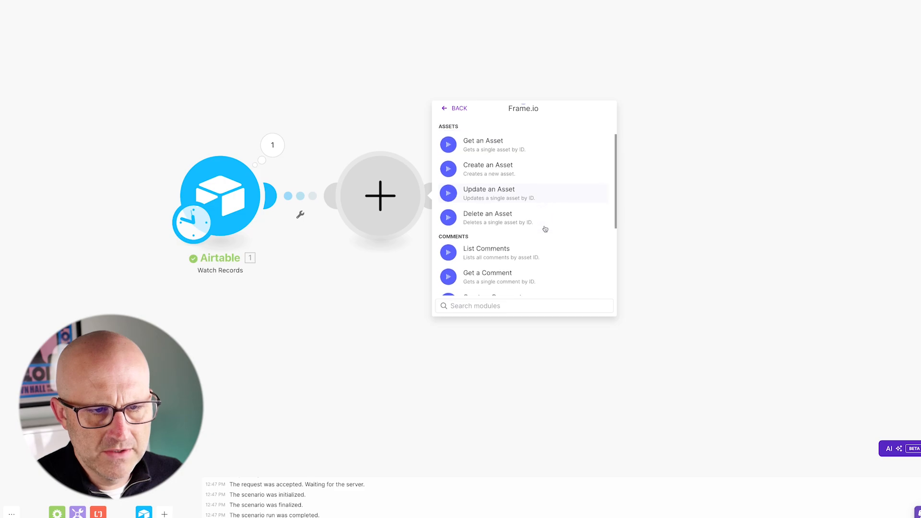
scroll(545, 229, up, 1)
drag(582, 180, 523, 202)
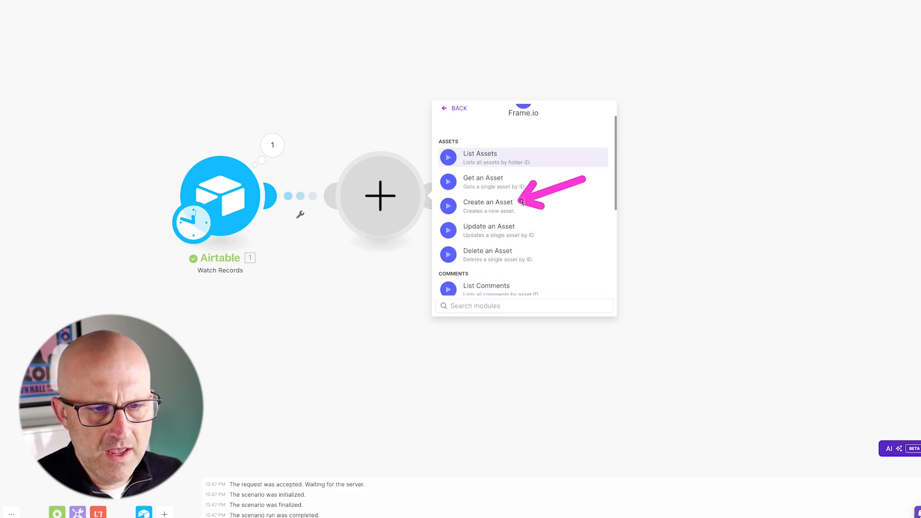
click(510, 205)
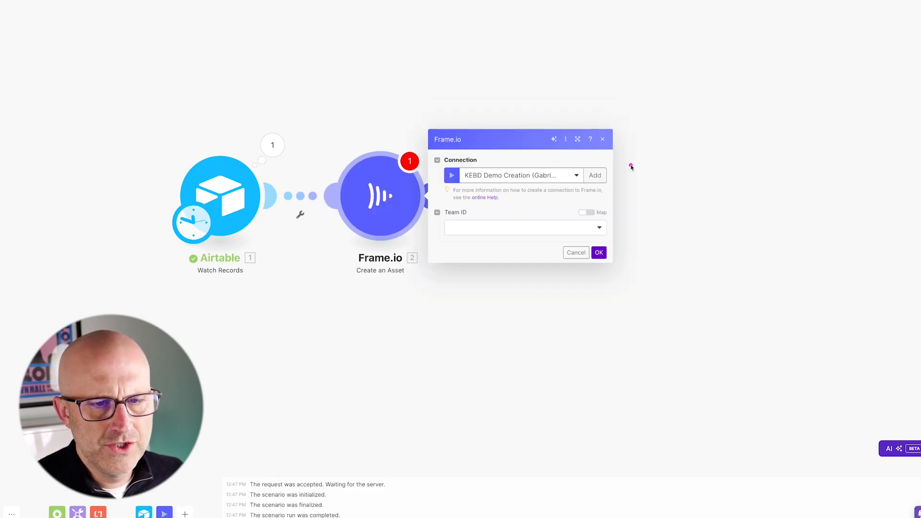
Start adding a new Frame.io connection and open the Frame.io developer tokens page from the account menu
drag(651, 126, 606, 171)
click(603, 174)
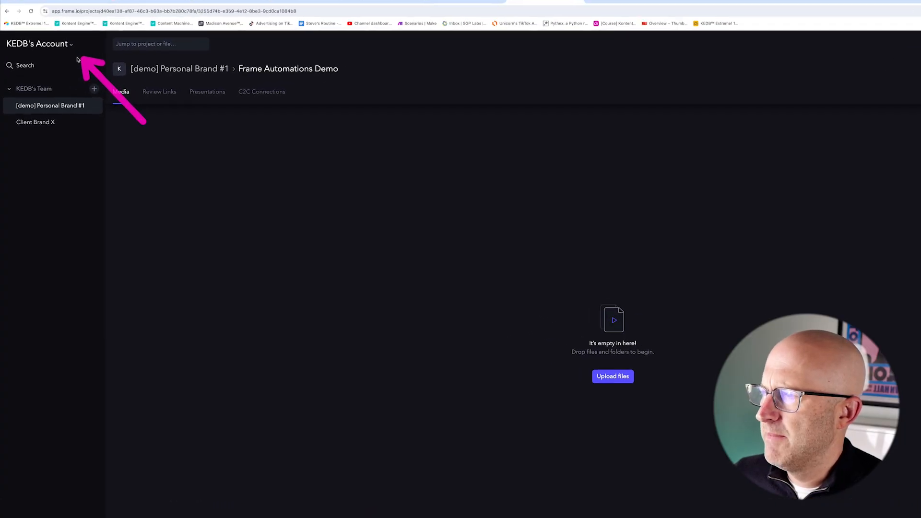
click(111, 25)
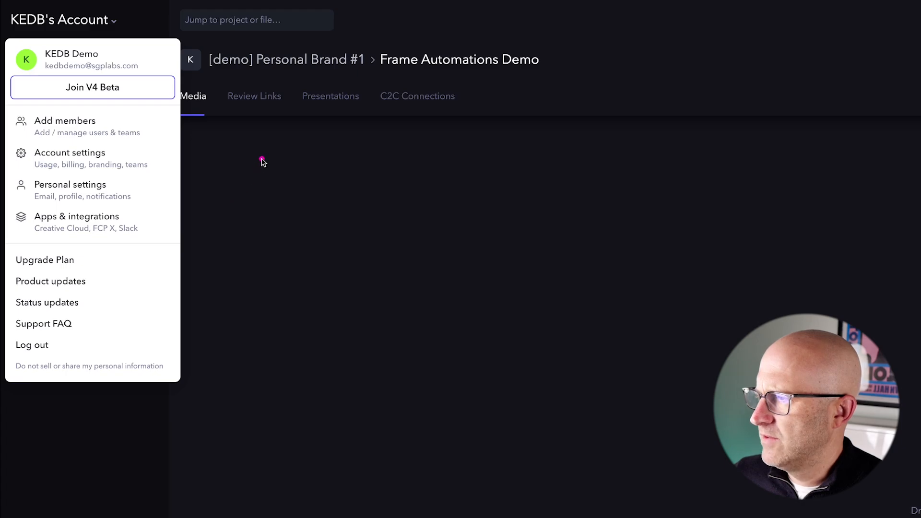
click(93, 222)
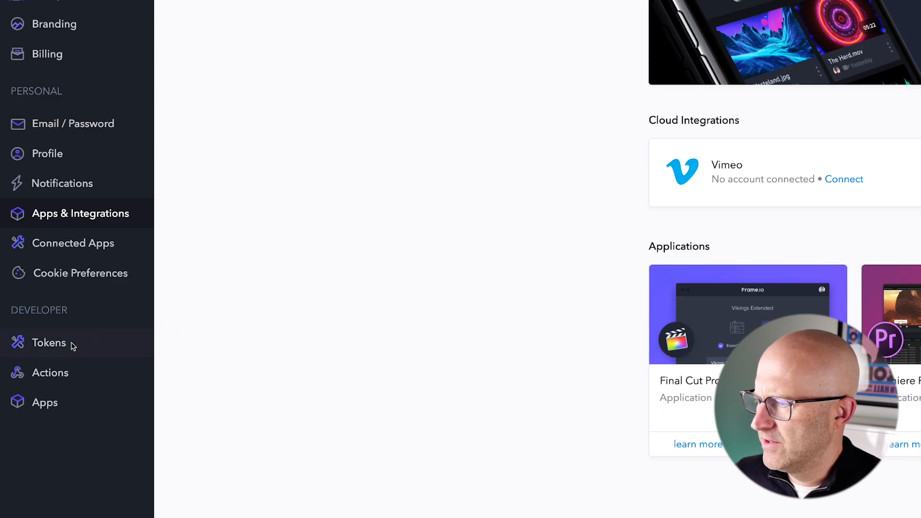
click(58, 345)
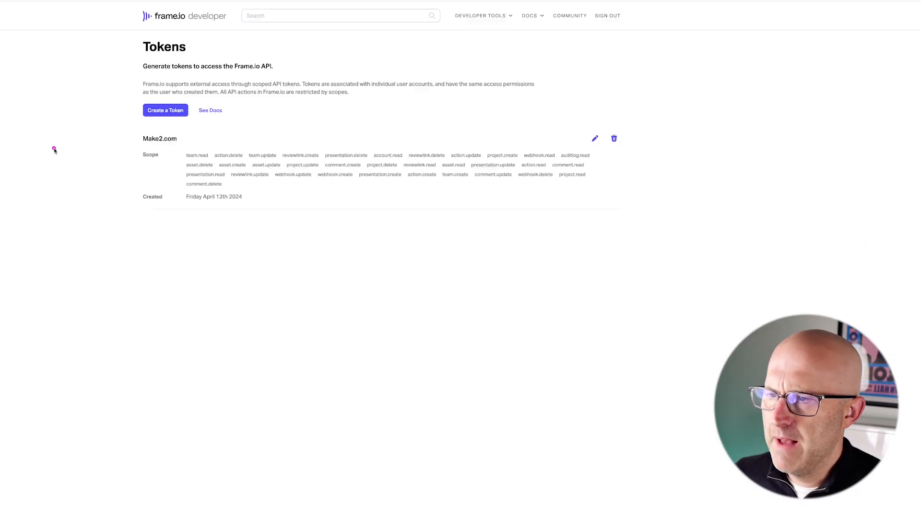
Create a new Frame.io API token described as Frame Automations Demo with all scopes selected
click(164, 112)
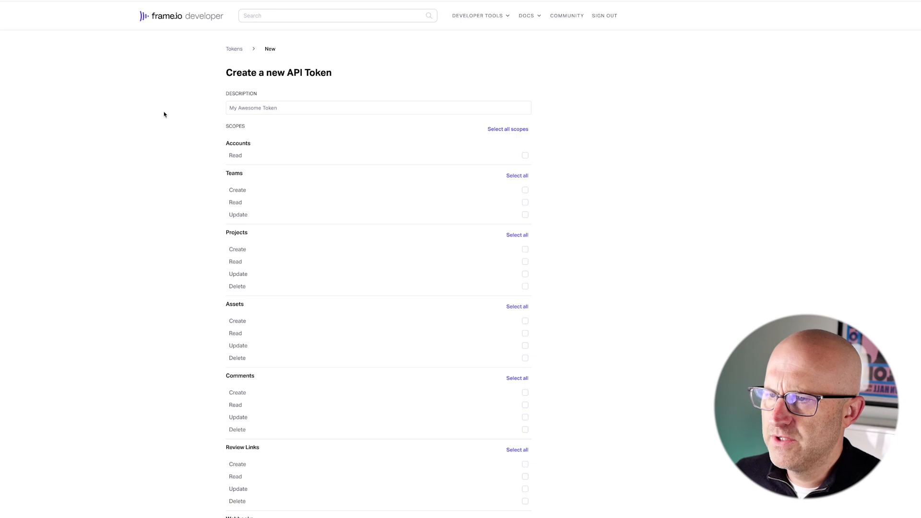
click(286, 107)
text(Frame Automations Demo)
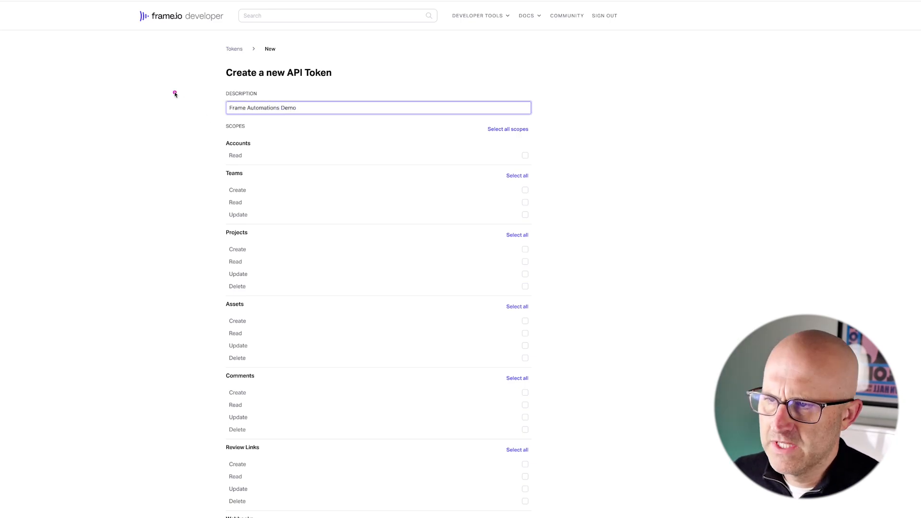
drag(175, 92, 222, 91)
drag(604, 90, 542, 127)
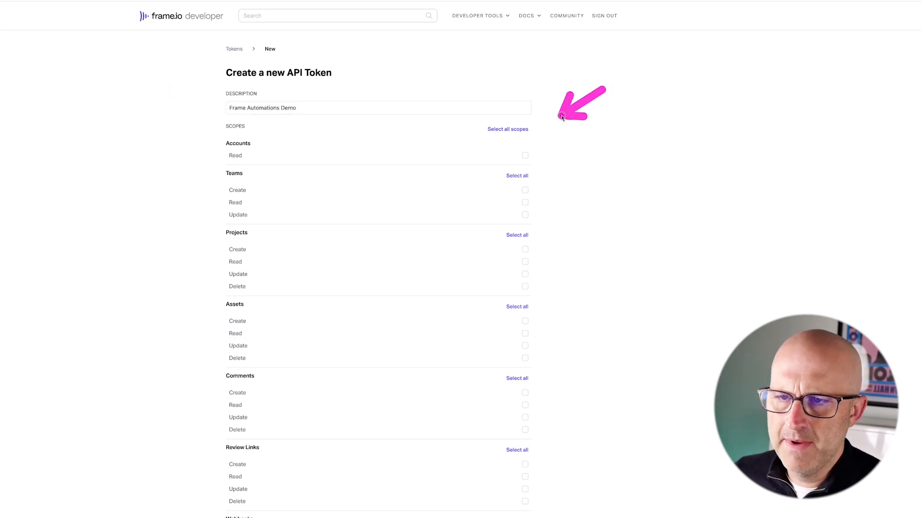
click(529, 128)
scroll(600, 336, down, 3)
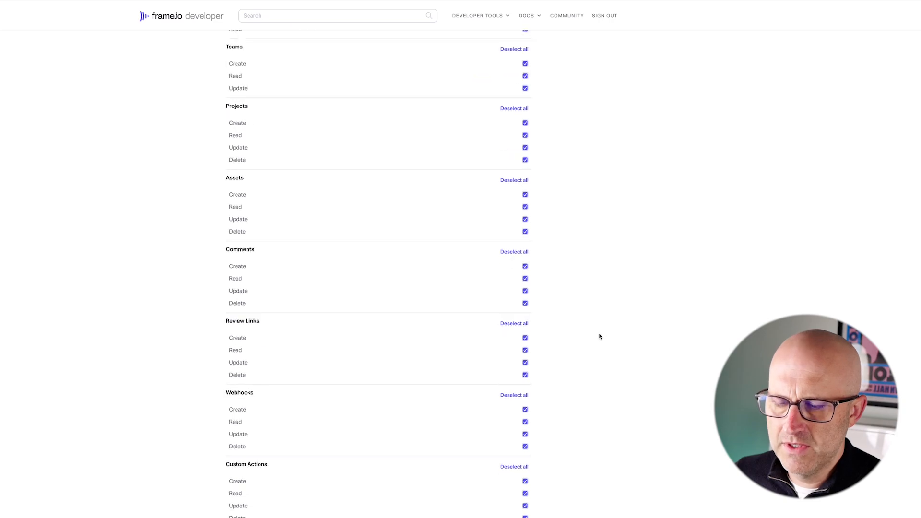
scroll(379, 260, down, 4)
drag(343, 474, 298, 499)
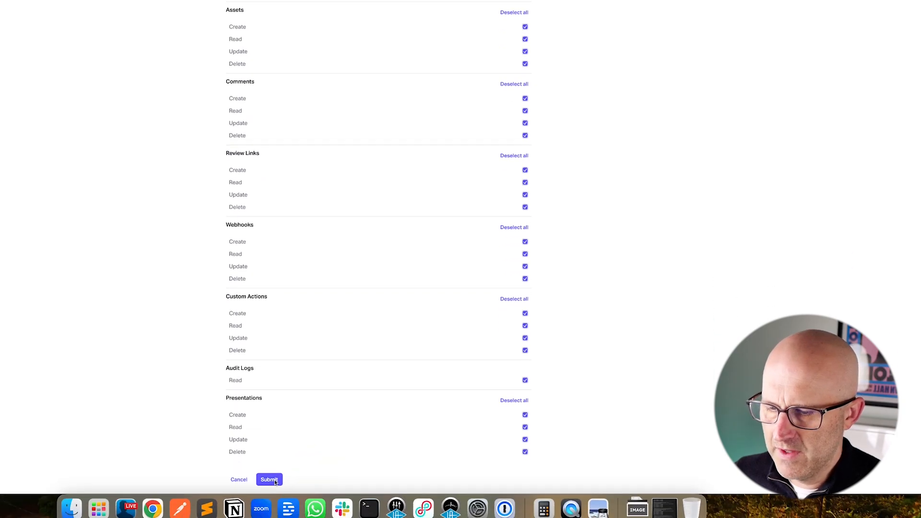
click(280, 485)
Copy the new API token and paste it as the Frame.io API key in the new Make connection, then save it
drag(391, 101, 339, 147)
click(322, 156)
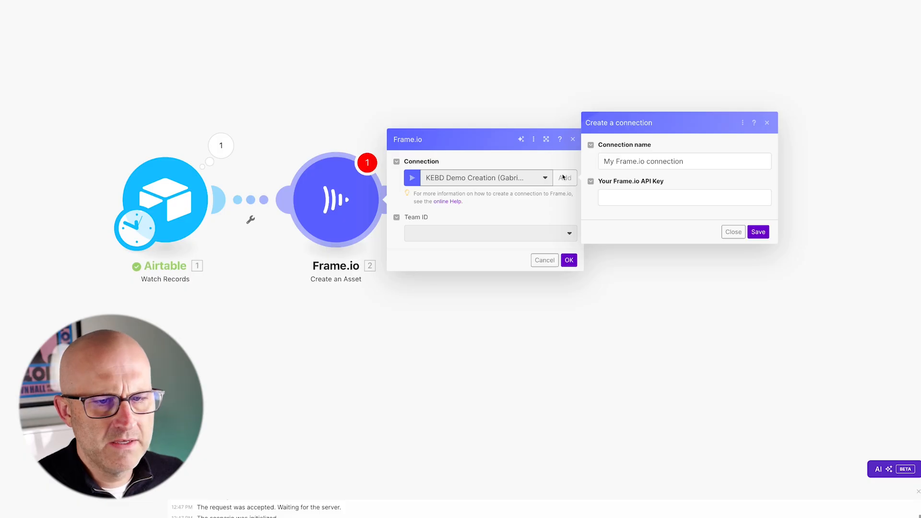
drag(556, 180, 523, 174)
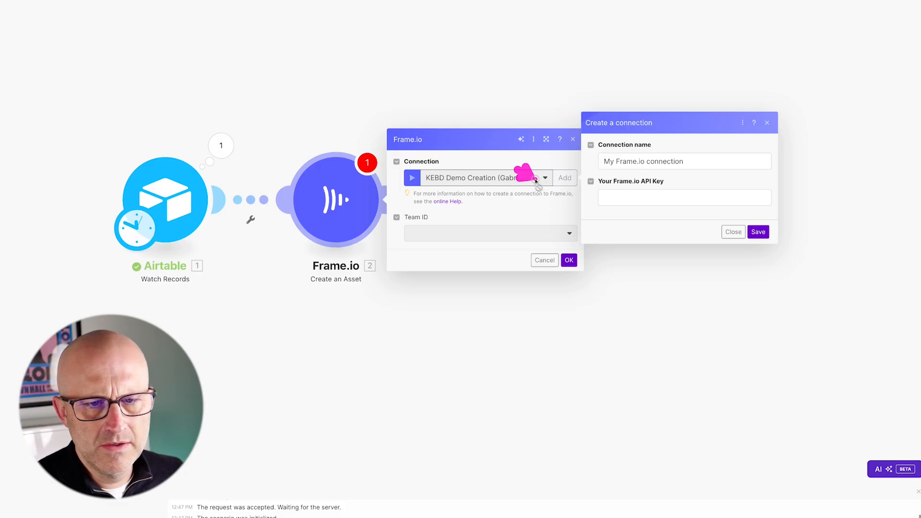
click(625, 201)
key(ctrl+v)
drag(833, 181, 790, 222)
click(758, 234)
Set the Create an Asset module's team to KEDB's Team and its project to [demo] Personal Brand #1
click(442, 234)
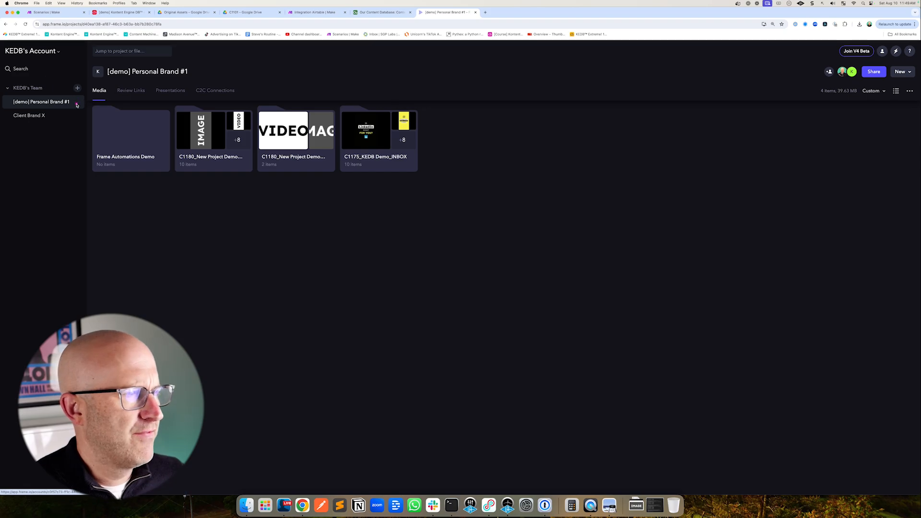
drag(77, 104, 22, 62)
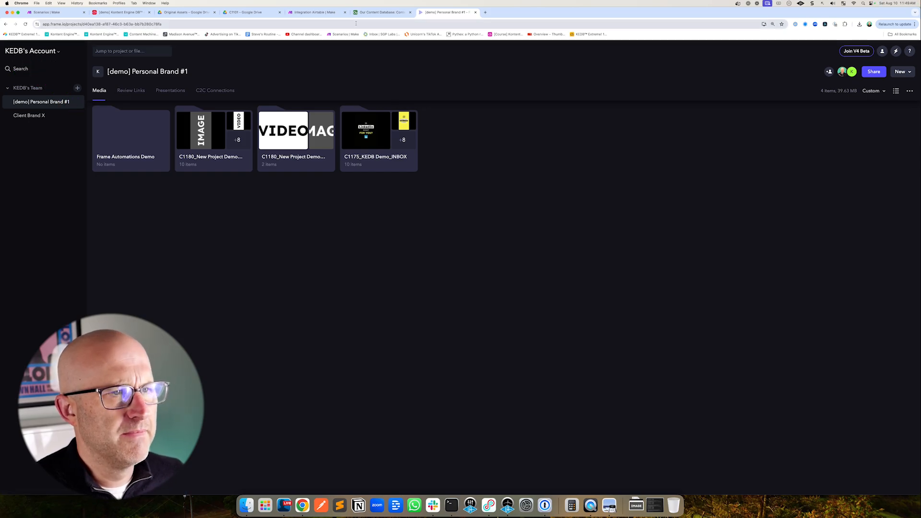
drag(482, 201, 448, 219)
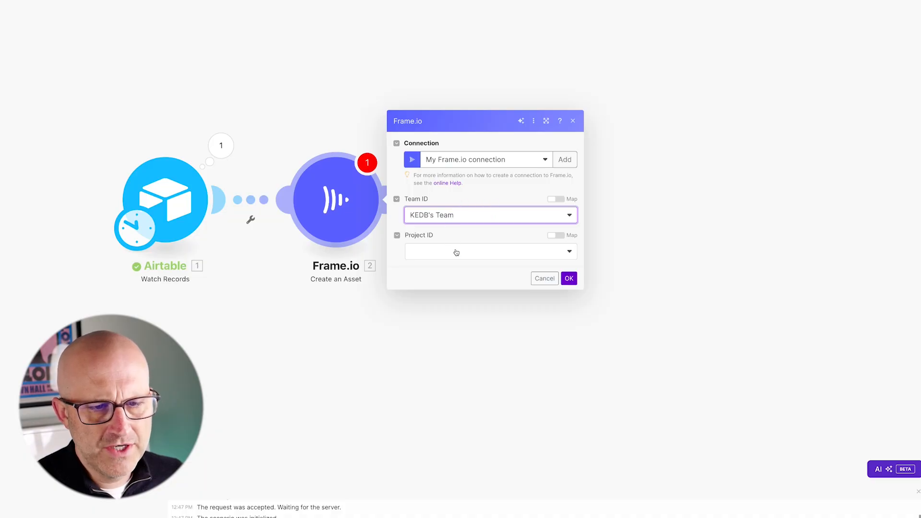
click(457, 252)
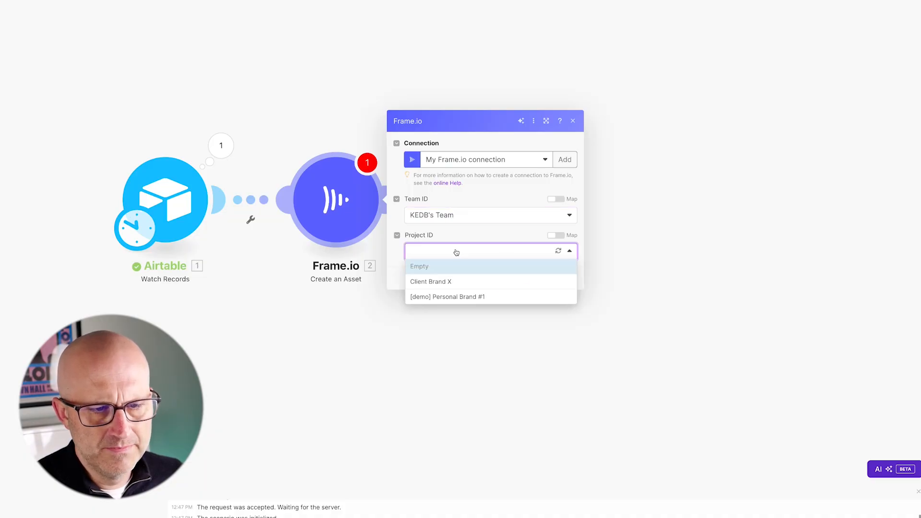
drag(525, 256, 496, 293)
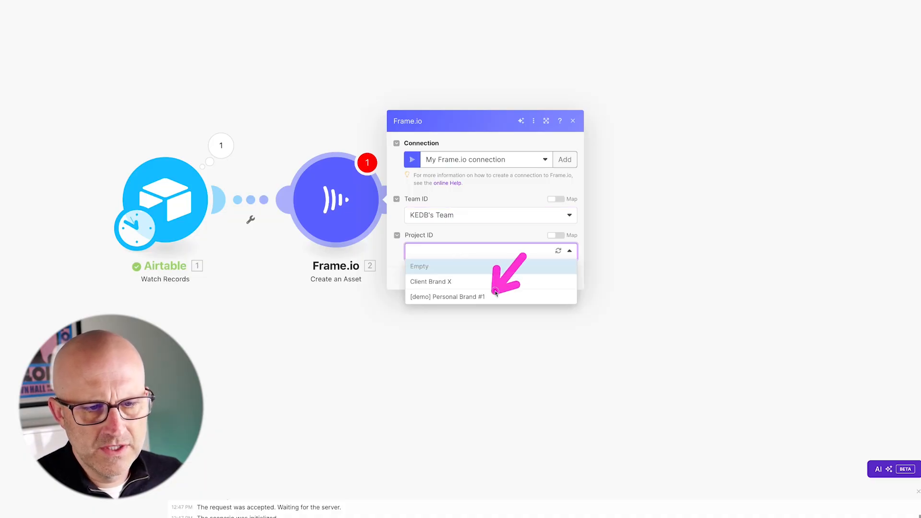
click(465, 297)
Choose the Frame Automations Demo folder and set the asset type to File
click(444, 271)
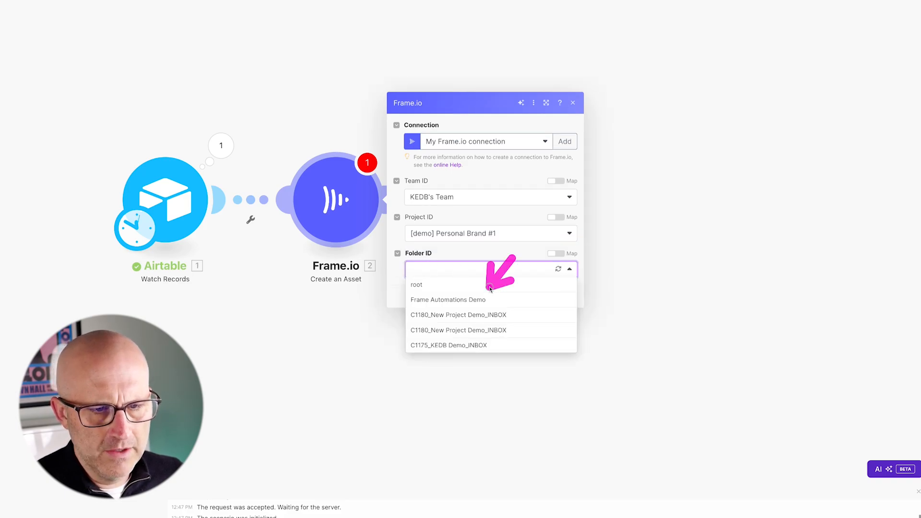
click(445, 301)
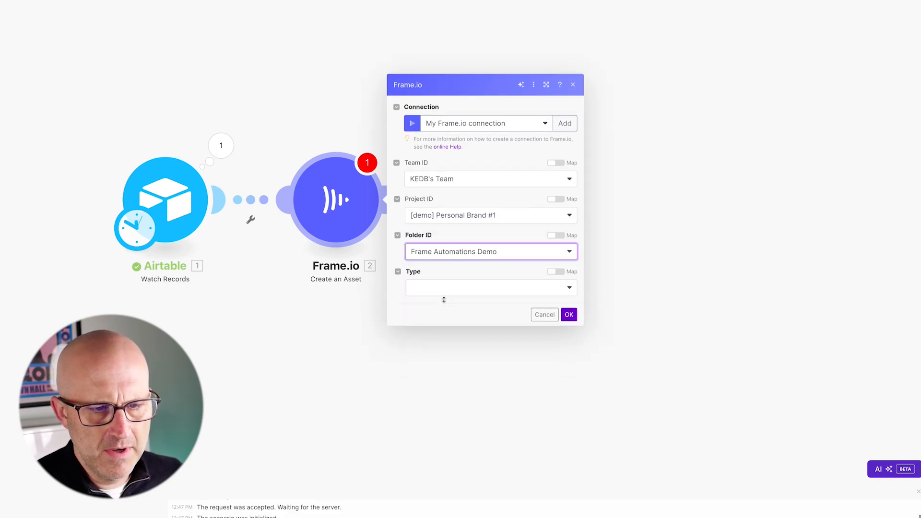
click(446, 286)
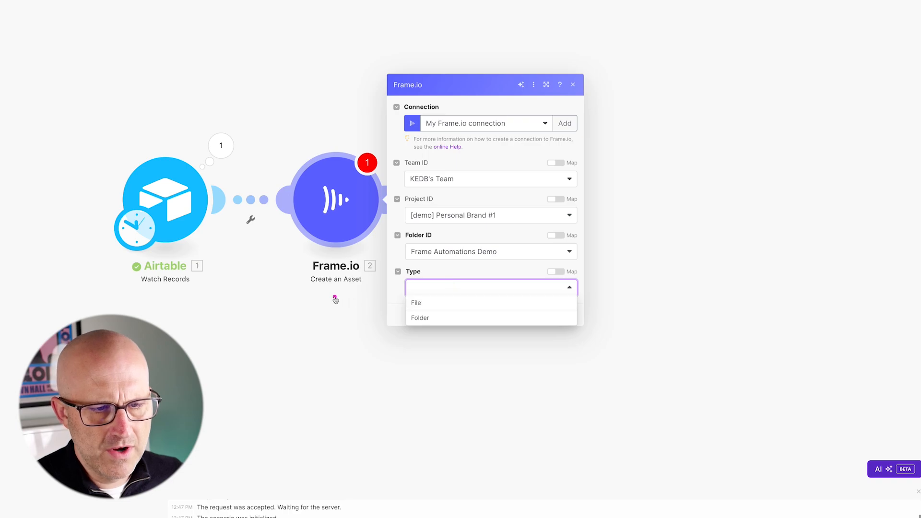
click(433, 302)
Map Name to the Airtable Description and Source URL to the Placeholder Image URL, then confirm the module
click(420, 253)
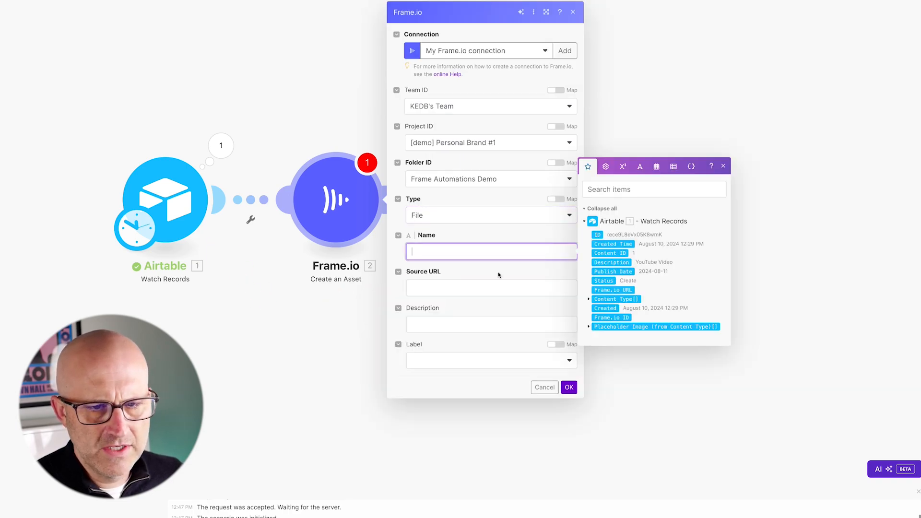
click(612, 263)
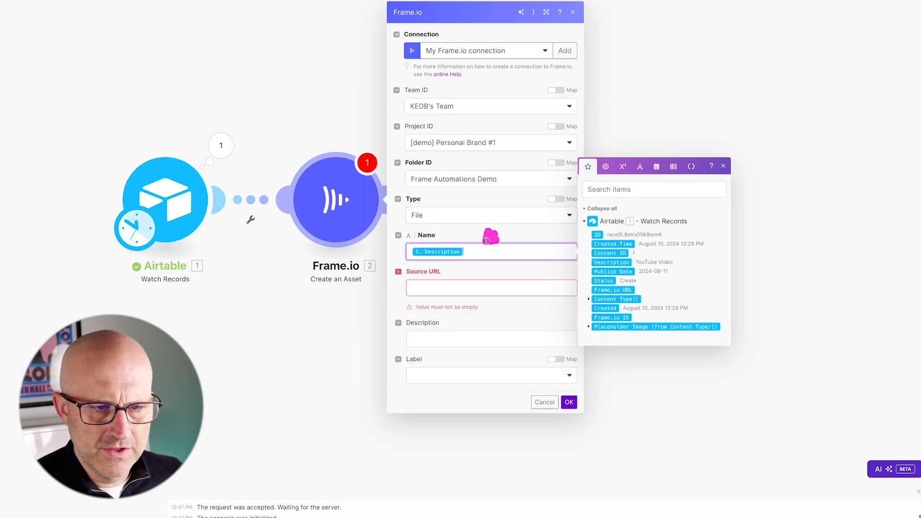
click(422, 289)
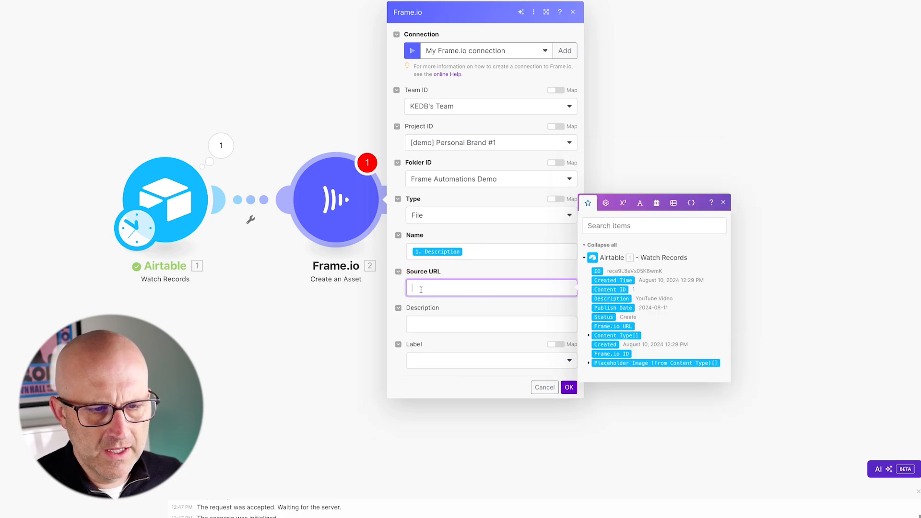
click(589, 363)
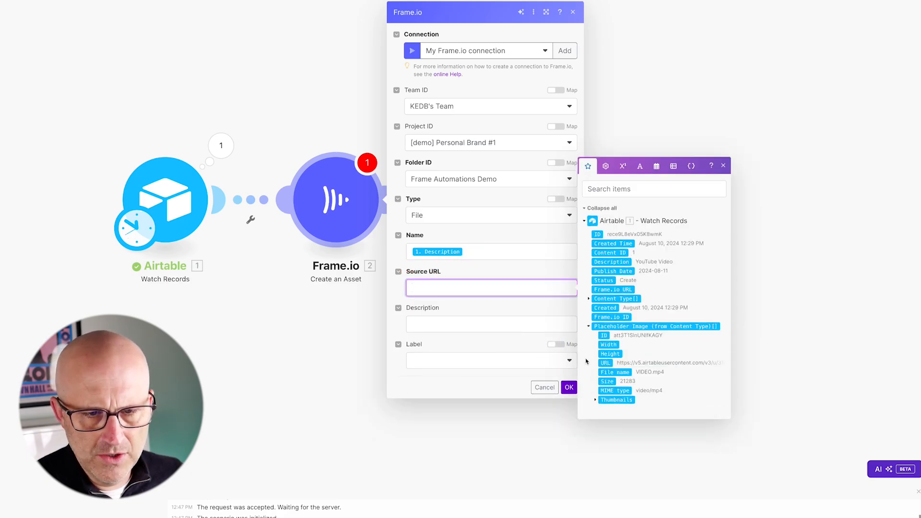
click(605, 363)
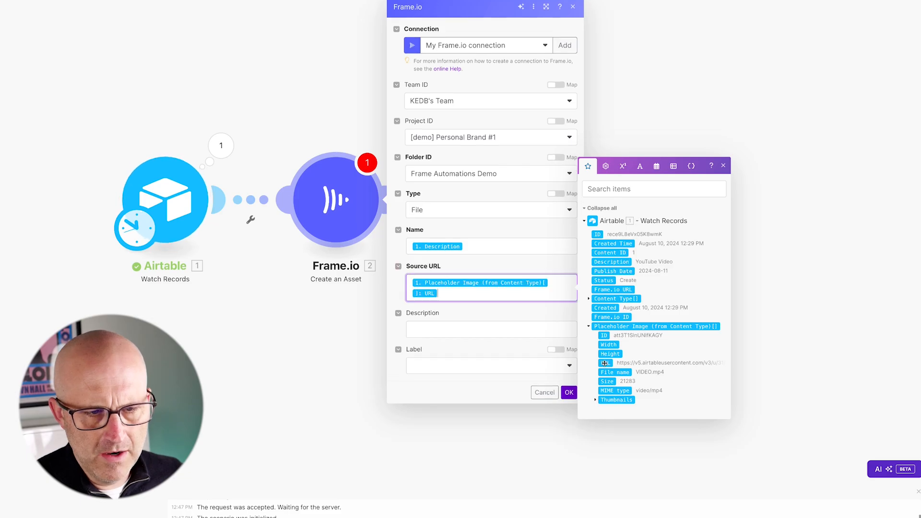
click(541, 212)
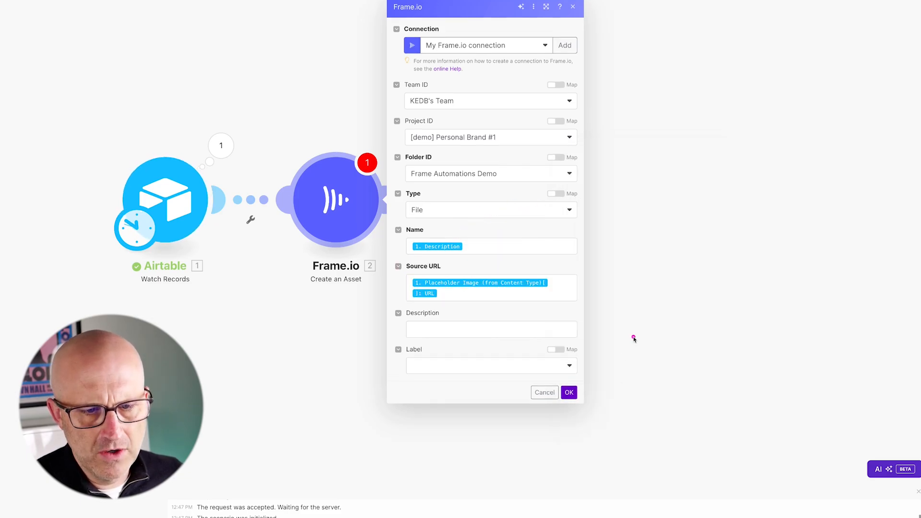
click(569, 393)
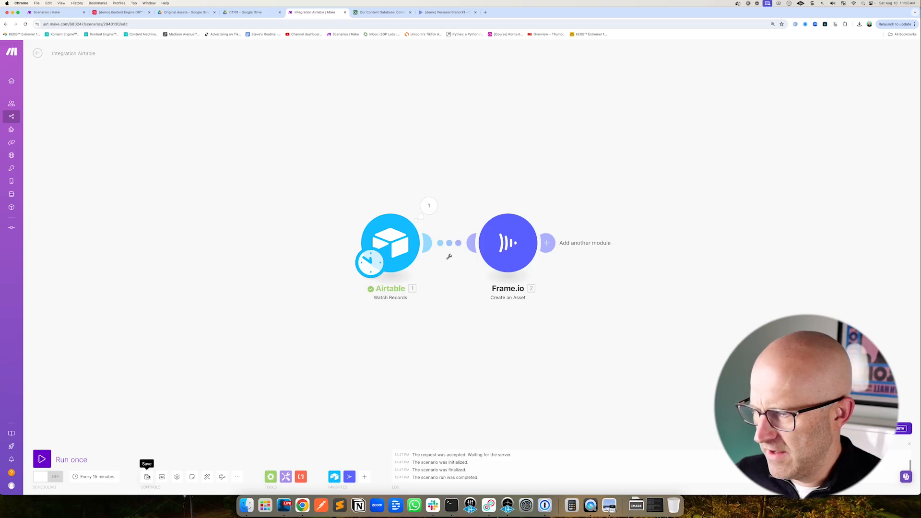
Review the content record in the Airtable base and preview the Video content type's placeholder file
click(372, 14)
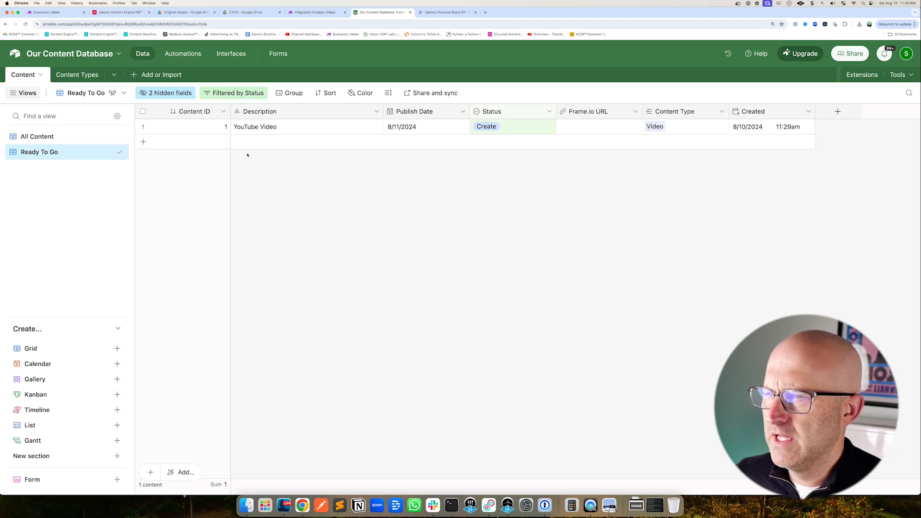
mouse_move(264, 194)
mouse_down()
mouse_move(232, 144)
mouse_move(270, 137)
mouse_up()
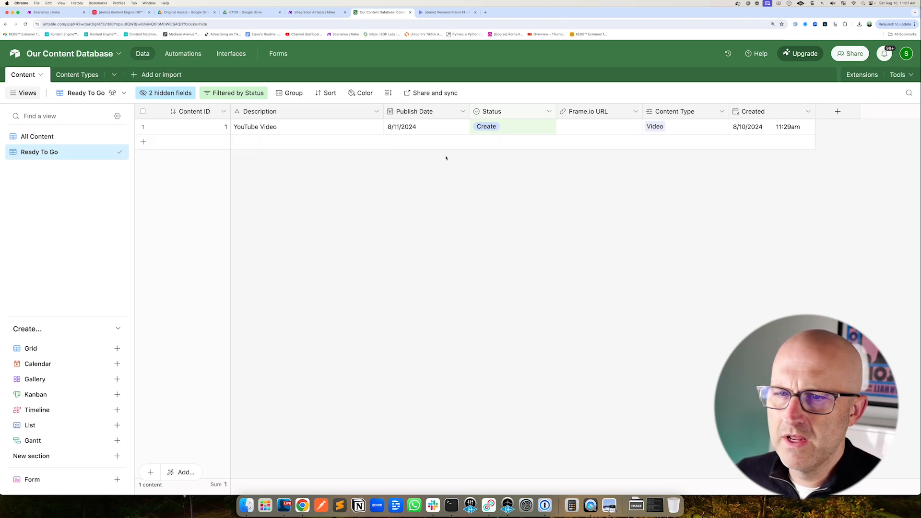
drag(585, 185, 642, 131)
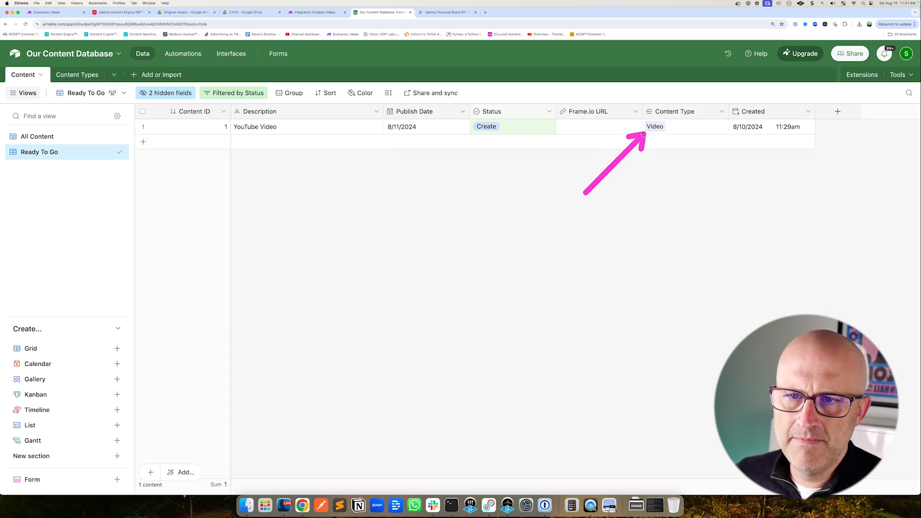
click(84, 76)
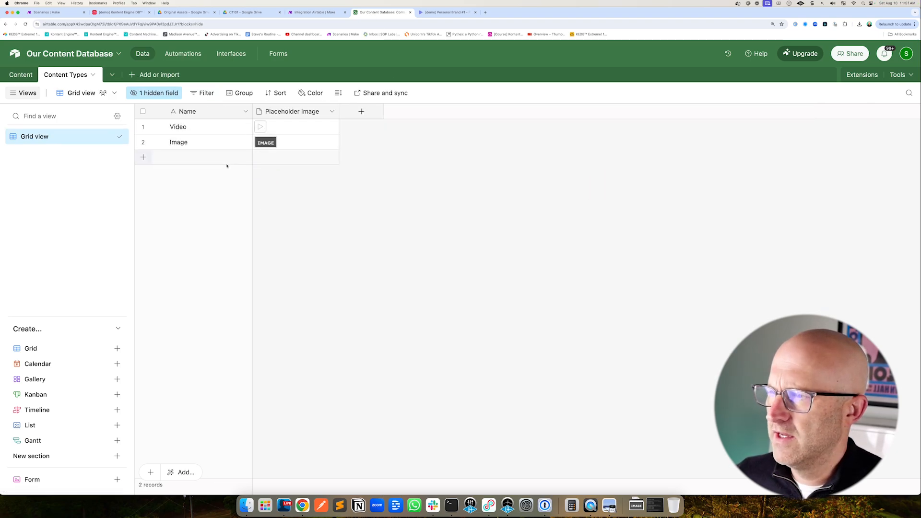
click(261, 127)
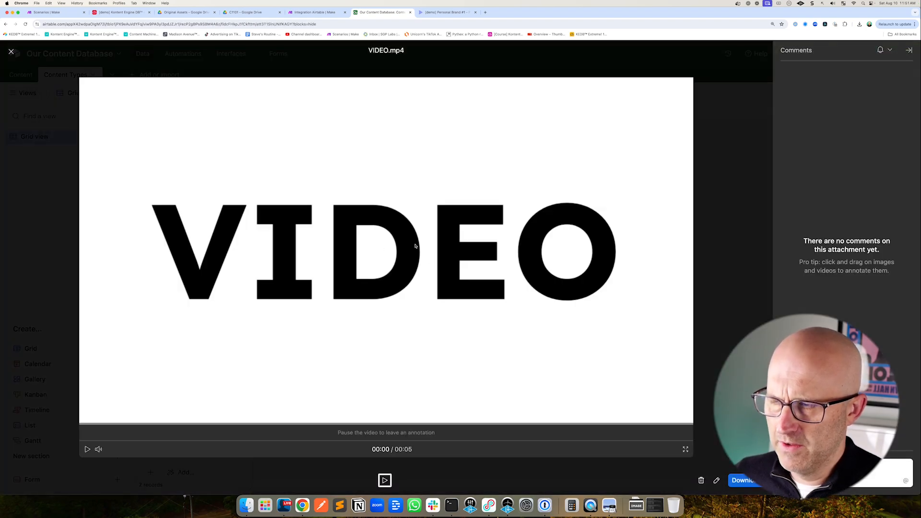
drag(422, 155, 410, 195)
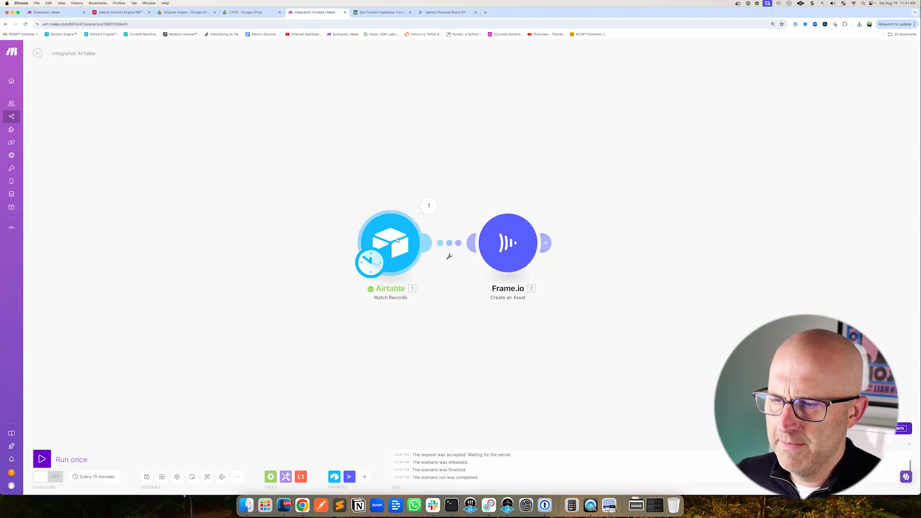
Set the Airtable trigger to start manually from record 1 again and run the whole scenario once
right_click(397, 240)
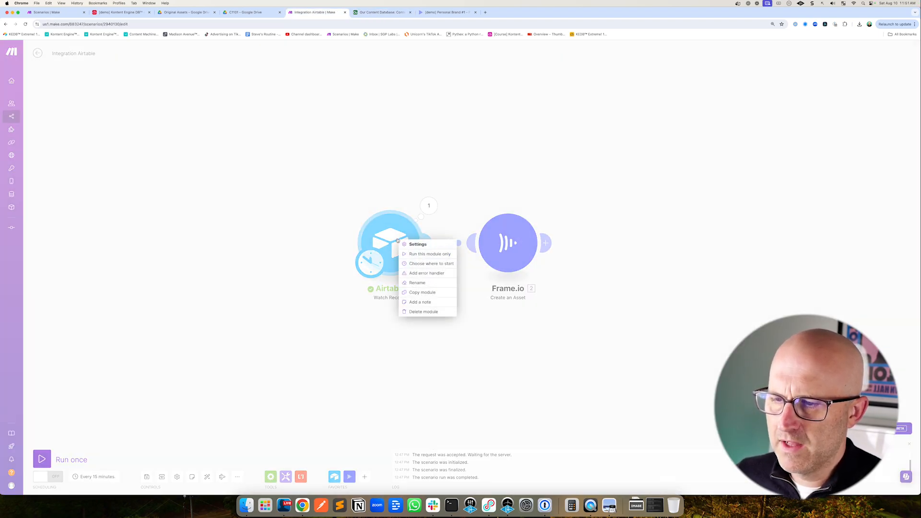
drag(465, 221, 425, 250)
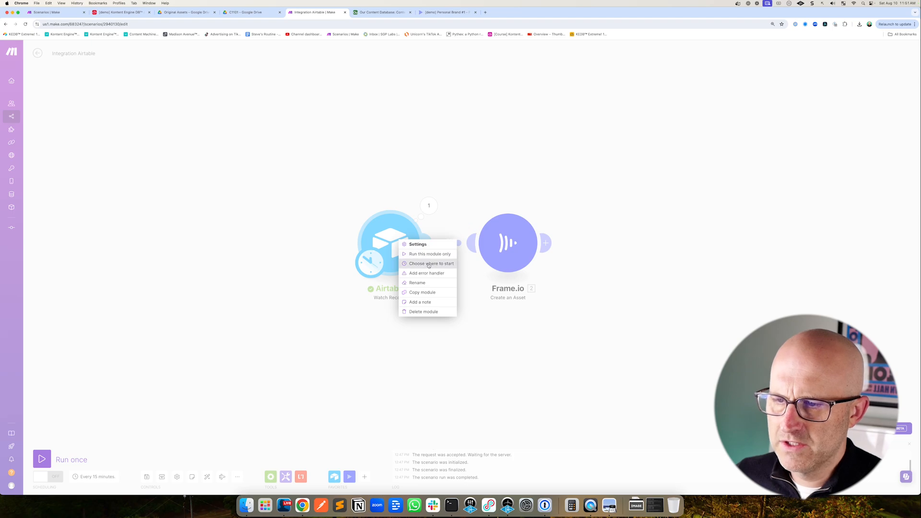
click(428, 263)
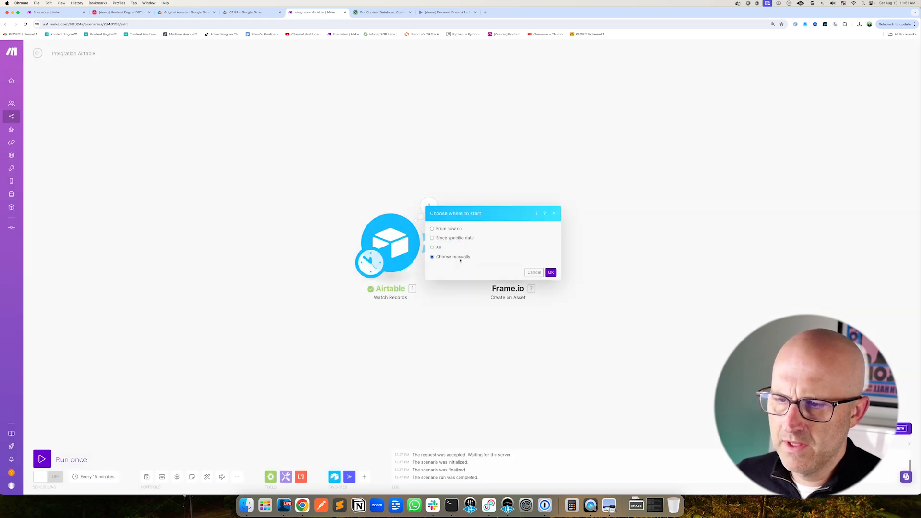
drag(501, 220, 480, 245)
click(469, 263)
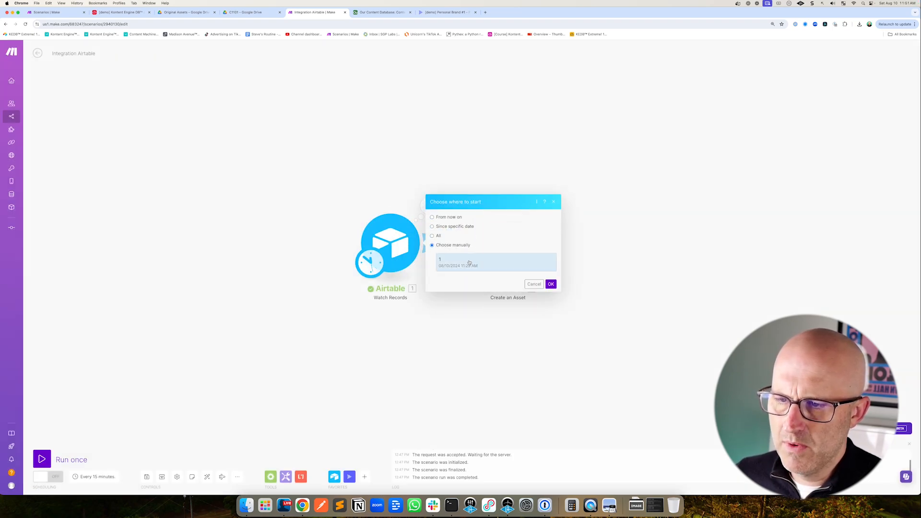
click(552, 285)
drag(164, 423, 151, 458)
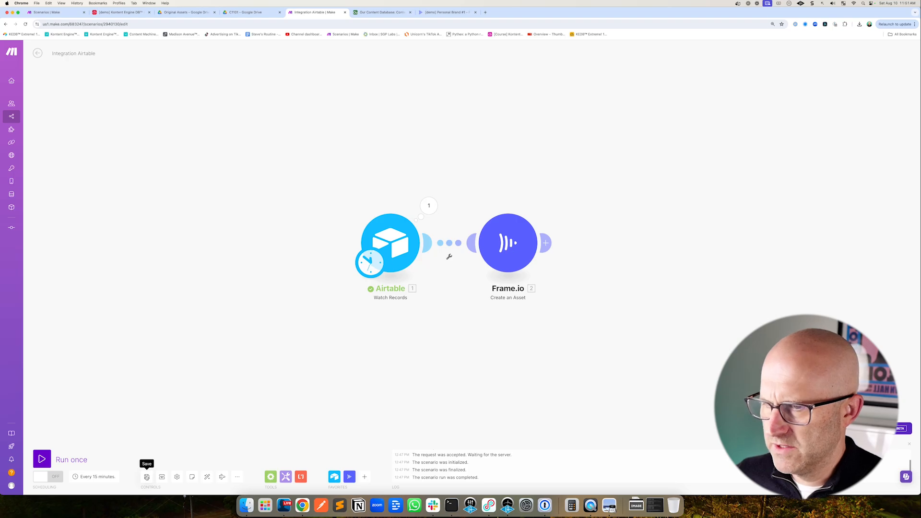
click(42, 459)
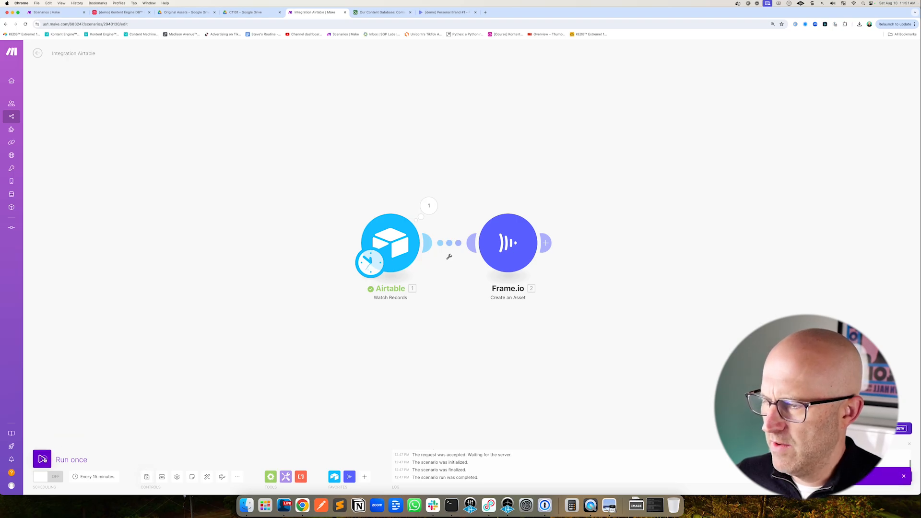
Inspect the Frame.io module's output bundle and check the Frame Automations Demo folder in Frame.io
drag(451, 155, 451, 181)
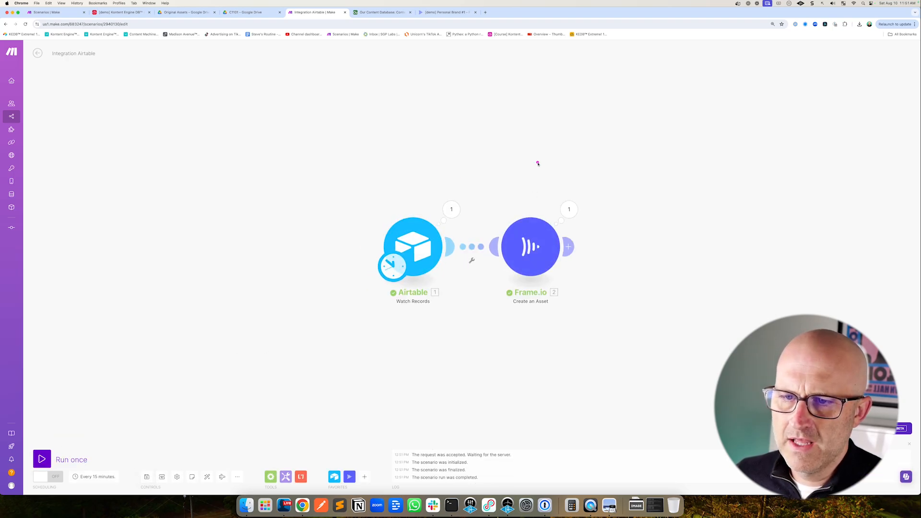
click(569, 209)
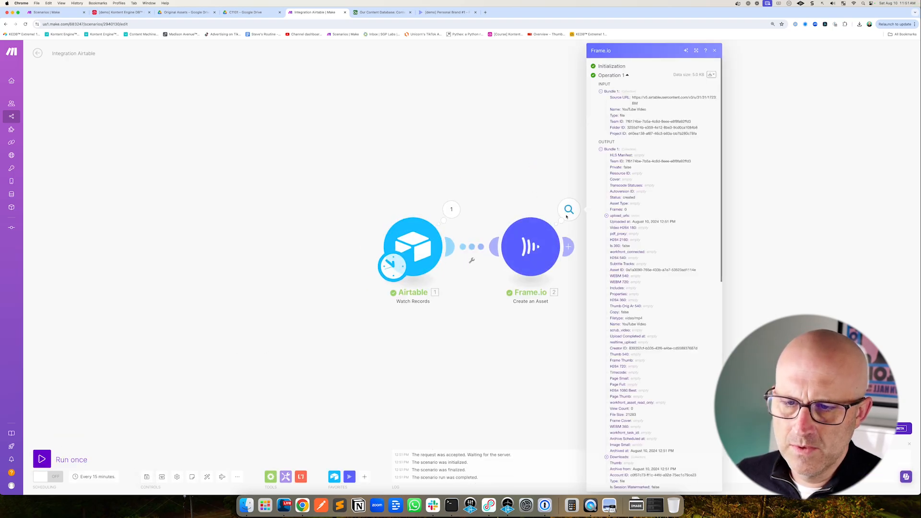
click(510, 142)
click(446, 12)
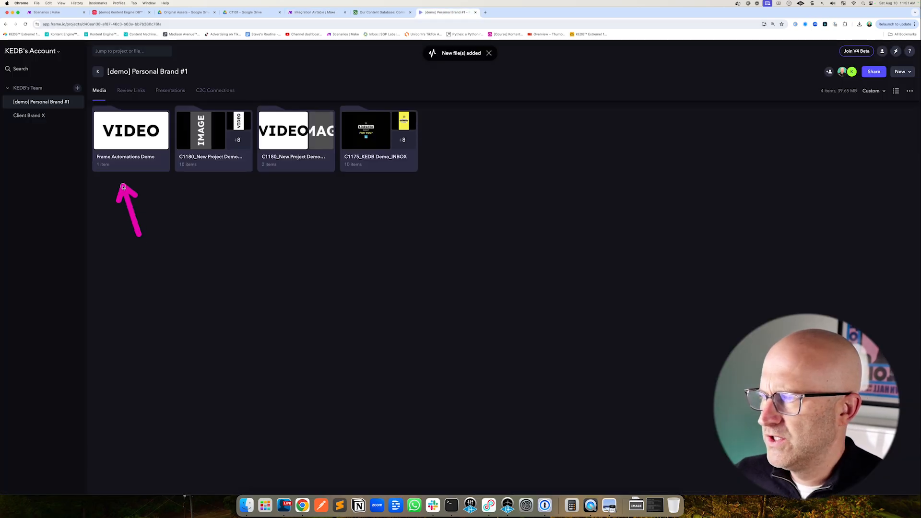
click(126, 163)
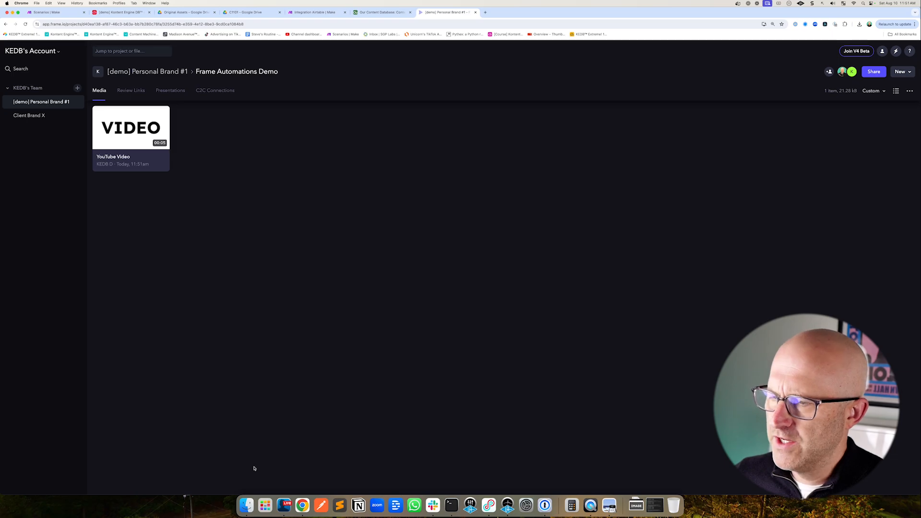
Upload the edited video file from Downloads into the Frame Automations Demo folder in Frame.io
click(250, 511)
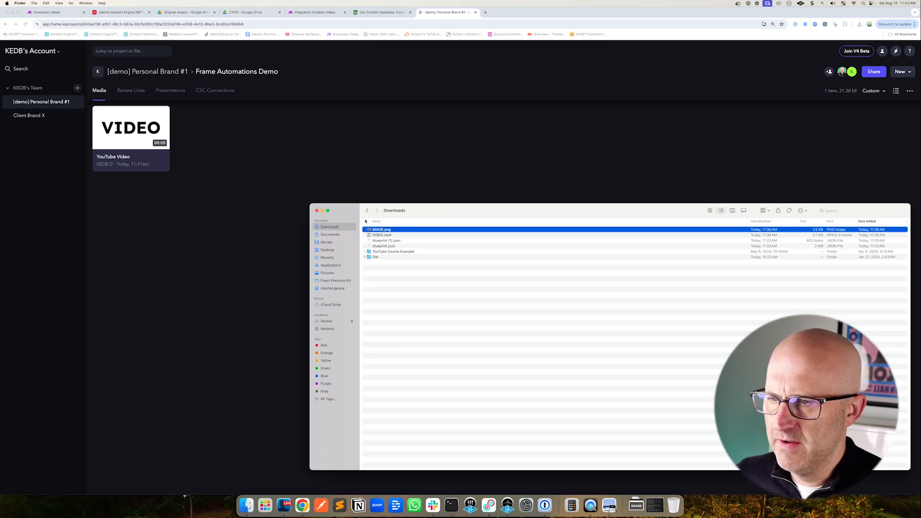
drag(381, 230, 214, 277)
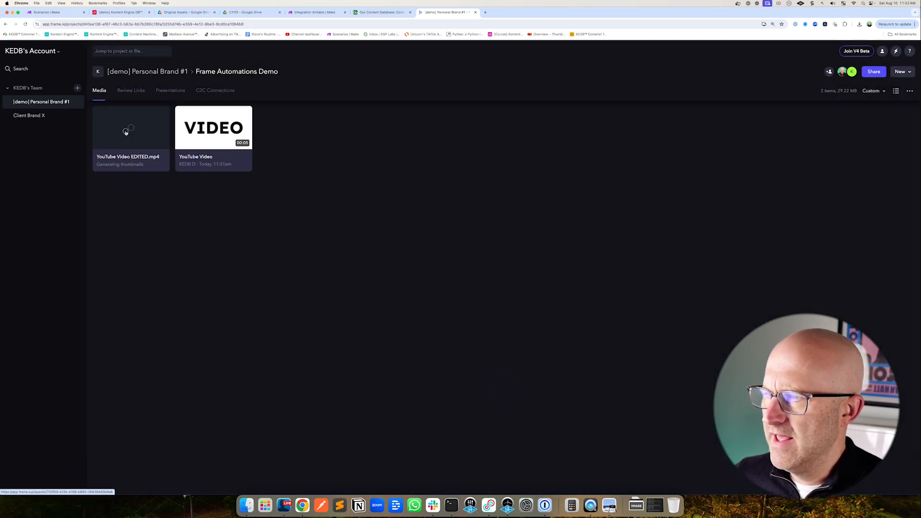
drag(126, 133, 196, 195)
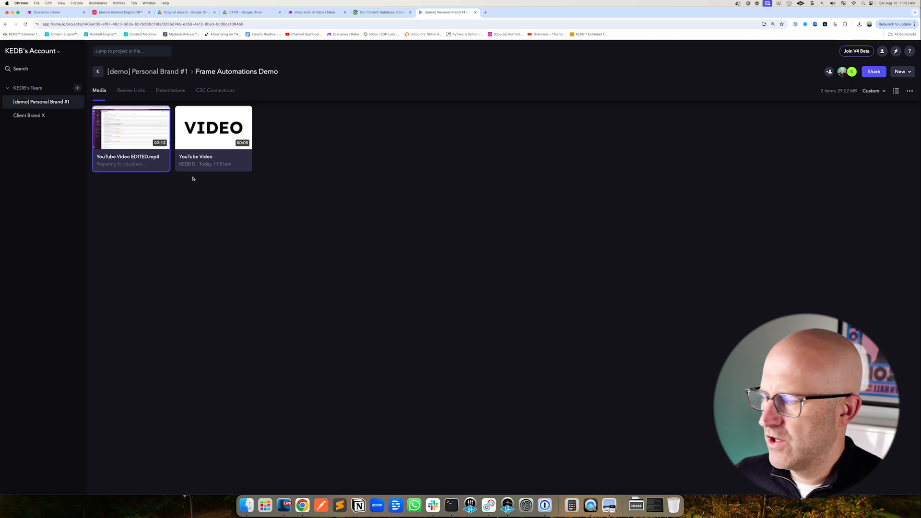
drag(124, 132, 197, 140)
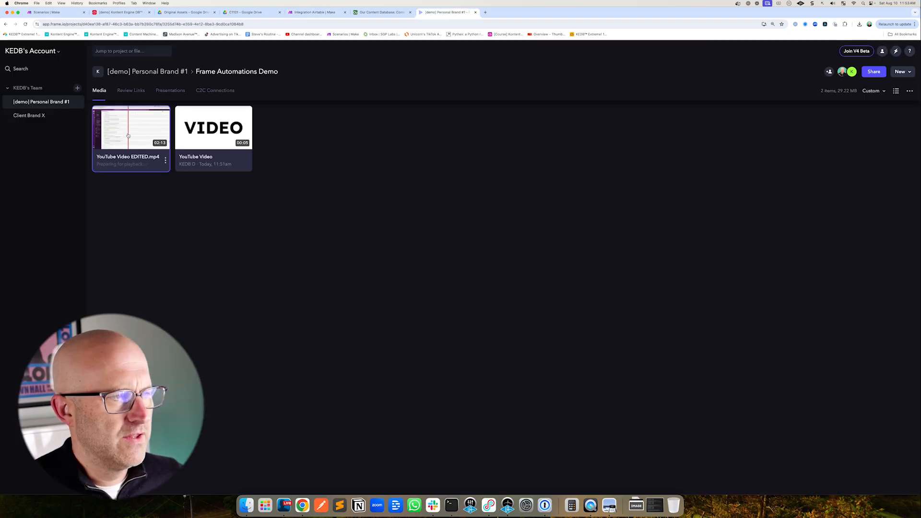
Add an Airtable Update a Record module after the Frame.io Create an Asset module
mouse_move(128, 135)
mouse_down()
mouse_move(240, 135)
mouse_move(145, 123)
mouse_move(131, 132)
mouse_up()
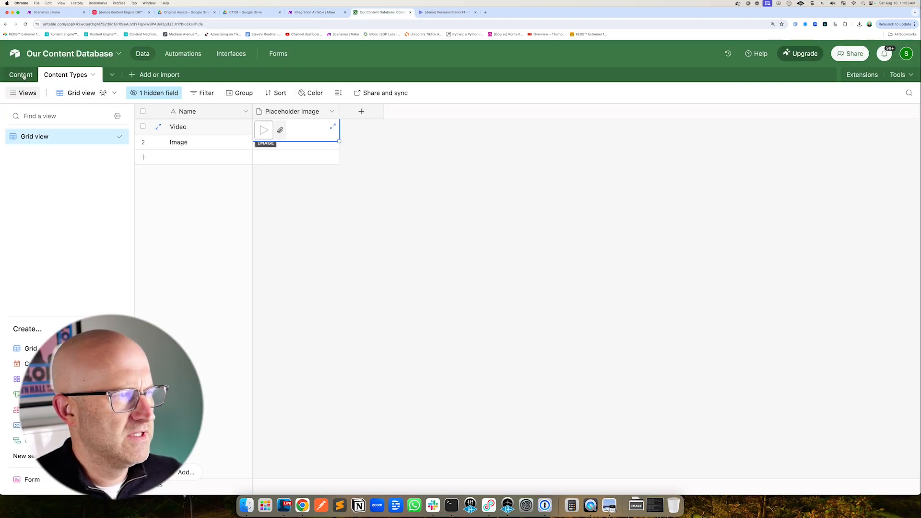
click(22, 75)
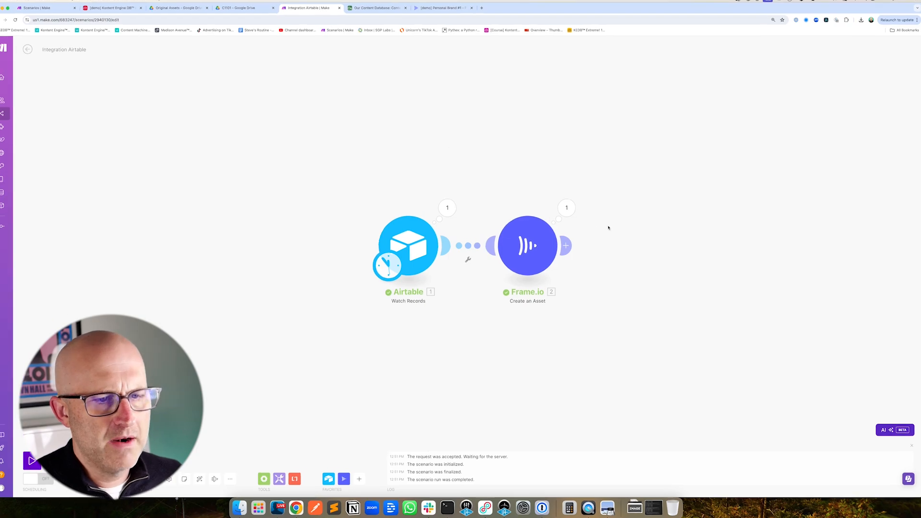
click(512, 223)
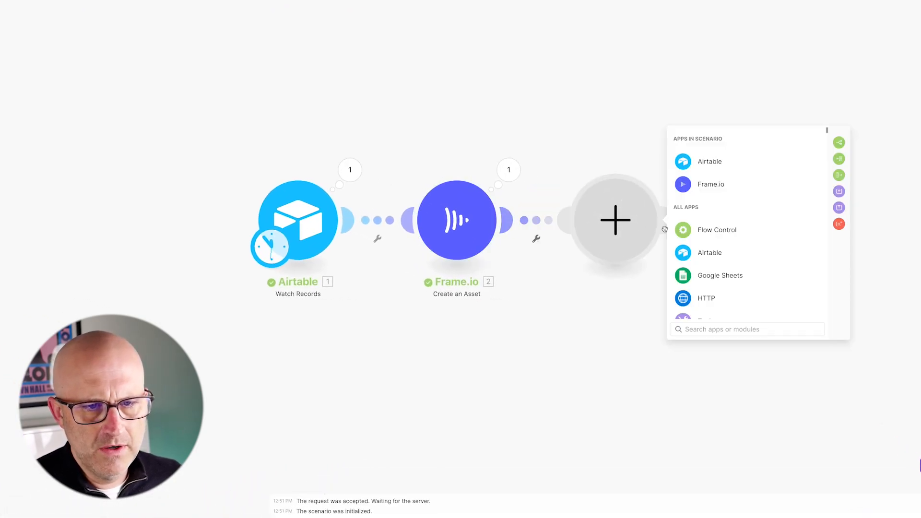
click(712, 166)
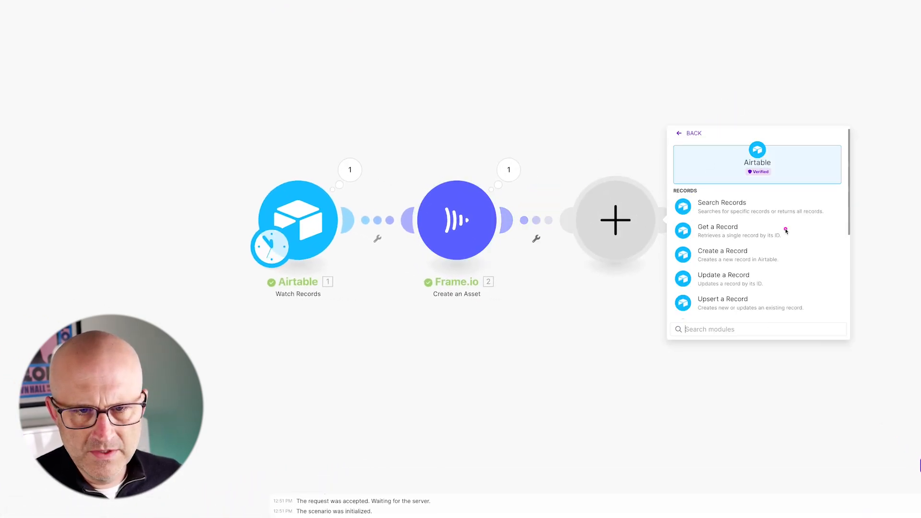
click(734, 272)
Choose the Frame Automations Demo connection and continue to update its permissions
click(729, 217)
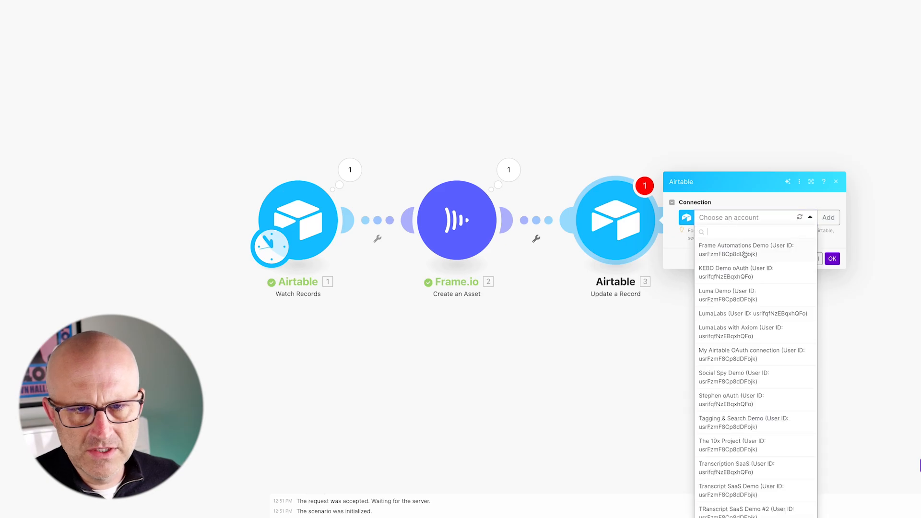
click(735, 253)
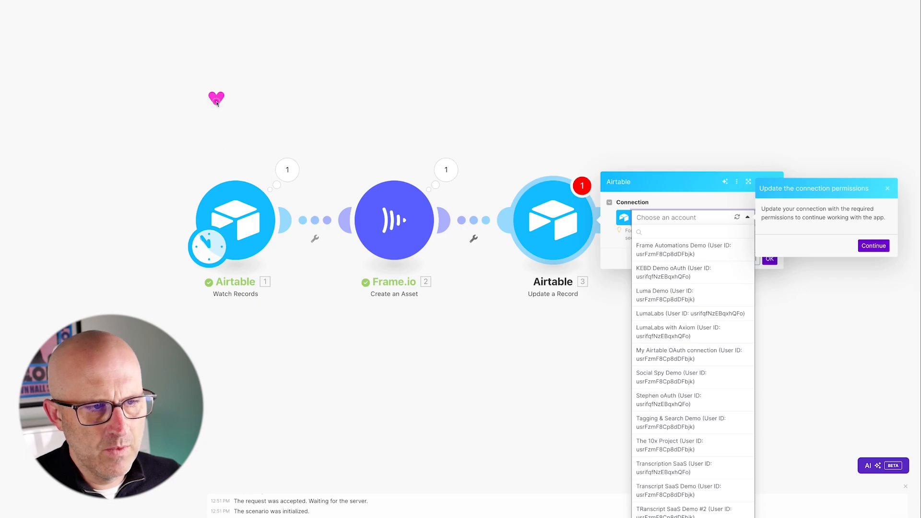
drag(217, 102, 229, 159)
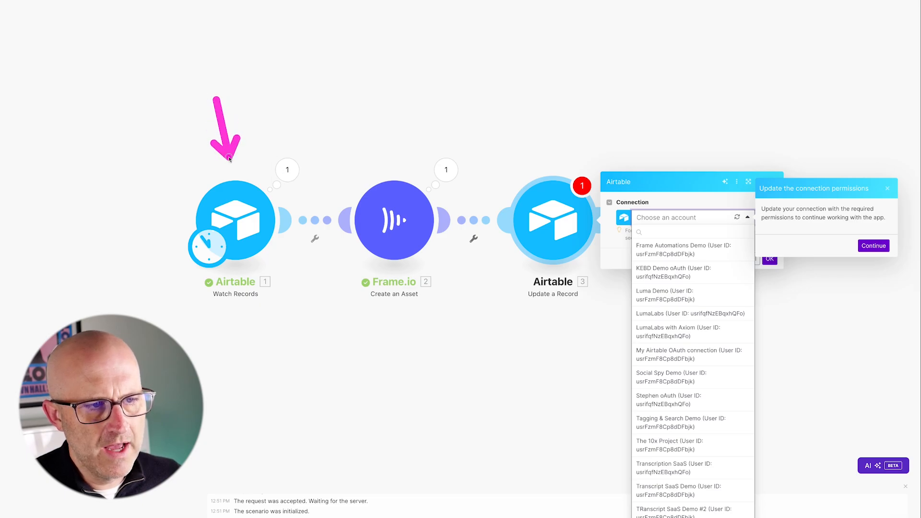
click(874, 246)
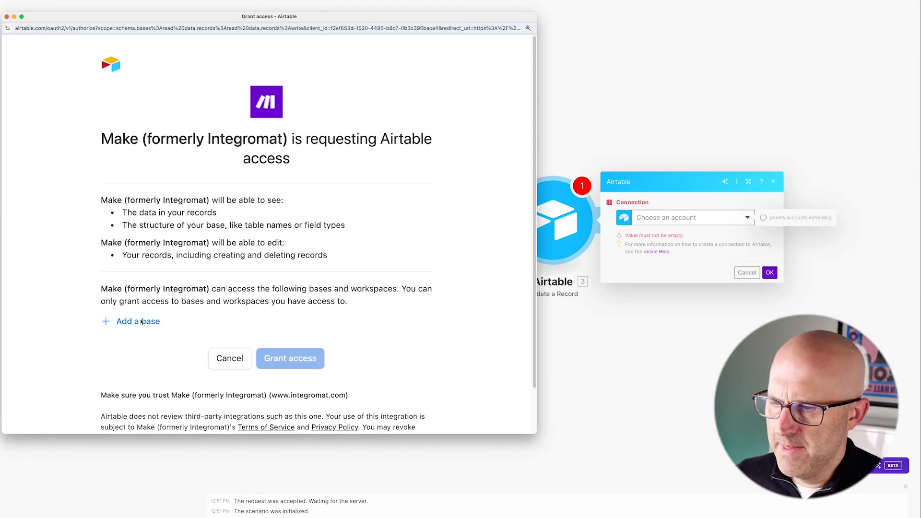
Grant the connection access to the Our Content Database base
click(142, 322)
text(Our Content)
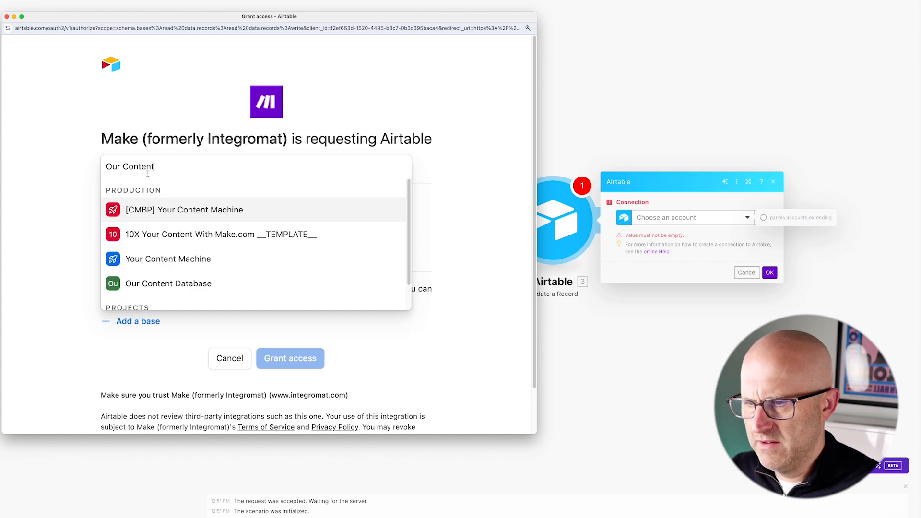
click(201, 283)
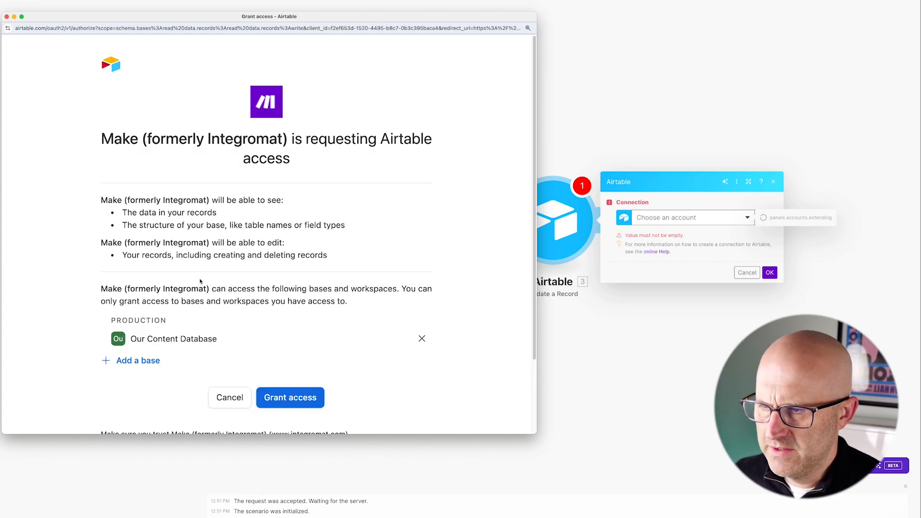
click(295, 400)
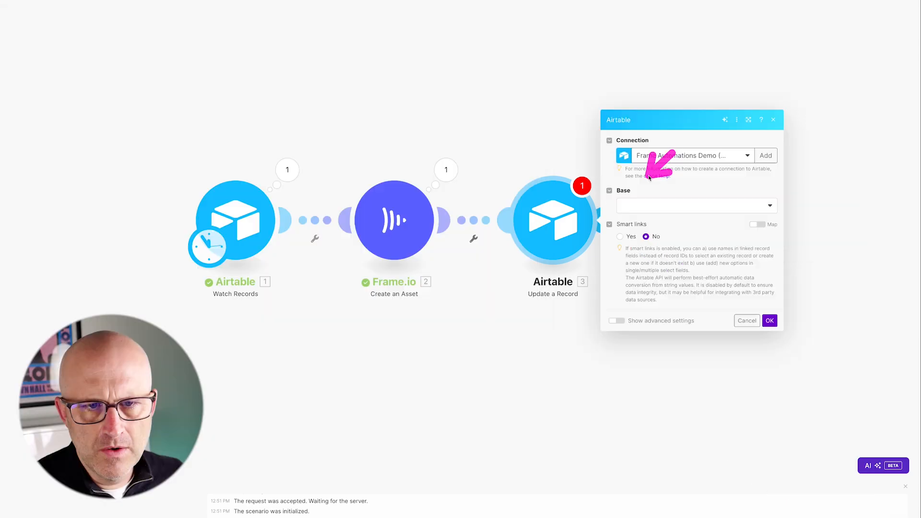
Set the module's base to Our Content Database and its table to Content
click(639, 206)
click(641, 219)
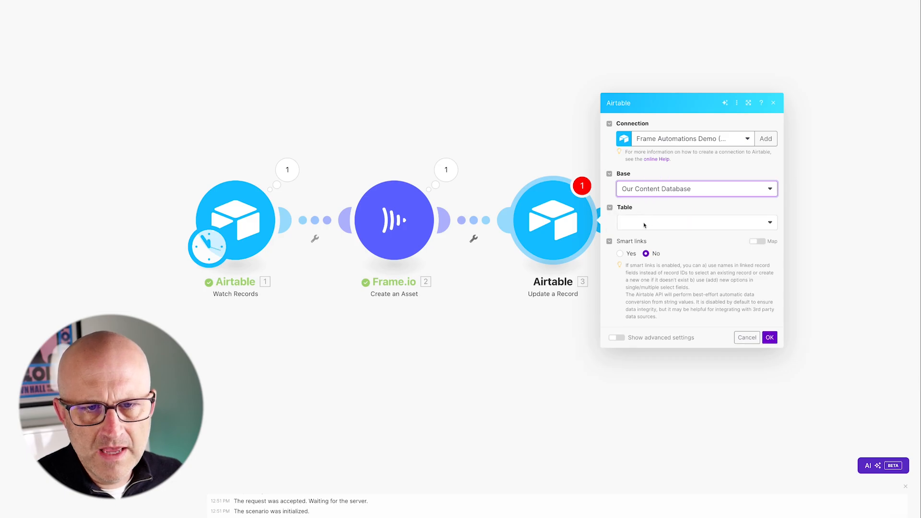
click(644, 223)
click(644, 237)
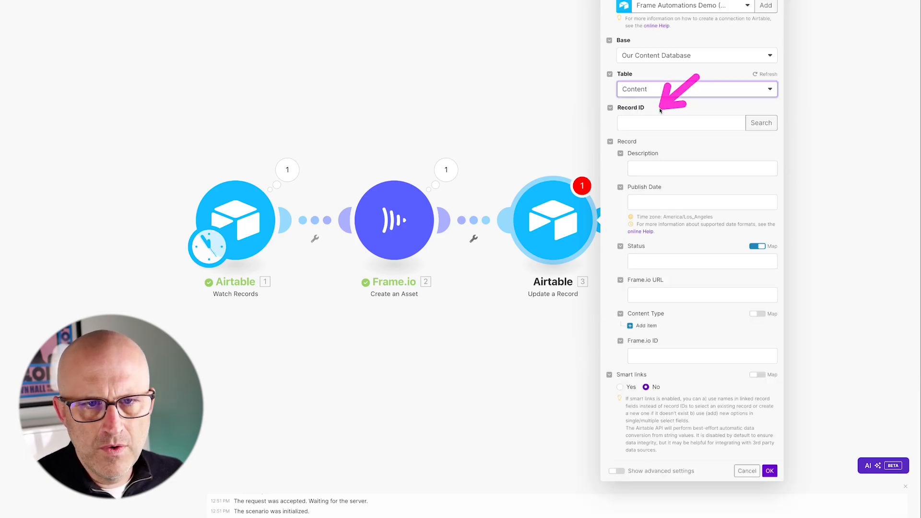
Map the Watch Records trigger's ID into the Record ID field
click(644, 124)
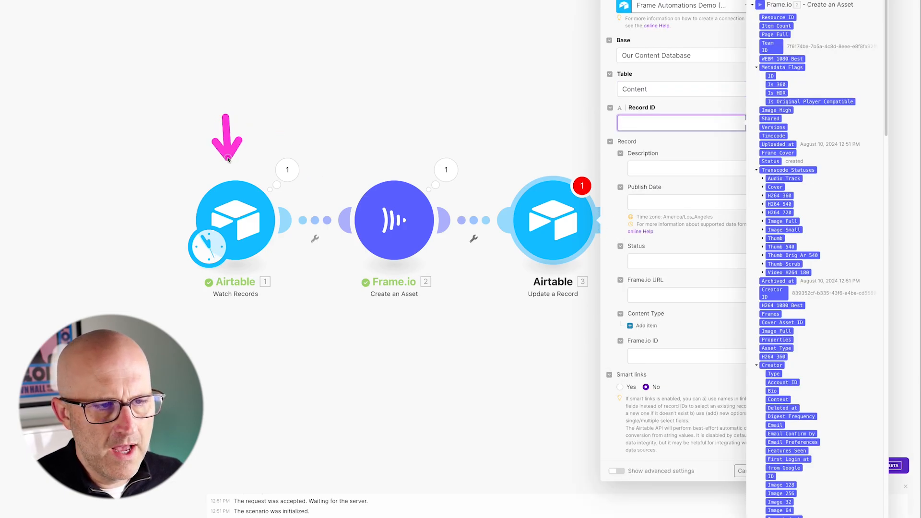
scroll(835, 278, down, 1)
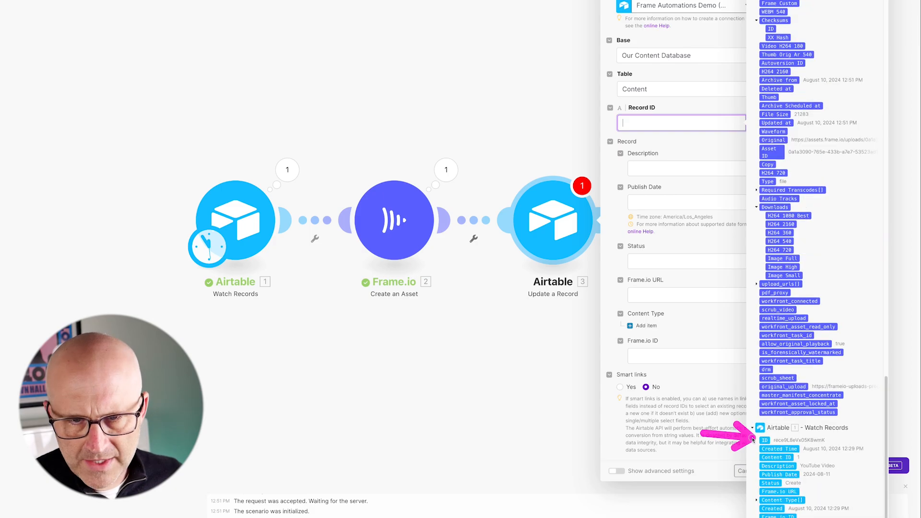
click(767, 439)
click(279, 129)
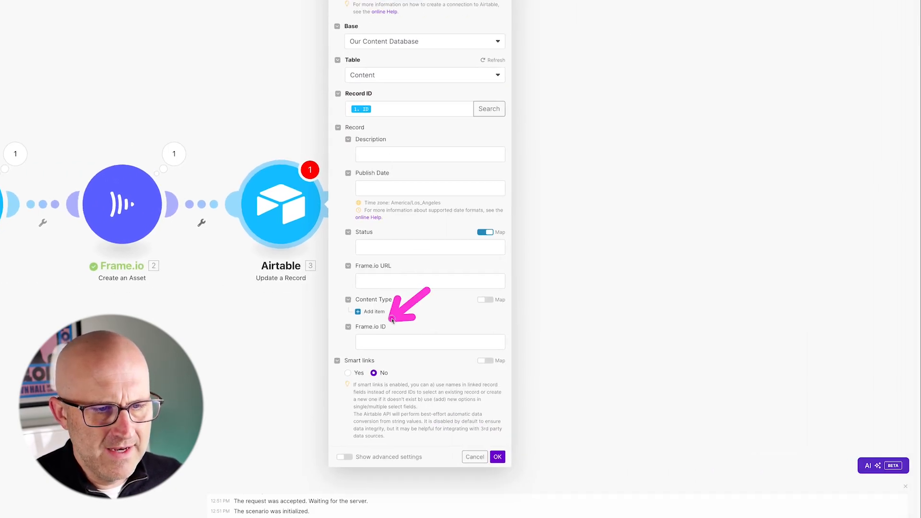
Map the Frame.io Asset ID into the Frame.io ID field
click(392, 341)
text(Asset)
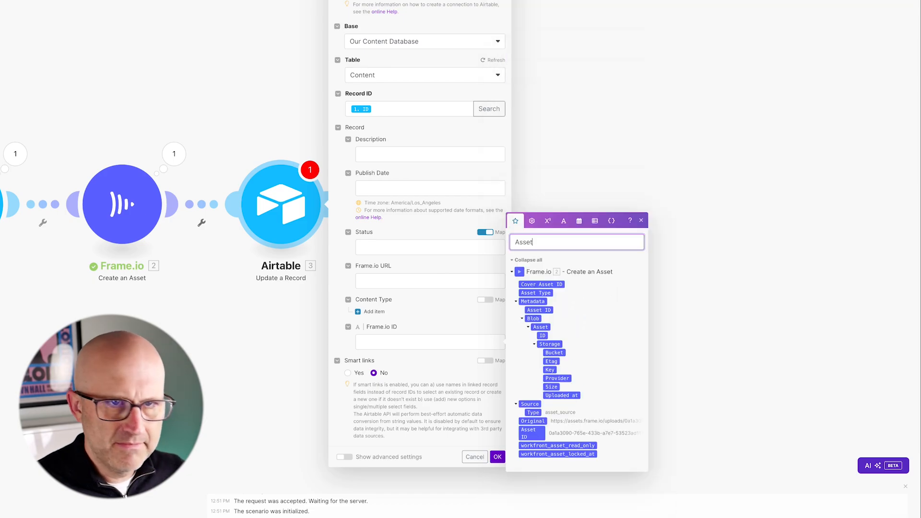
text( ID)
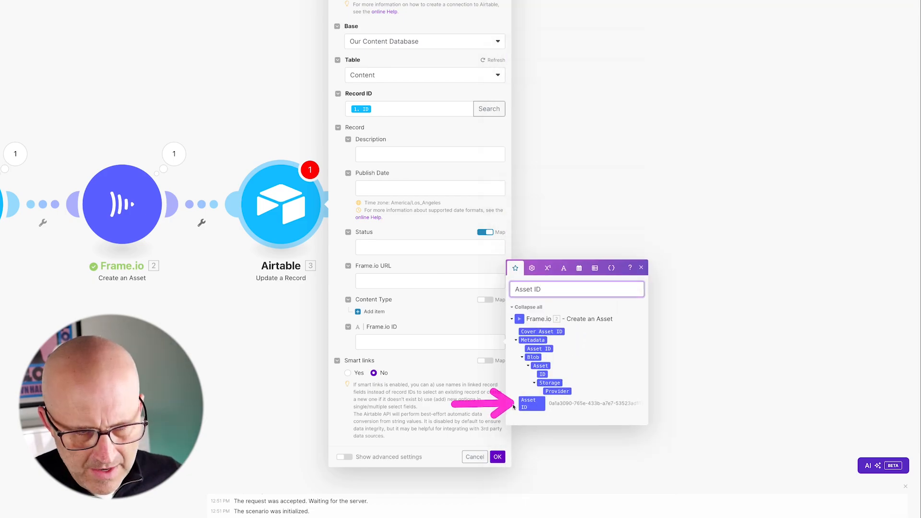
click(370, 341)
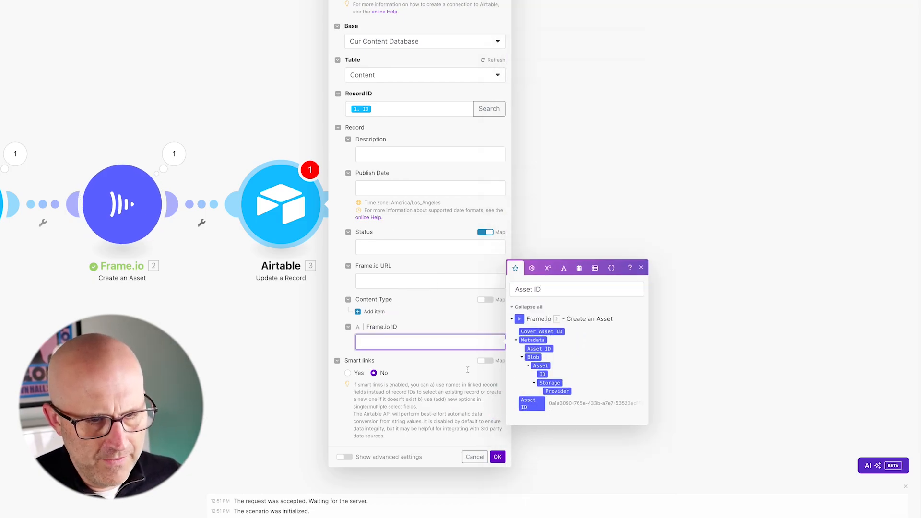
click(540, 407)
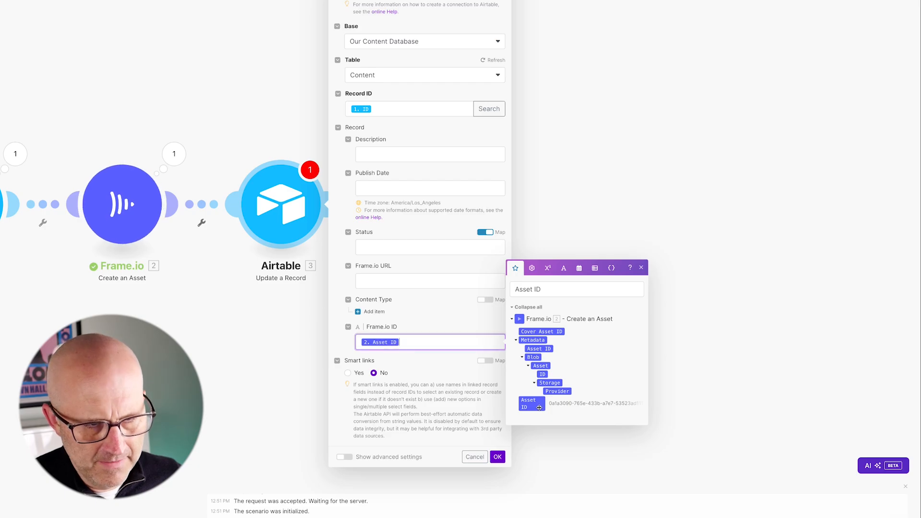
mouse_move(398, 200)
mouse_down()
mouse_move(371, 262)
mouse_move(397, 262)
mouse_up()
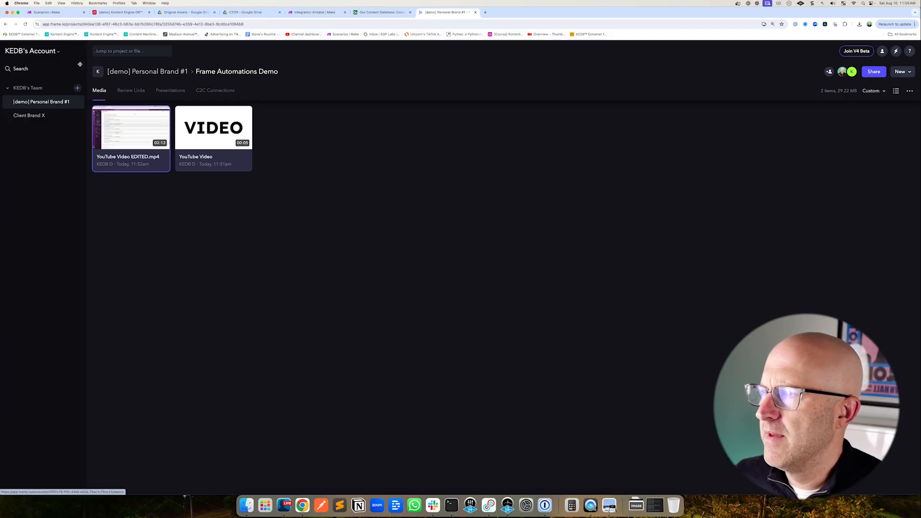
click(207, 140)
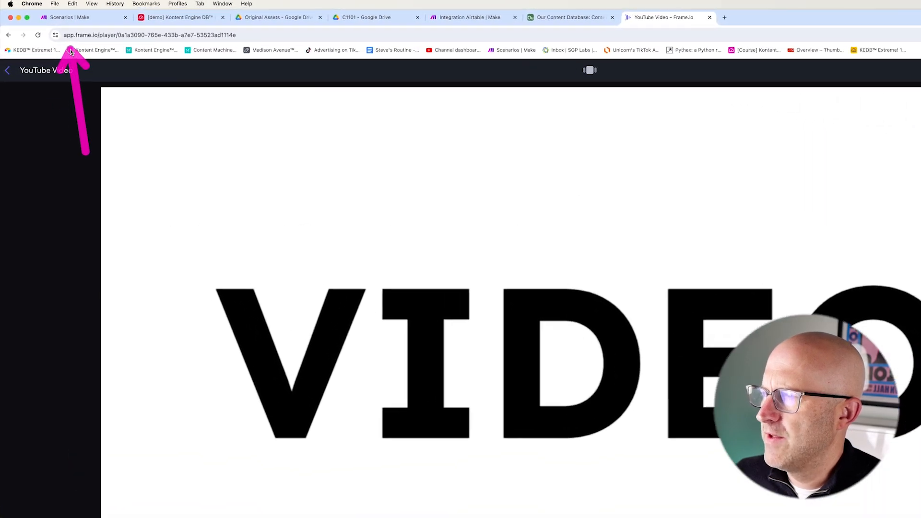
click(113, 36)
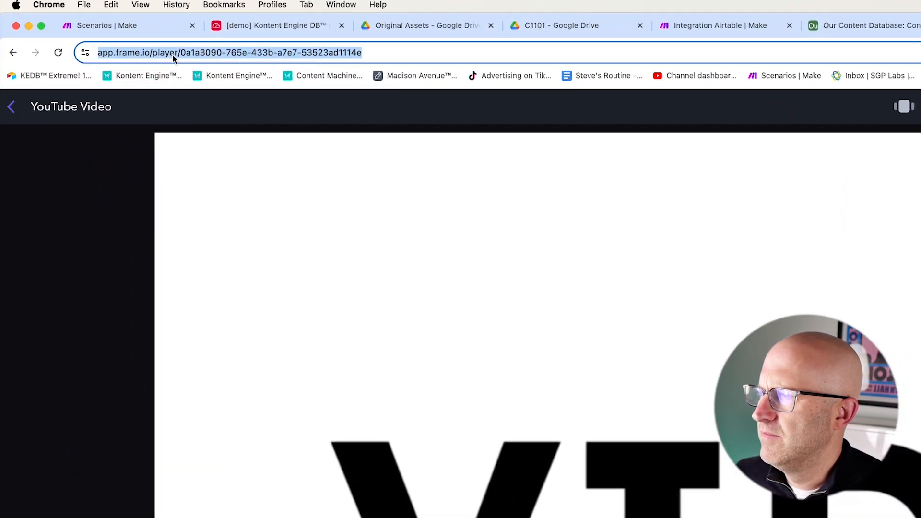
click(137, 35)
drag(211, 53, 98, 53)
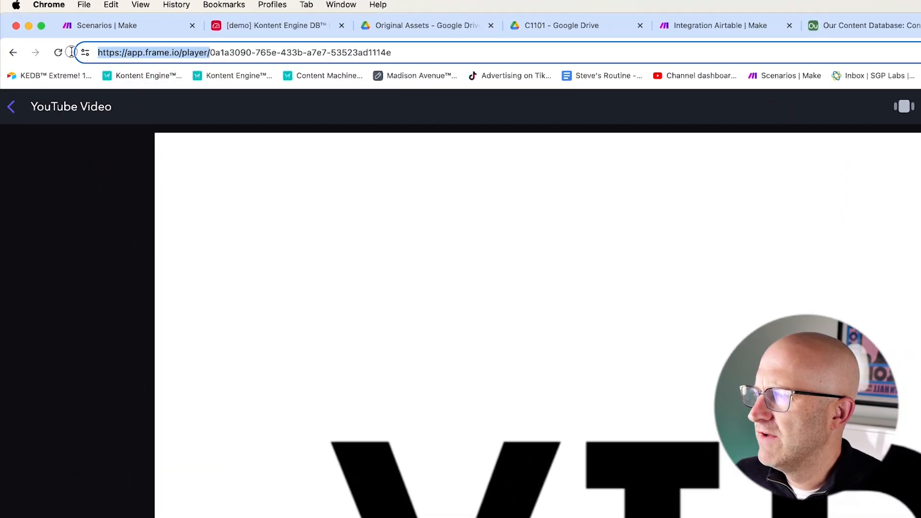
right_click(141, 51)
click(184, 160)
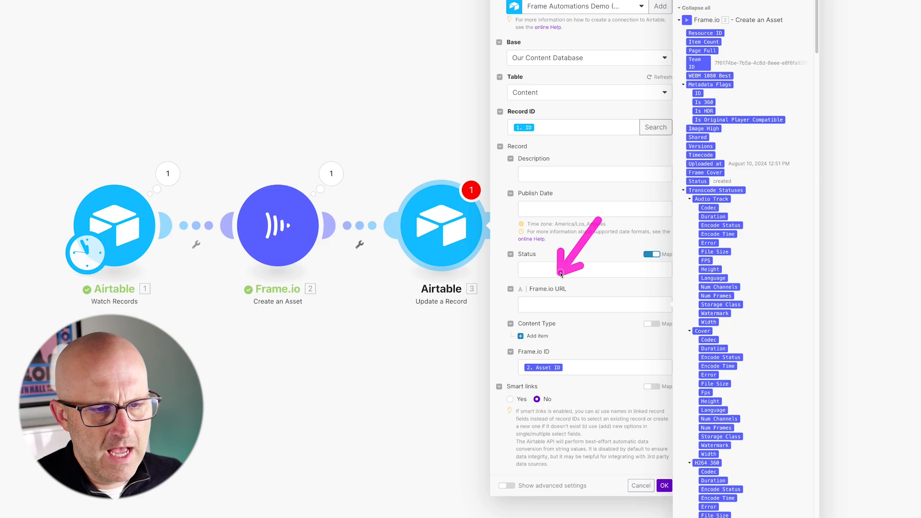
click(533, 305)
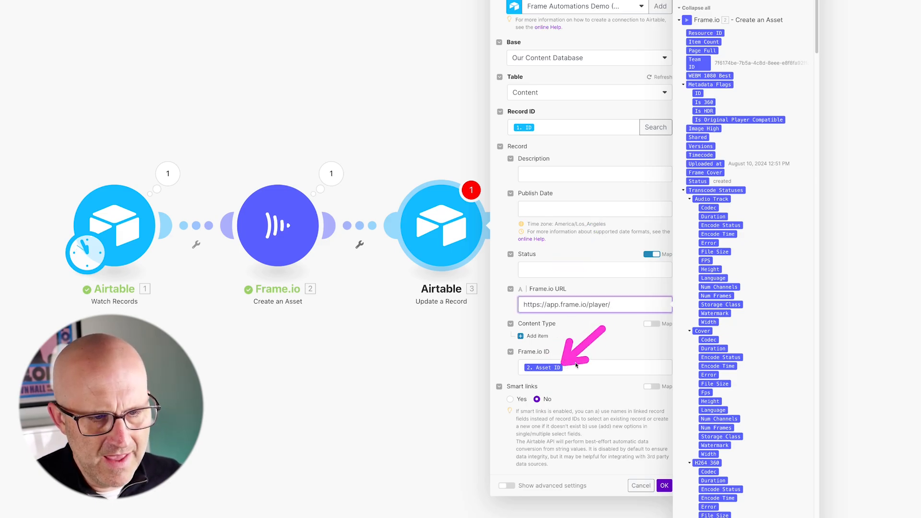
text(Asset ID)
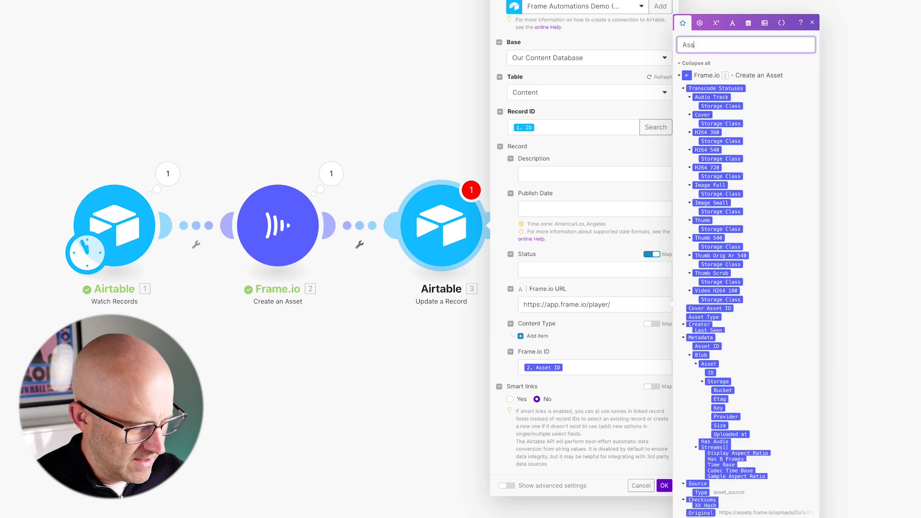
click(624, 305)
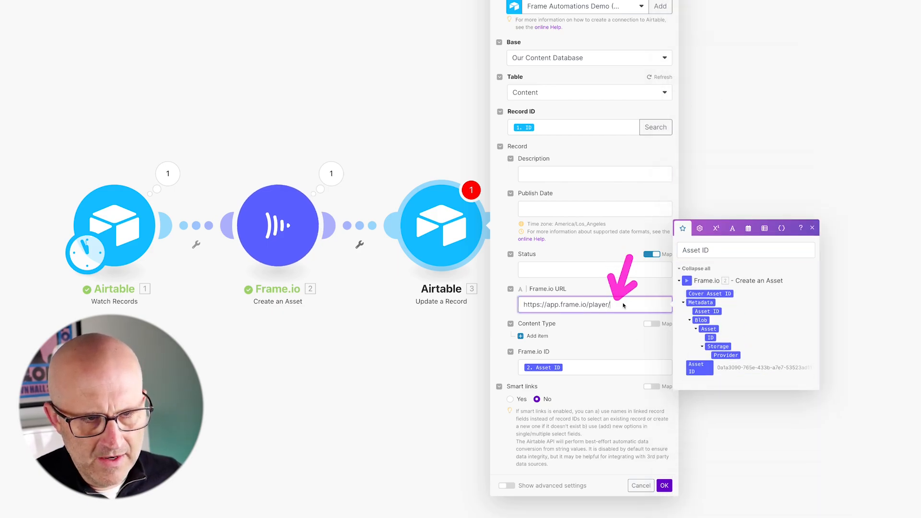
click(700, 368)
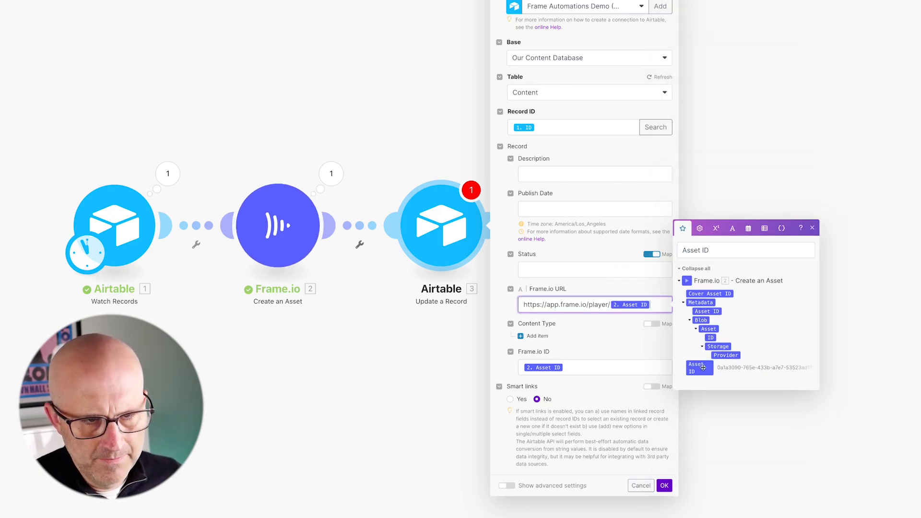
click(666, 488)
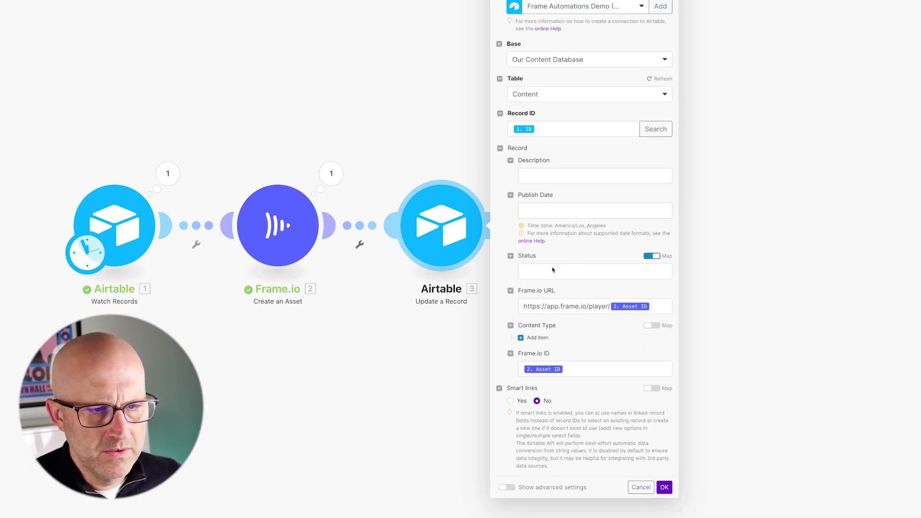
click(652, 256)
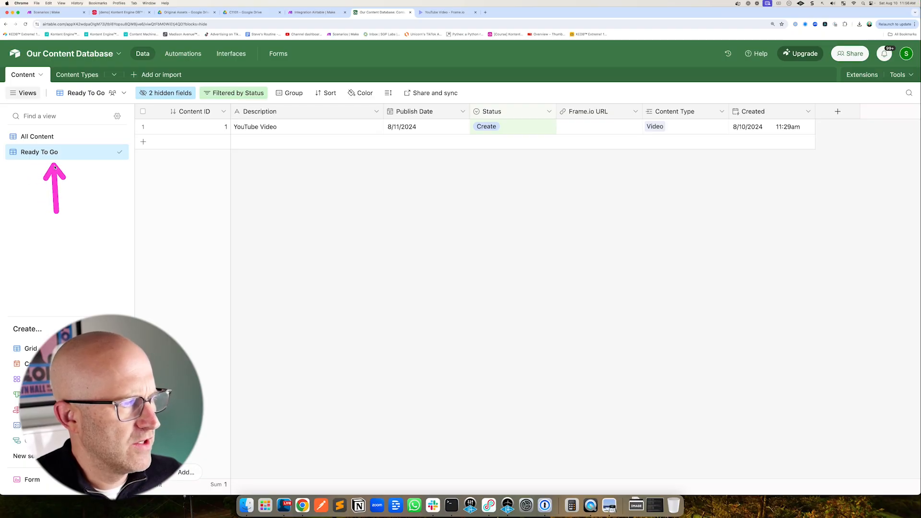
click(330, 12)
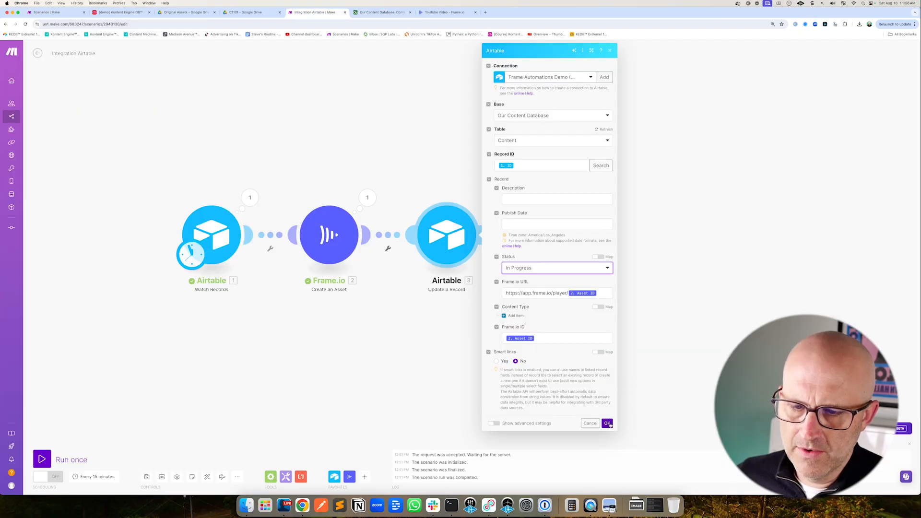
click(608, 424)
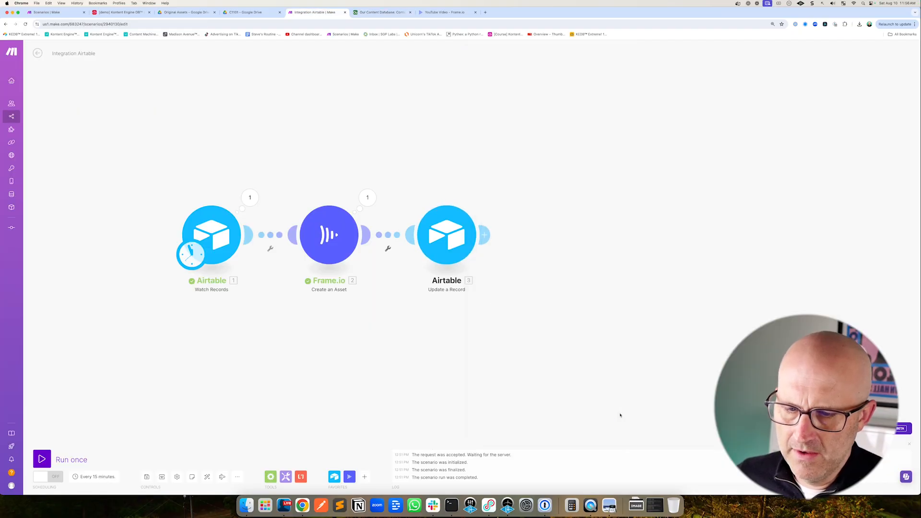
Save the scenario and set the Watch Records trigger to start from manually chosen record 1
click(147, 478)
right_click(215, 224)
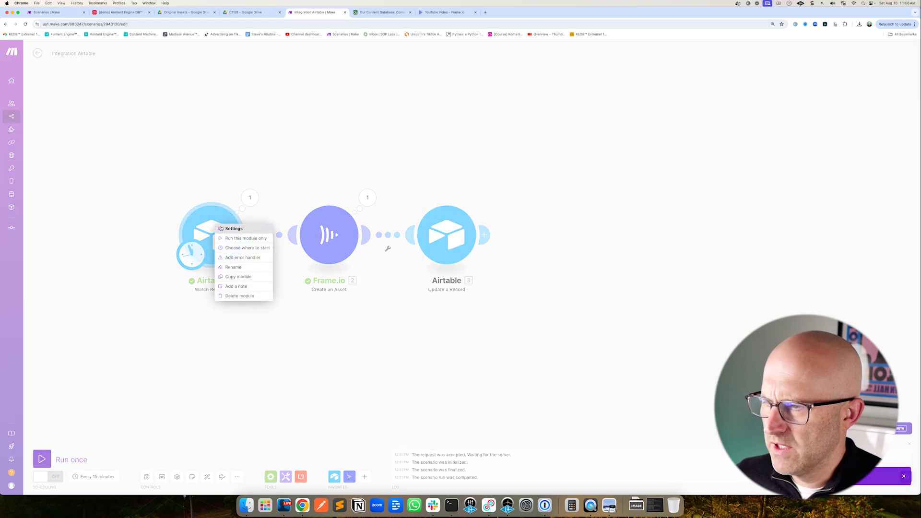
click(243, 248)
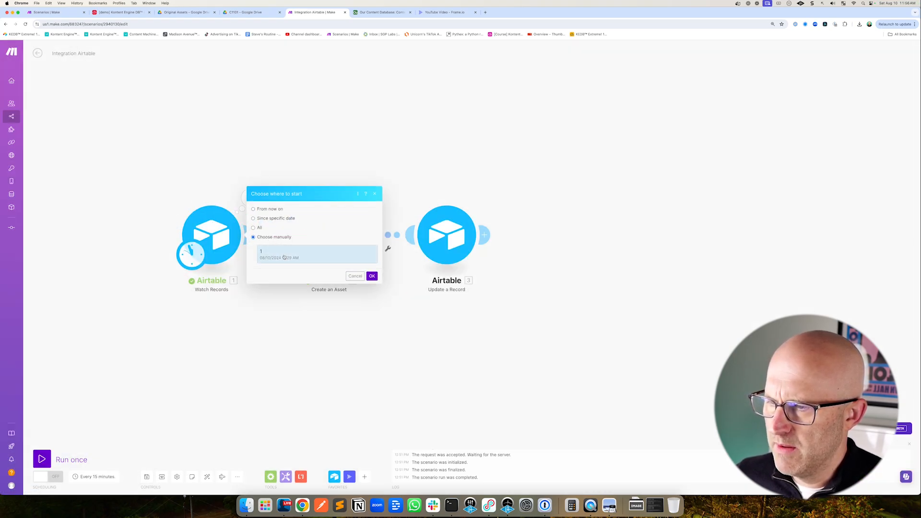
click(373, 278)
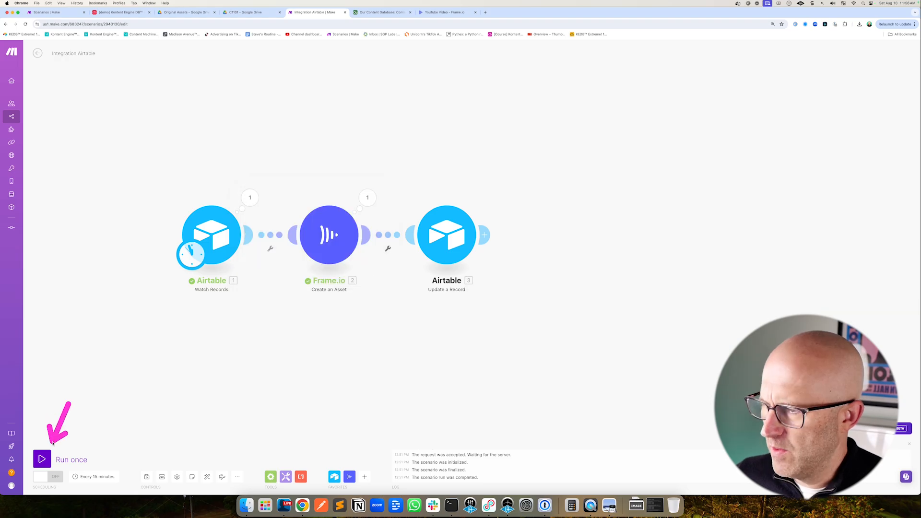
Run the scenario once and check the new asset in the Frame Automations Demo project in Frame.io
click(44, 460)
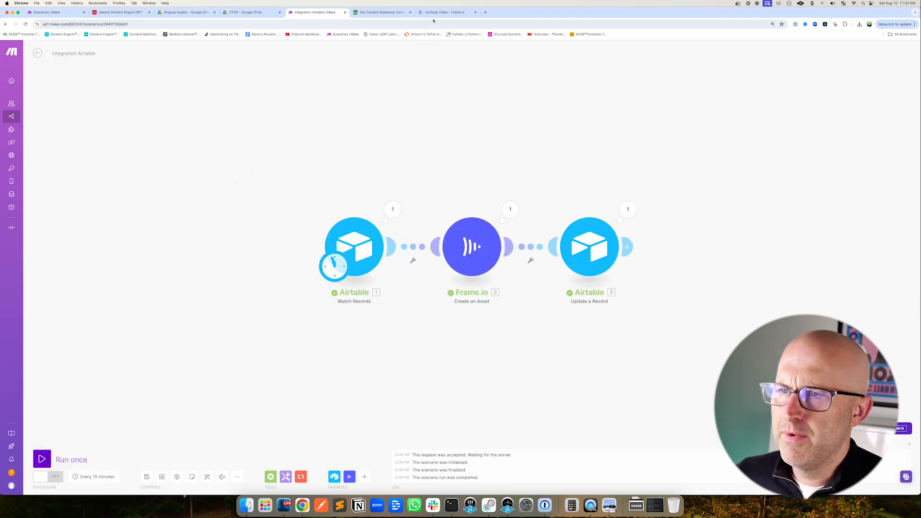
click(442, 12)
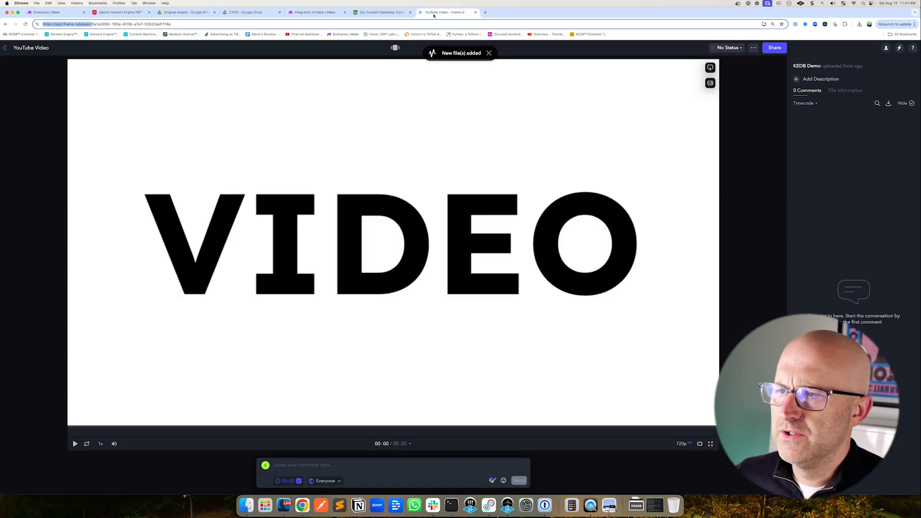
click(5, 47)
mouse_move(131, 259)
mouse_down()
mouse_move(121, 230)
mouse_move(139, 189)
mouse_move(104, 178)
mouse_move(128, 175)
mouse_up()
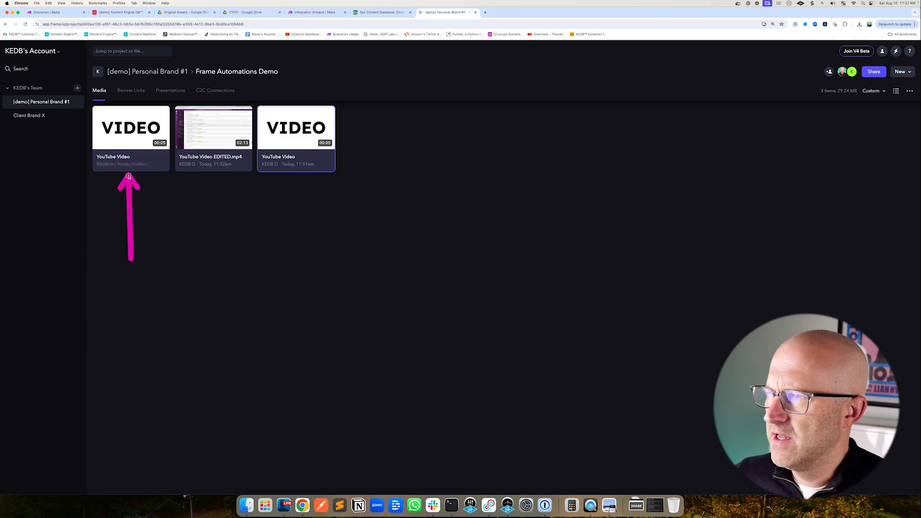
key(Escape)
click(379, 13)
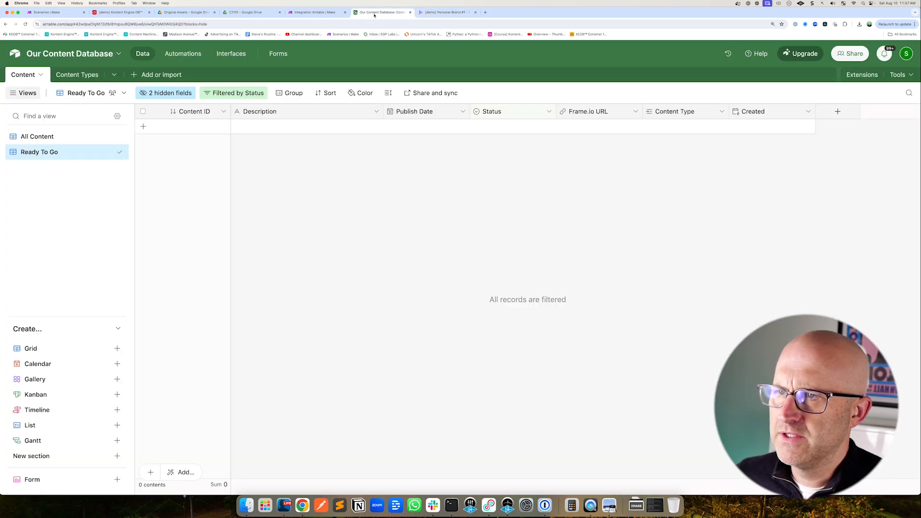
Open the All Content view in the base and follow the YouTube Video record's Frame.io URL to the asset player
click(38, 136)
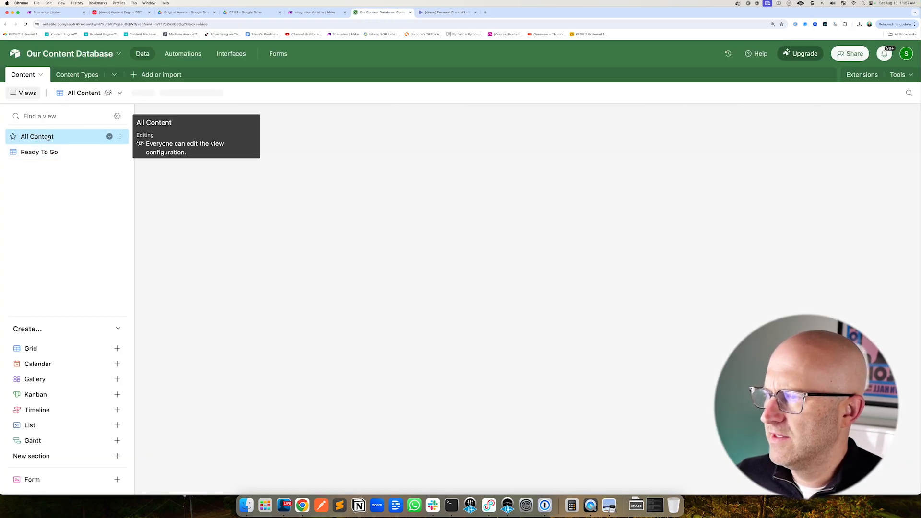
drag(422, 184, 467, 134)
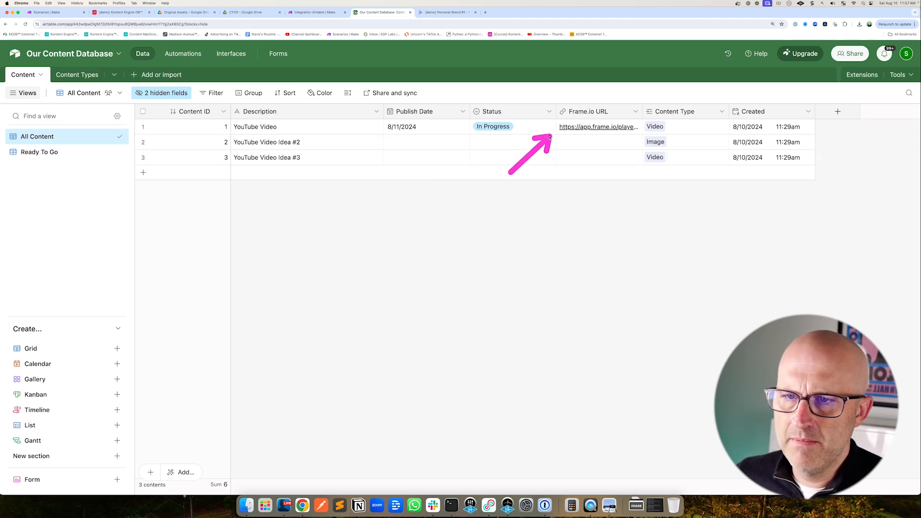
click(596, 127)
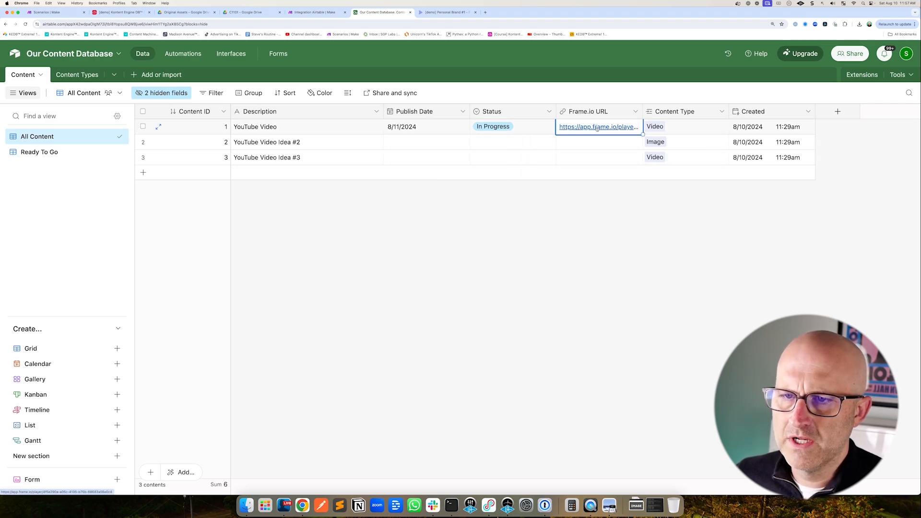
click(597, 128)
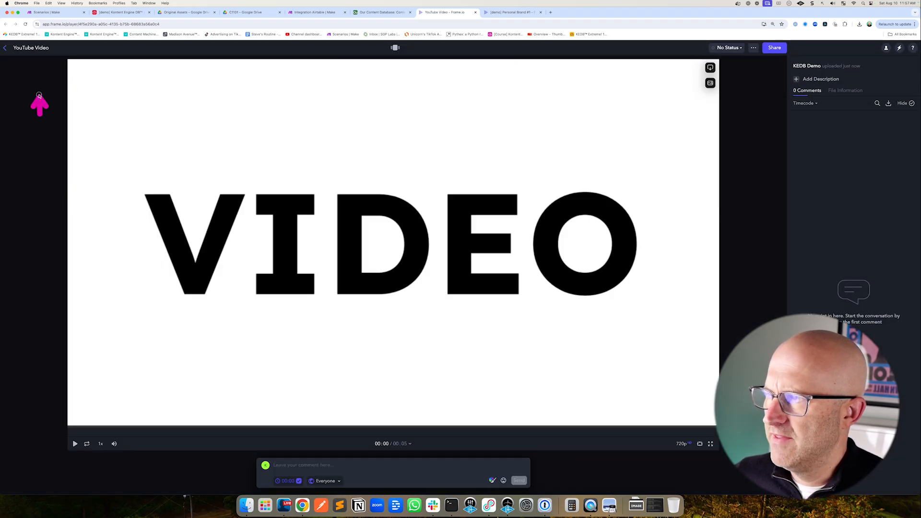
click(5, 47)
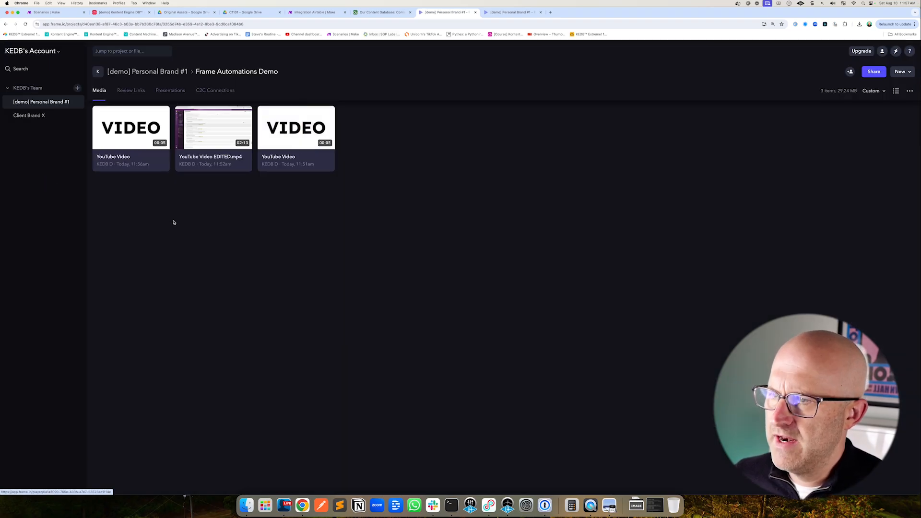
drag(219, 140, 110, 130)
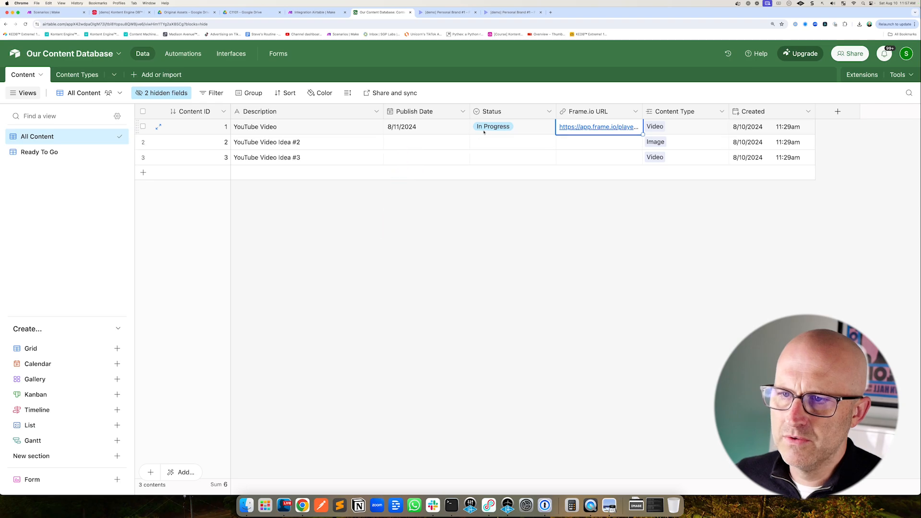
Inspect the YouTube Video record's Status and Frame.io URL cells, then return to the Frame.io project
double_click(484, 130)
mouse_move(513, 201)
mouse_down()
mouse_move(550, 149)
mouse_move(547, 136)
mouse_move(559, 137)
mouse_up()
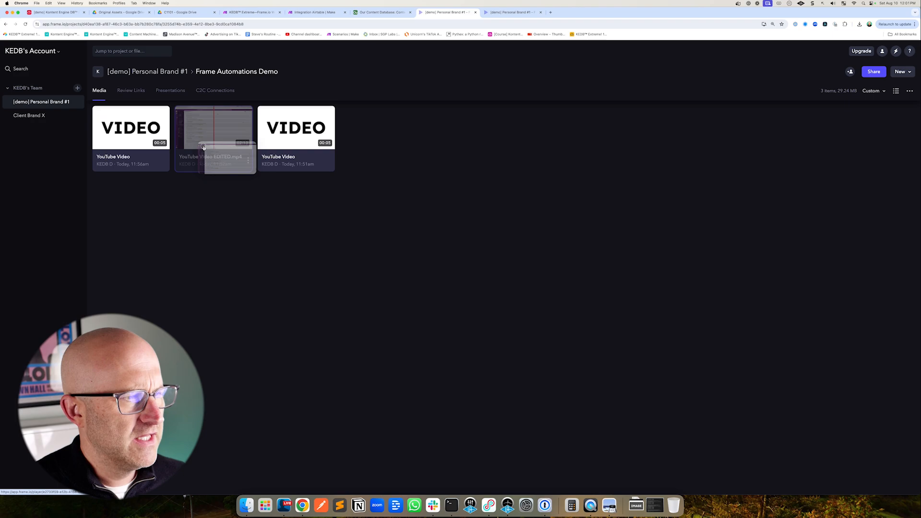
drag(204, 139, 116, 138)
click(380, 12)
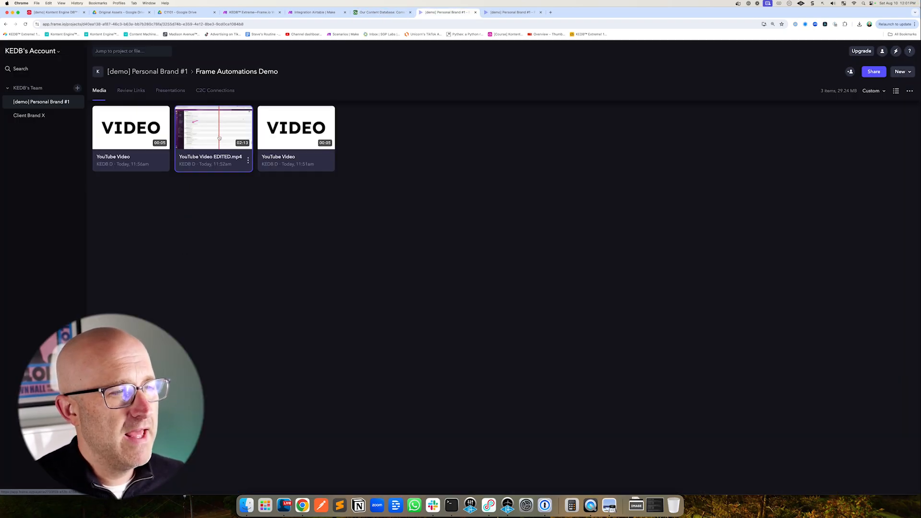
drag(219, 137, 187, 135)
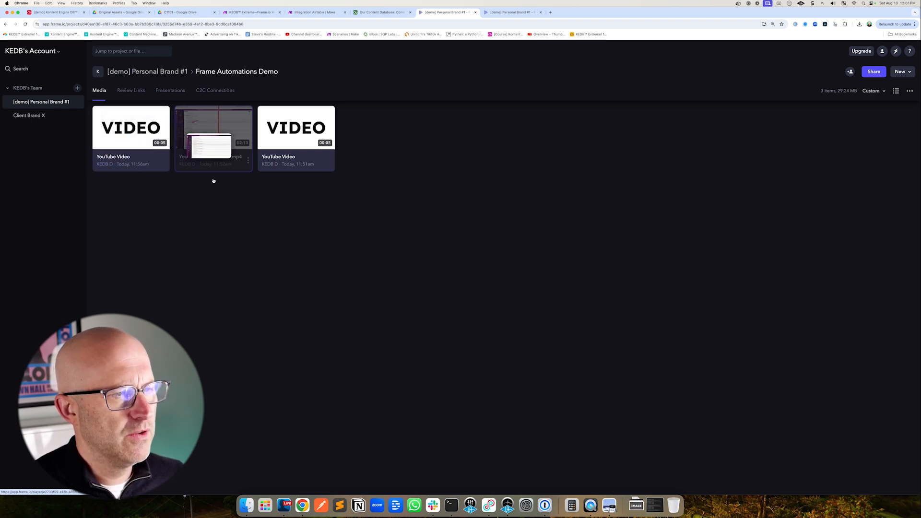
Add YouTube Video EDITED.mp4 as new versions stacked on the YouTube Video asset, then open the stacked asset
drag(214, 181, 237, 217)
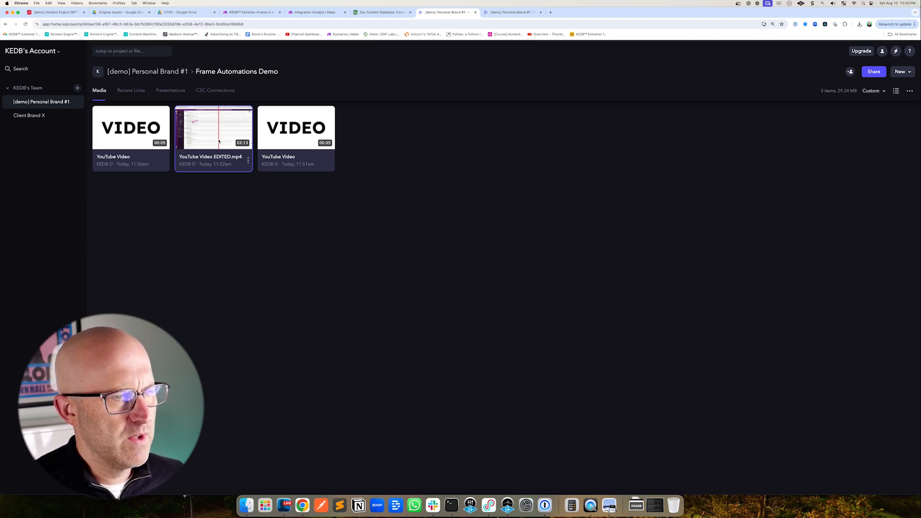
drag(218, 142, 113, 140)
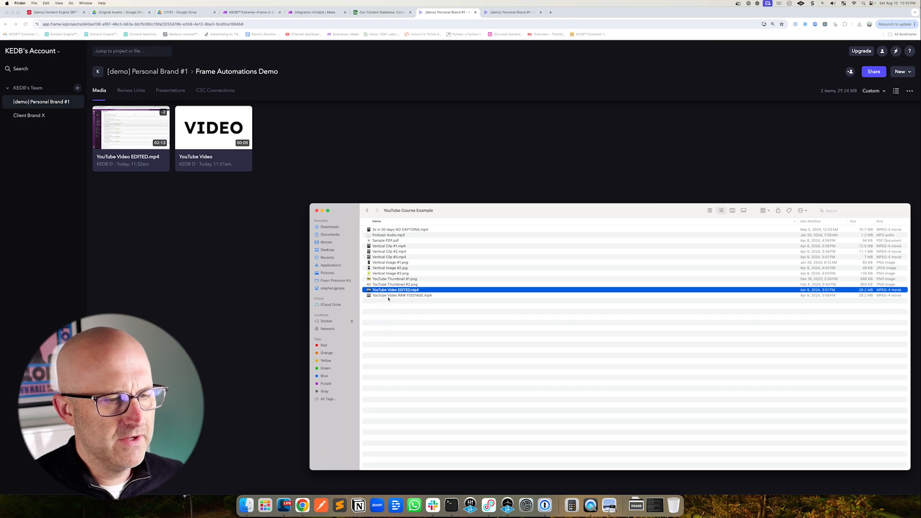
drag(391, 293, 190, 241)
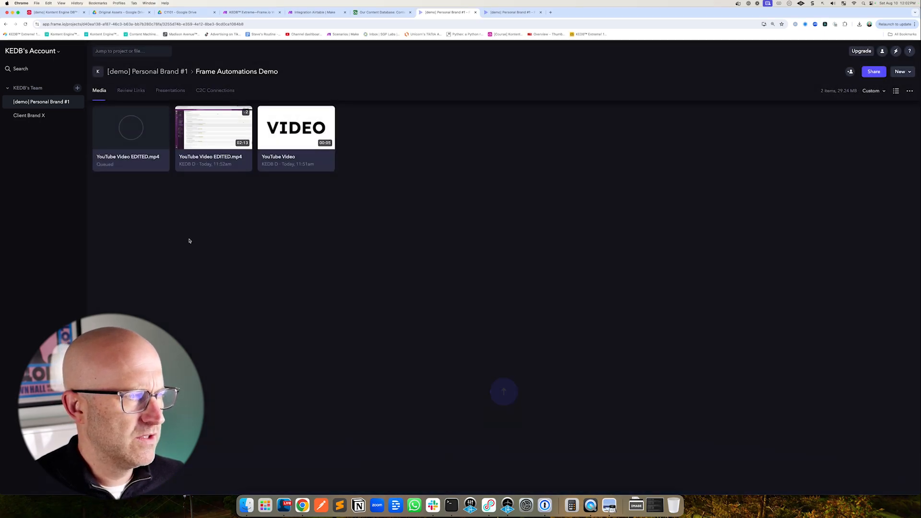
drag(137, 155, 202, 137)
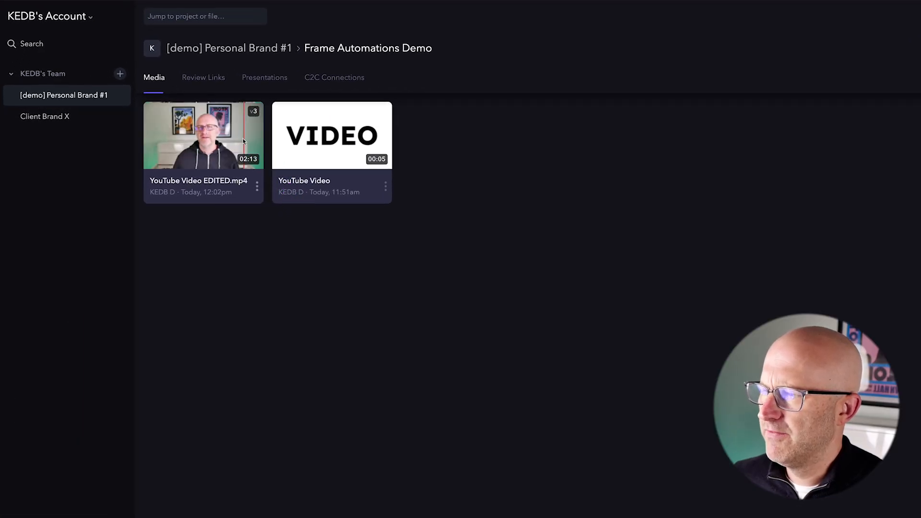
click(206, 150)
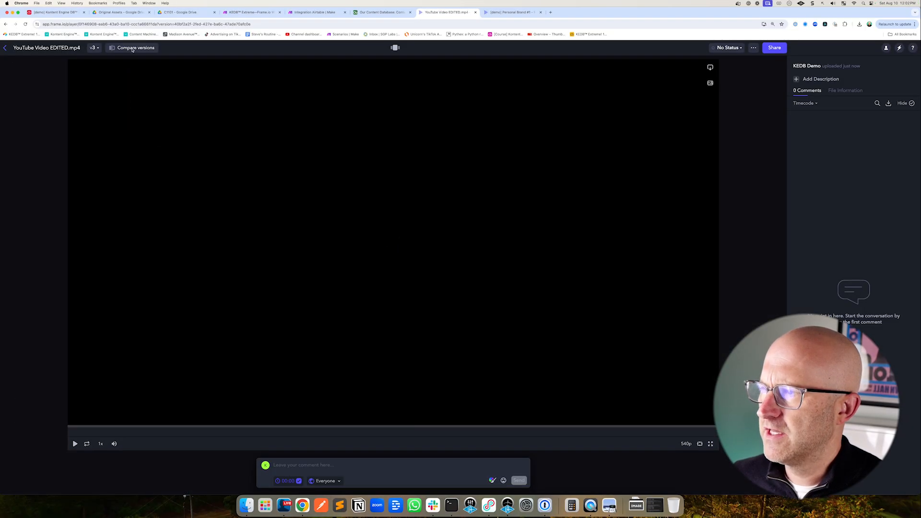
click(133, 48)
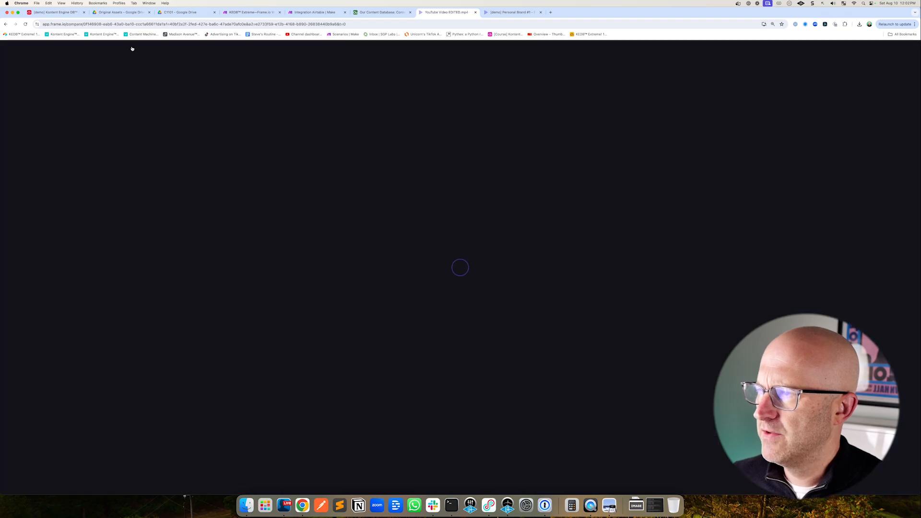
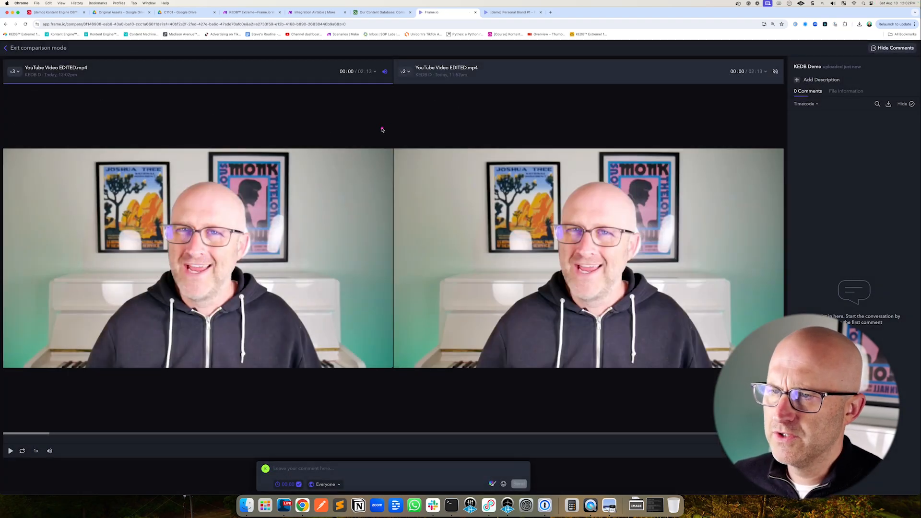
Compare version 3 with version 1 of the stacked YouTube Video asset, then leave comparison mode
click(405, 71)
click(385, 133)
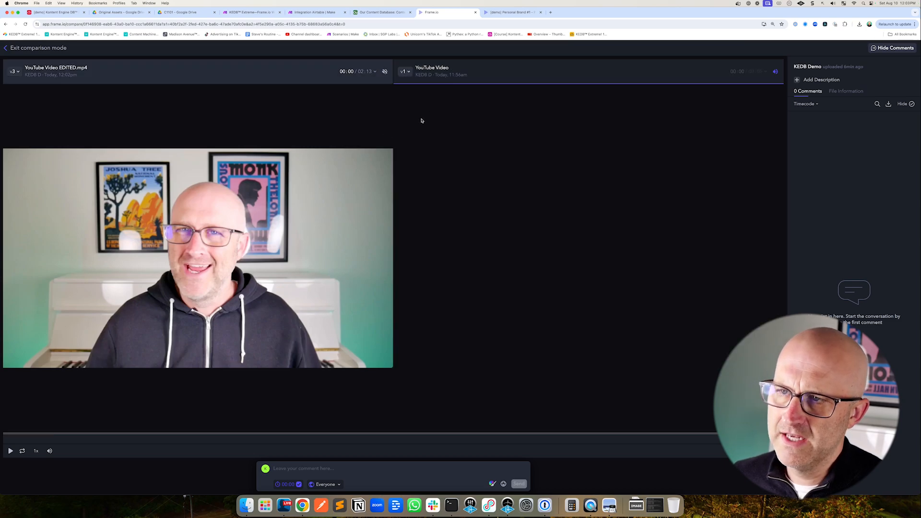
click(7, 49)
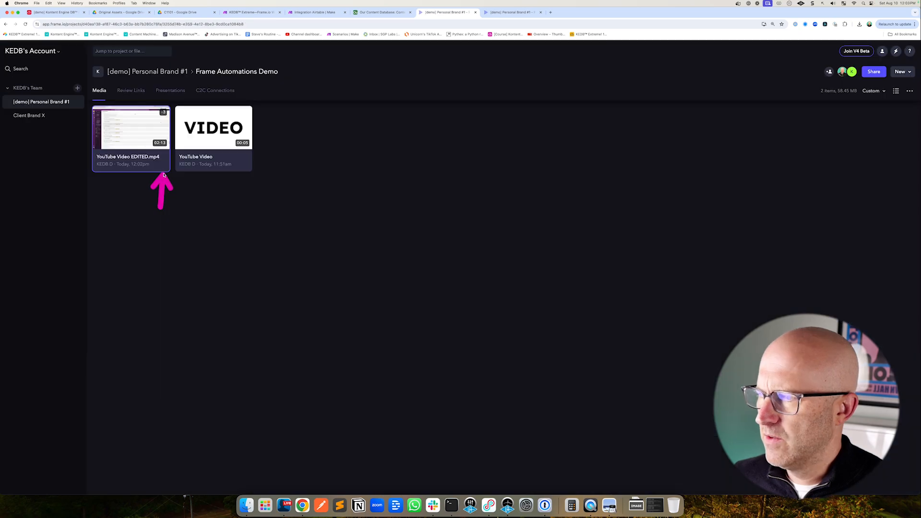
Unstack the versions of the YouTube Video asset through Manage version stack
click(166, 162)
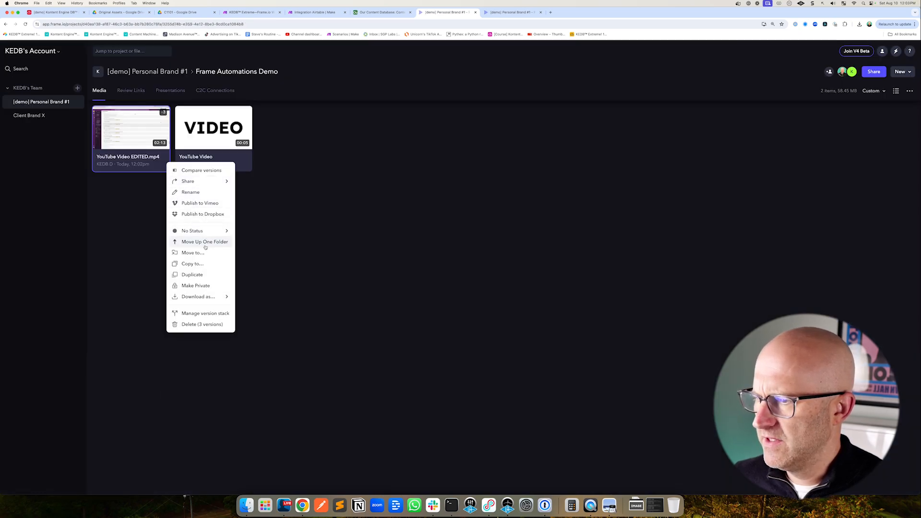
click(206, 313)
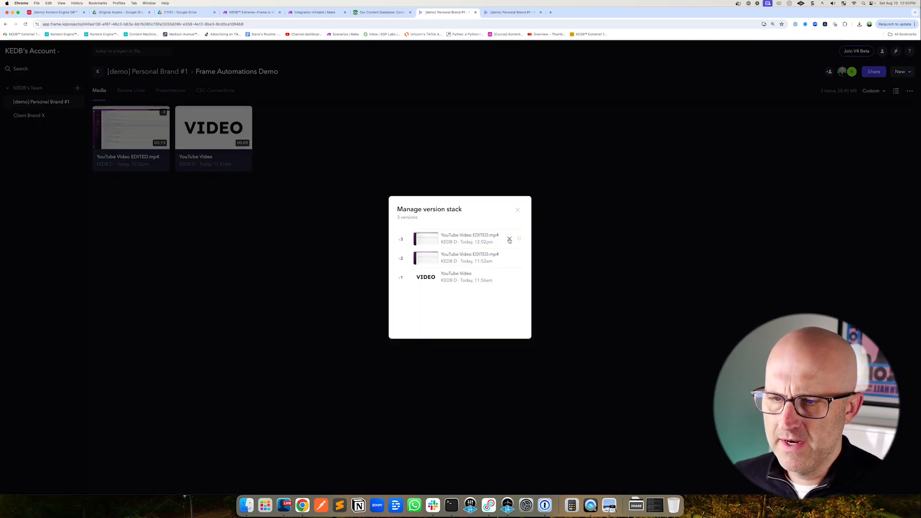
click(507, 240)
click(506, 242)
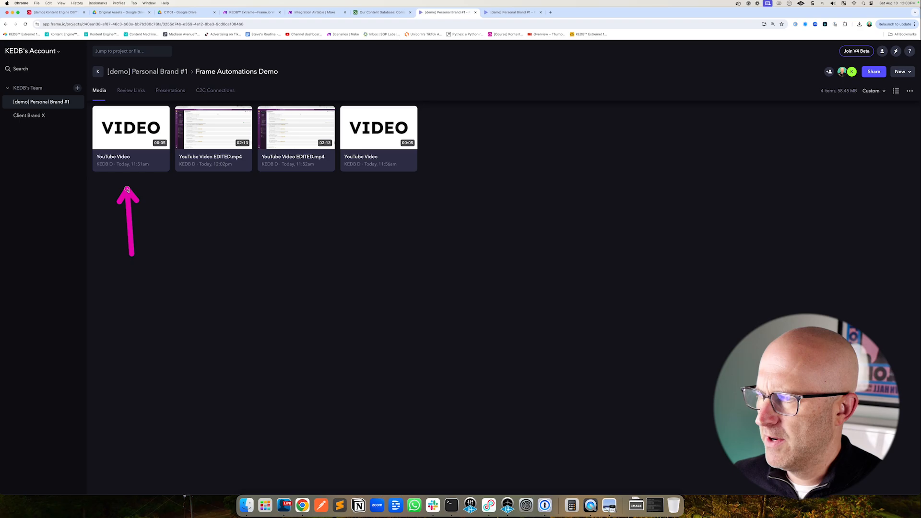
Delete the first YouTube Video asset from the Frame Automations Demo project
click(166, 162)
click(188, 303)
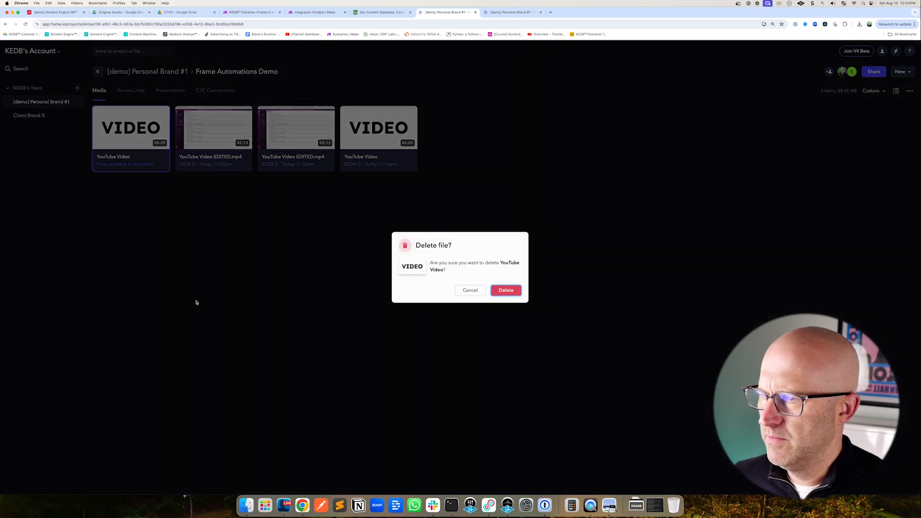
click(505, 290)
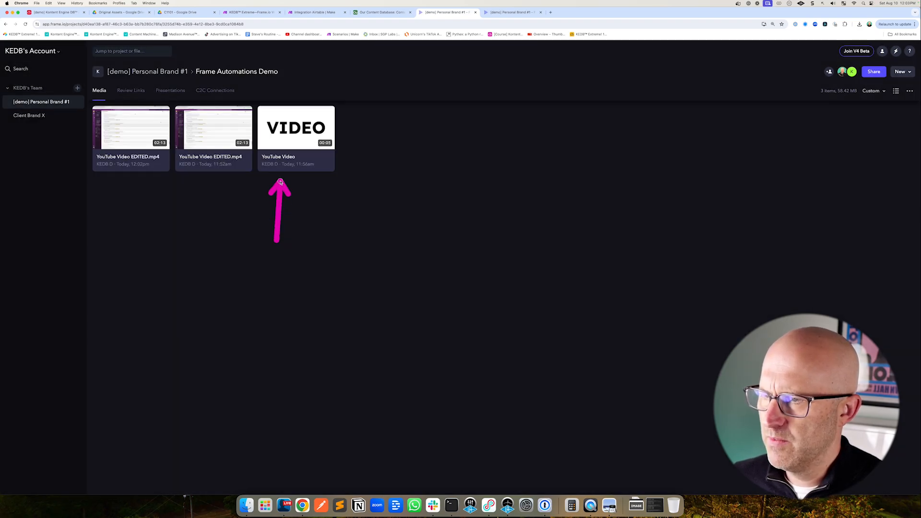
Widen the Content Type column in the base's All Content view
click(286, 146)
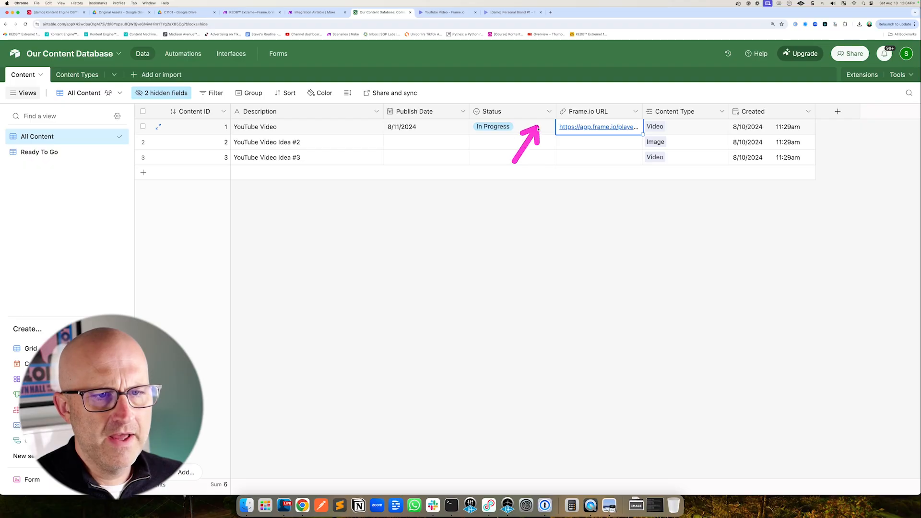
drag(730, 111, 794, 111)
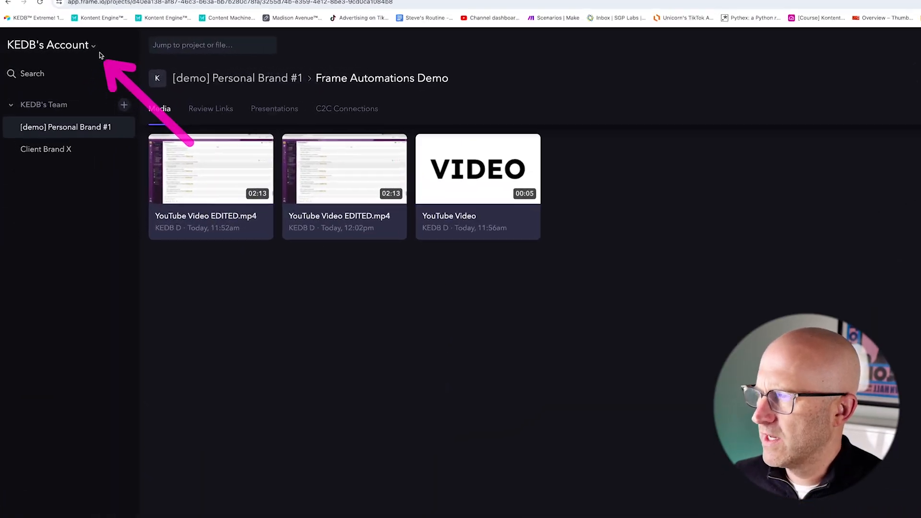
Open the Frame.io developer site's Tokens page and then its Webhooks page
click(65, 51)
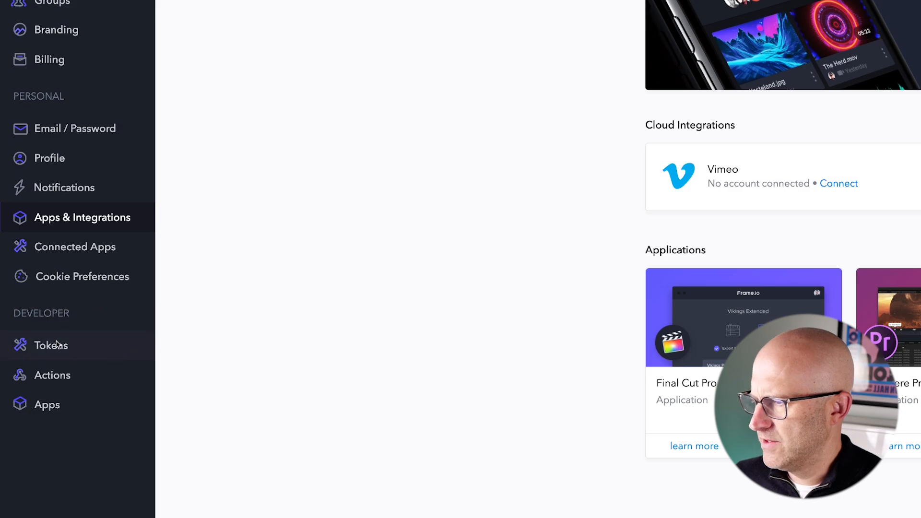
click(58, 346)
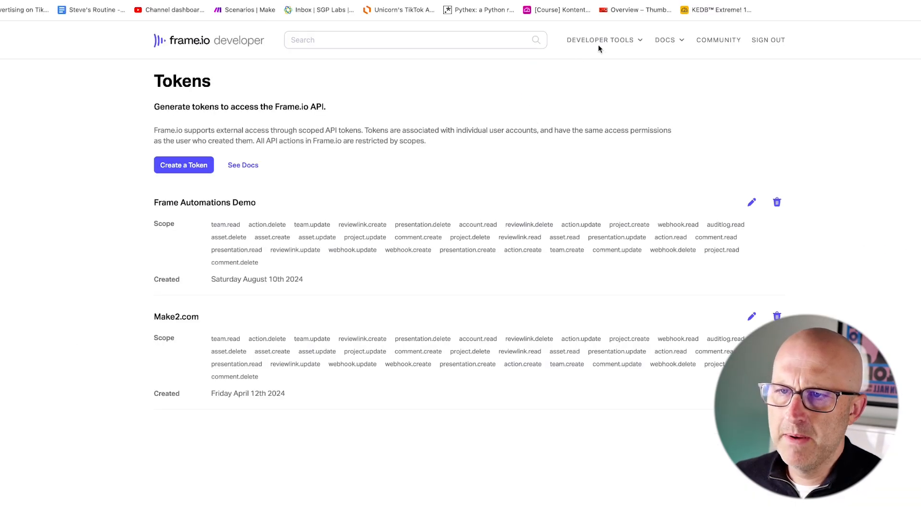
click(603, 41)
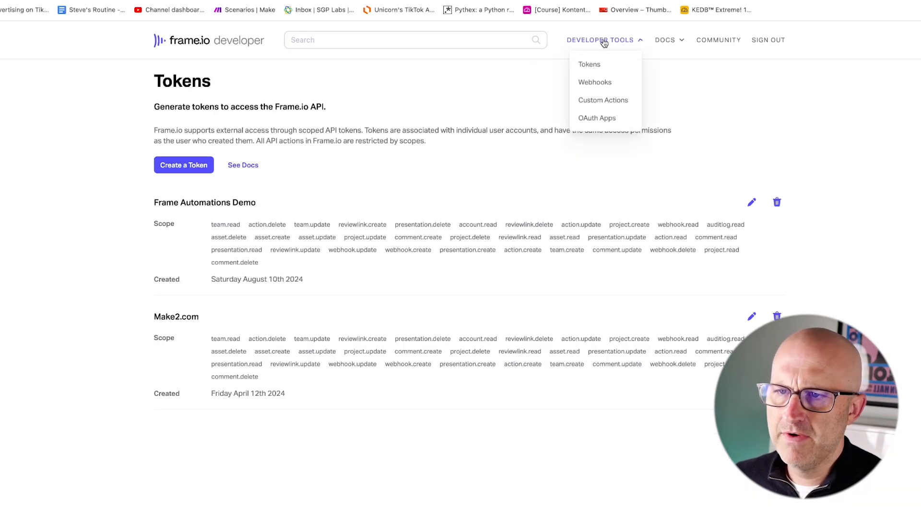
click(595, 82)
Save the Integration Airtable scenario and rename it Frame.io Create Placeholder
click(319, 14)
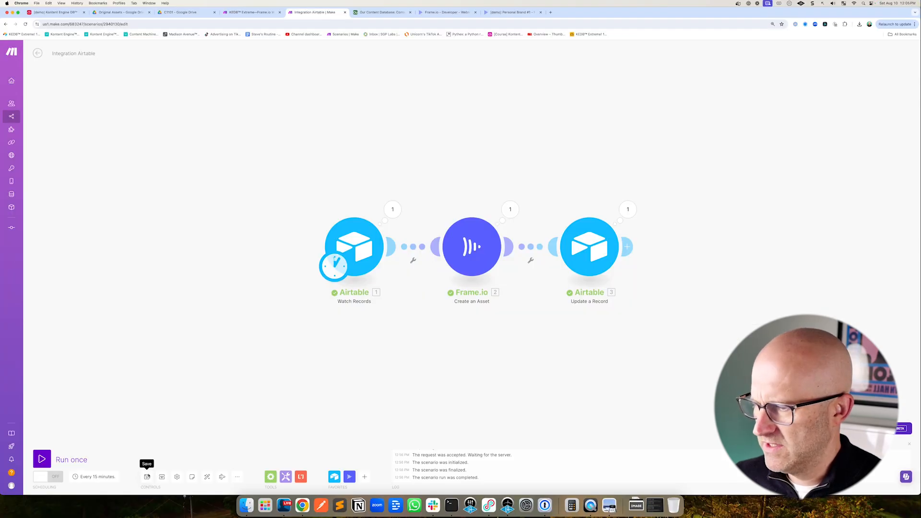
click(147, 477)
click(38, 53)
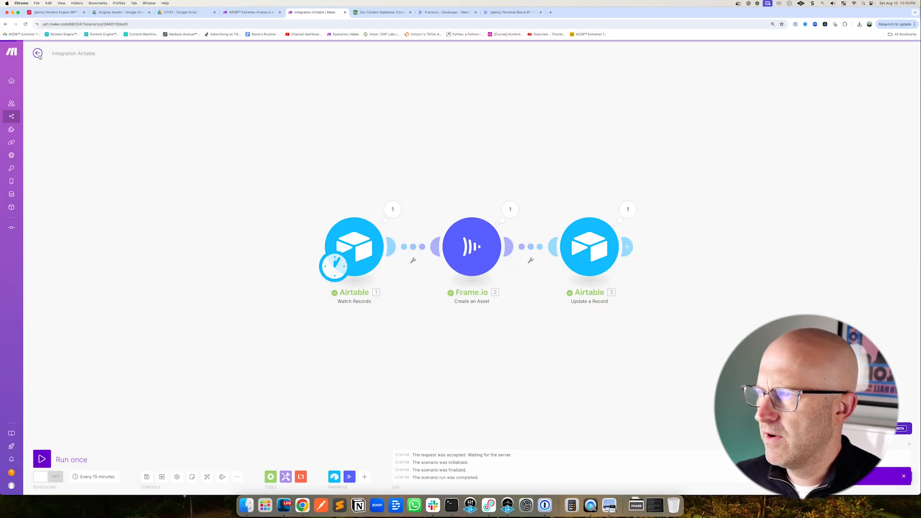
drag(135, 54, 53, 44)
text(Frame.io C)
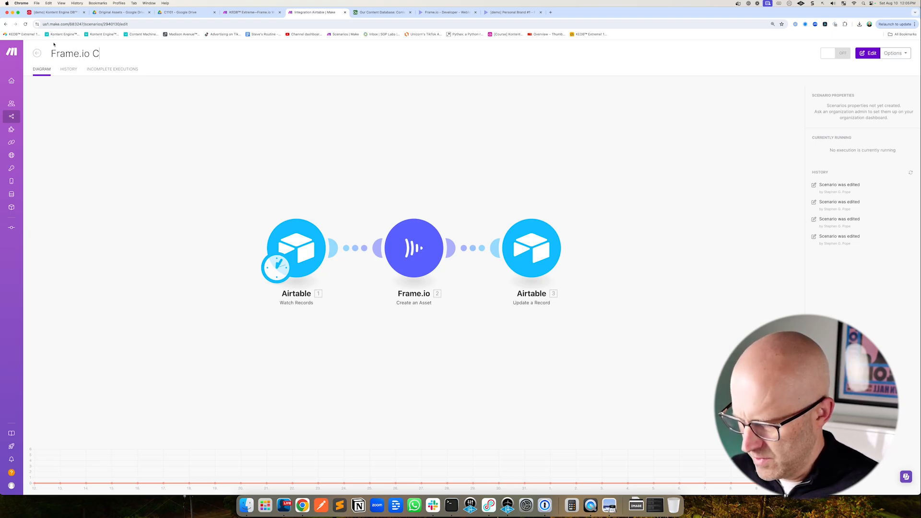
text(reate Placehold)
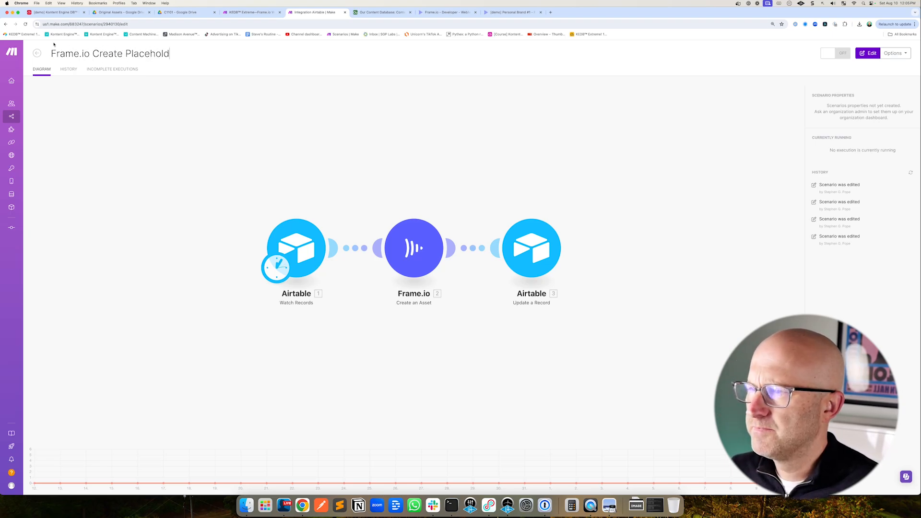
text(er)
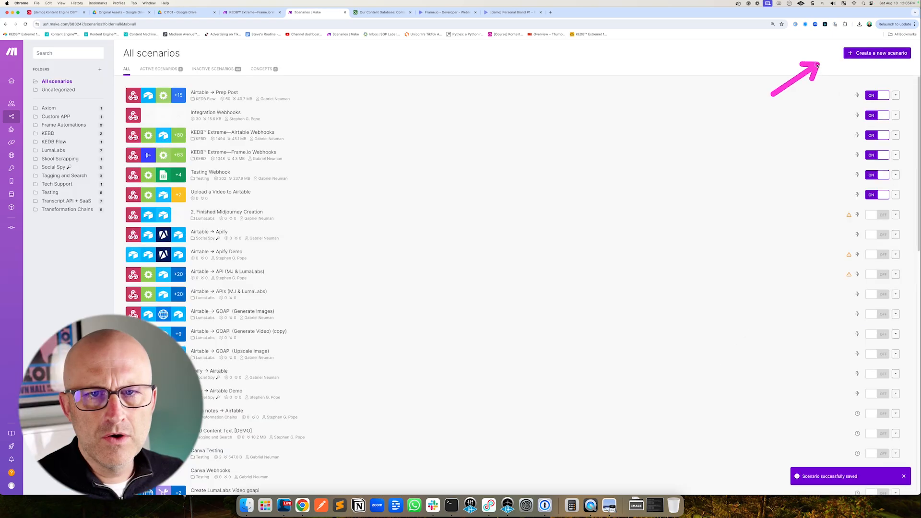
Create a new scenario whose trigger is a Webhooks Custom webhook with a newly added hook
click(870, 53)
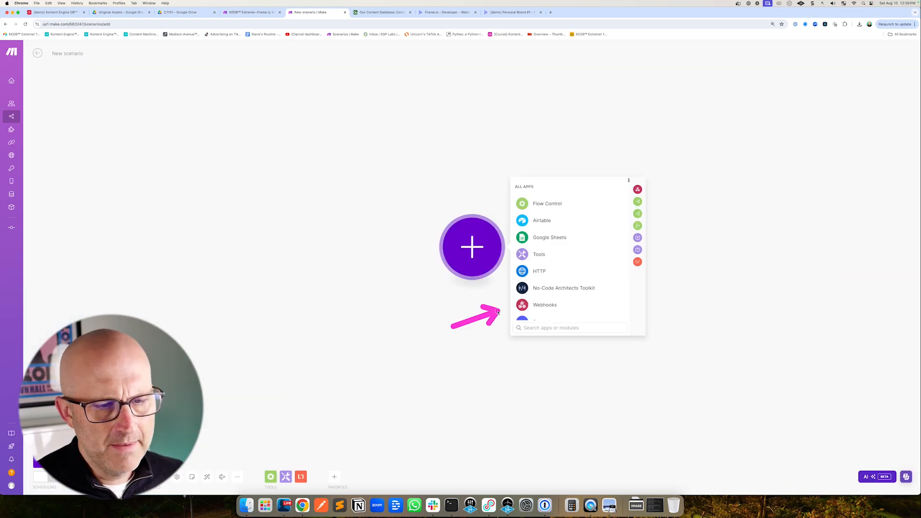
click(531, 306)
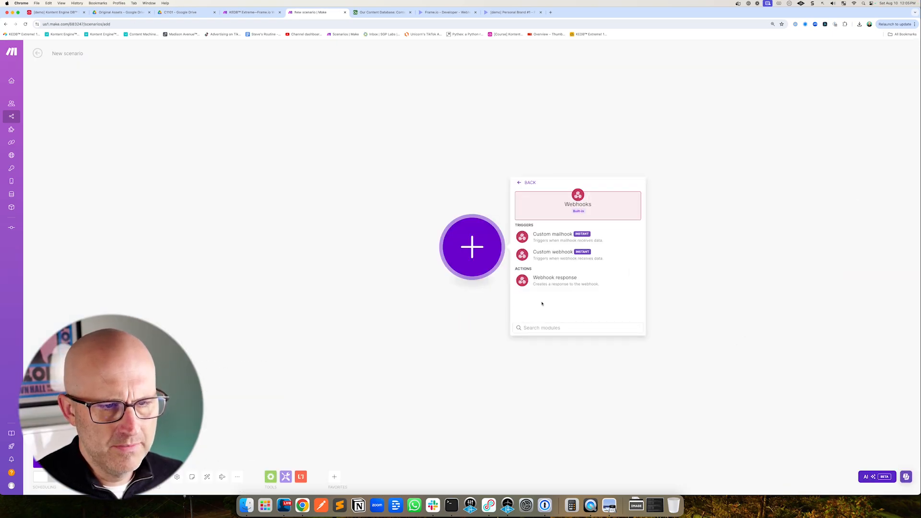
click(565, 257)
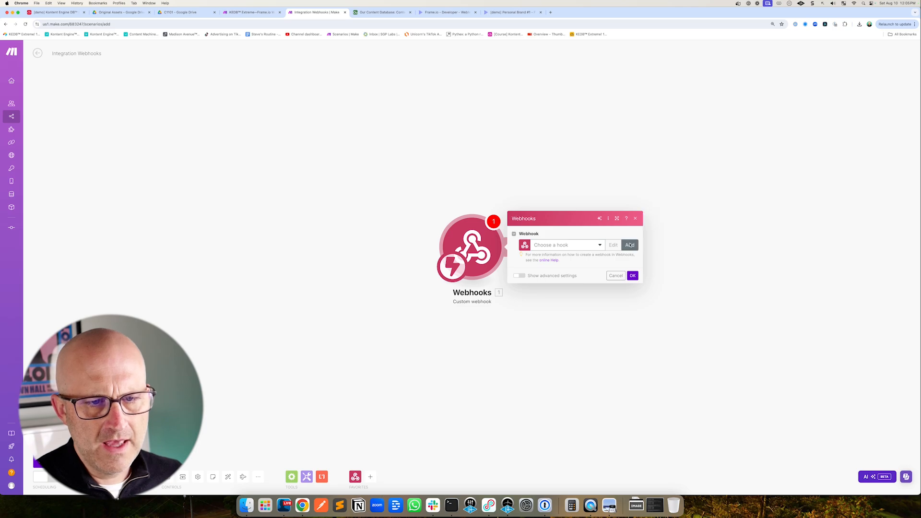
click(630, 245)
click(764, 295)
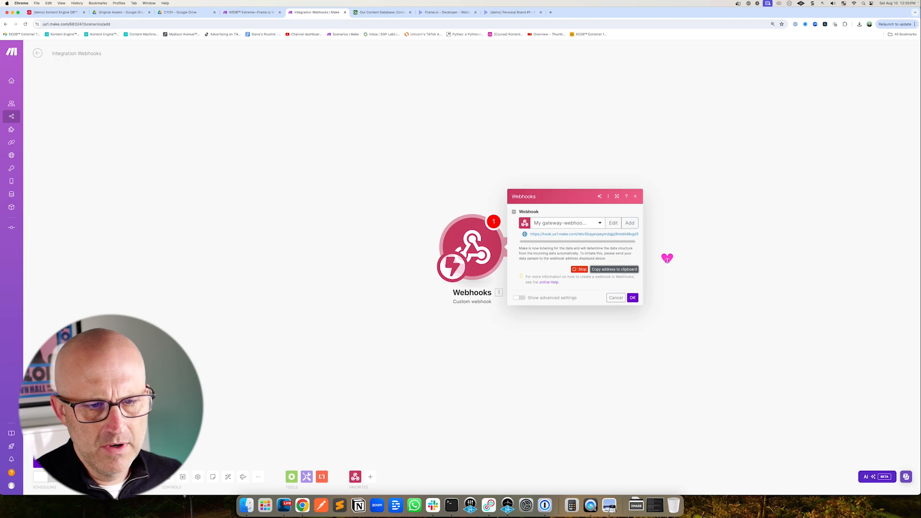
click(632, 298)
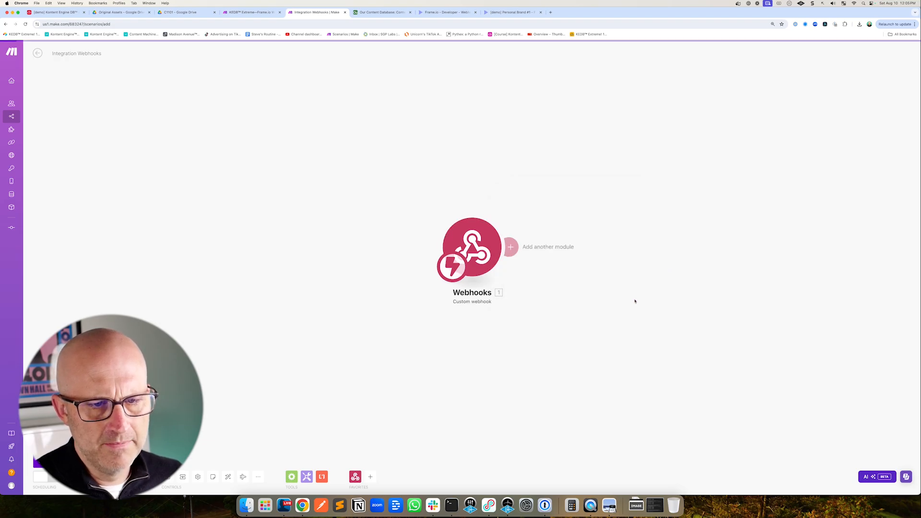
Start a new Frame.io webhook named Frame Automation Demo and paste the Make webhook address as its URL
click(442, 13)
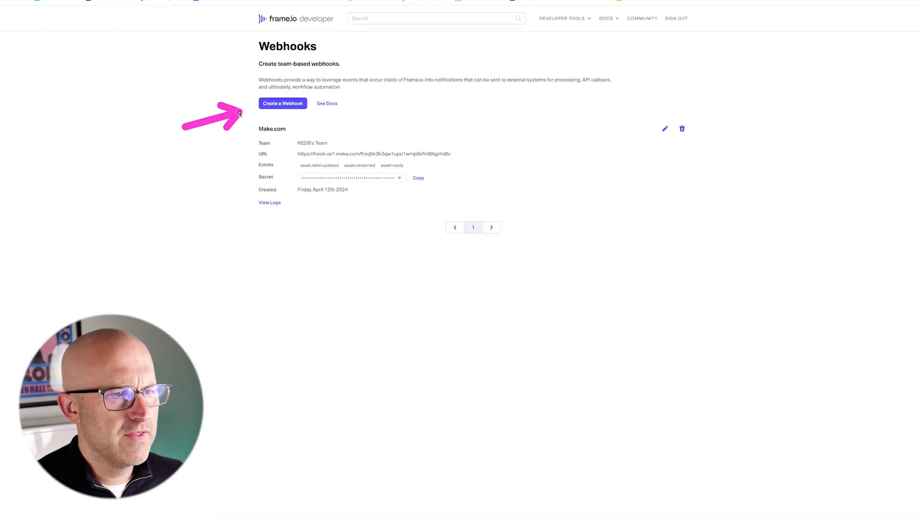
click(314, 115)
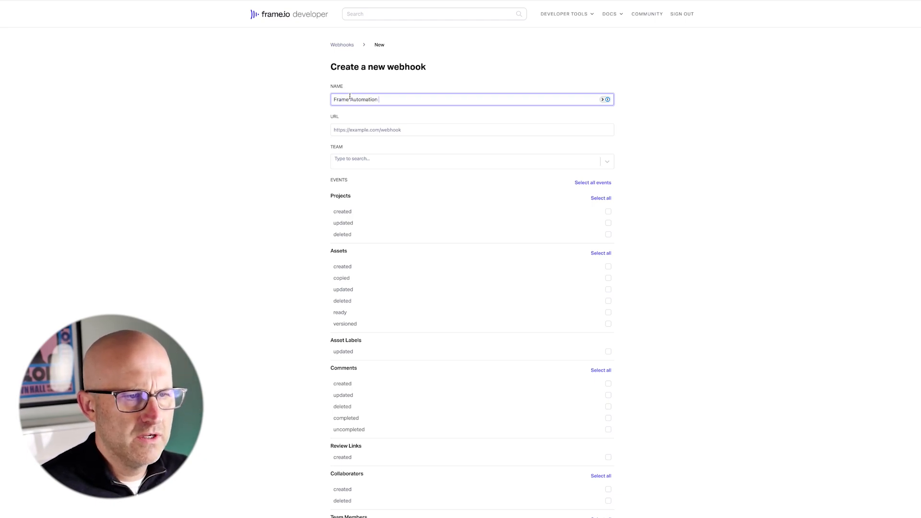
click(346, 130)
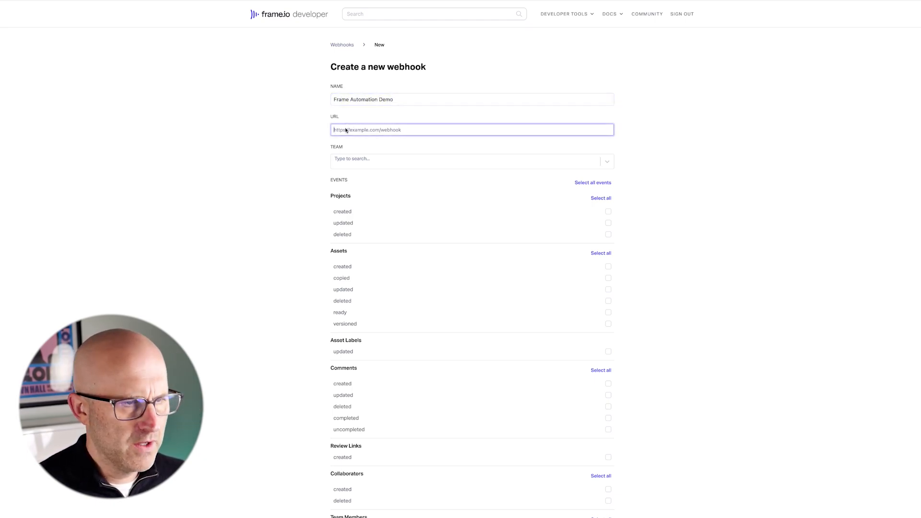
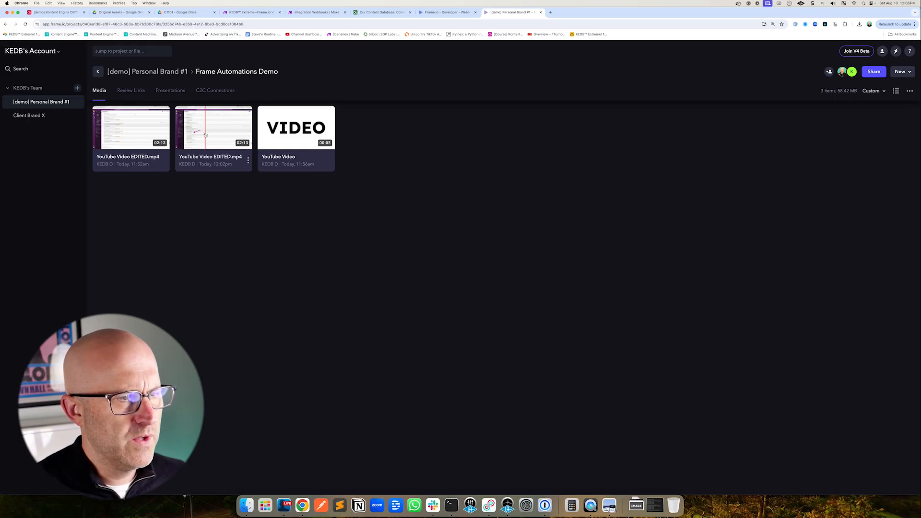
Set the webhook's team to KEDB's Team
drag(206, 127, 255, 136)
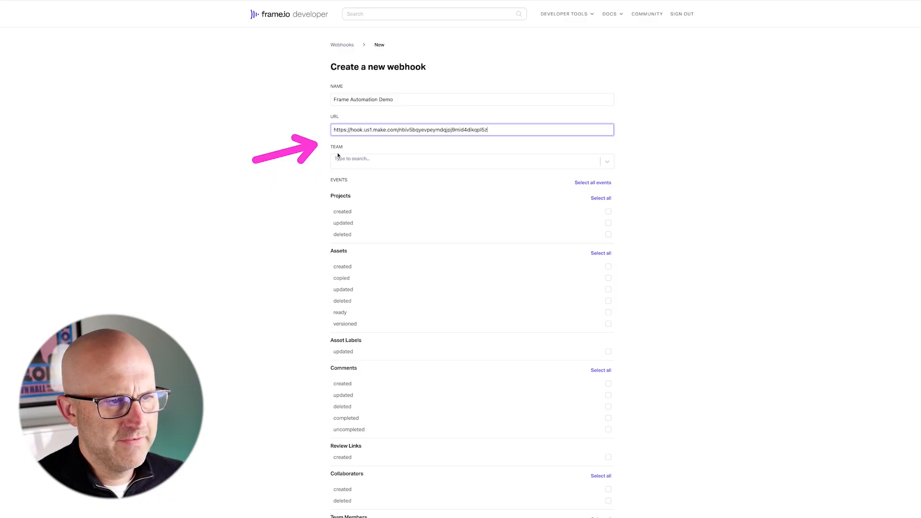
click(364, 161)
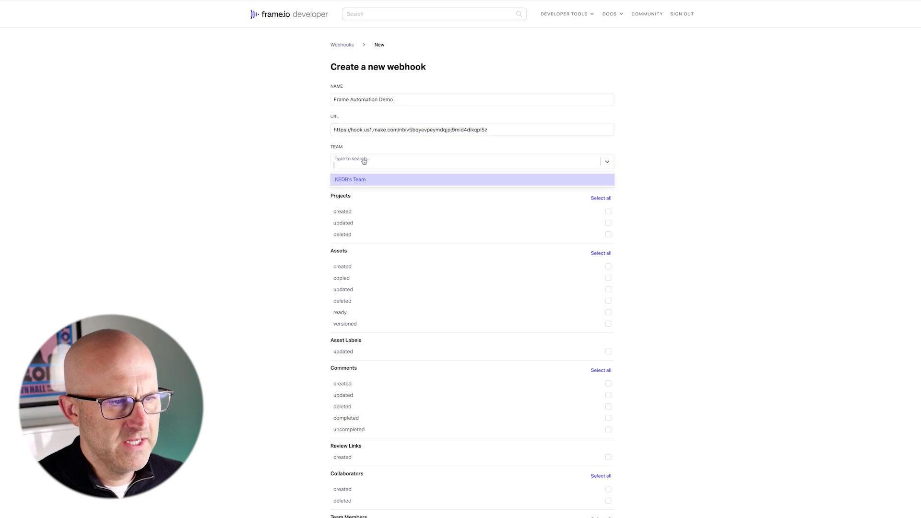
click(363, 180)
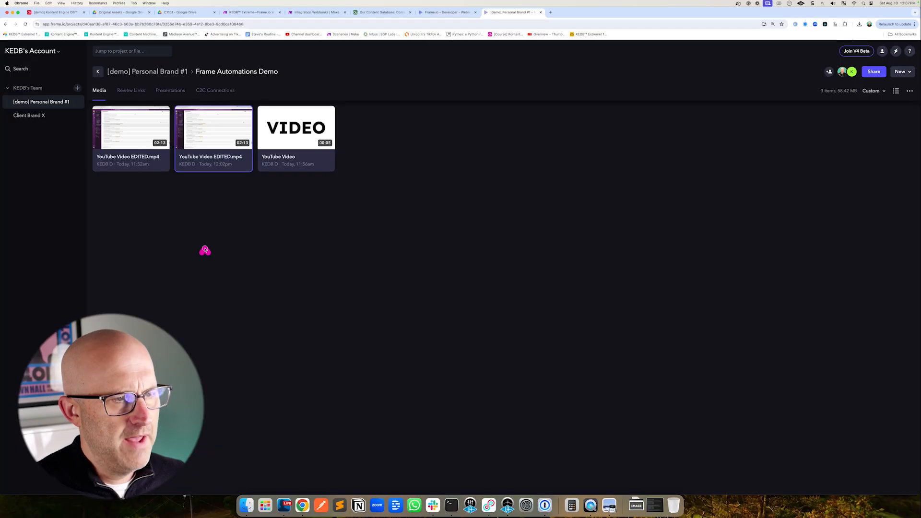
Enable the Assets versioned event for the webhook and review the remaining events
mouse_move(204, 250)
mouse_down()
mouse_move(224, 197)
mouse_move(204, 192)
mouse_move(213, 192)
mouse_up()
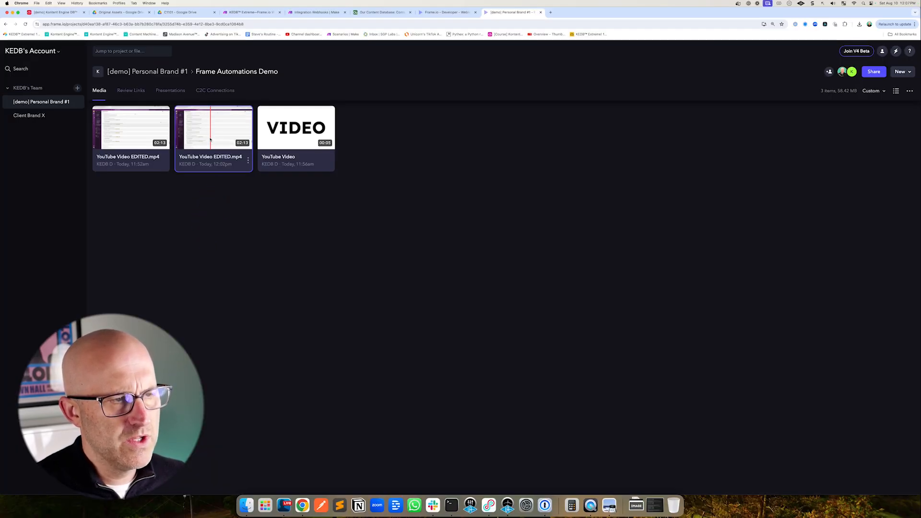
mouse_move(214, 132)
mouse_down()
mouse_move(293, 129)
mouse_move(206, 138)
mouse_up()
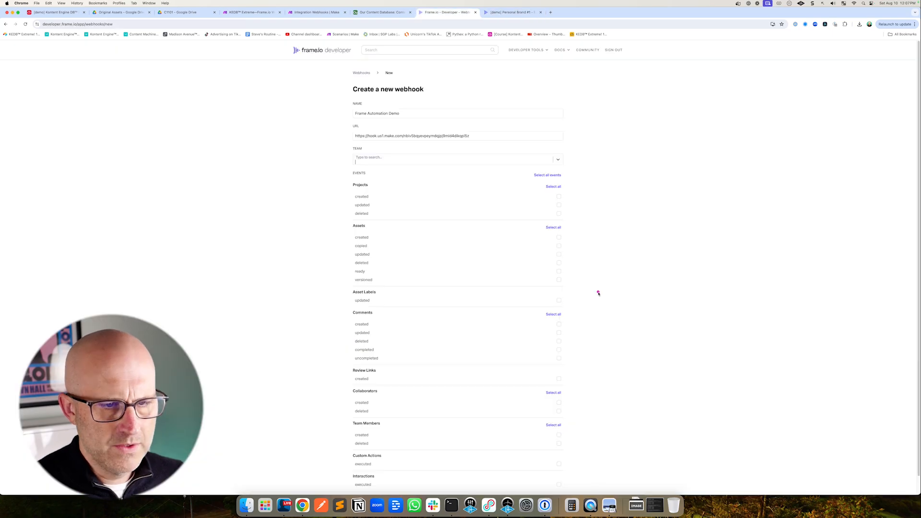
drag(601, 298, 572, 282)
click(559, 281)
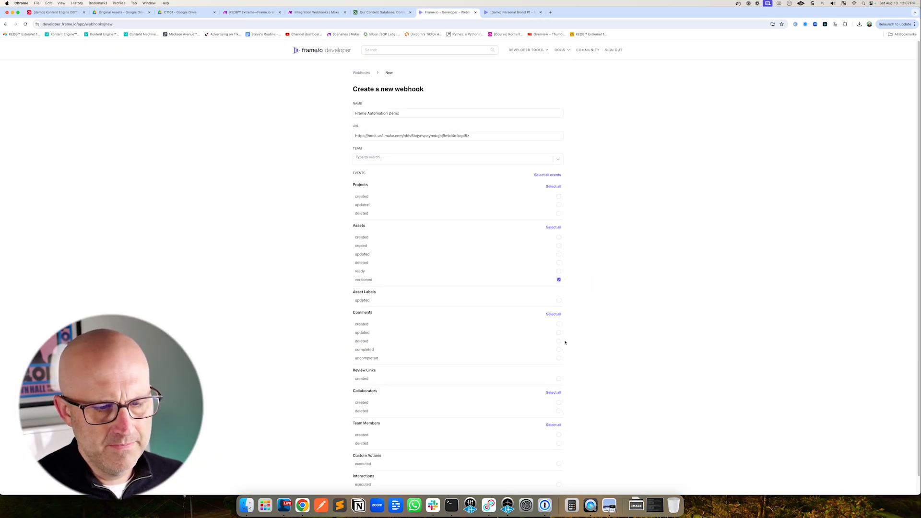
scroll(565, 342, down, 1)
drag(434, 461, 401, 485)
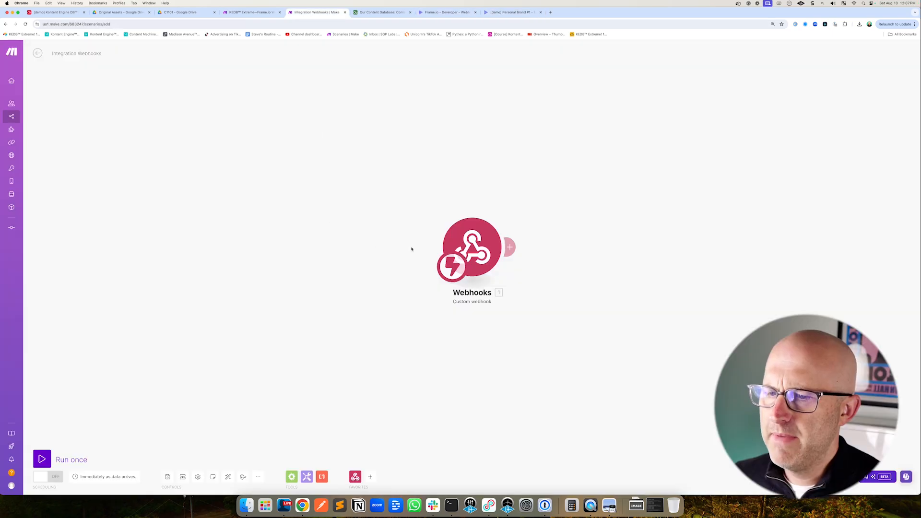
Save the new scenario and rename it Frame.io Stacking
click(168, 477)
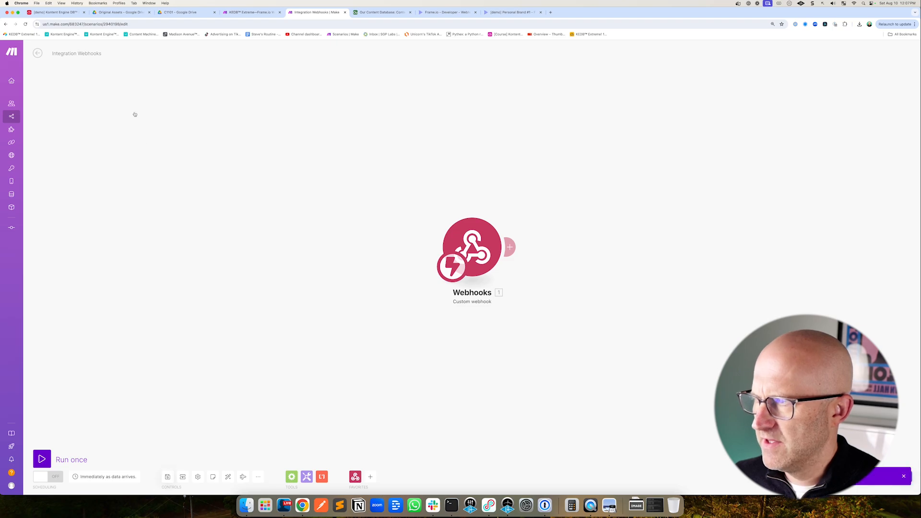
click(96, 56)
key(BackSpace)
key(BackSpace)
key(BackSpace)
key(BackSpace)
key(BackSpace)
key(BackSpace)
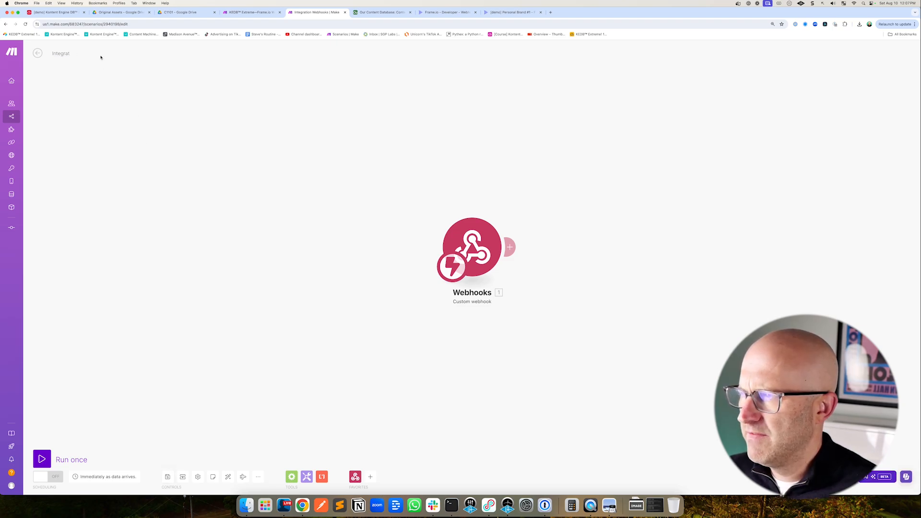
text(Frame.io Stacking)
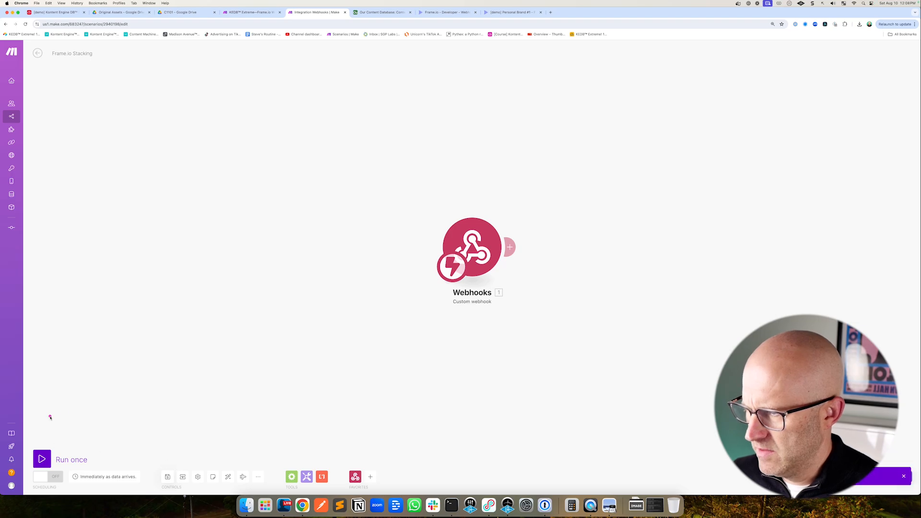
Run the scenario once and, in Frame.io, stack the newer YouTube Video EDITED.mp4 onto the earlier one
click(41, 459)
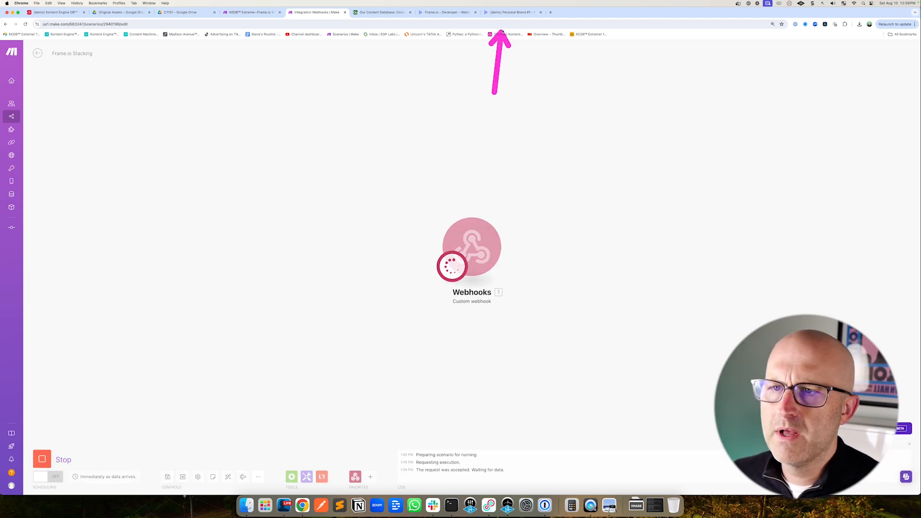
click(508, 13)
drag(210, 137, 278, 134)
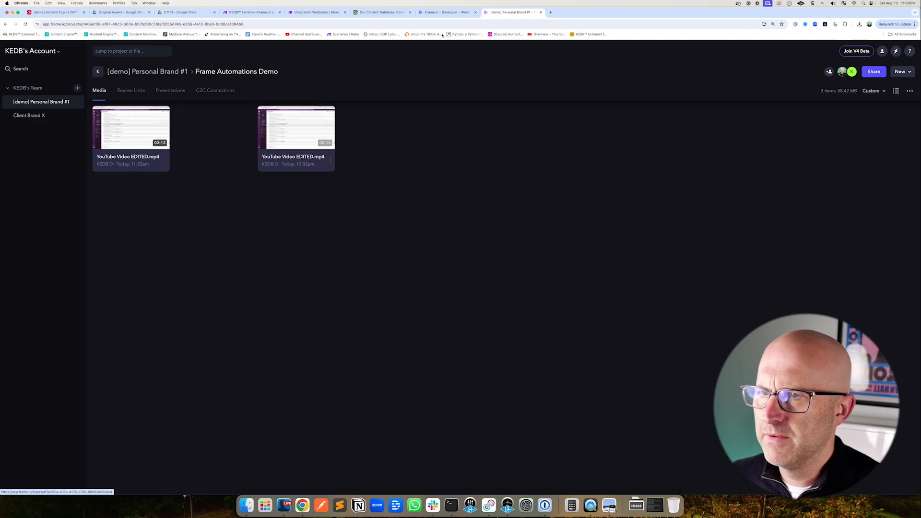
click(446, 12)
click(327, 13)
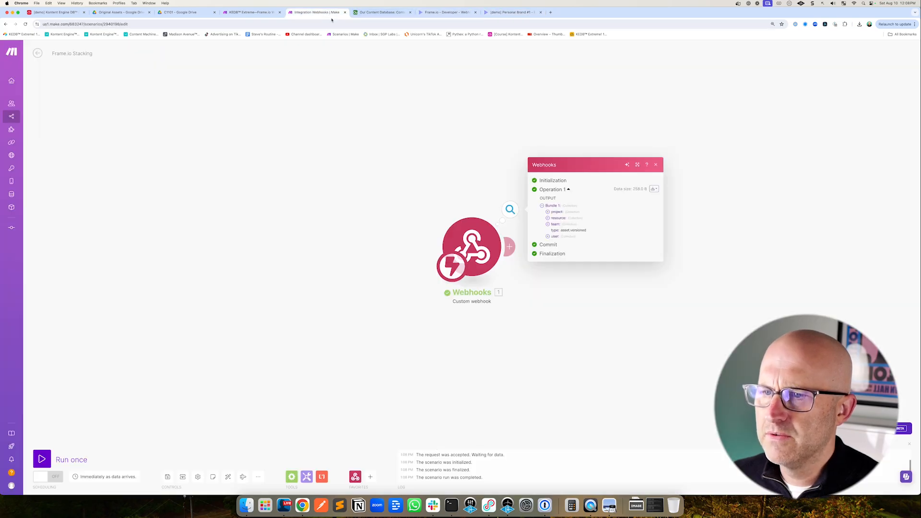
Inspect the webhook's received output bundle
click(456, 183)
click(510, 209)
mouse_move(639, 205)
mouse_down()
mouse_move(594, 214)
mouse_move(595, 231)
mouse_up()
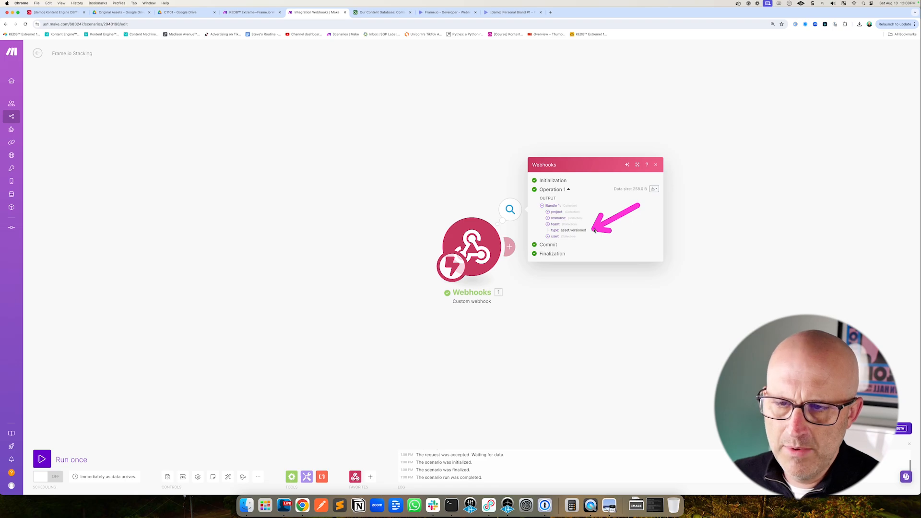
mouse_move(555, 328)
mouse_down()
mouse_move(574, 271)
mouse_move(413, 275)
mouse_up()
drag(435, 188, 396, 231)
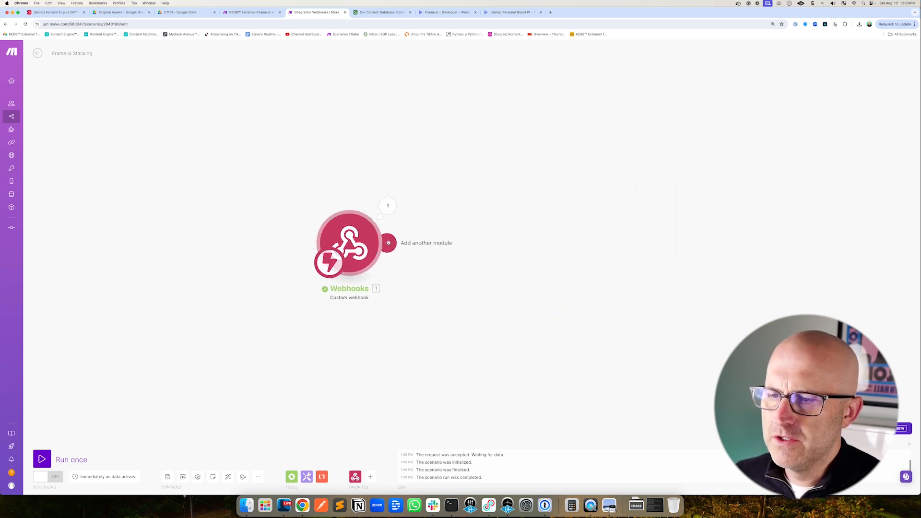
Add a Frame.io Make an API Call module after the webhook
click(387, 243)
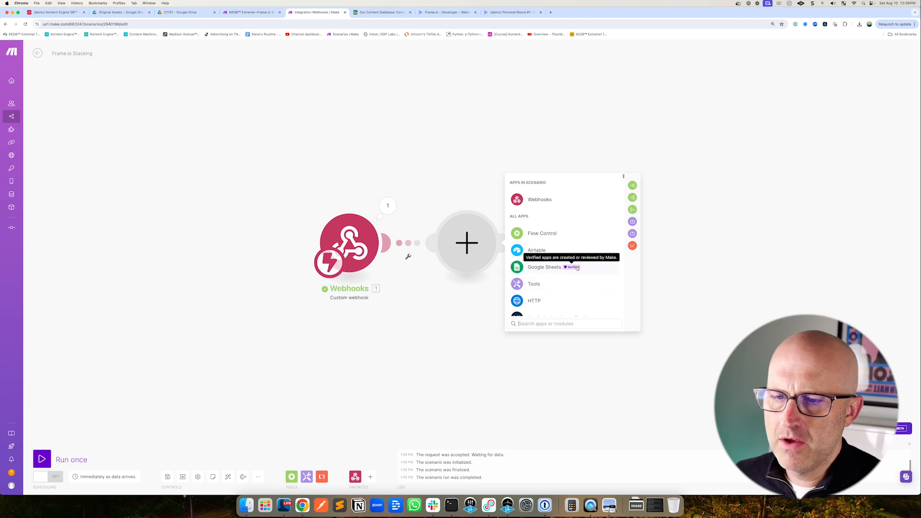
text(Frame)
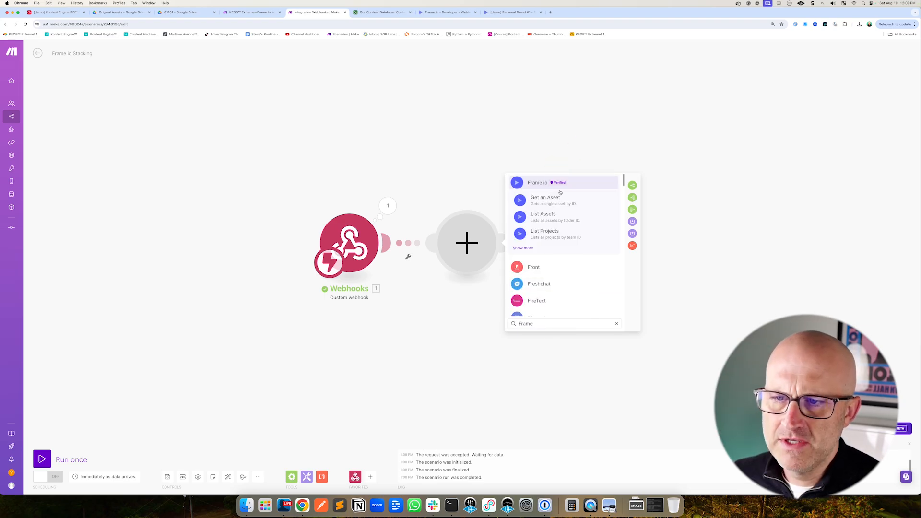
click(580, 247)
mouse_move(620, 244)
mouse_down()
mouse_move(596, 243)
mouse_move(583, 295)
mouse_move(551, 302)
mouse_up()
scroll(578, 277, down, 5)
scroll(577, 276, down, 1)
click(550, 307)
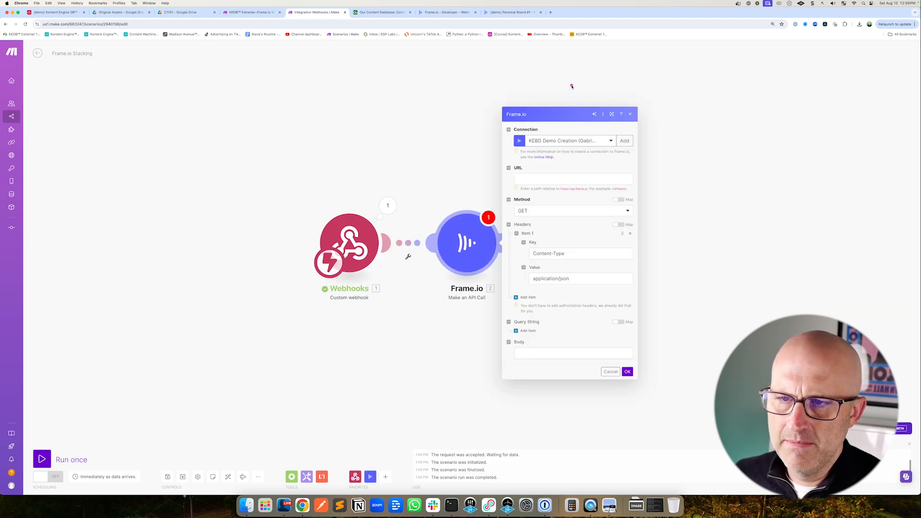
Set the API call module's connection to My Frame.io connection (KEDB Demo)
drag(572, 86, 540, 125)
click(567, 141)
drag(543, 222, 549, 184)
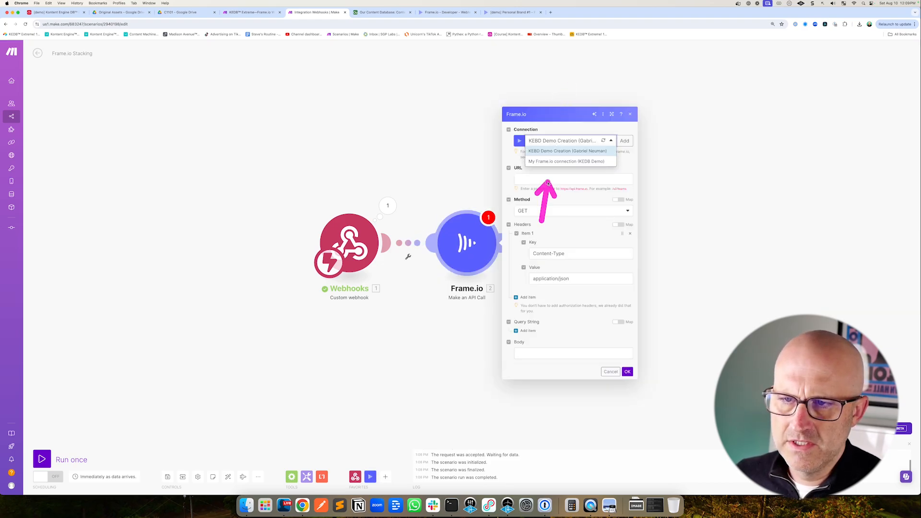
click(576, 161)
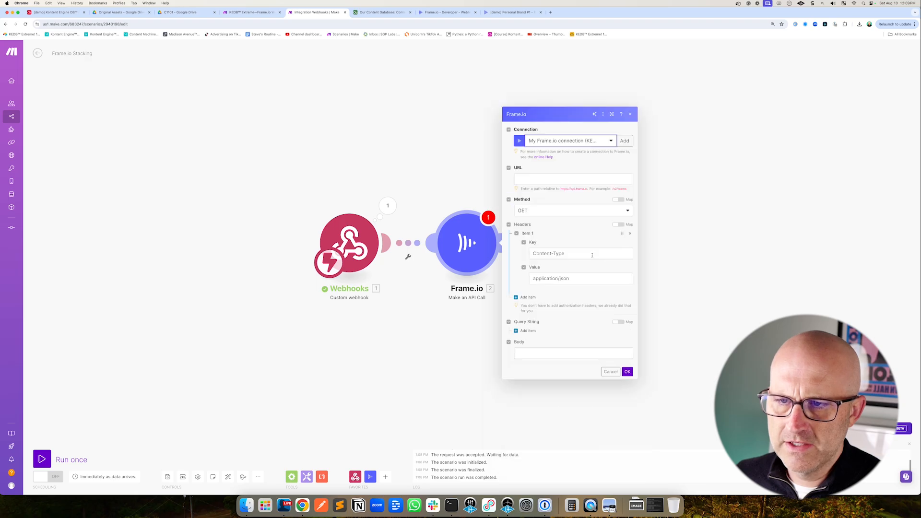
drag(568, 141, 531, 166)
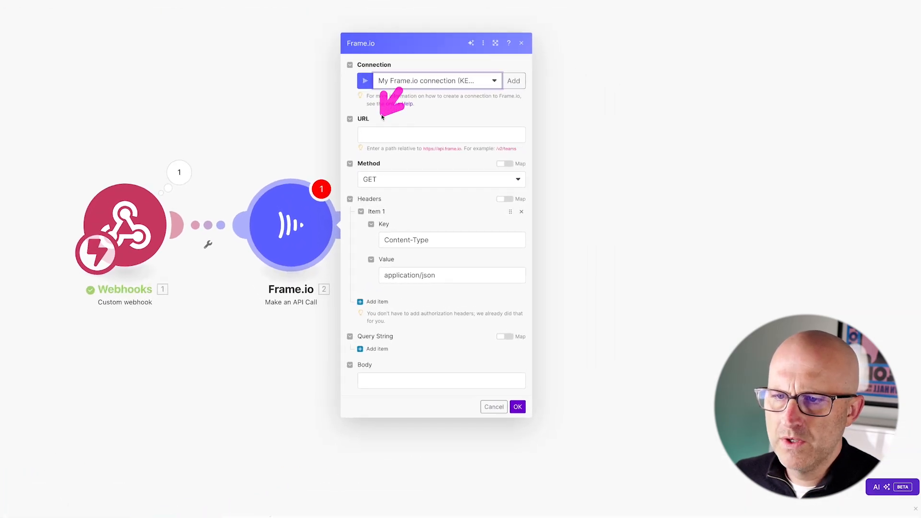
Set the API call URL to /v2/assets/ and close the module
click(365, 138)
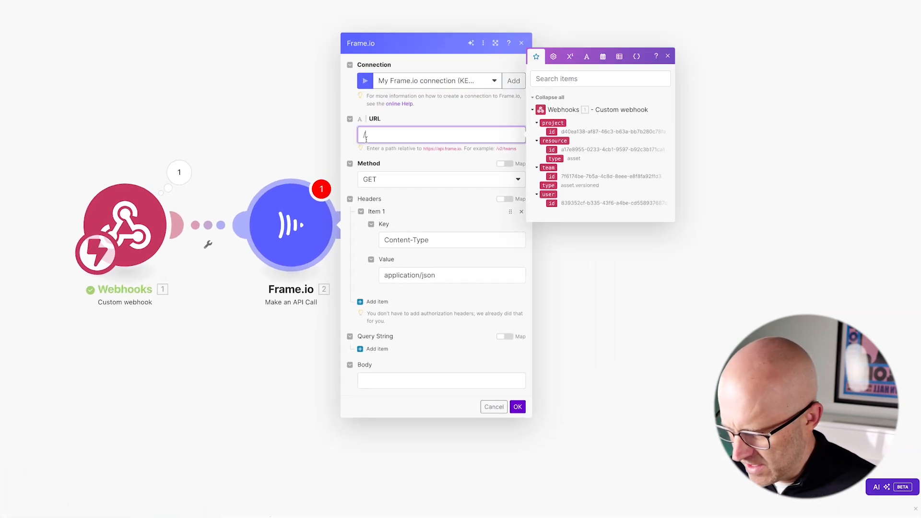
text(/v2/assets)
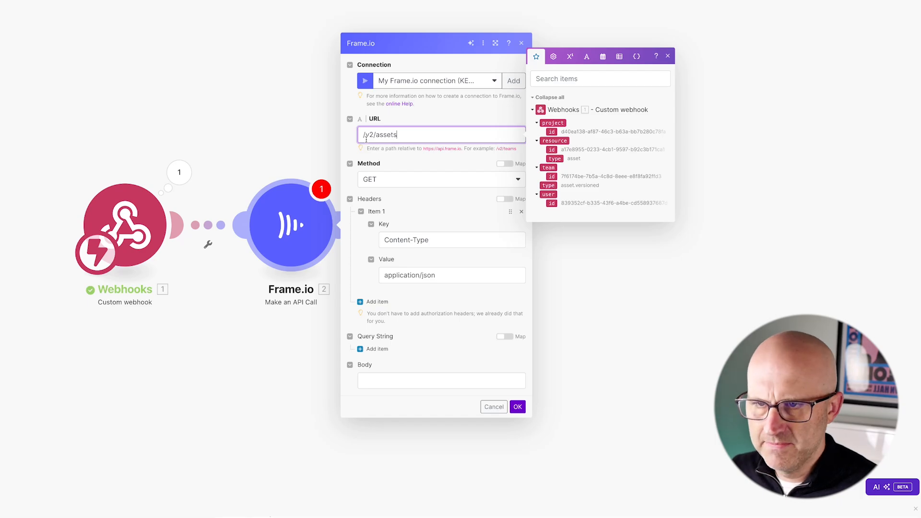
text(/)
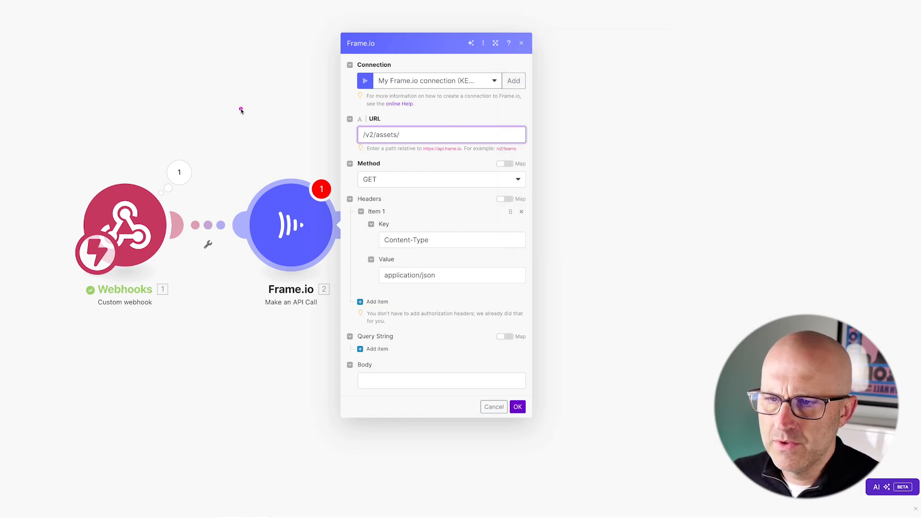
drag(80, 111, 113, 169)
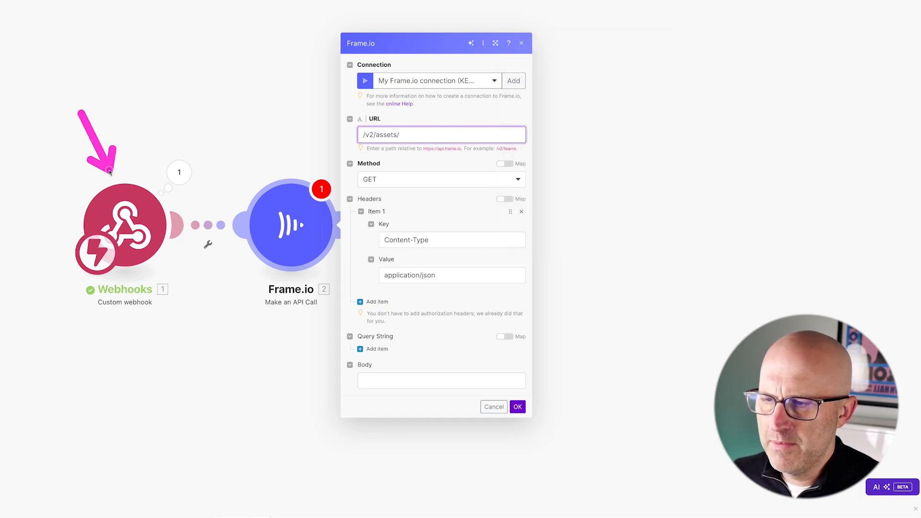
drag(464, 150, 465, 199)
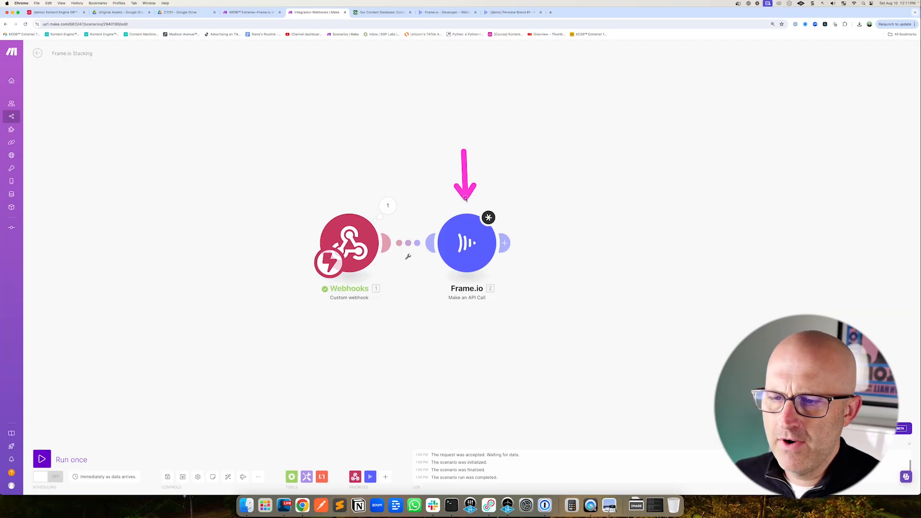
Review the version-stacked video in the Frame.io project alongside the API call settings
click(474, 247)
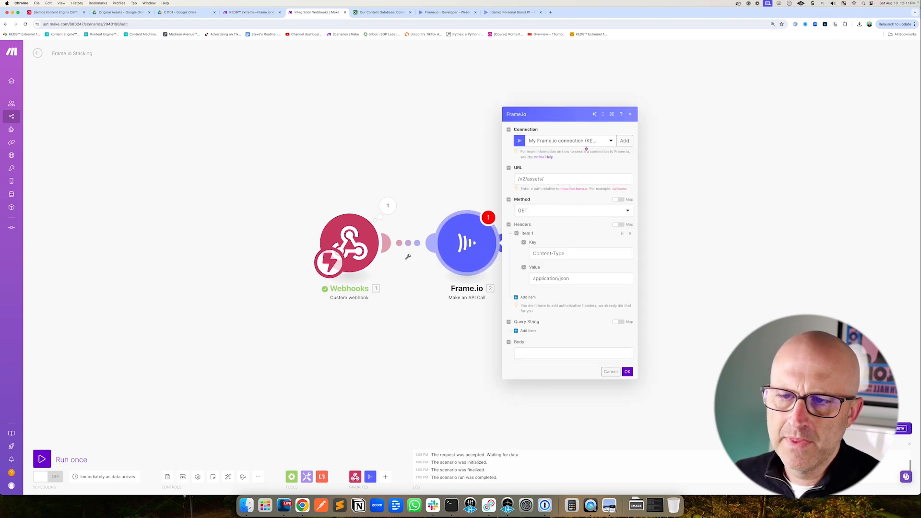
drag(589, 138, 552, 174)
click(513, 12)
mouse_move(302, 167)
mouse_down()
mouse_move(212, 144)
mouse_move(241, 140)
mouse_move(215, 123)
mouse_move(243, 139)
mouse_move(231, 131)
mouse_up()
drag(136, 134, 273, 123)
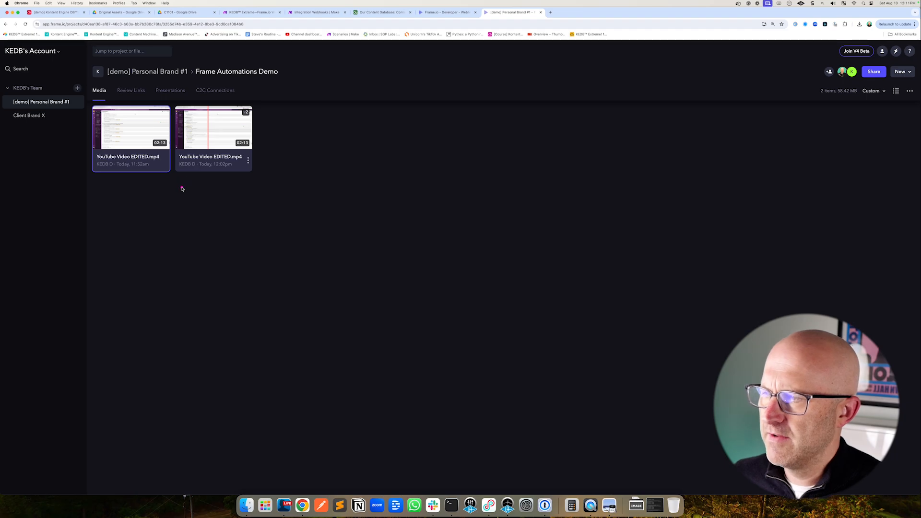
drag(182, 189, 158, 120)
mouse_move(302, 150)
mouse_down()
mouse_move(254, 118)
mouse_move(248, 149)
mouse_move(245, 122)
mouse_up()
click(317, 13)
drag(429, 168, 426, 174)
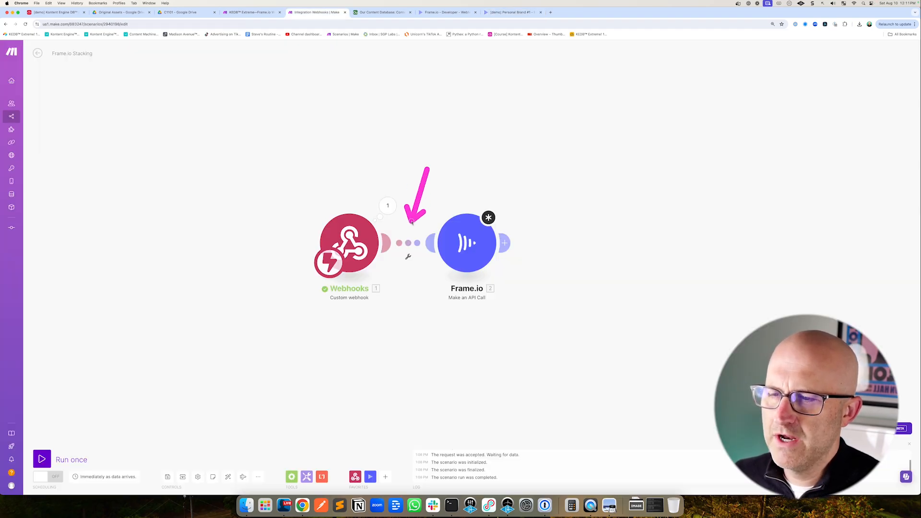
drag(393, 149, 390, 186)
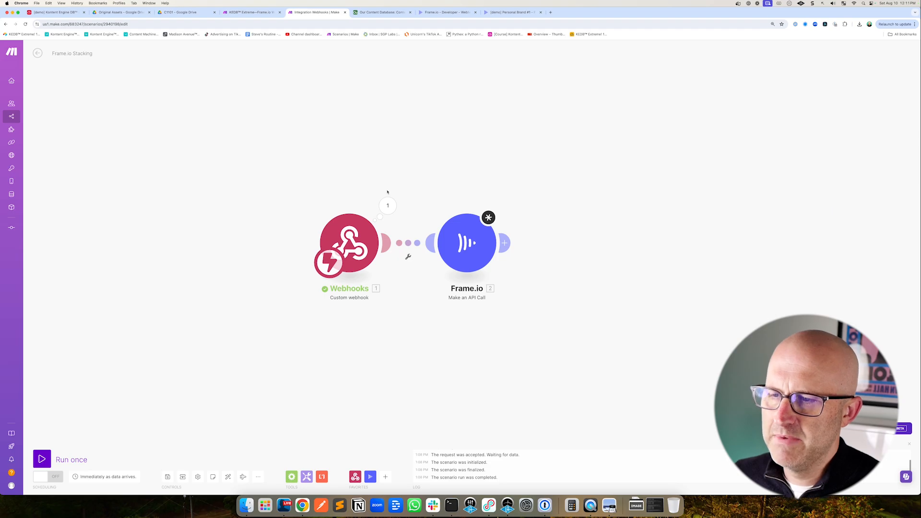
Insert a Frame.io Get an Asset module between the webhook and the API call
right_click(412, 243)
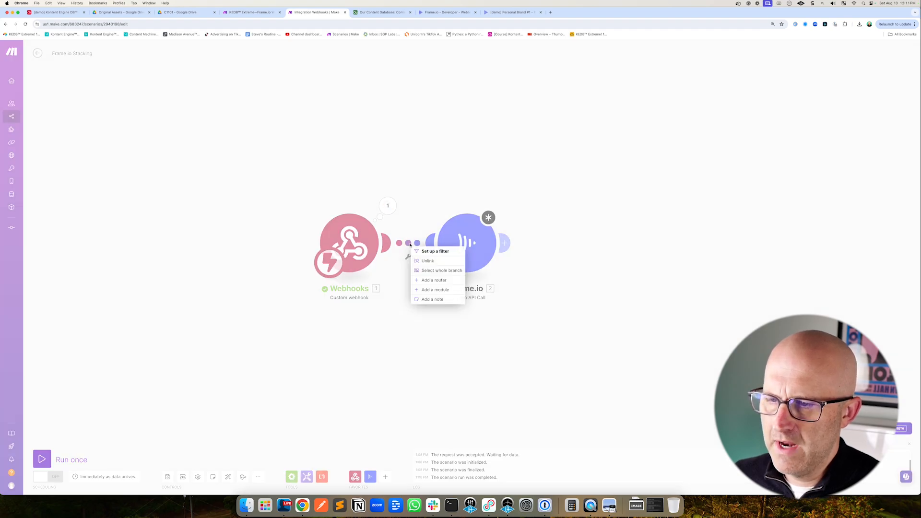
click(432, 290)
click(538, 221)
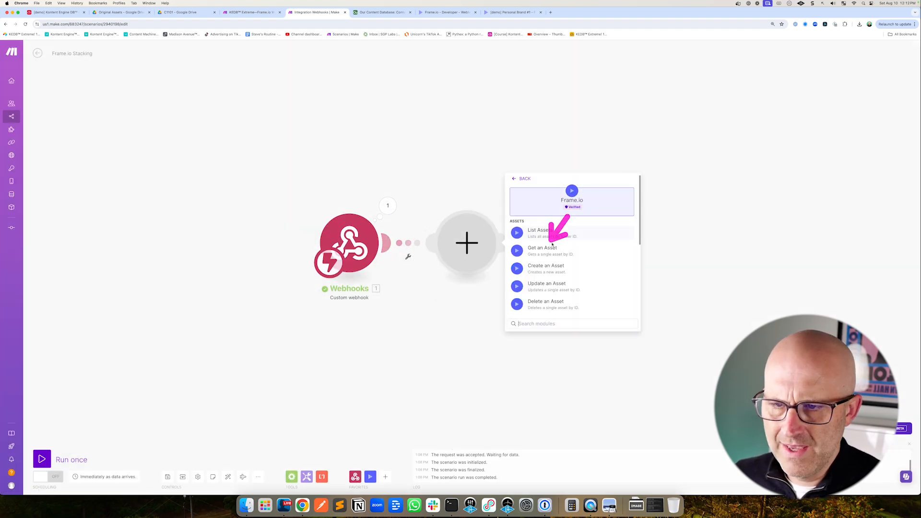
click(542, 232)
Set Get an Asset's connection to My Frame.io connection and map the webhook's resource ID as Asset ID
click(548, 189)
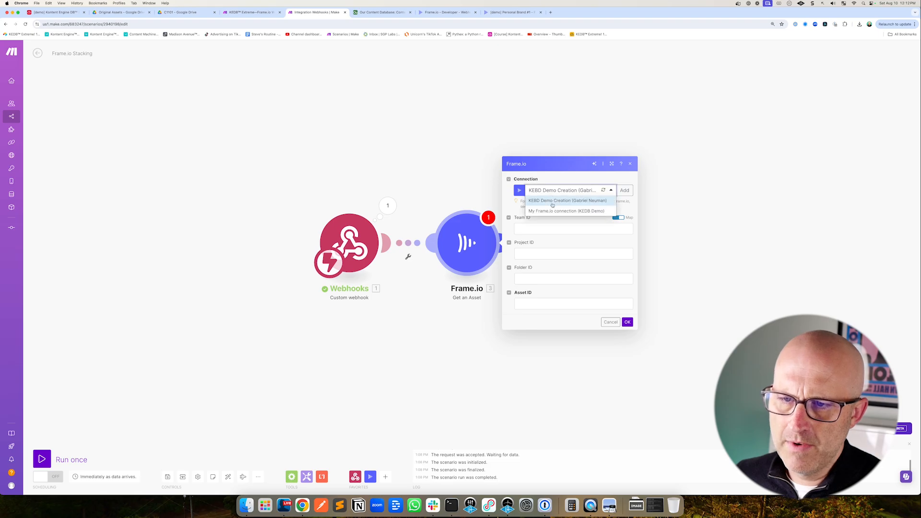
click(552, 210)
drag(582, 206, 549, 280)
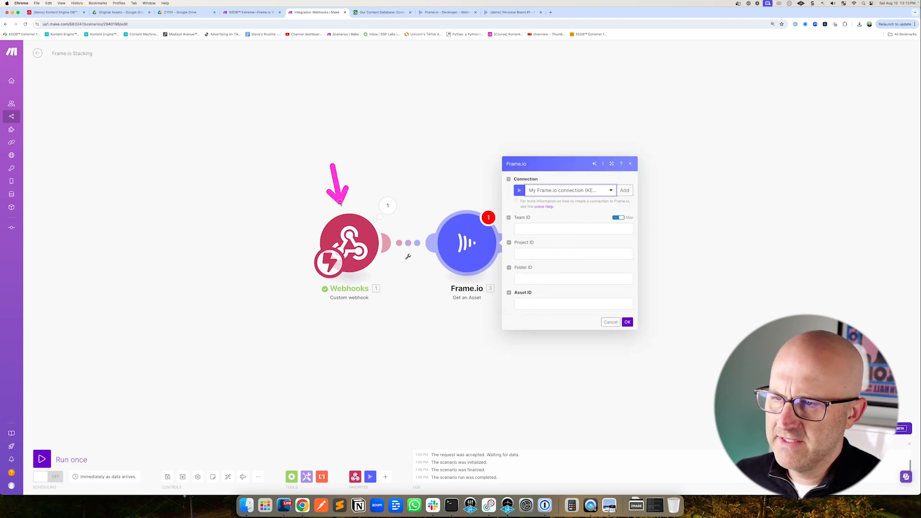
click(531, 301)
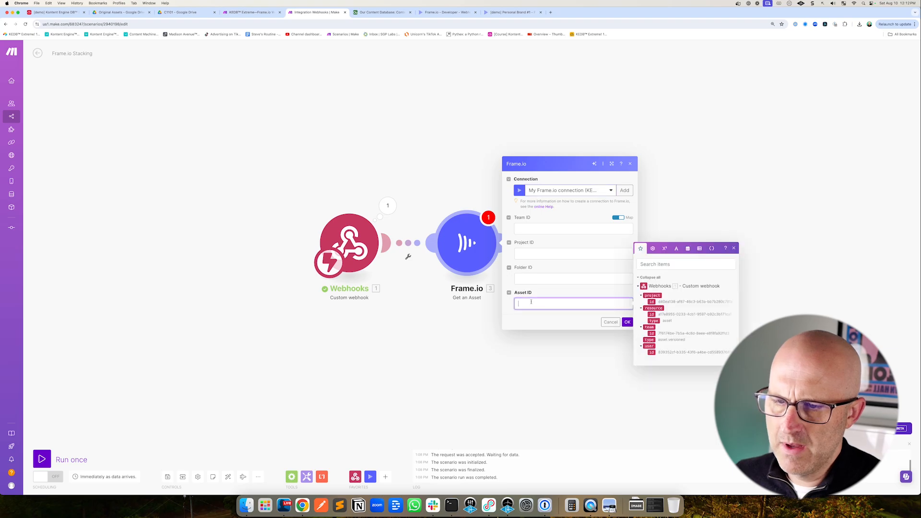
click(651, 315)
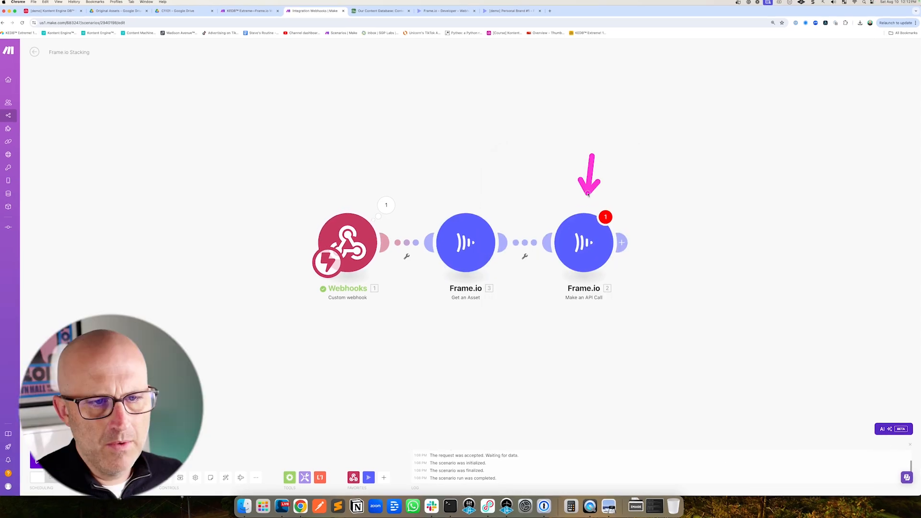
Set the API call URL to /v2/assets/, Get an Asset's Asset ID, then /children
click(523, 210)
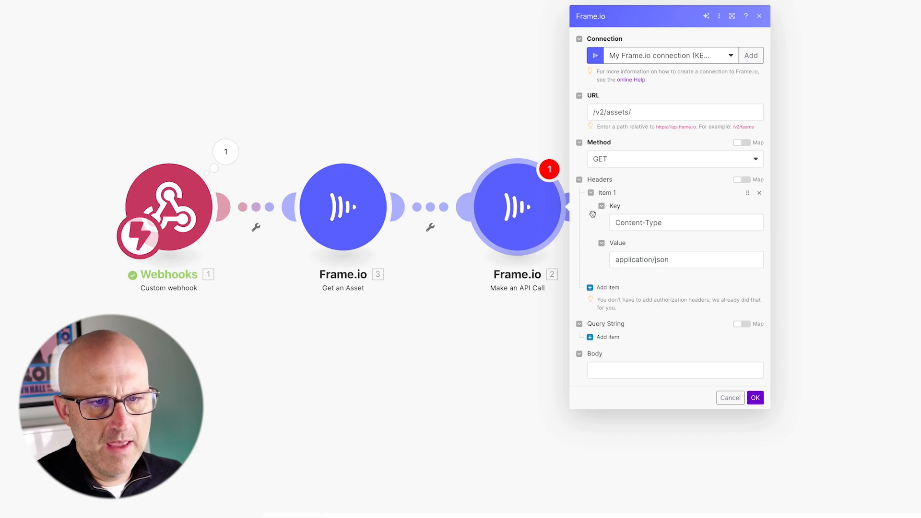
click(646, 114)
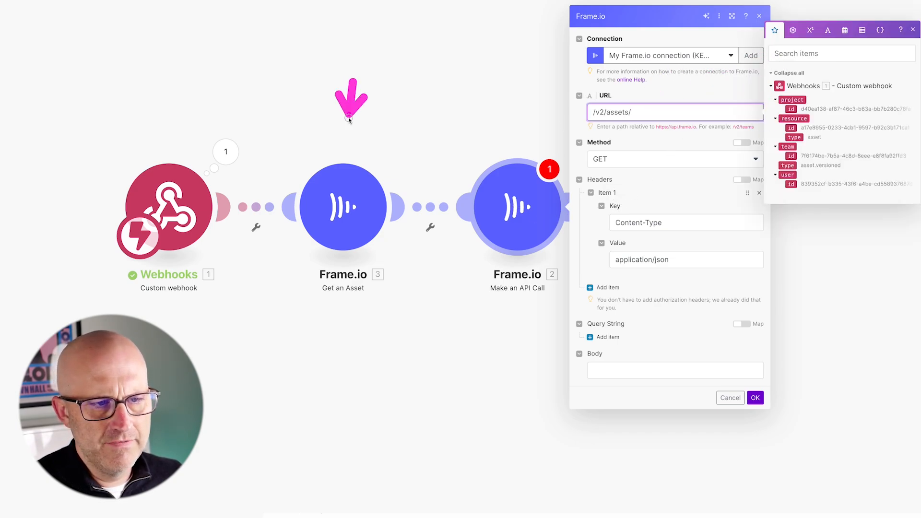
click(756, 398)
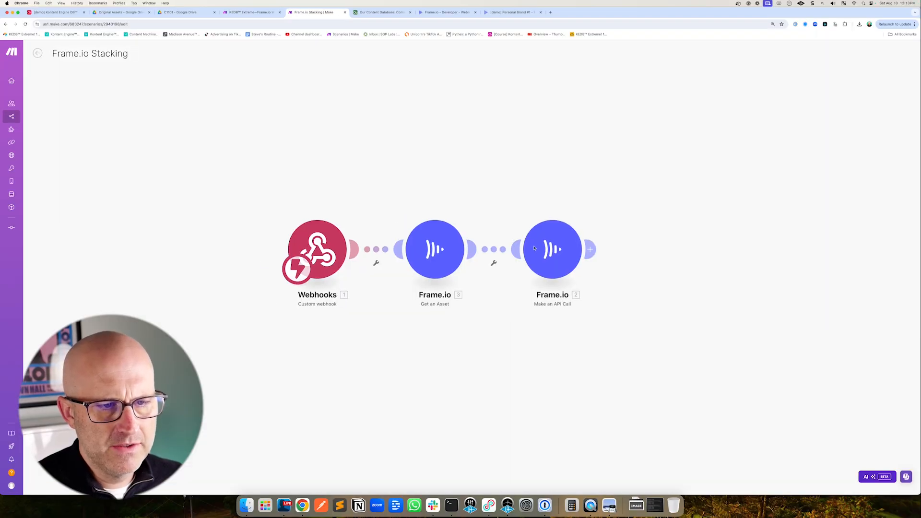
click(590, 255)
click(691, 182)
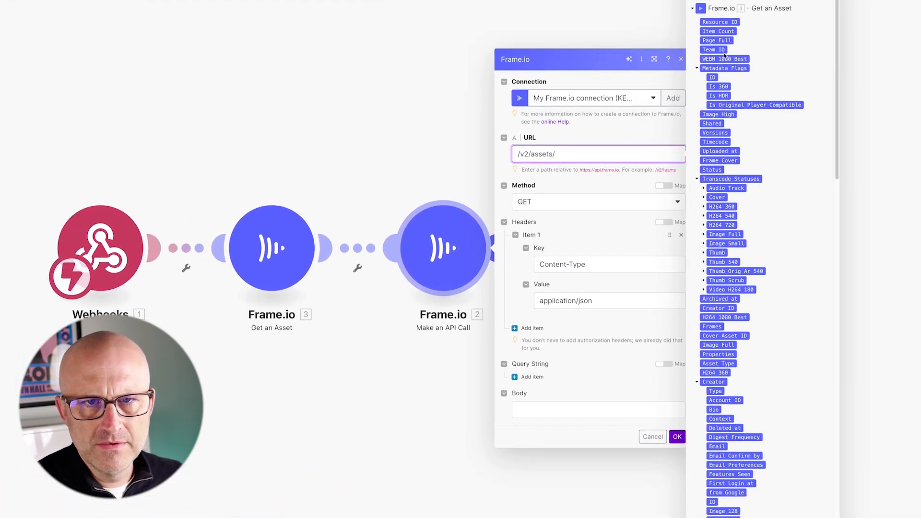
click(761, 0)
text(asset)
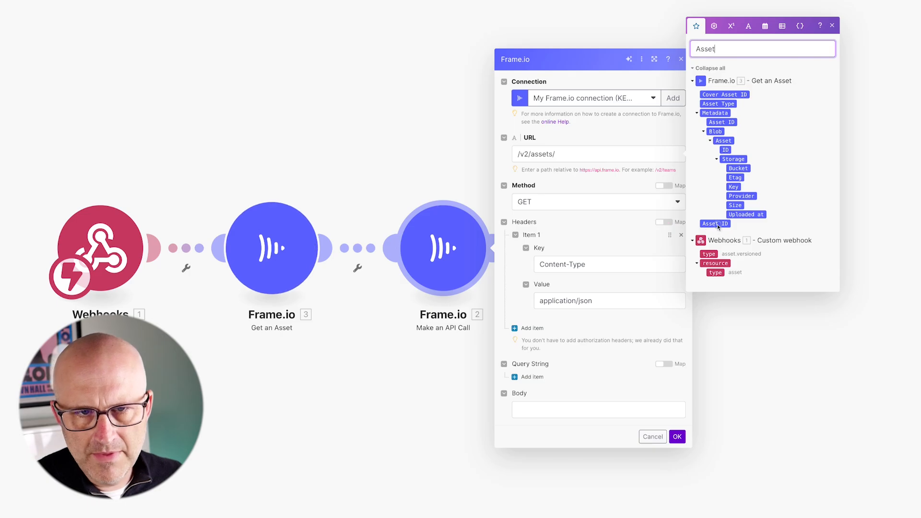
click(569, 155)
click(716, 224)
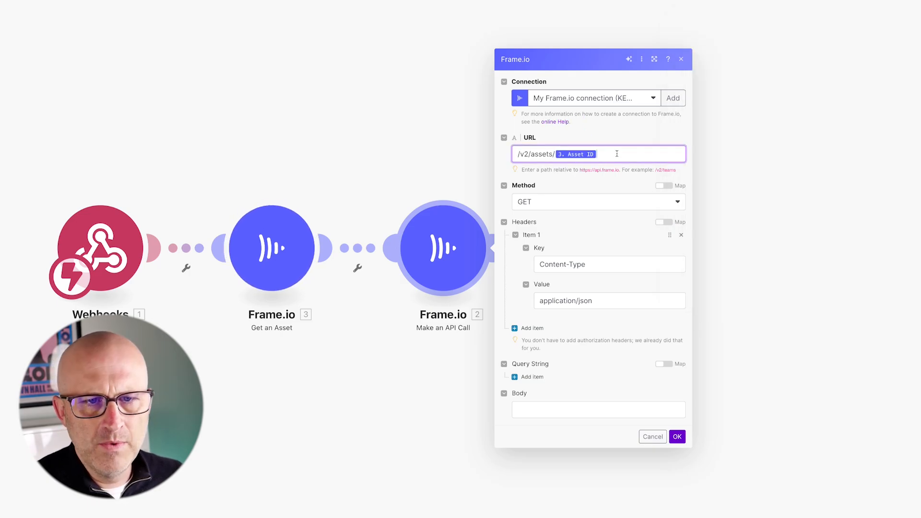
text(/children)
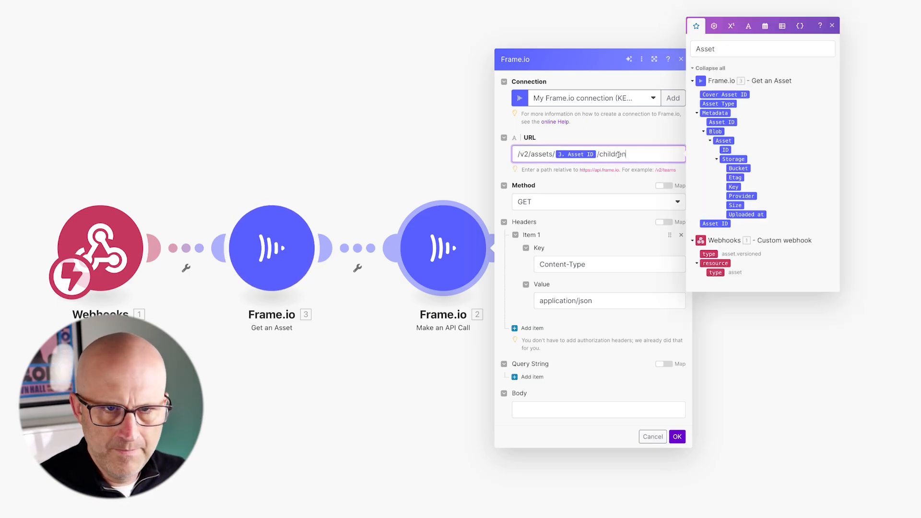
click(562, 229)
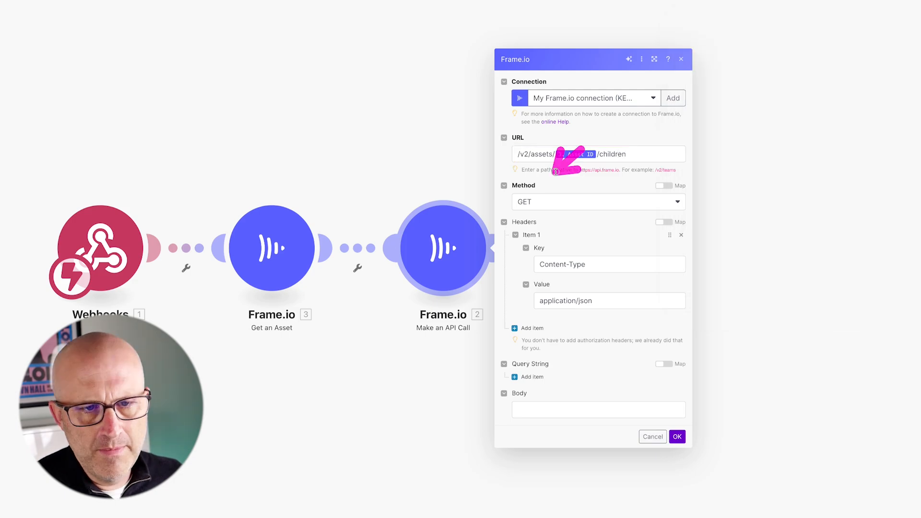
Save the Make an API Call module's settings
mouse_move(590, 209)
mouse_down()
mouse_move(559, 232)
mouse_move(570, 269)
mouse_move(548, 287)
mouse_move(585, 291)
mouse_up()
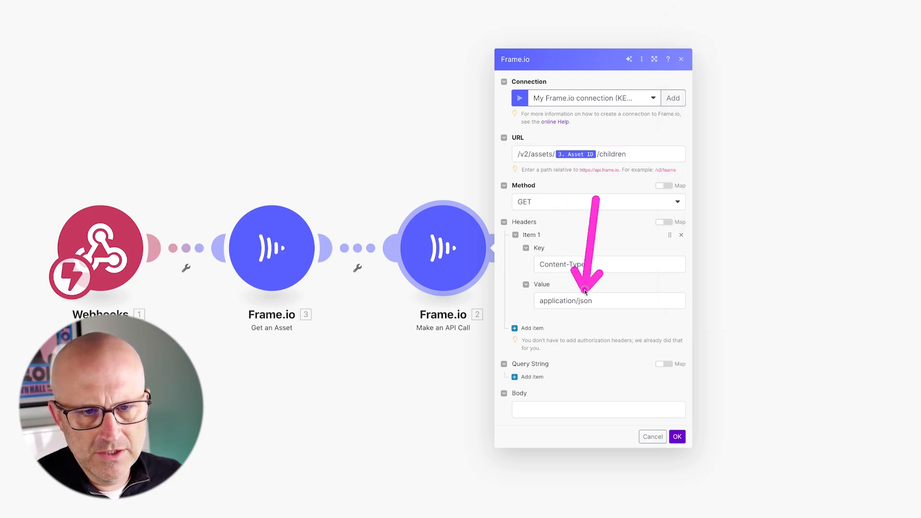
drag(608, 326, 565, 393)
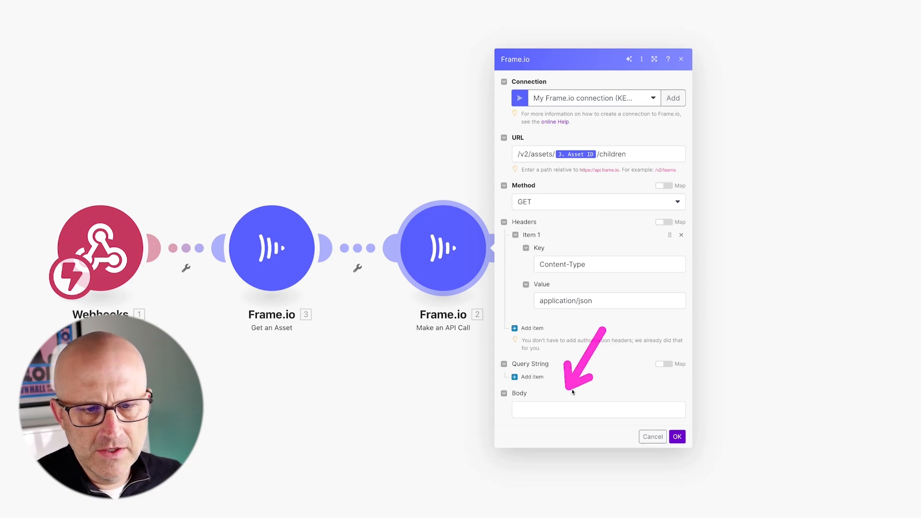
drag(732, 376, 687, 432)
click(678, 436)
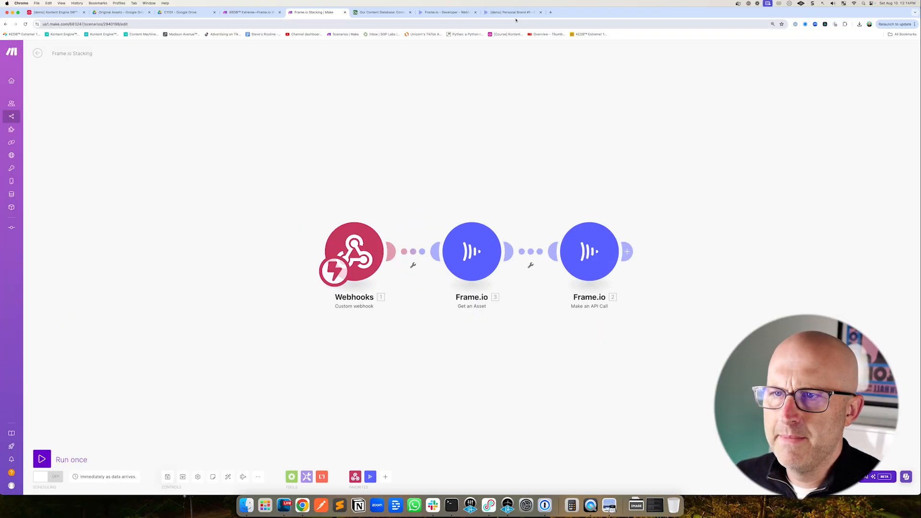
In Frame.io, unstack the YouTube Video version from the edited video's version stack
click(513, 13)
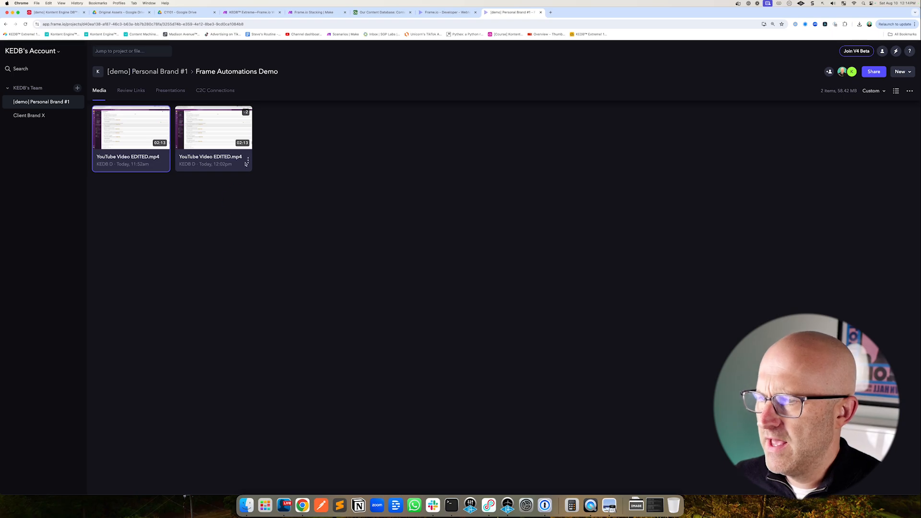
click(248, 161)
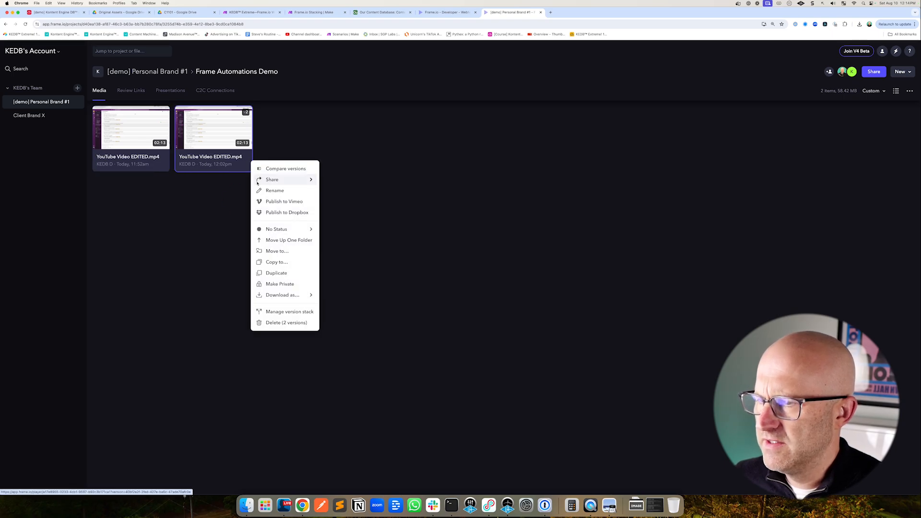
click(289, 312)
click(512, 241)
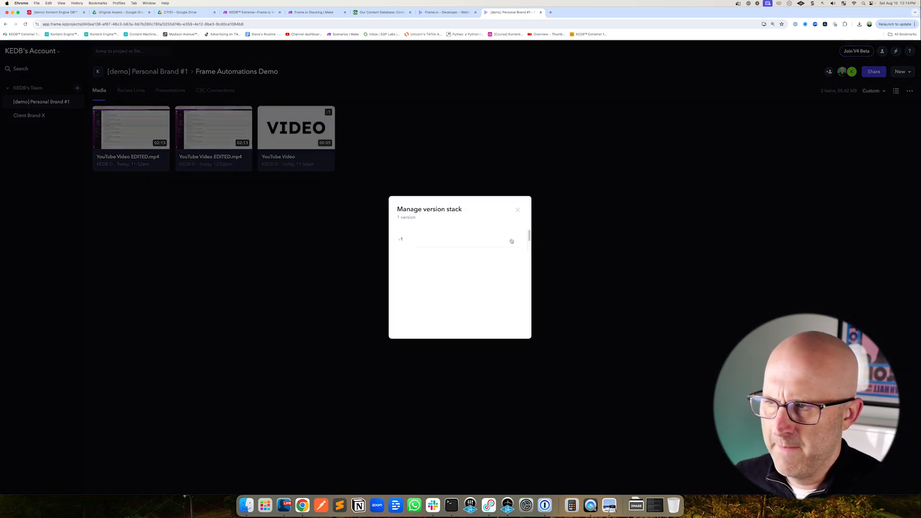
click(313, 15)
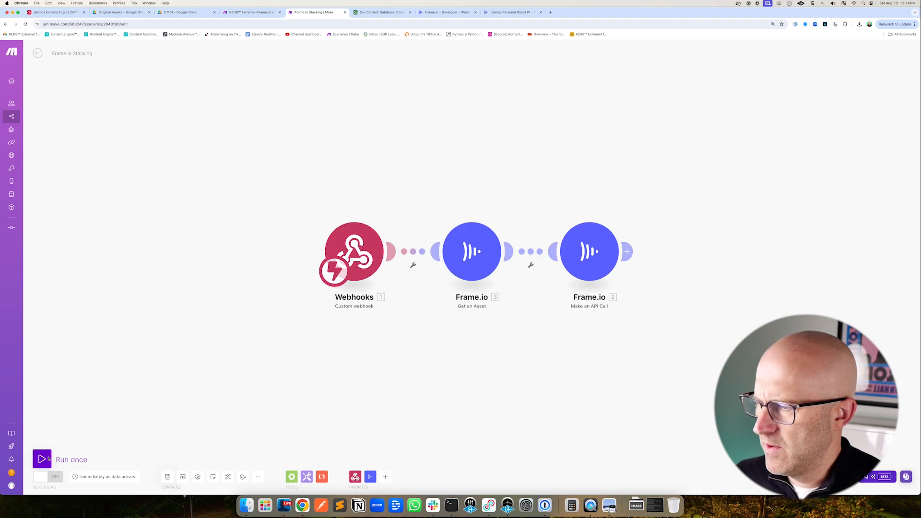
Run the scenario once and stack YouTube Video back onto the edited video in Frame.io to trigger it
click(42, 460)
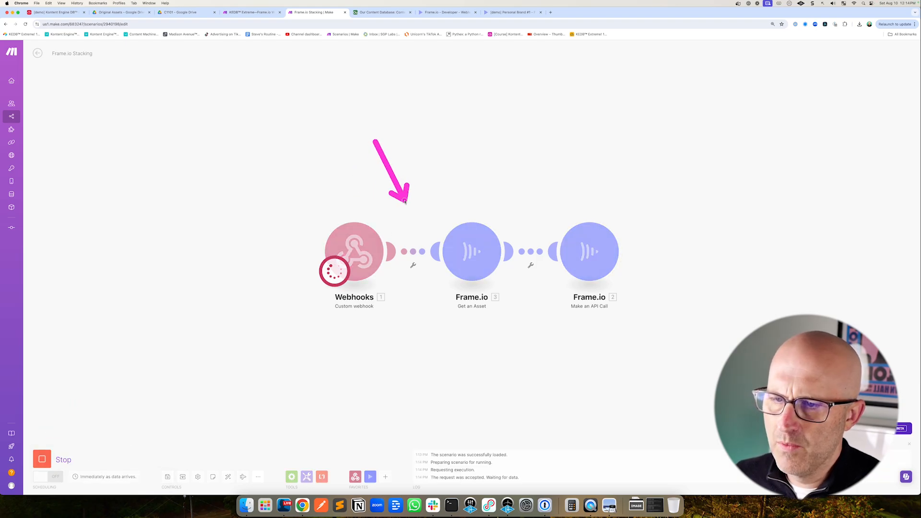
mouse_move(644, 147)
mouse_down()
mouse_move(644, 159)
mouse_move(729, 225)
mouse_move(749, 228)
mouse_up()
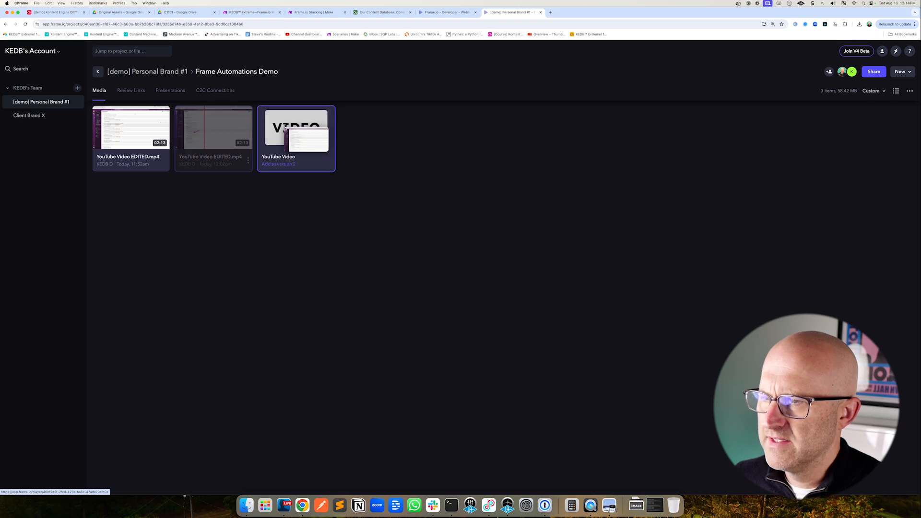
click(313, 14)
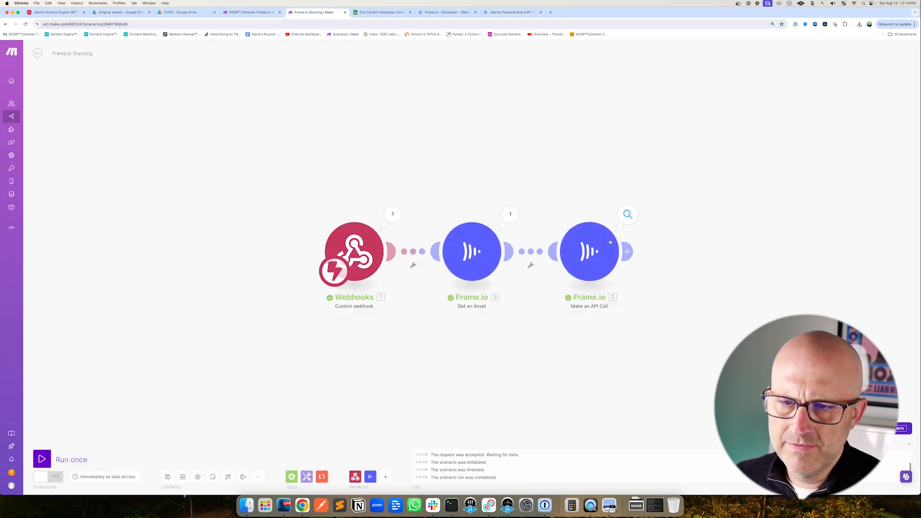
Inspect the output bundle body returned by the Make an API Call module
click(610, 242)
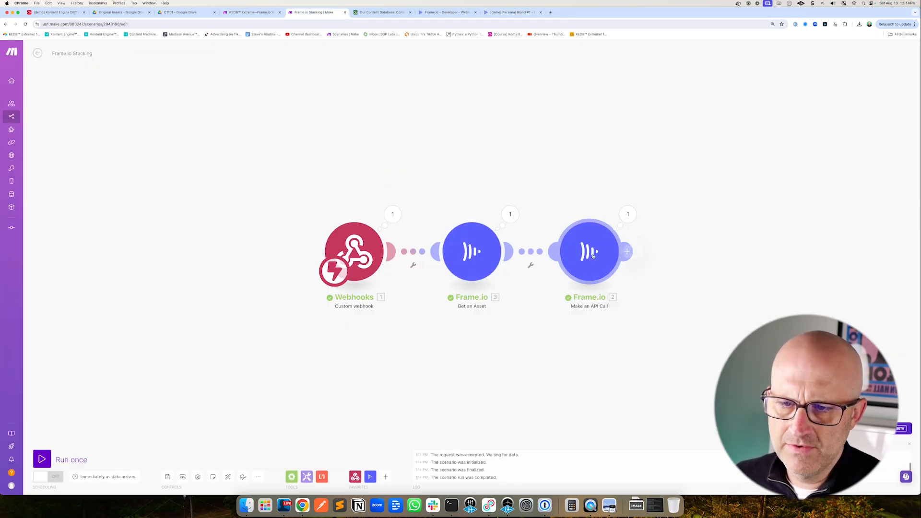
click(622, 214)
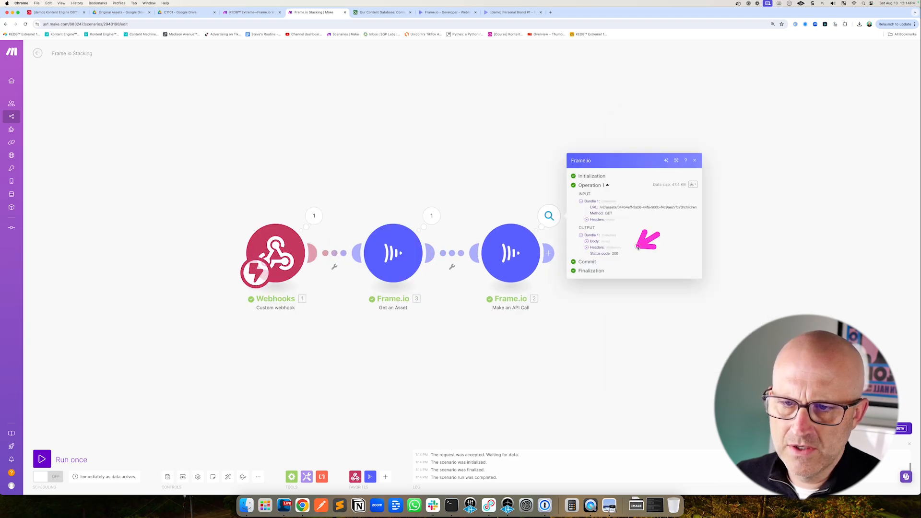
click(587, 241)
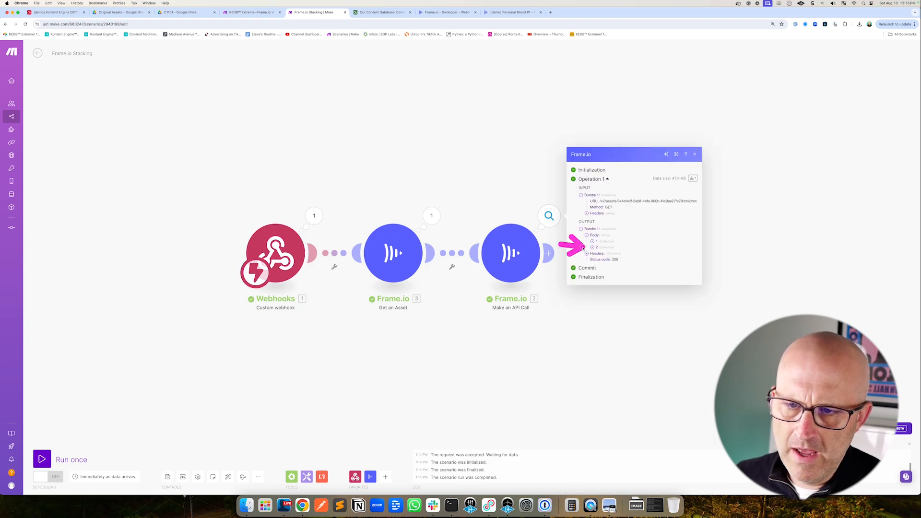
click(512, 12)
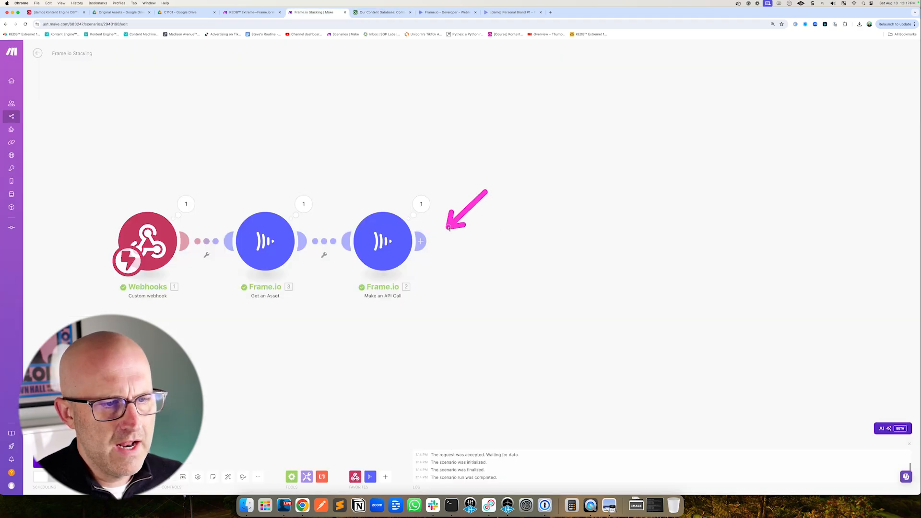
Add a Flow Control Iterator after the API call and map the response Body as its Array
click(499, 241)
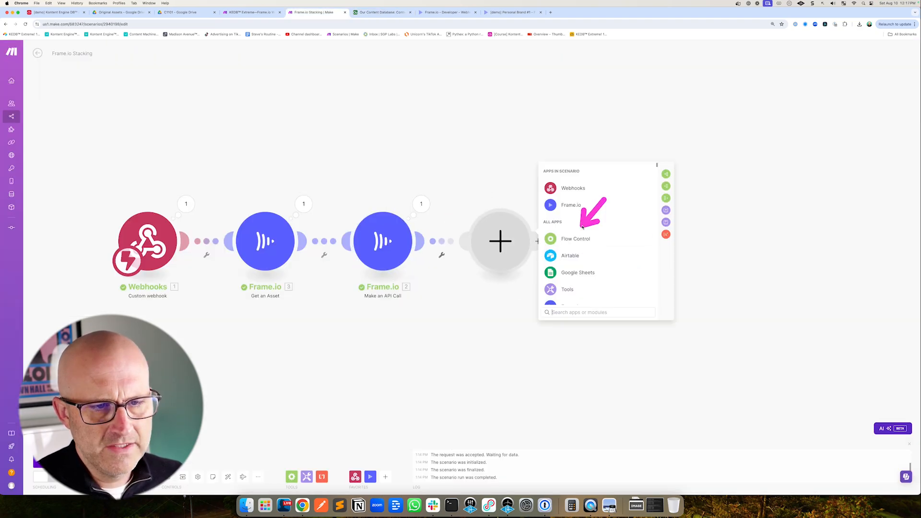
click(598, 240)
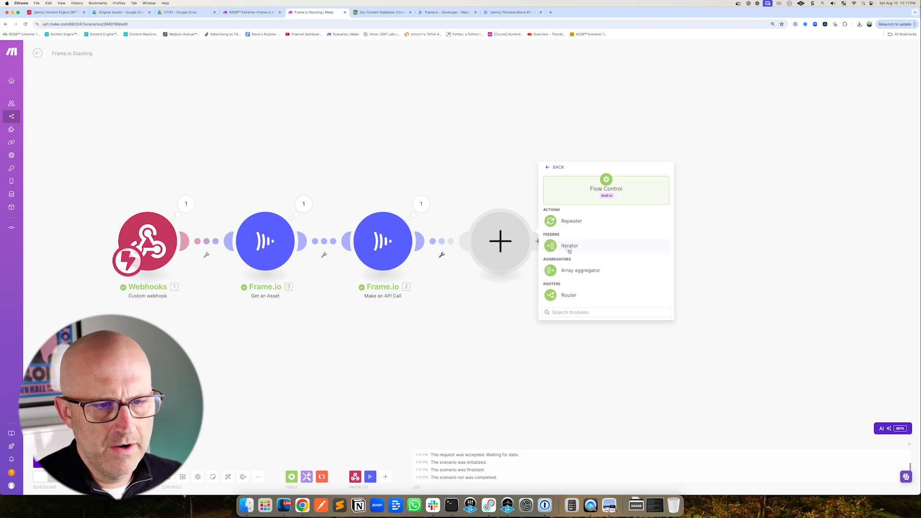
click(570, 246)
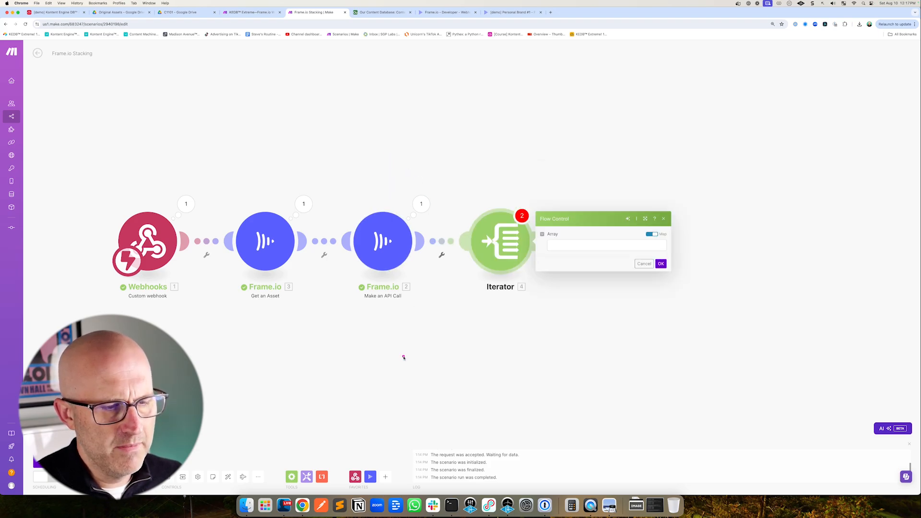
click(553, 246)
click(685, 97)
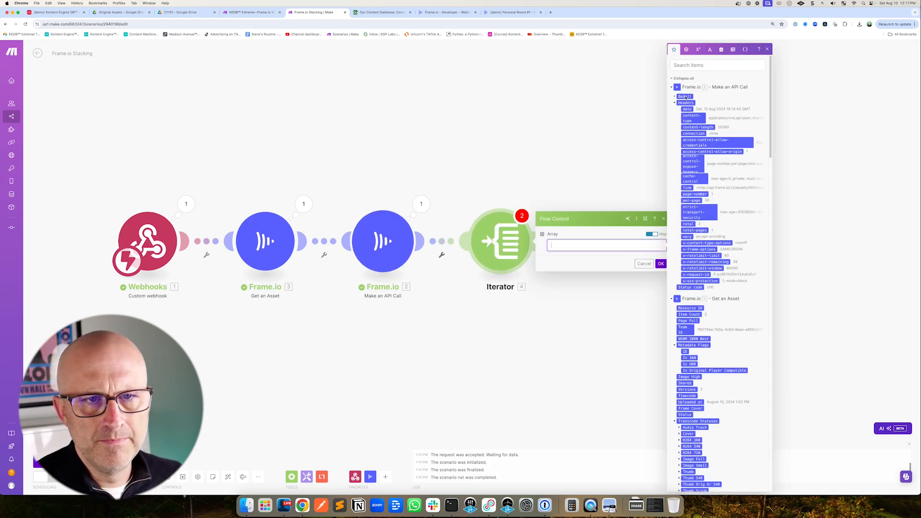
click(501, 12)
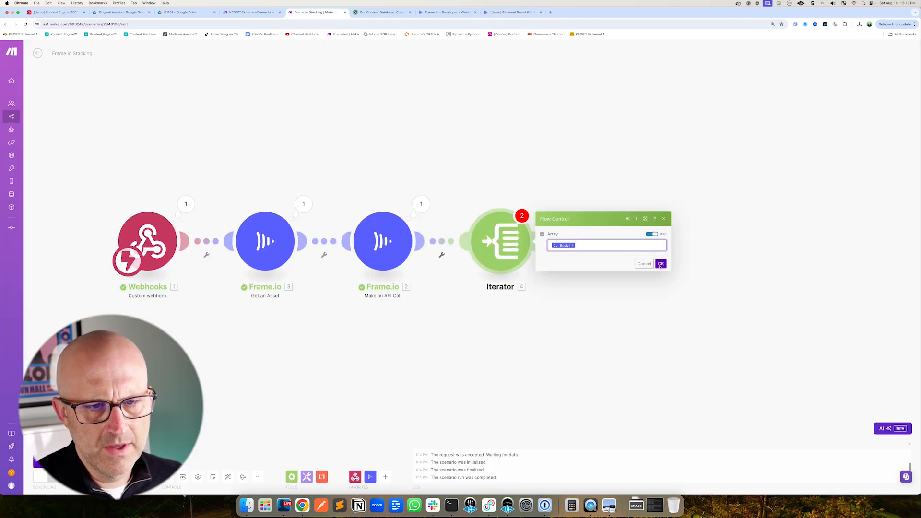
click(661, 264)
drag(649, 267, 511, 285)
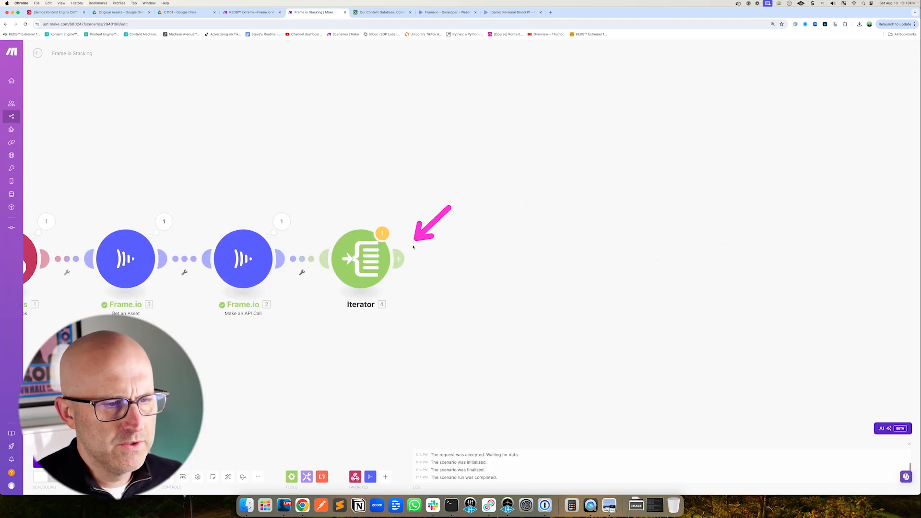
Add an Airtable Search Records module using Frame Automations Demo connection, Our Content Database base and Content table
click(446, 261)
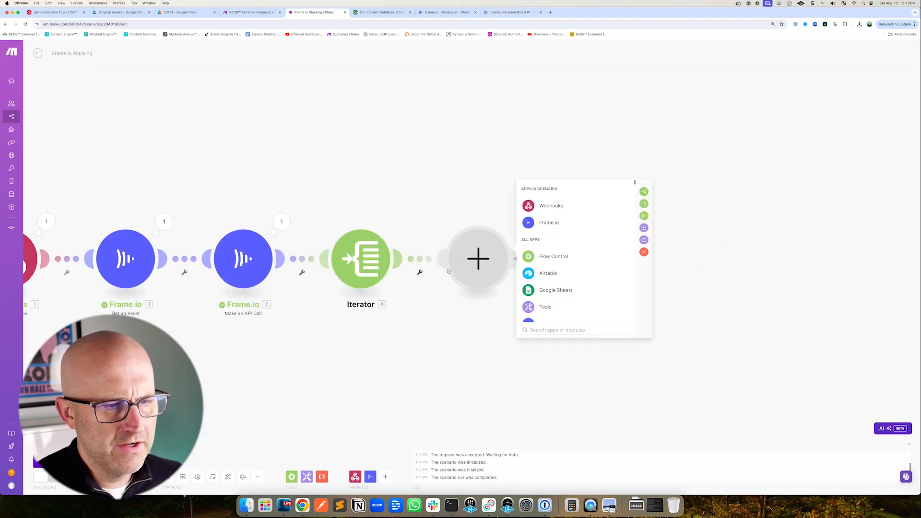
click(548, 274)
click(564, 237)
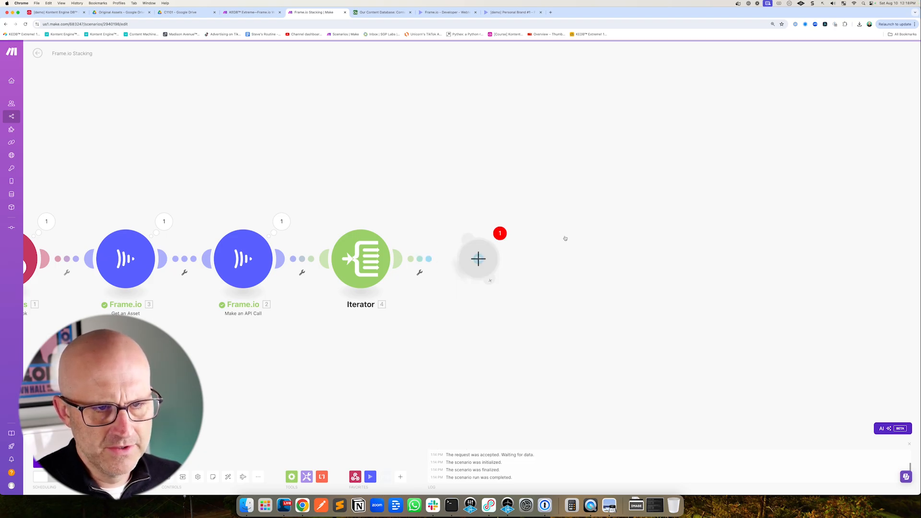
click(546, 284)
click(544, 294)
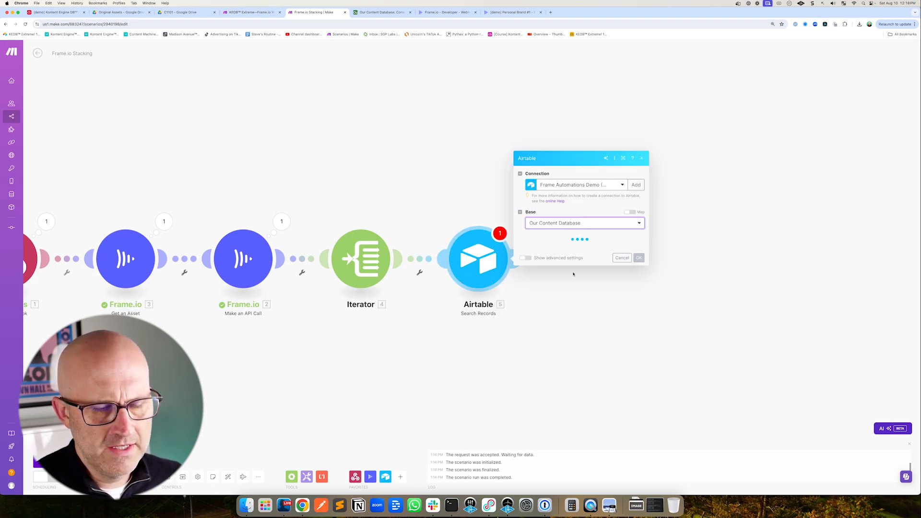
click(542, 259)
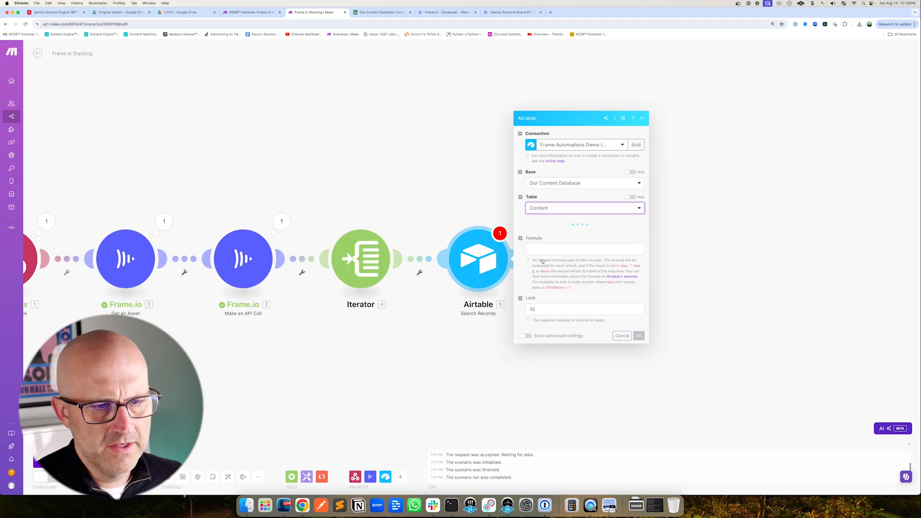
Set the search formula to {Frame.io ID}=" plus the Iterator's Value and a closing quote, then save
click(533, 249)
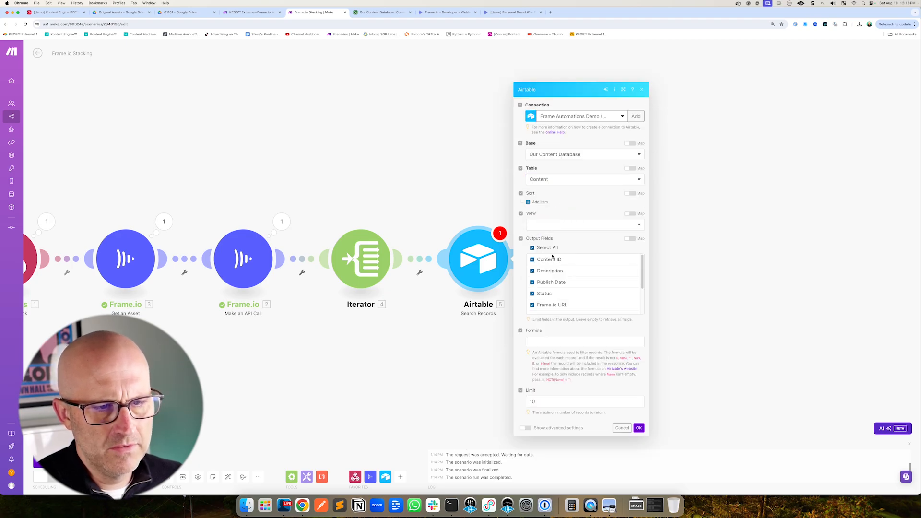
drag(643, 283, 645, 318)
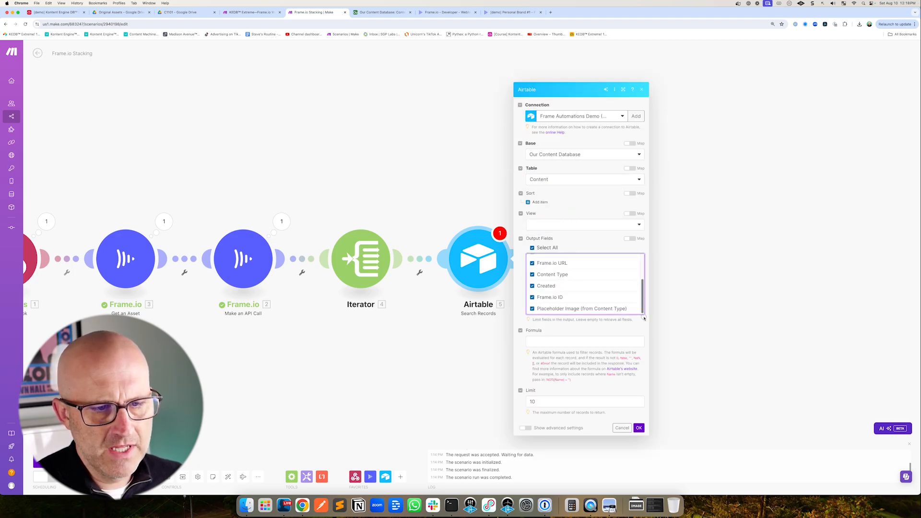
click(537, 342)
text({Frame.io ID}=")
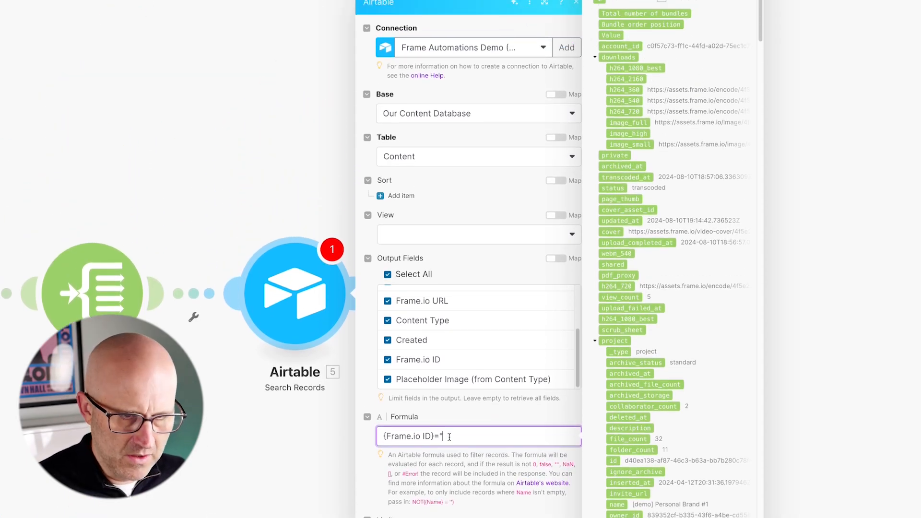
click(606, 35)
text(")
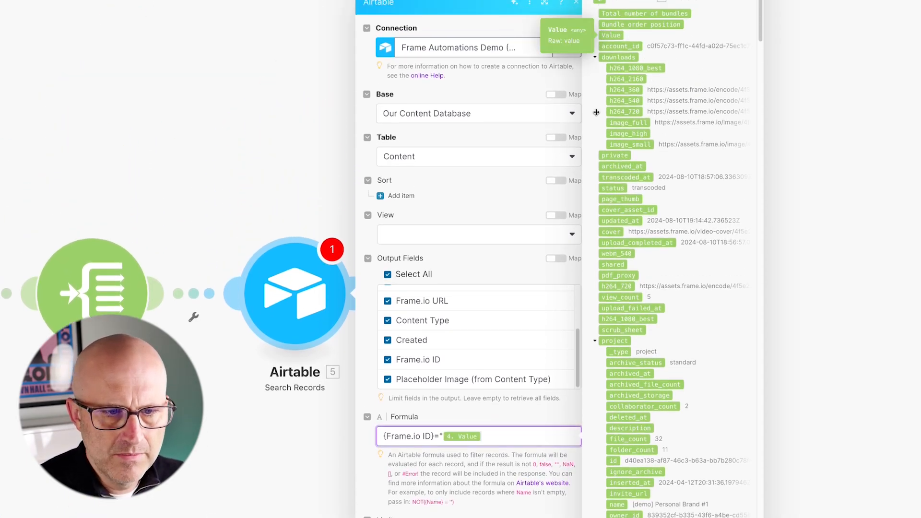
click(72, 156)
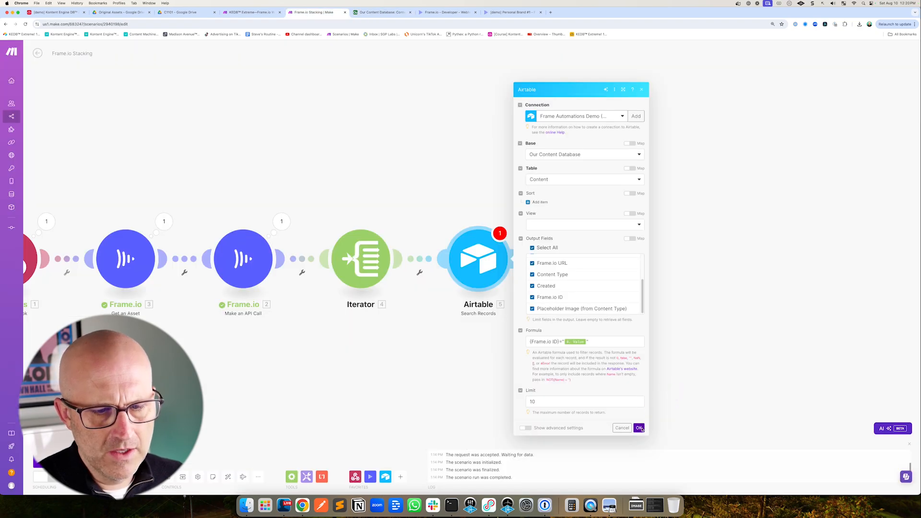
click(639, 426)
Save the scenario and start, then stop, a single run
click(167, 478)
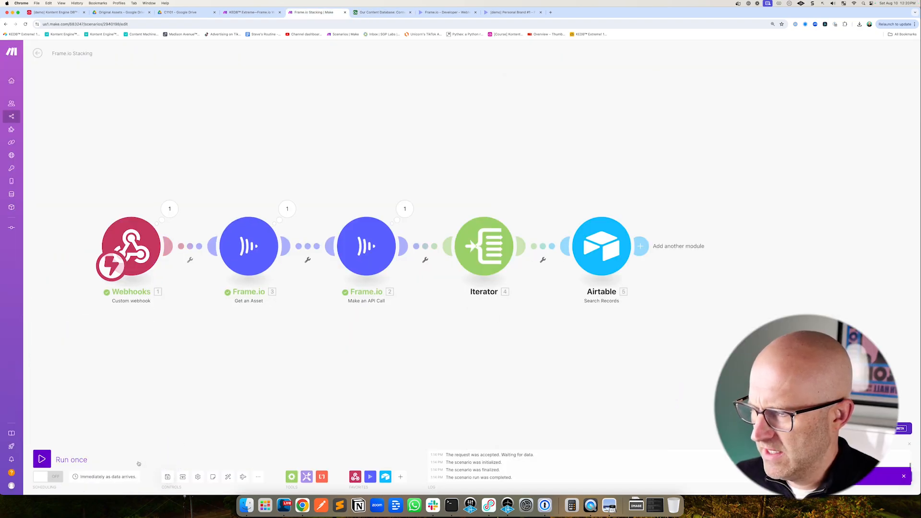
click(41, 459)
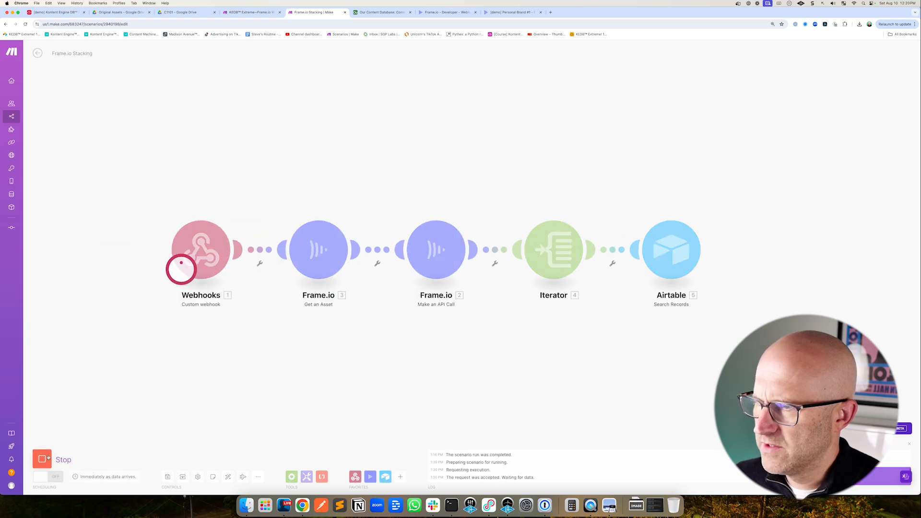
click(42, 459)
In Frame.io, unstack YouTube Video EDITED.mp4 from the video's version stack
click(512, 12)
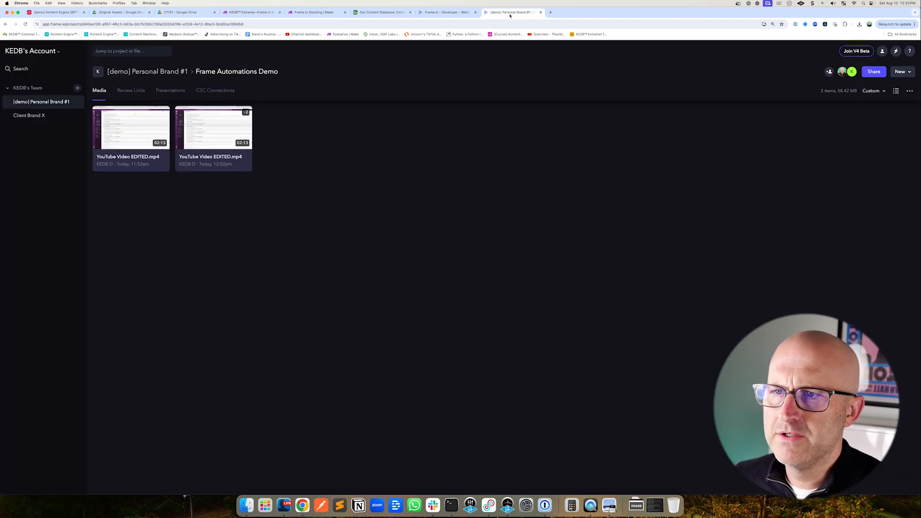
click(248, 163)
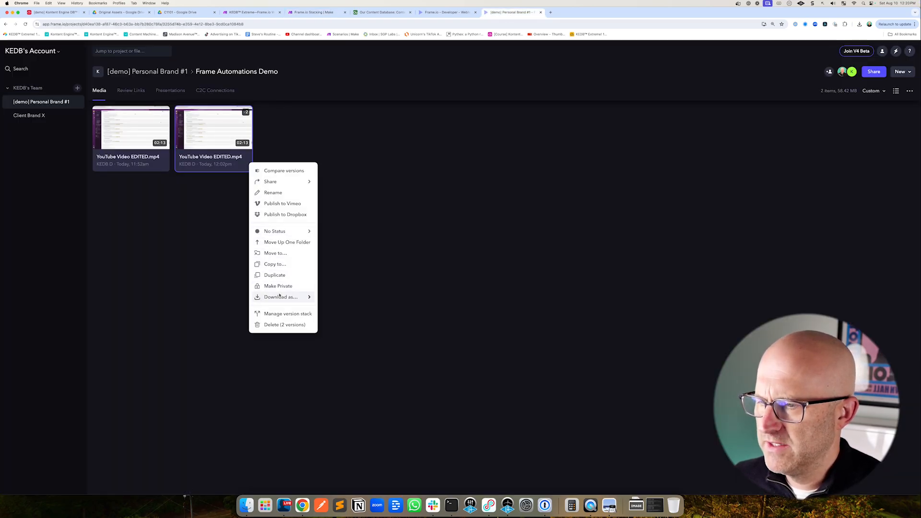
click(271, 310)
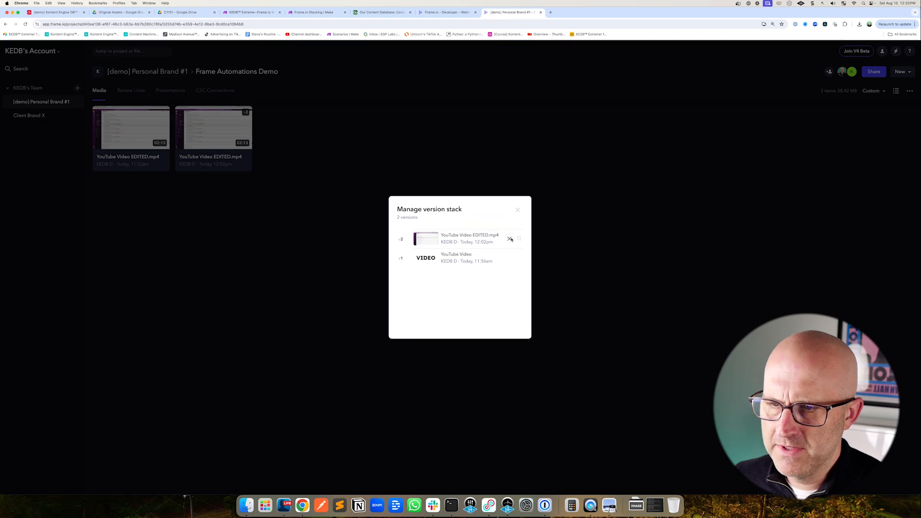
click(509, 239)
click(314, 12)
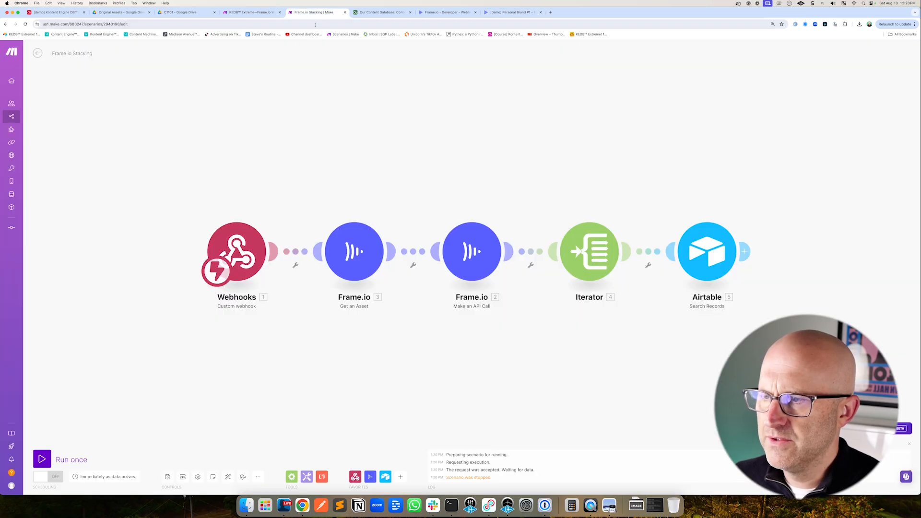
Run the scenario once, switch to Frame.io, and inspect the Airtable Search Records module's operation output
click(41, 459)
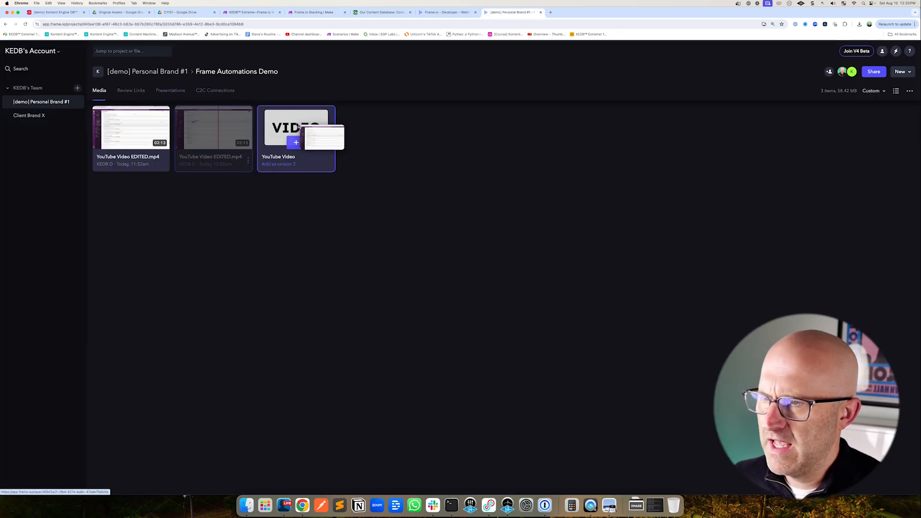
drag(298, 126, 278, 131)
click(314, 12)
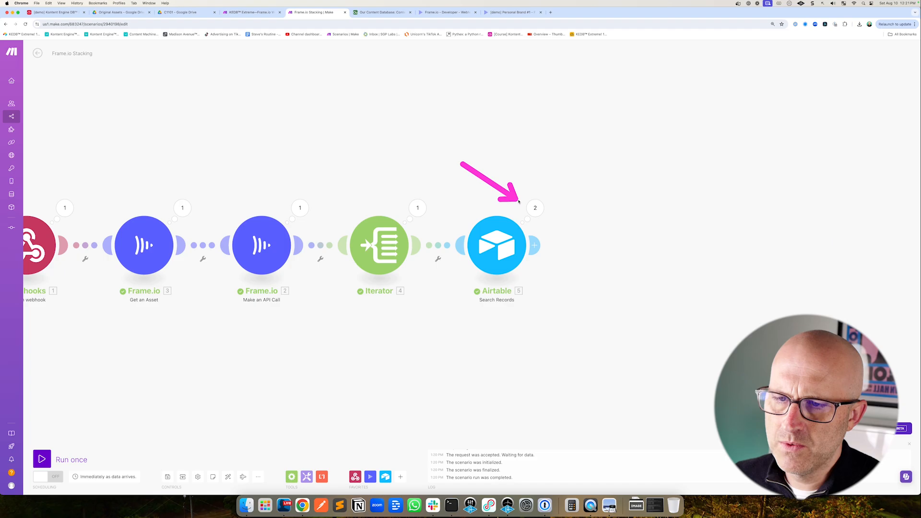
click(535, 208)
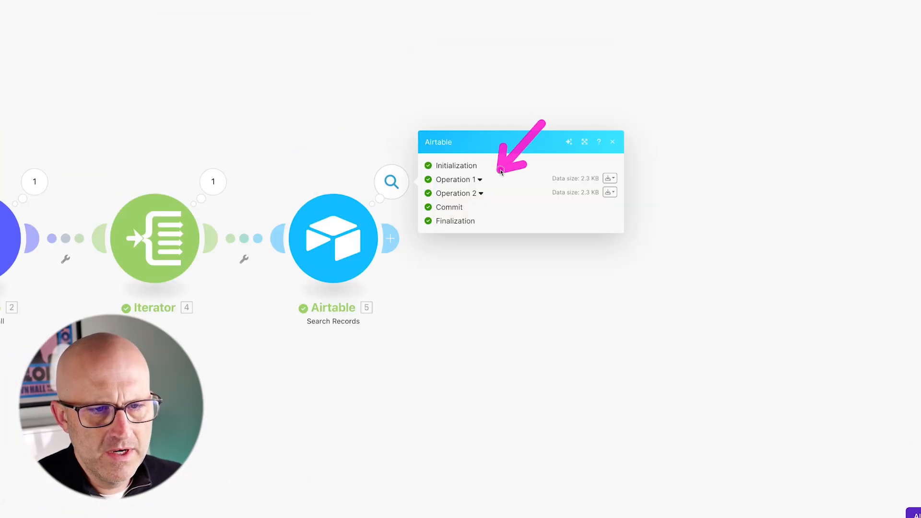
click(439, 112)
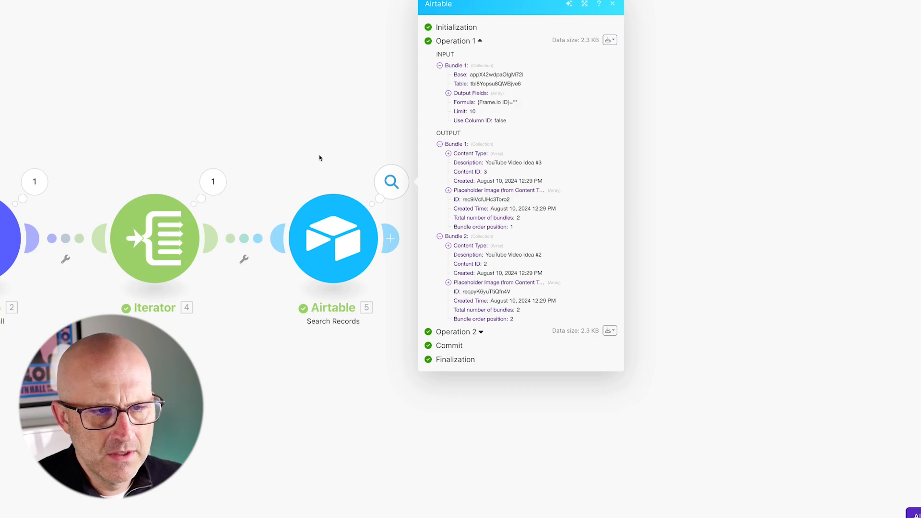
Change the Airtable search formula to use the Iterator's id instead of Value, then save the module
click(336, 240)
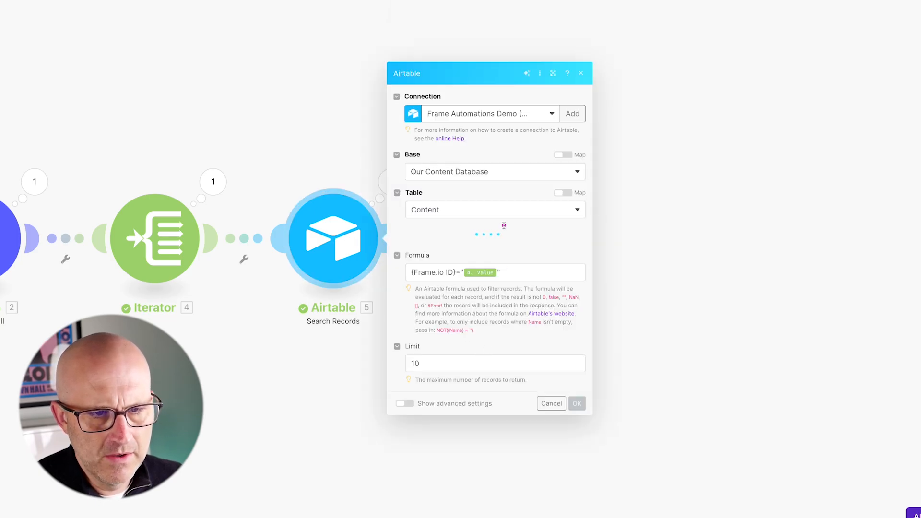
click(500, 365)
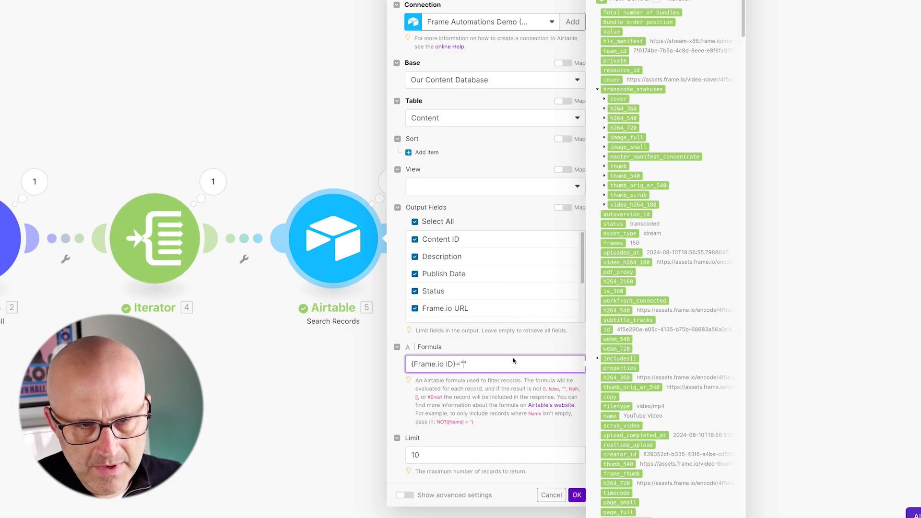
click(606, 330)
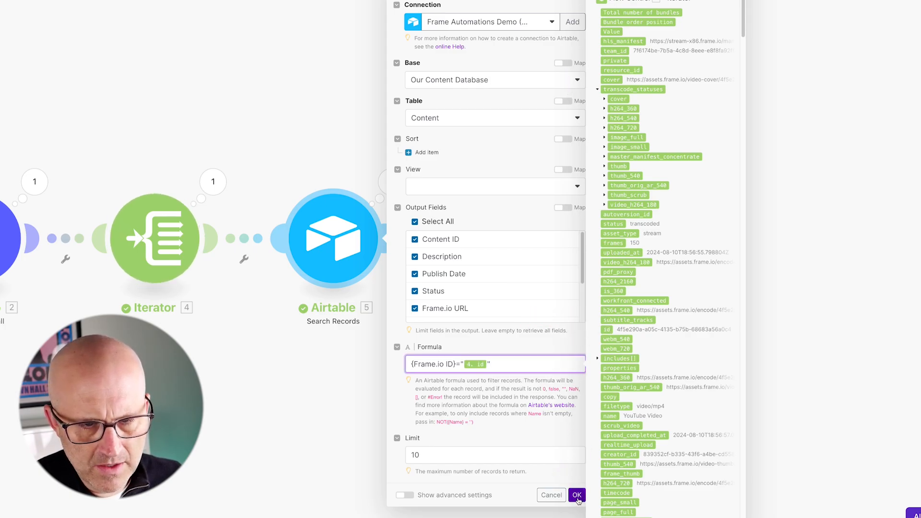
click(577, 495)
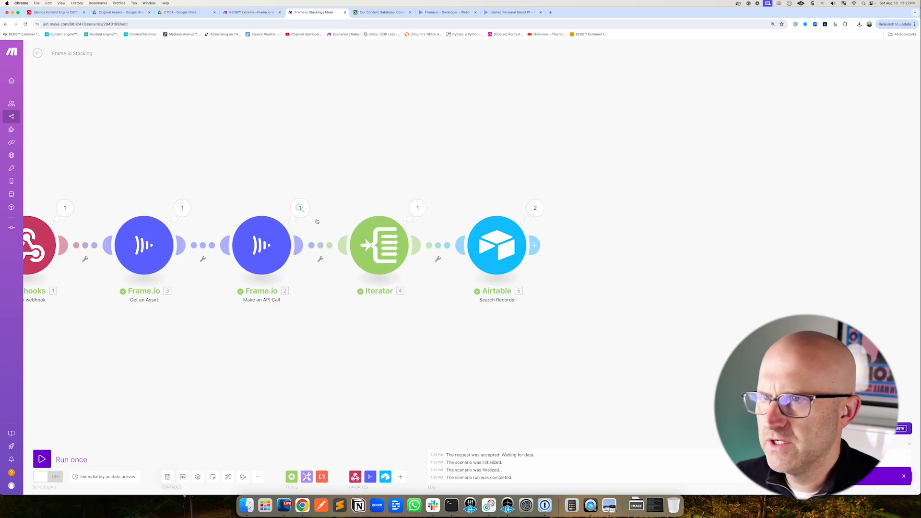
In Frame.io, unstack YouTube Video from the edited video's version stack
click(503, 12)
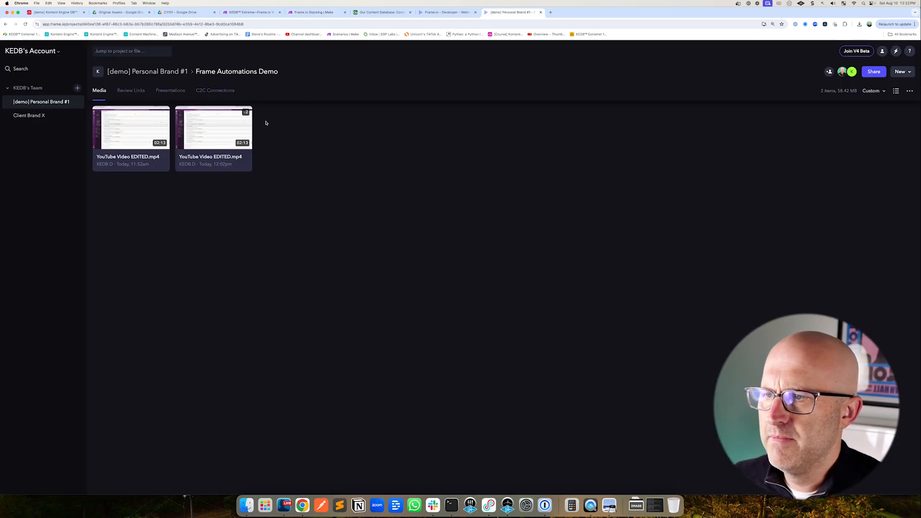
right_click(249, 163)
click(281, 315)
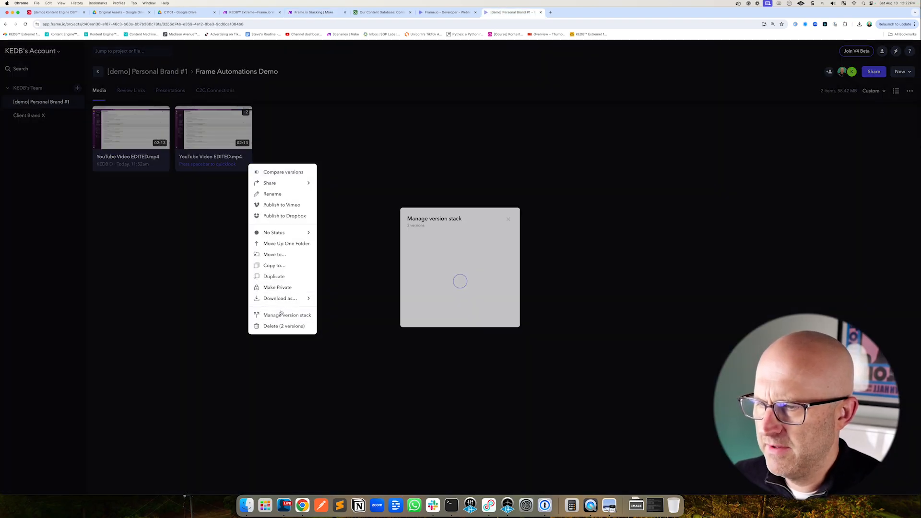
click(465, 154)
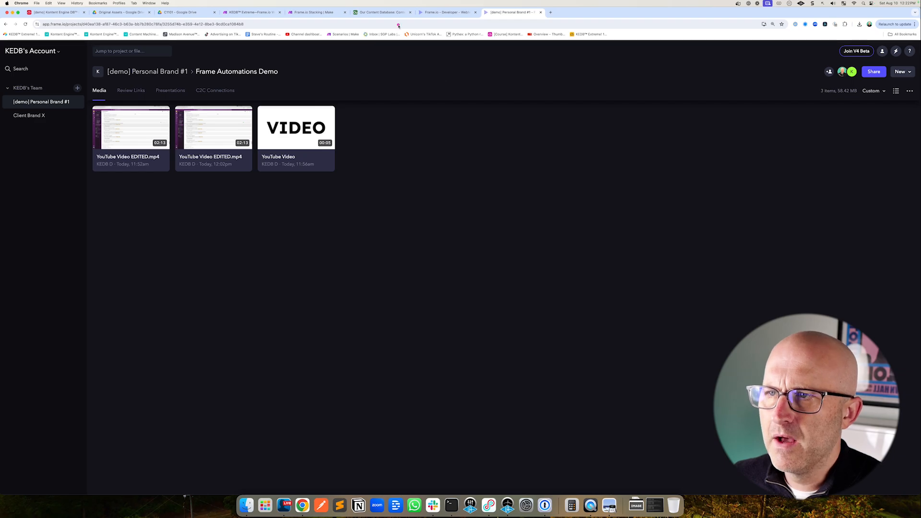
Start a single scenario run, then in Frame.io stack YouTube Video EDITED.mp4 onto YouTube Video
click(313, 12)
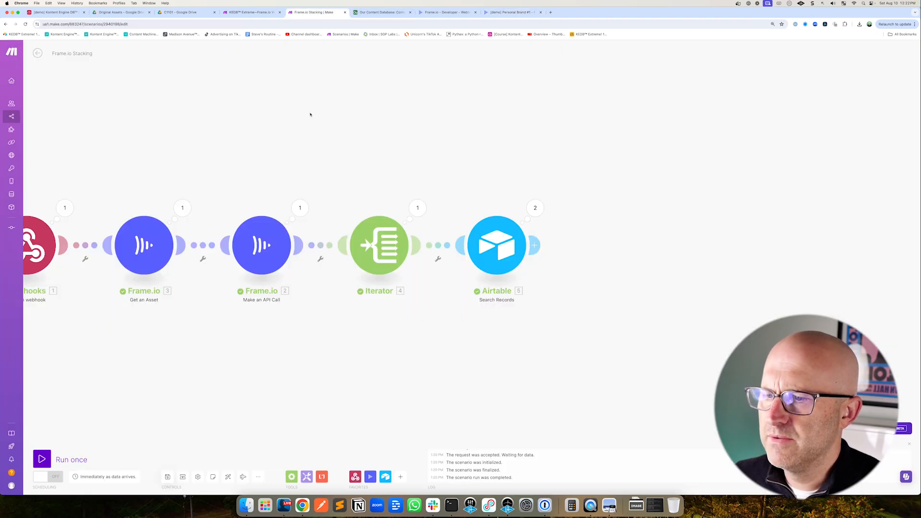
click(47, 459)
click(513, 12)
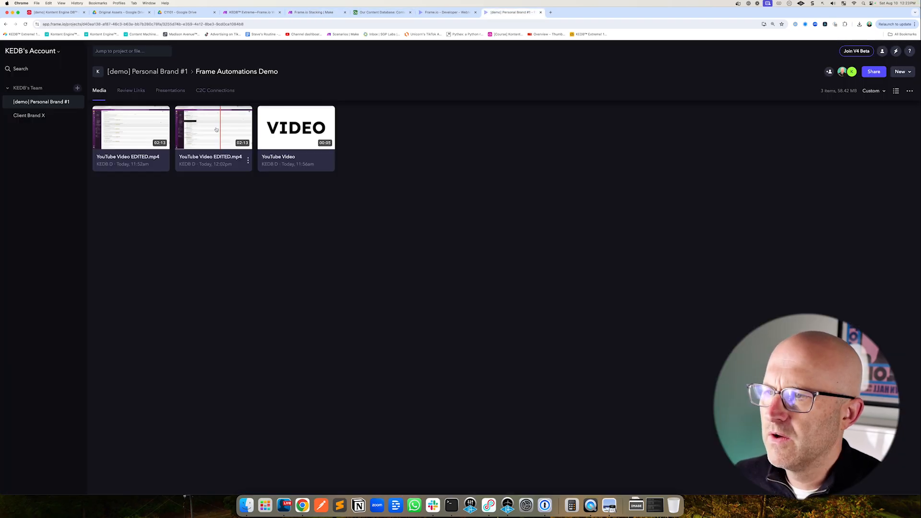
drag(219, 128, 280, 129)
click(313, 12)
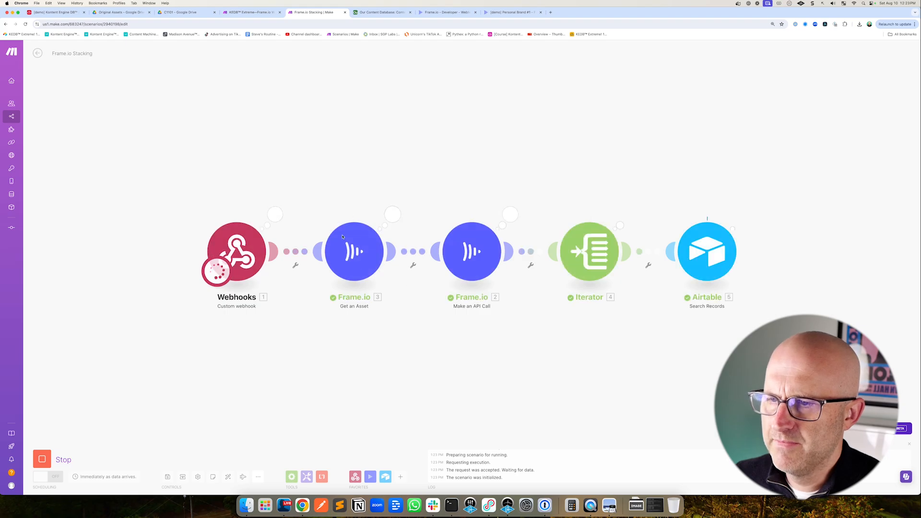
Examine the Airtable module's two operations and compare their asset IDs with the Frame.io player and the Content table
drag(641, 192, 535, 189)
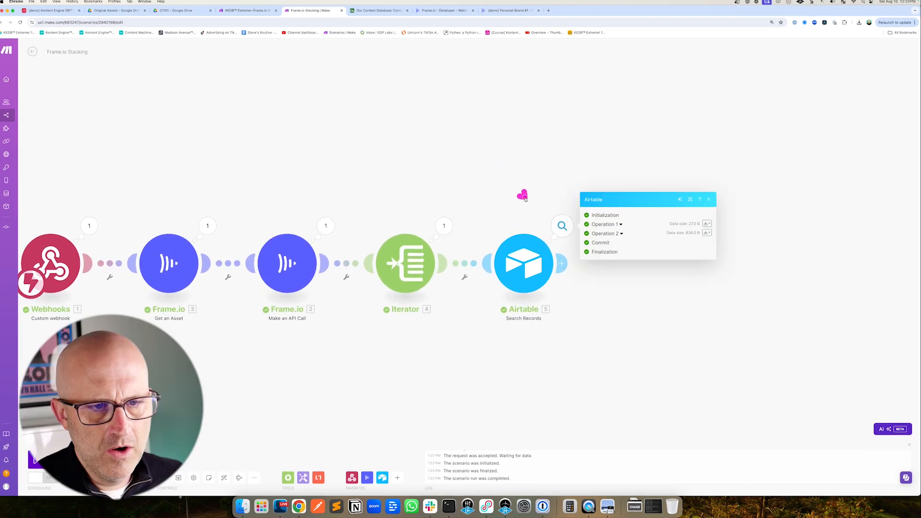
click(619, 224)
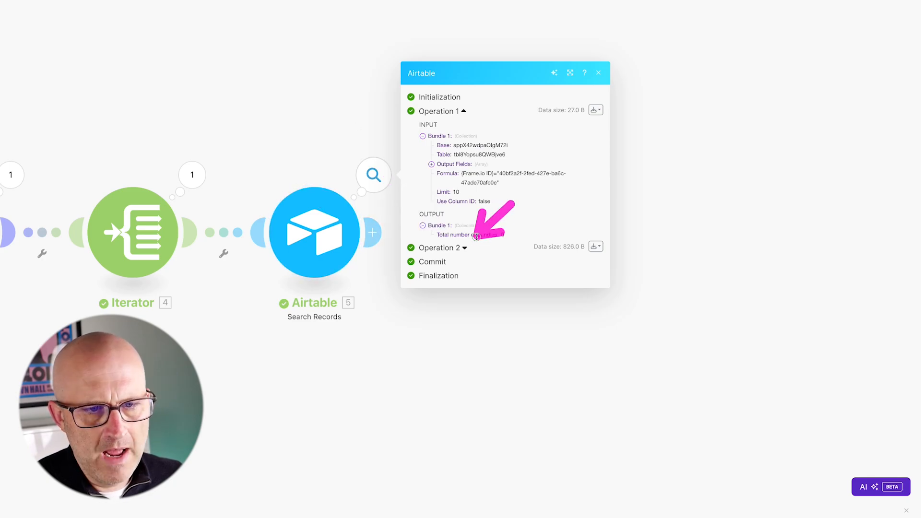
click(464, 248)
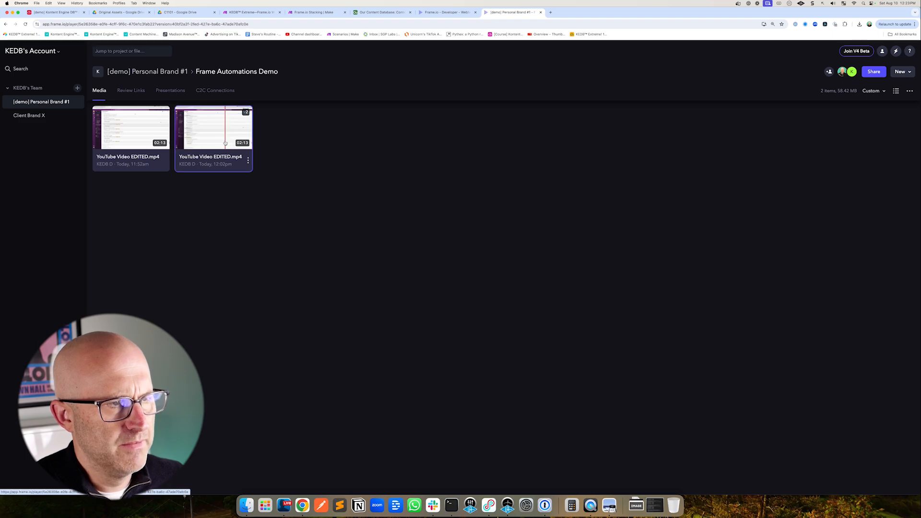
click(214, 134)
click(98, 48)
click(110, 89)
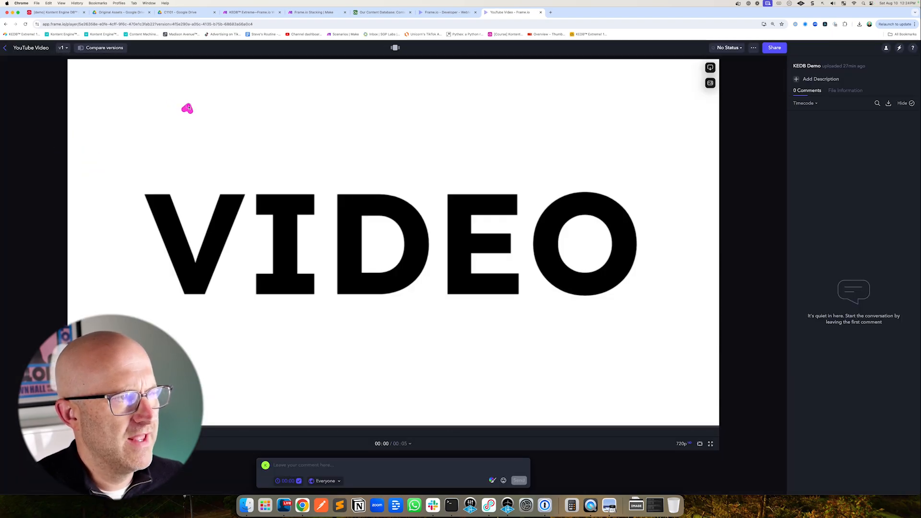
drag(189, 108, 189, 29)
click(382, 12)
drag(517, 193, 557, 137)
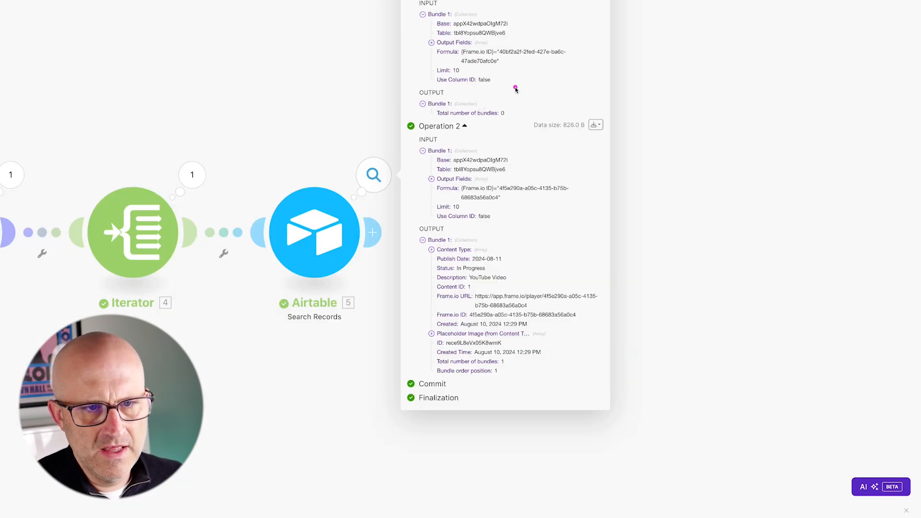
drag(516, 88, 479, 123)
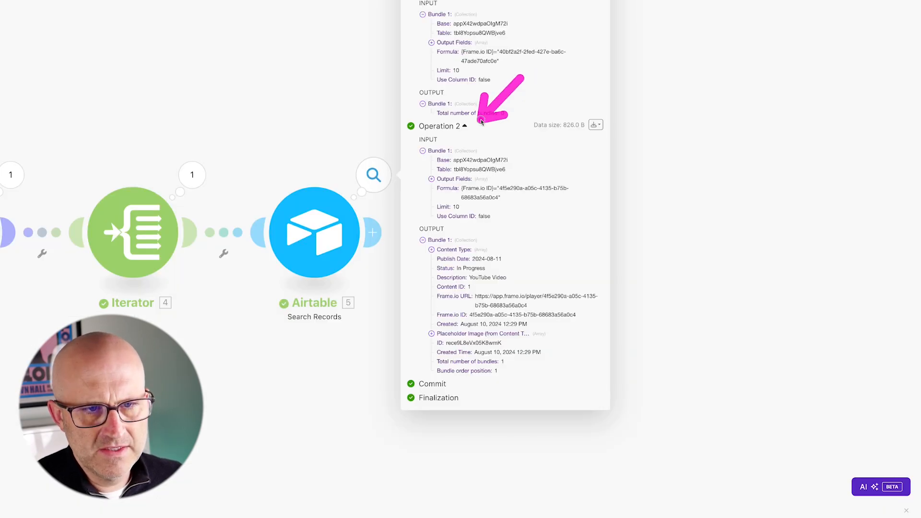
mouse_move(533, 138)
mouse_down()
mouse_move(458, 242)
mouse_move(459, 305)
mouse_up()
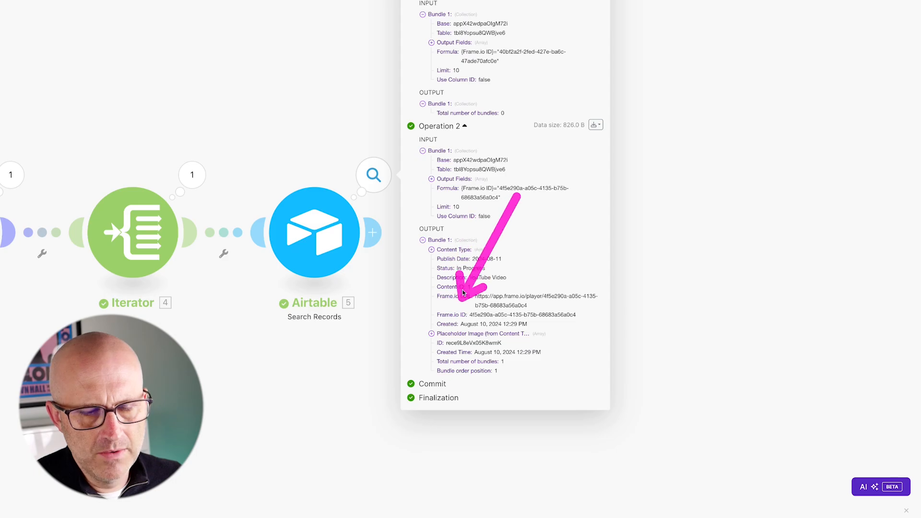
drag(515, 145, 515, 172)
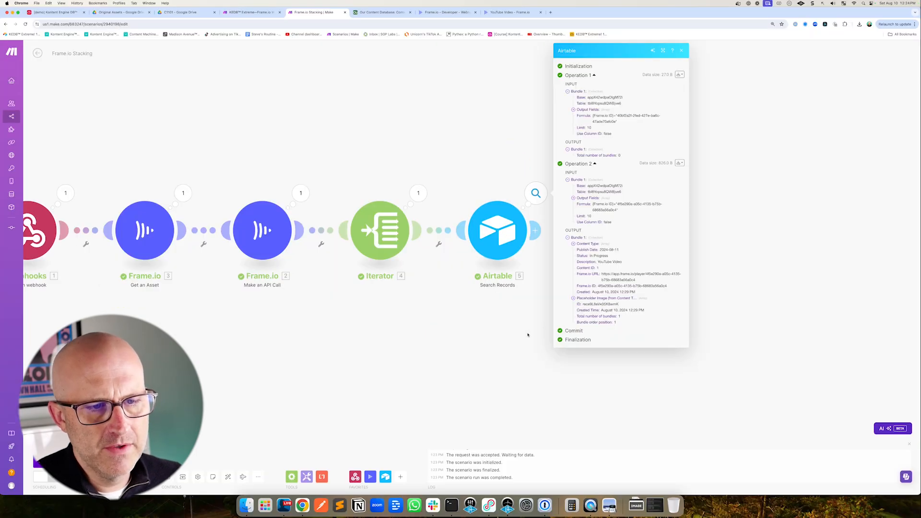
click(528, 335)
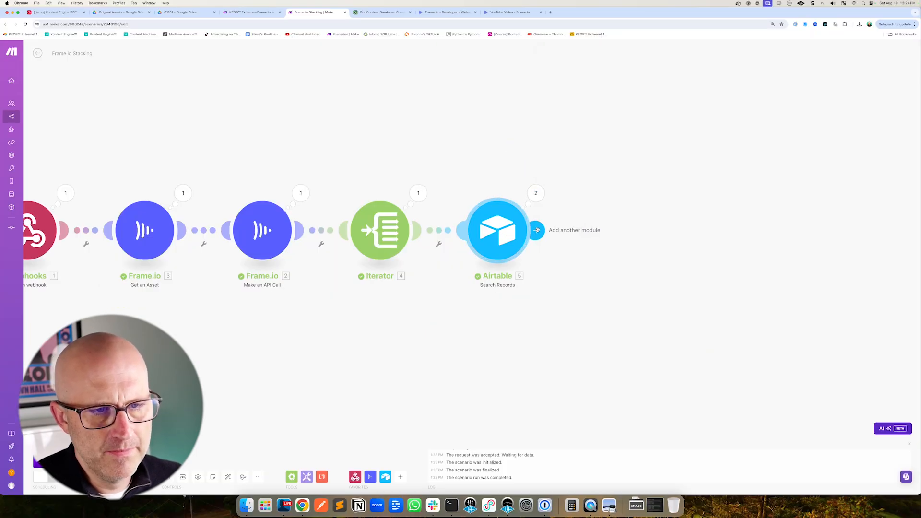
Add an Airtable Update a Record module using the Our Content Database base and Content table
click(537, 231)
click(691, 210)
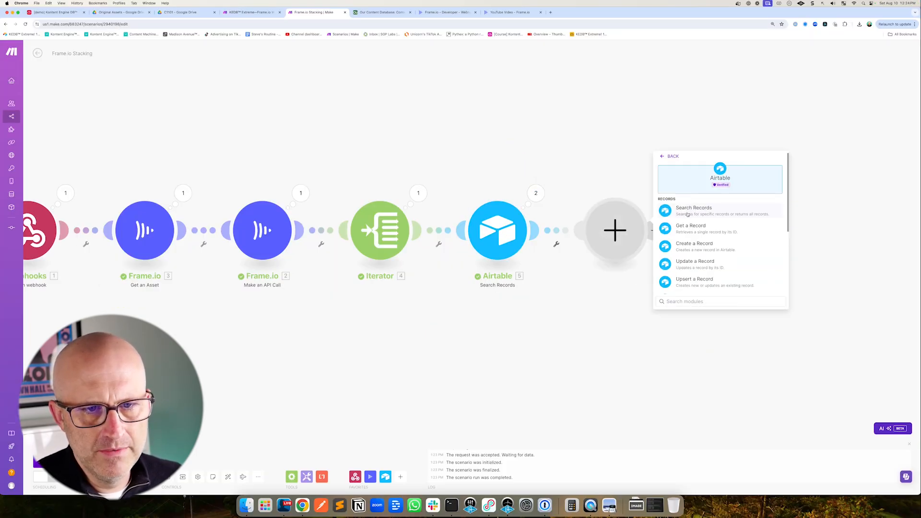
click(703, 267)
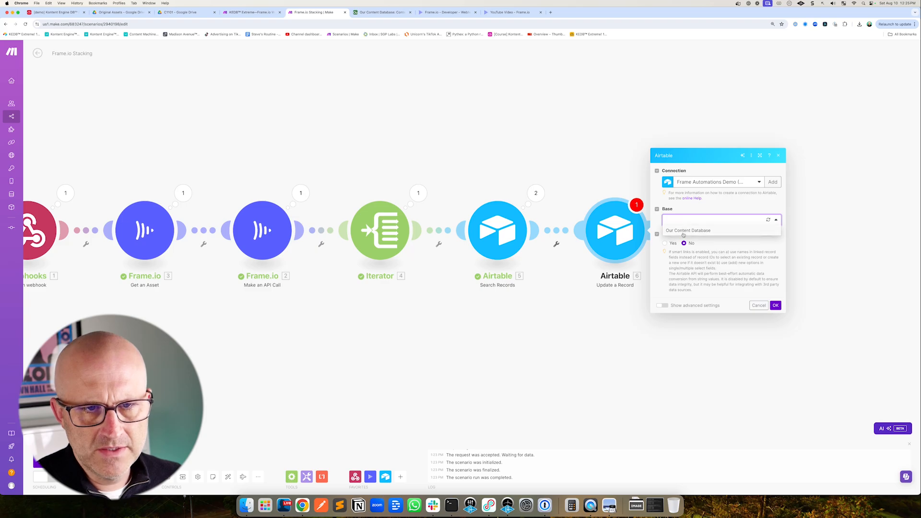
drag(697, 198, 687, 213)
click(684, 232)
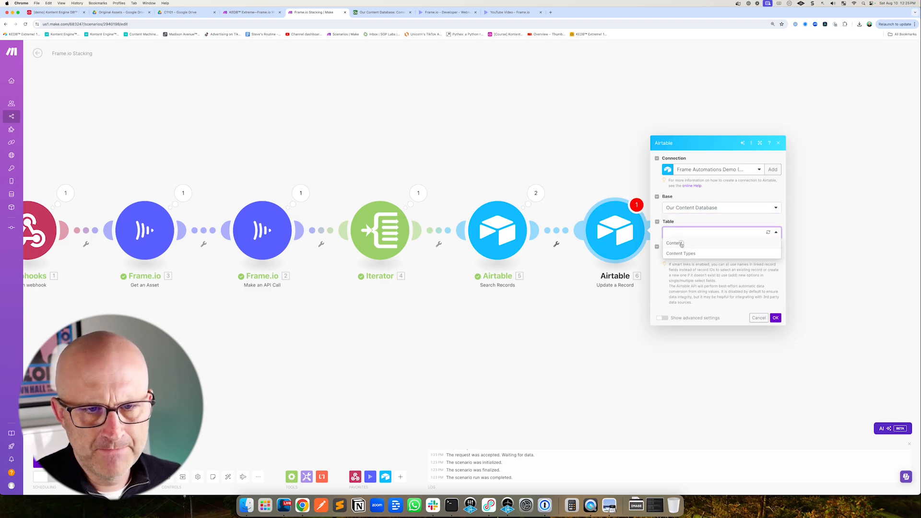
click(682, 244)
drag(715, 300, 693, 322)
Map the Get an Asset module's Cover Asset ID into the Frame.io ID field
click(684, 339)
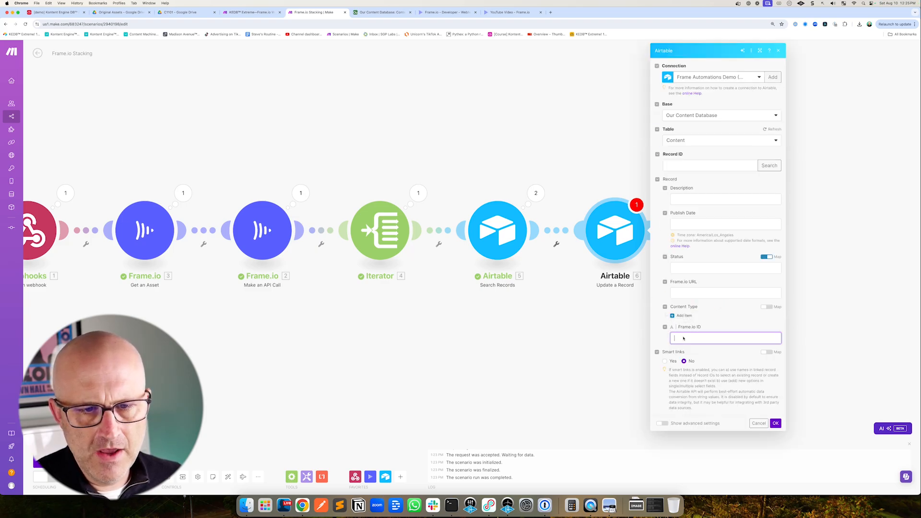
drag(747, 383, 790, 392)
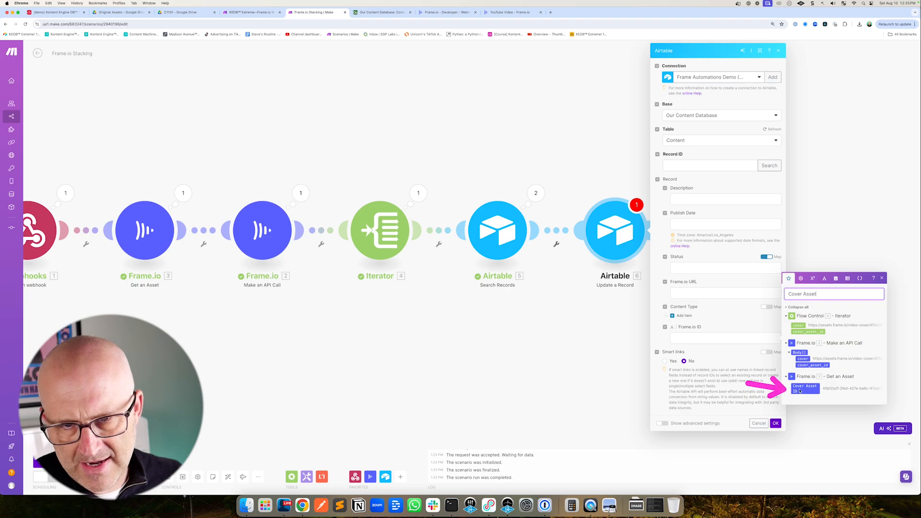
click(800, 391)
drag(455, 322, 428, 301)
drag(508, 89, 508, 73)
click(502, 10)
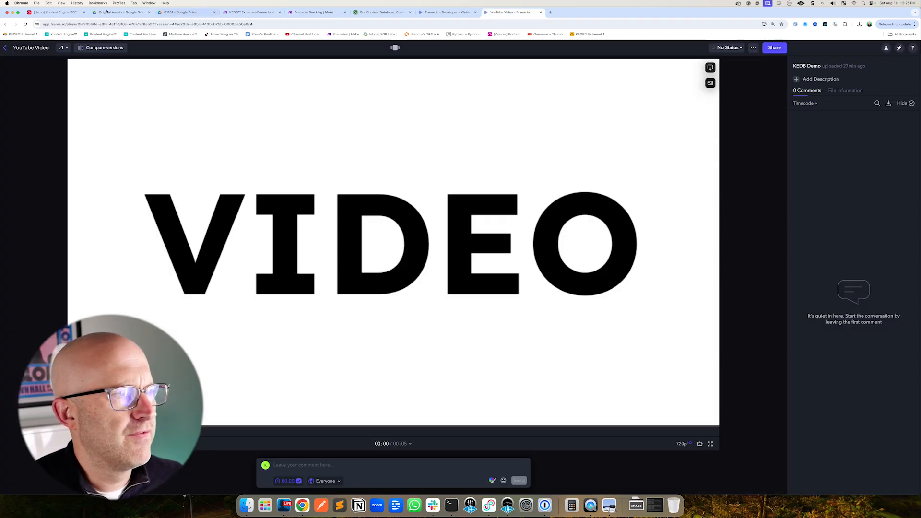
click(79, 24)
right_click(60, 23)
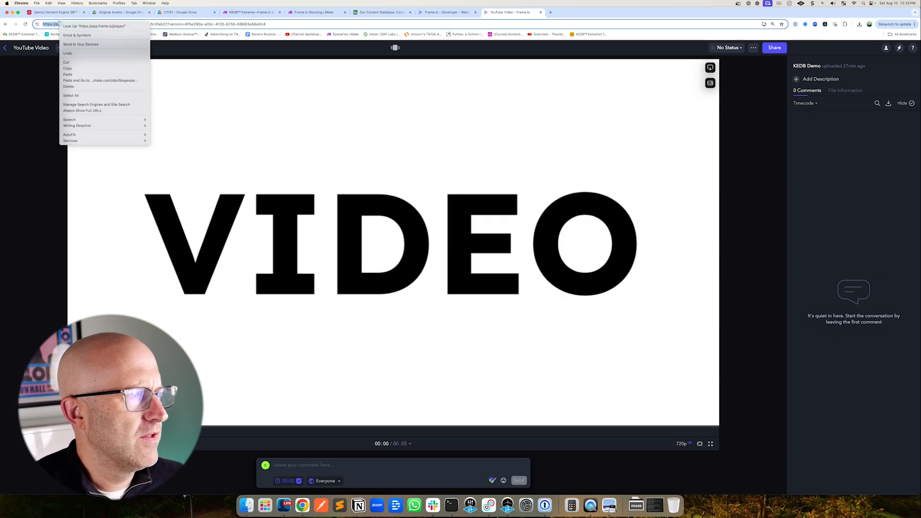
click(67, 68)
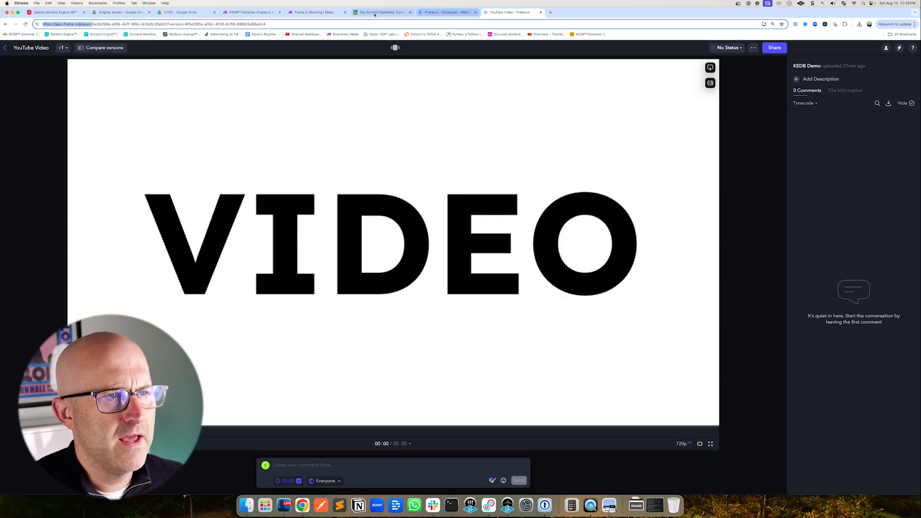
click(312, 12)
click(671, 294)
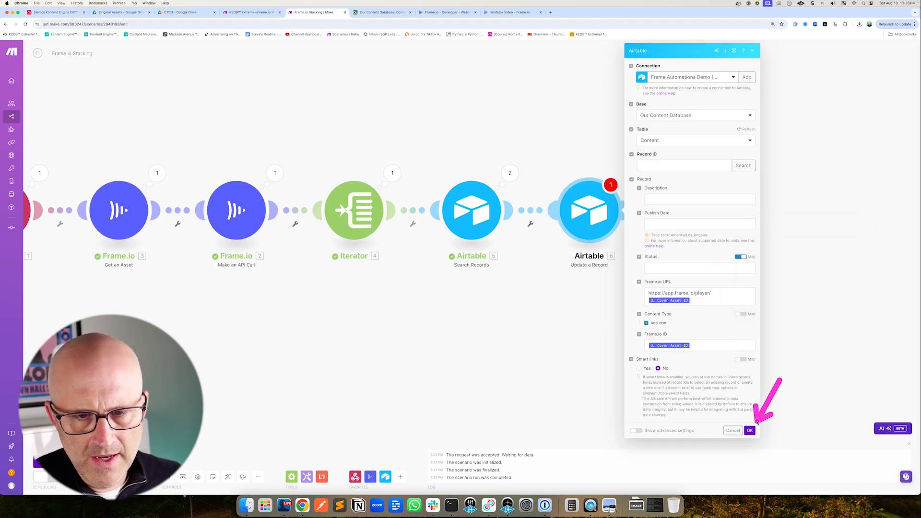
Map the Airtable Search Records module's ID into the Record ID field
click(751, 430)
drag(687, 119, 659, 153)
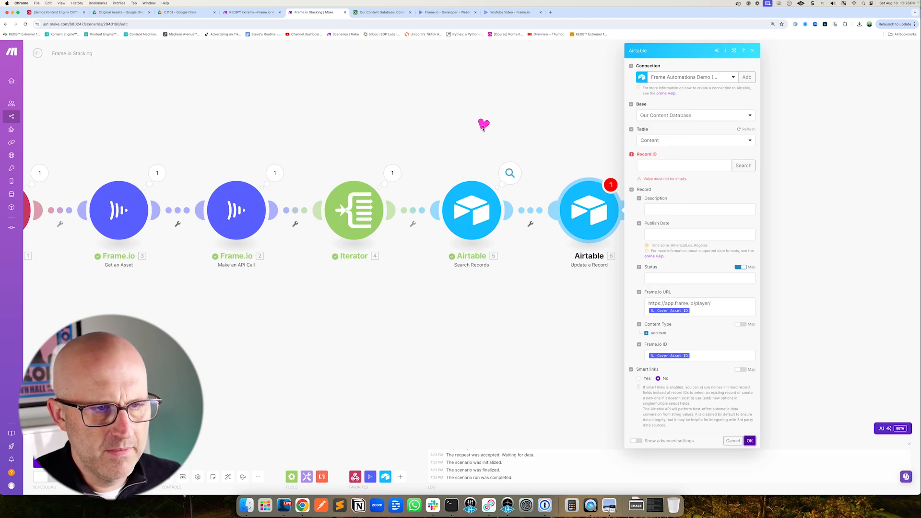
drag(484, 128, 476, 167)
click(690, 165)
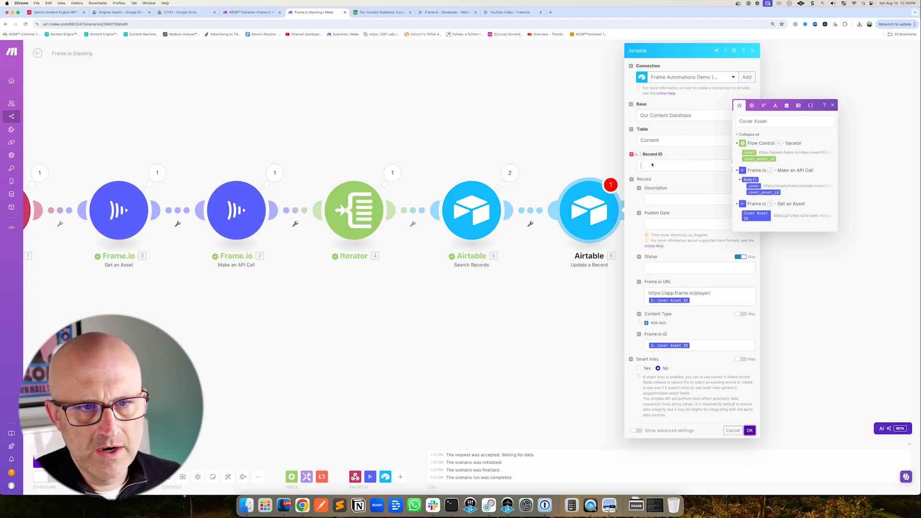
drag(777, 122, 738, 121)
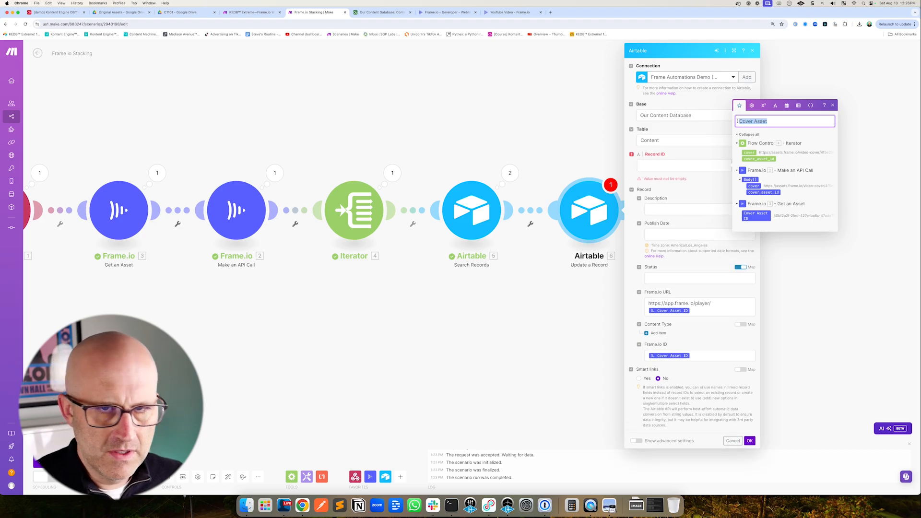
key(BackSpace)
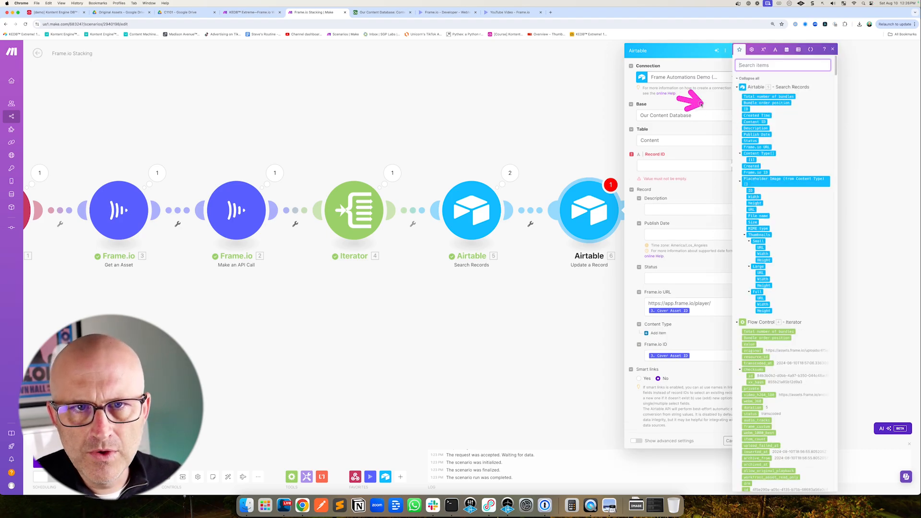
click(746, 109)
click(756, 411)
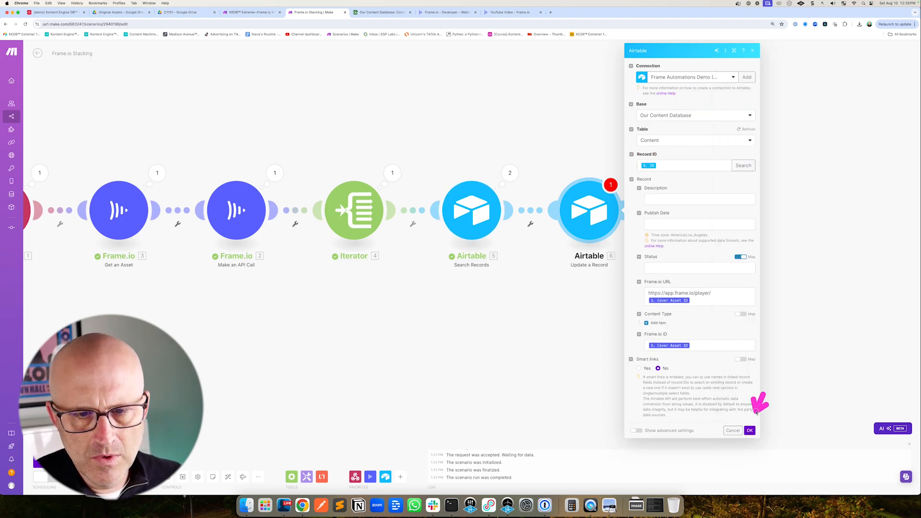
Save the Update a Record module and review the Search Records module's input and output for both operations
click(750, 431)
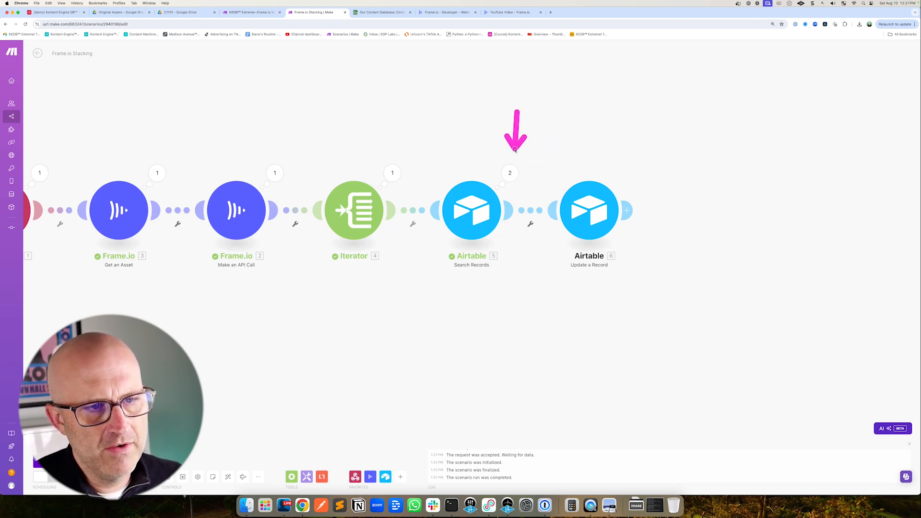
click(510, 173)
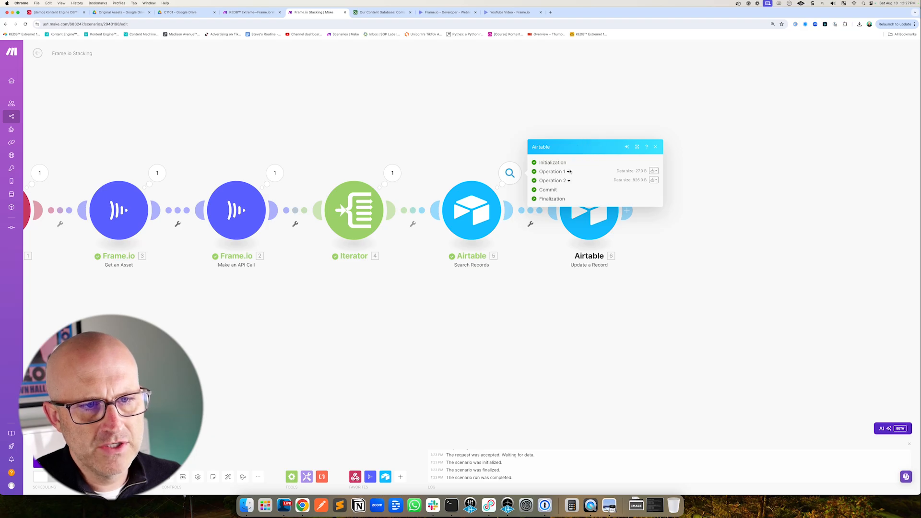
click(568, 171)
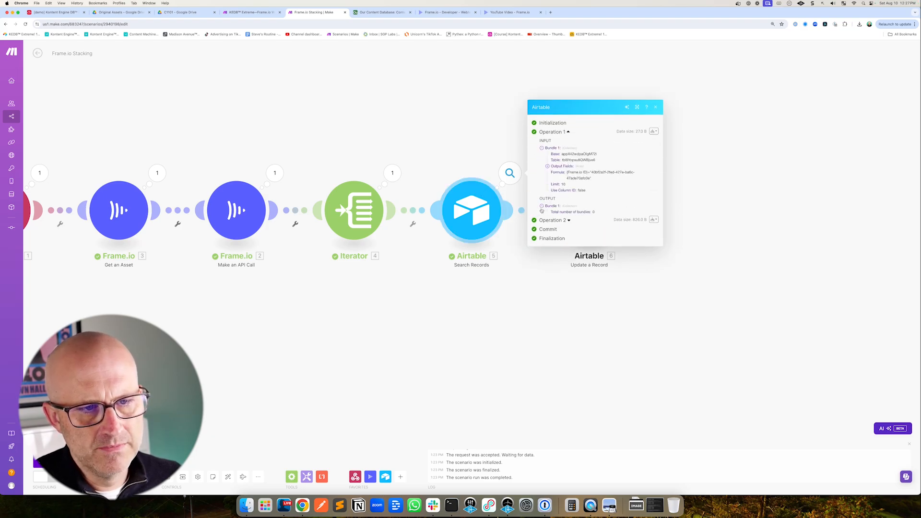
click(569, 220)
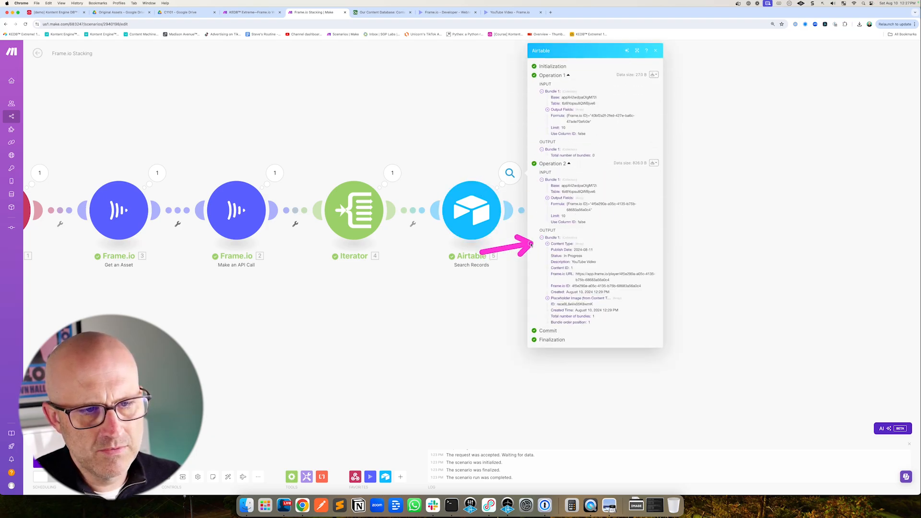
Add a filter before Update a Record requiring the Search Records Total number of bundles to equal 1
click(531, 210)
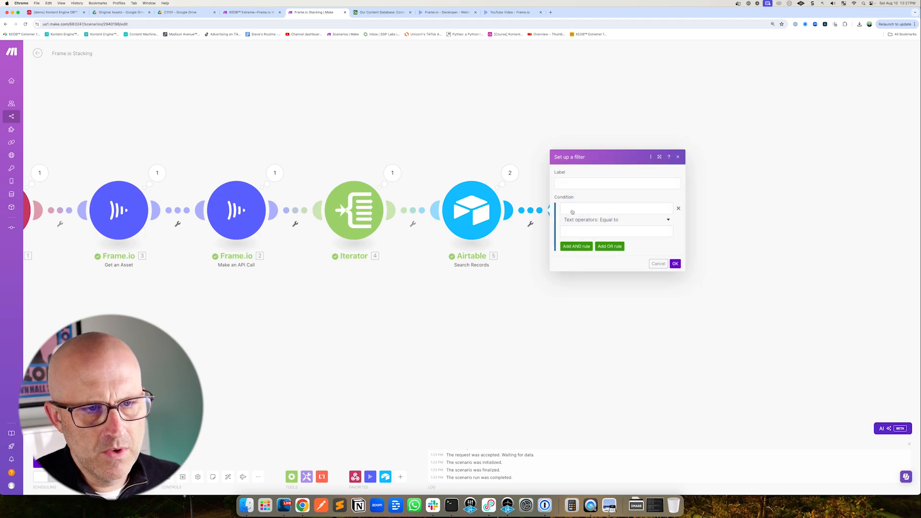
click(577, 209)
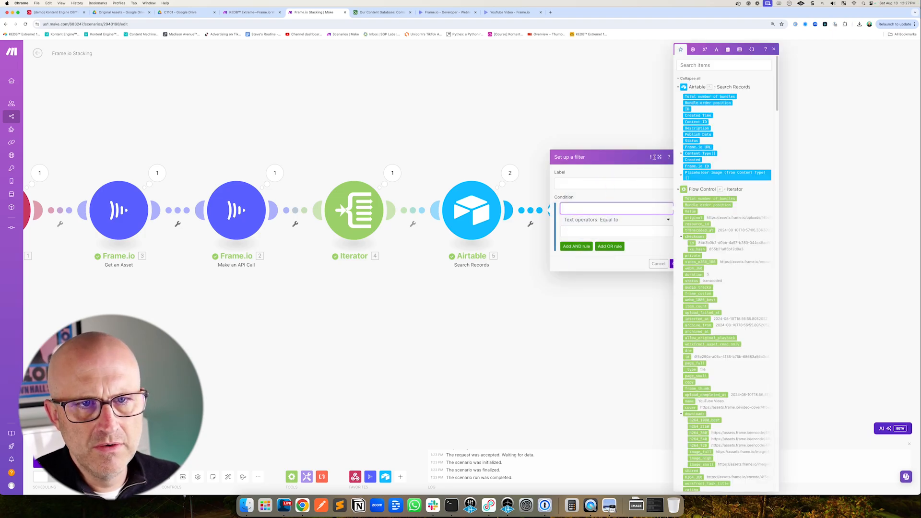
click(702, 96)
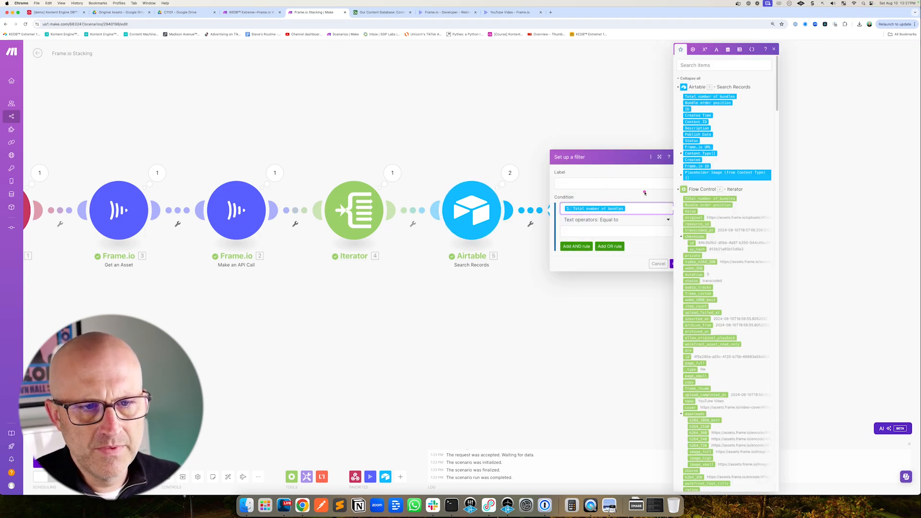
click(617, 231)
text(1)
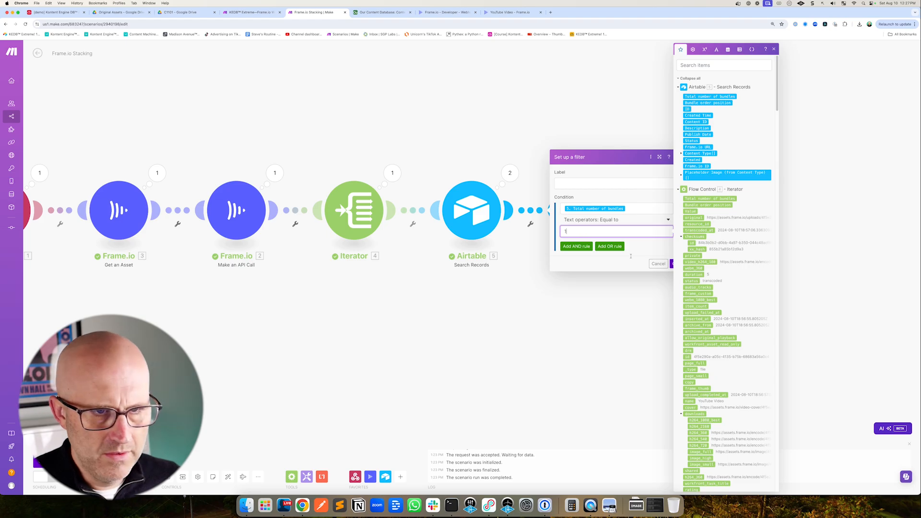
click(686, 260)
click(675, 263)
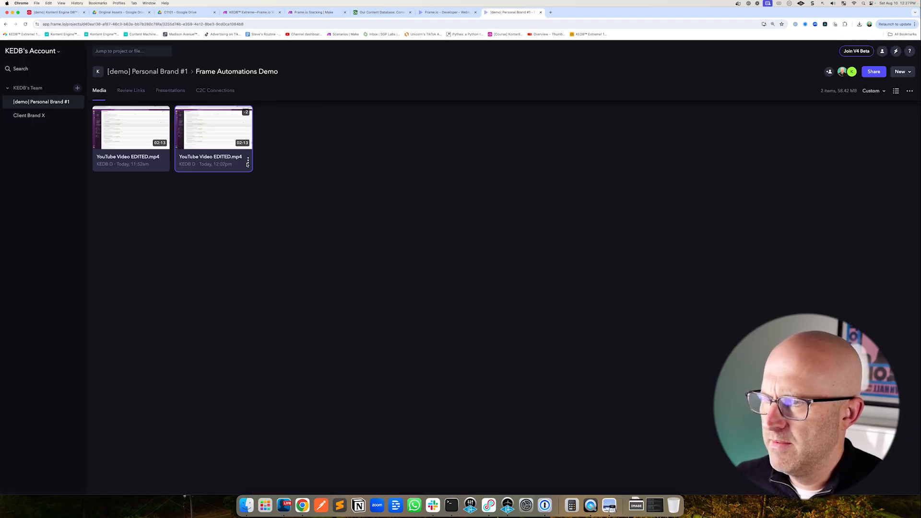
Manage the version stack of the stacked YouTube Video EDITED.mp4 asset in Frame.io
right_click(247, 163)
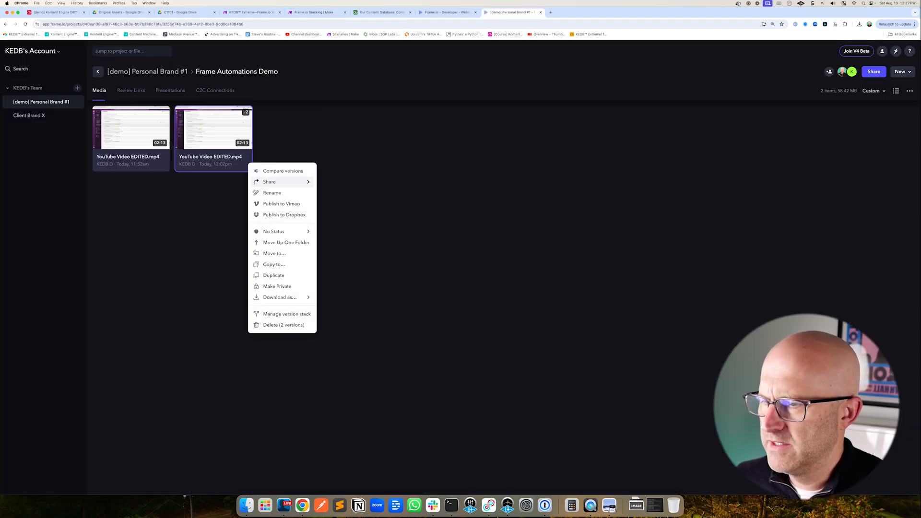
click(286, 314)
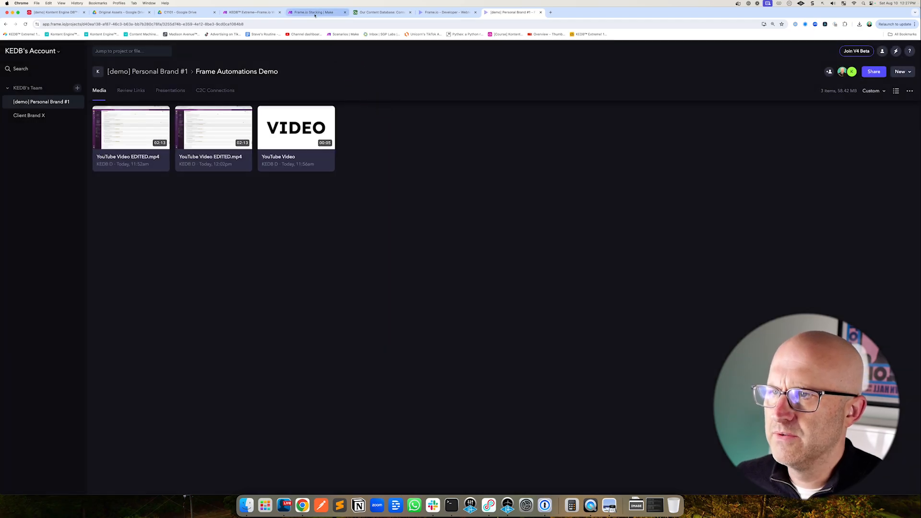
click(314, 12)
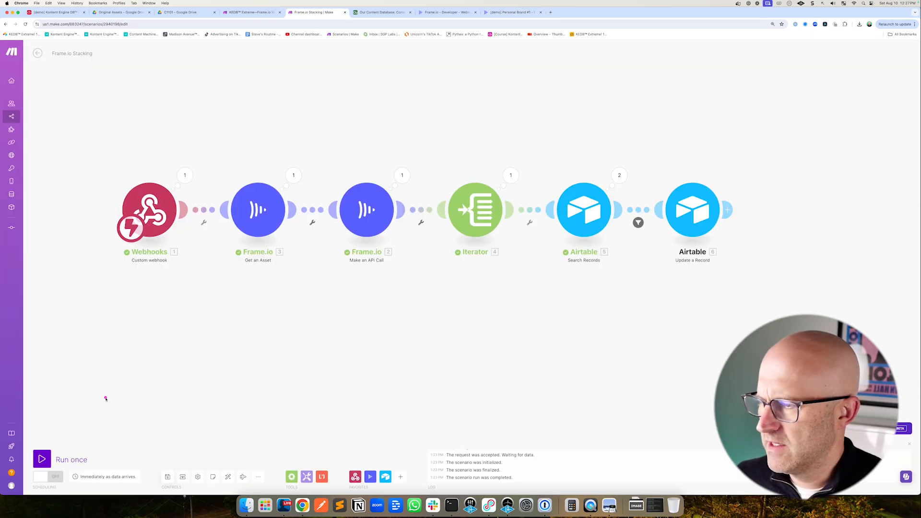
Run the scenario once and stack YouTube Video EDITED.mp4 onto the YouTube Video asset in Frame.io as a new version
click(42, 459)
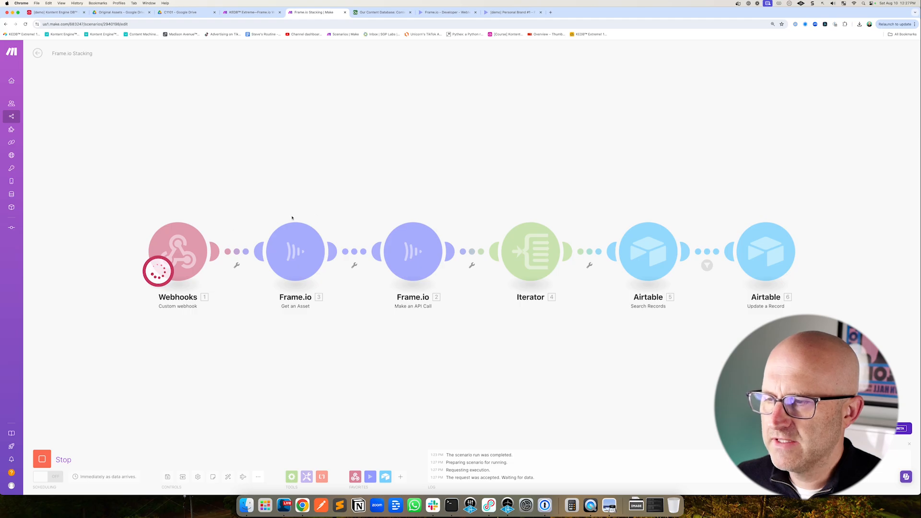
click(381, 12)
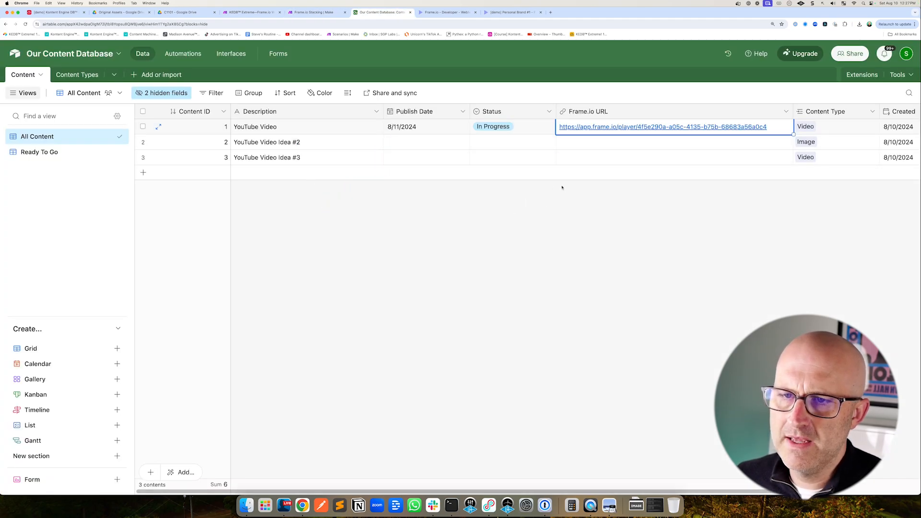
click(512, 13)
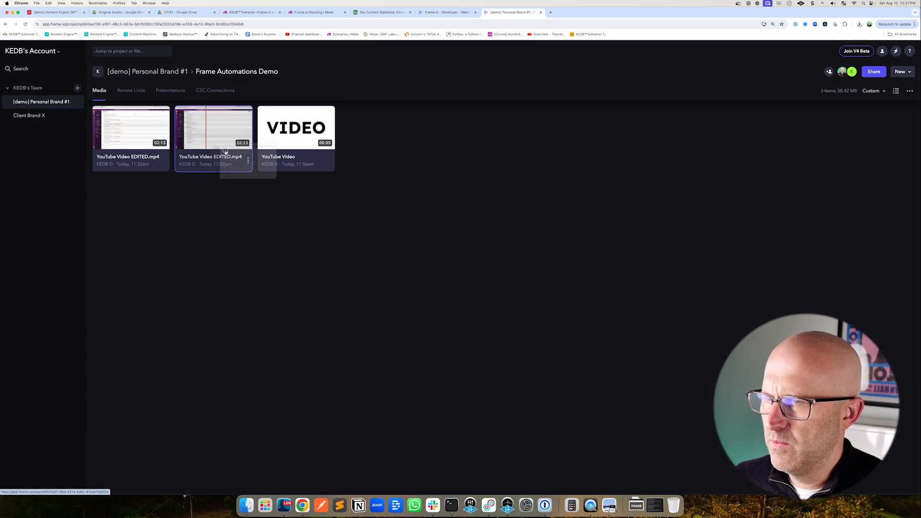
drag(226, 152, 300, 137)
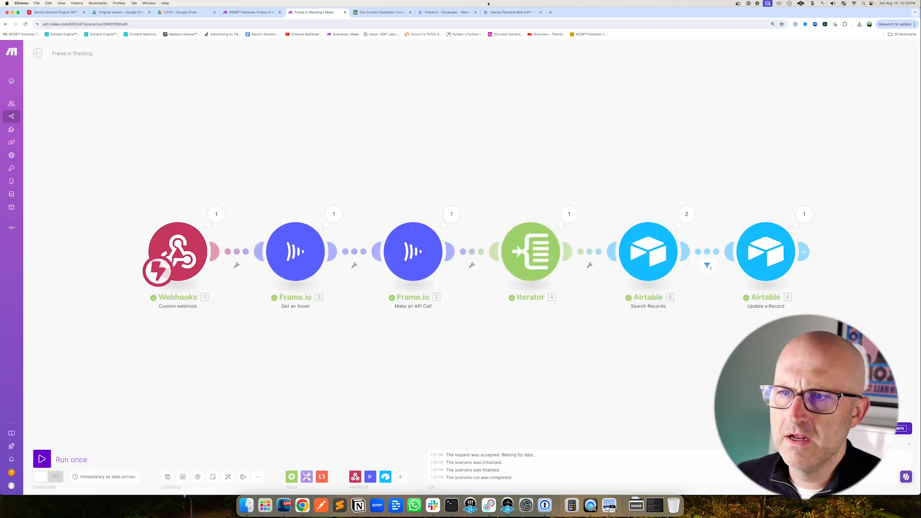
Open the YouTube Video record's Frame.io URL from Airtable and check the player's version list
click(368, 10)
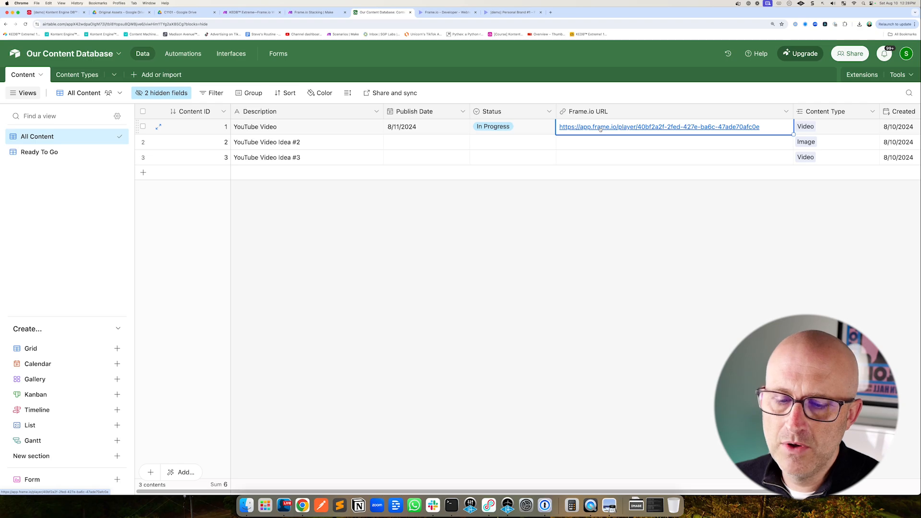
click(633, 127)
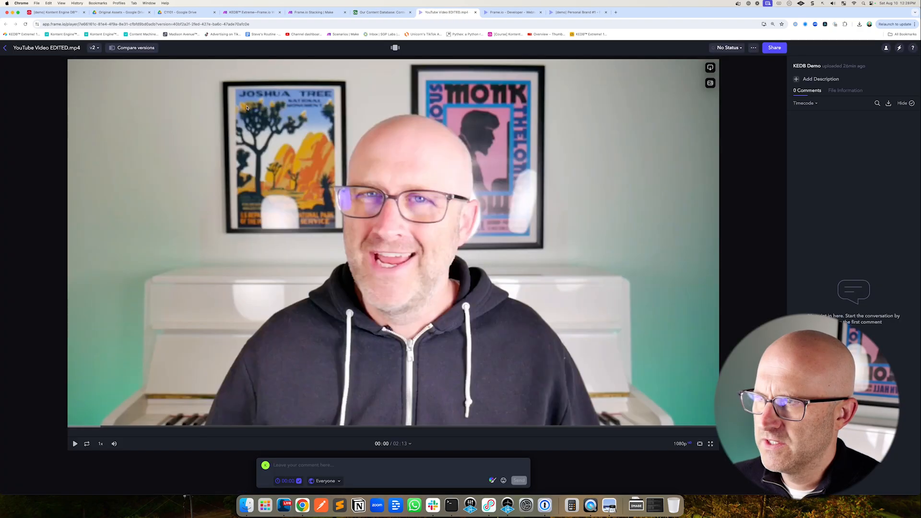
click(96, 49)
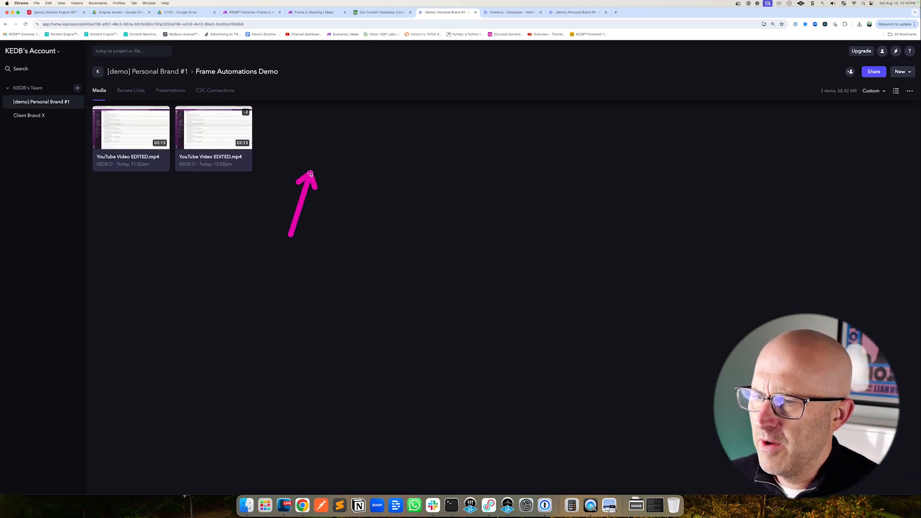
Compare the YouTube Video record's Status in Airtable with the assets in the Frame.io project
click(373, 13)
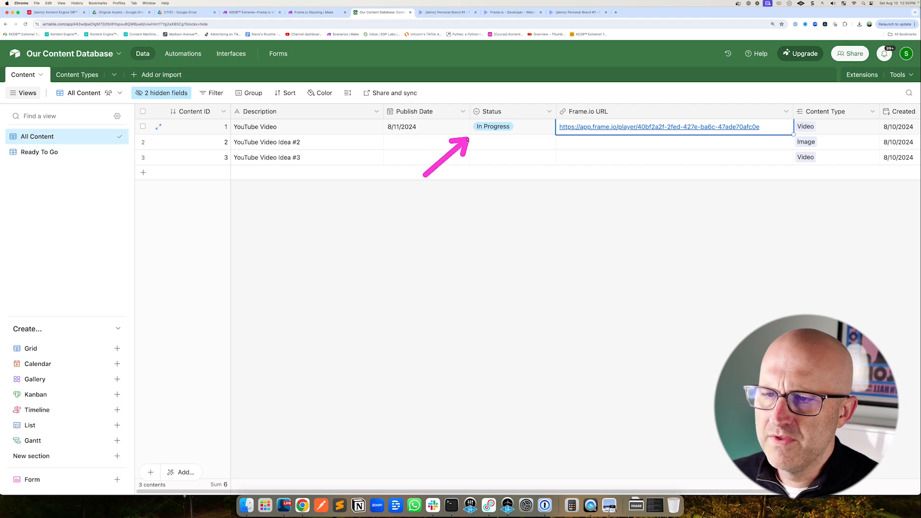
click(487, 127)
click(488, 127)
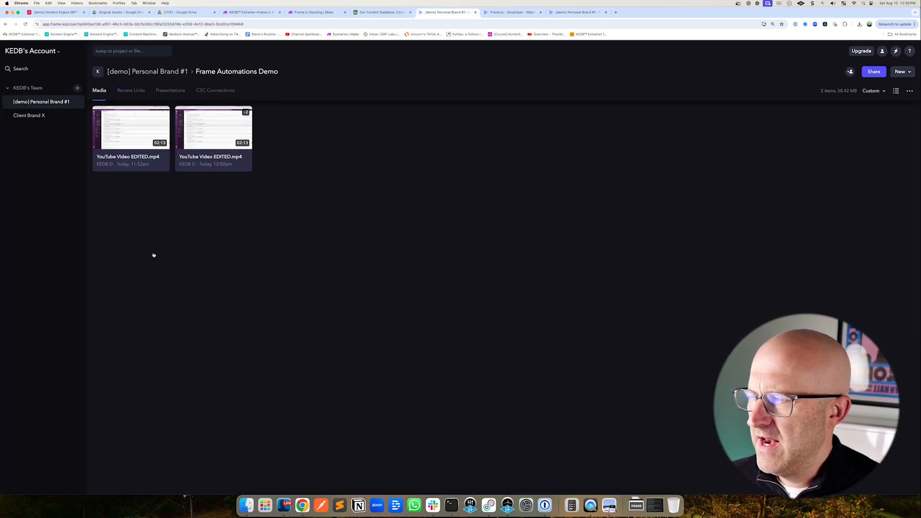
mouse_move(129, 139)
mouse_down()
mouse_move(198, 149)
mouse_move(214, 131)
mouse_move(115, 135)
mouse_up()
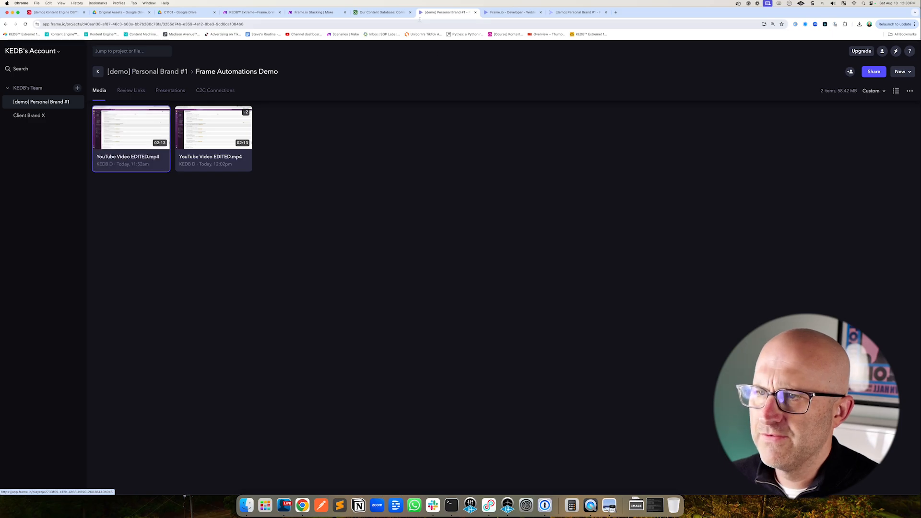
click(384, 13)
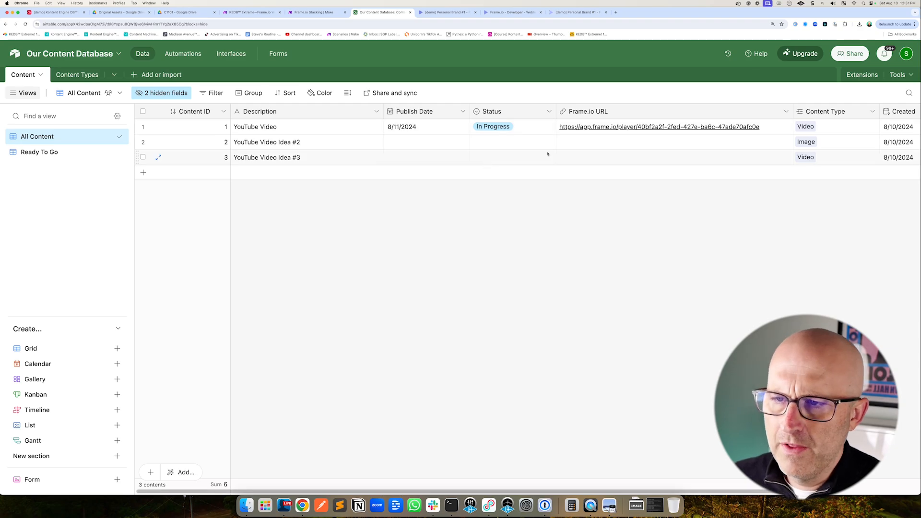
click(514, 131)
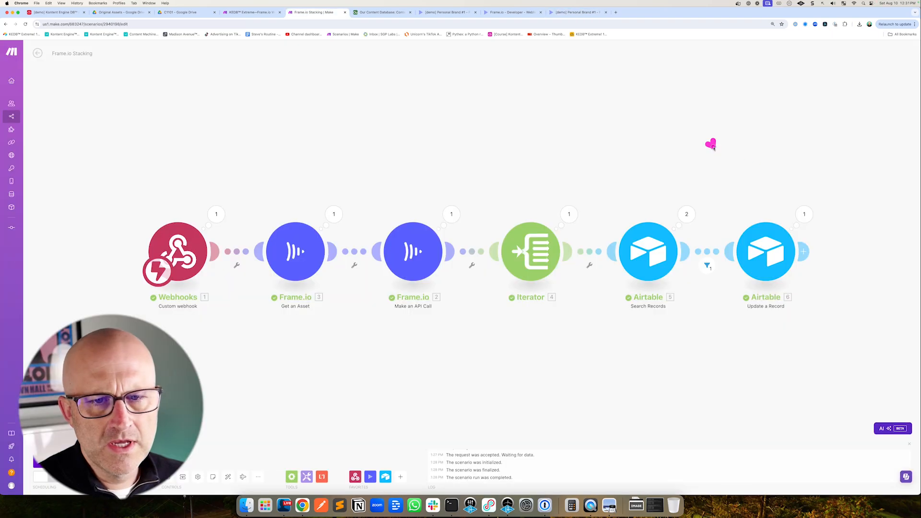
Set the Update a Record module's Status field to Review and save the module
click(766, 250)
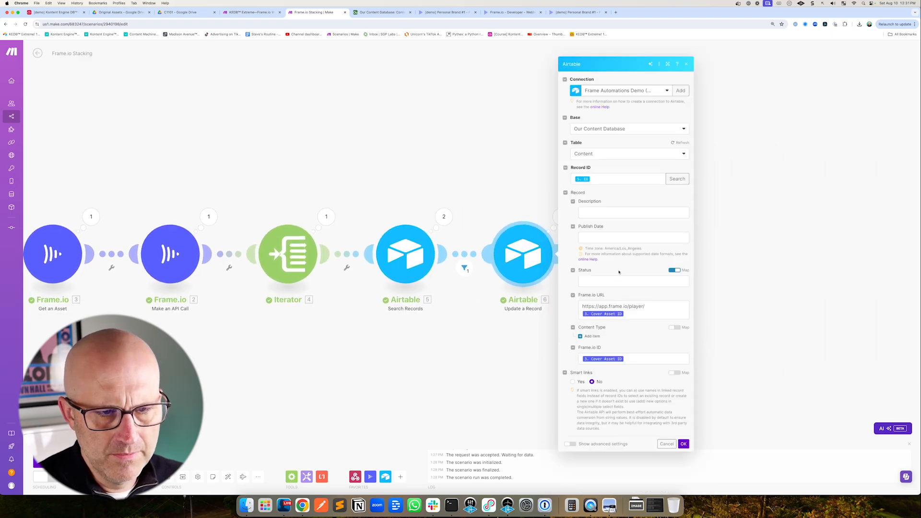
click(624, 282)
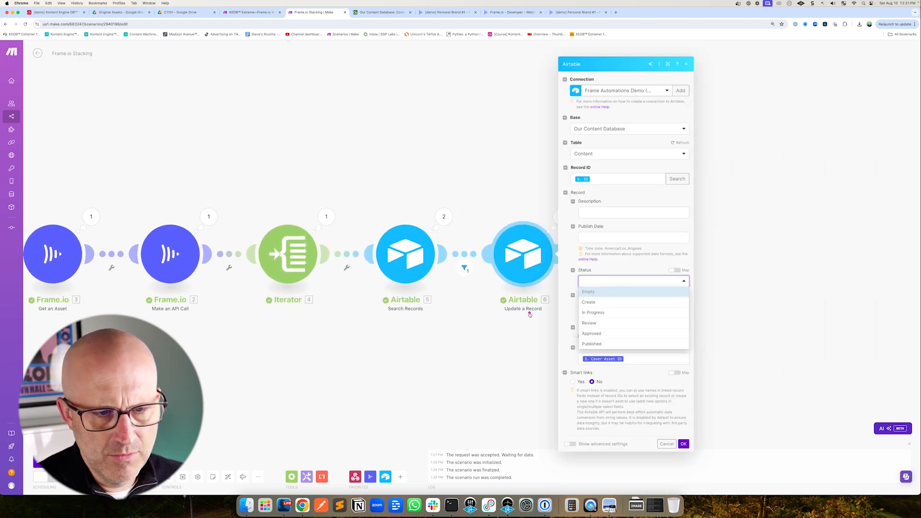
click(590, 323)
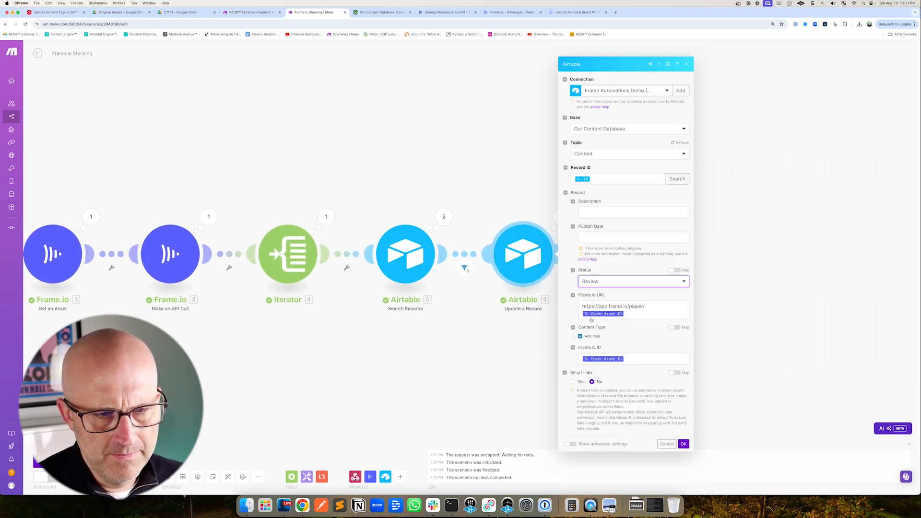
click(684, 444)
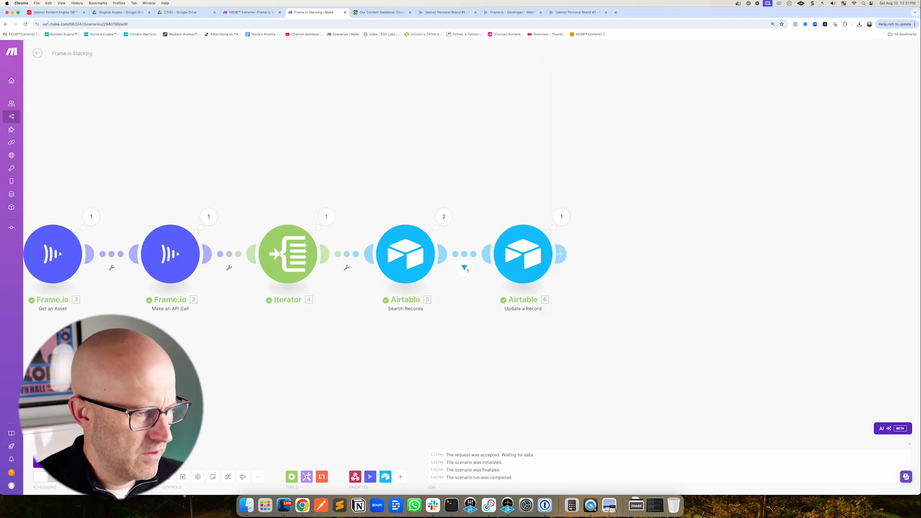
Create an Airtable automation triggered when a record in the Content table matches conditions
click(375, 12)
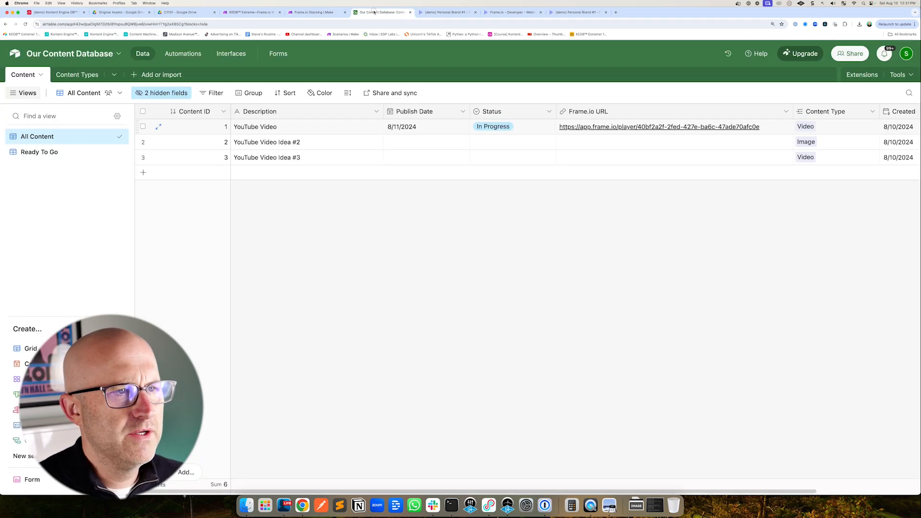
click(183, 53)
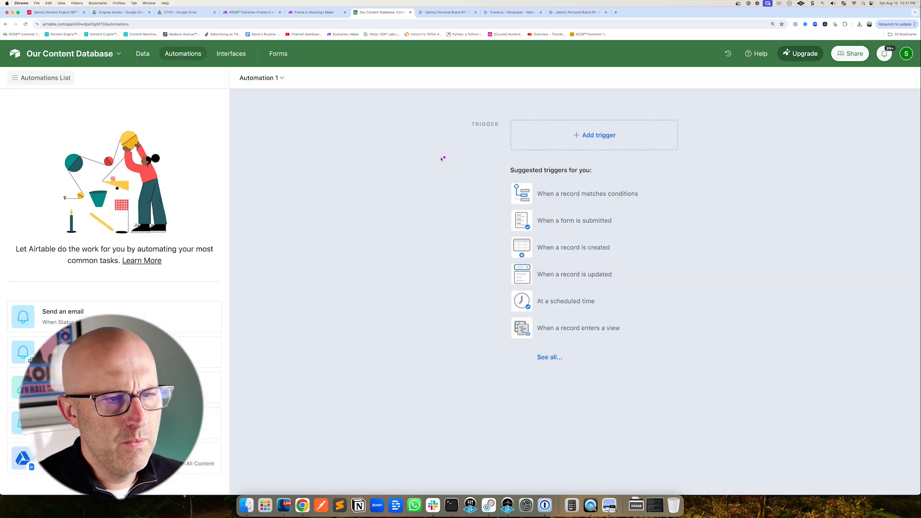
click(590, 142)
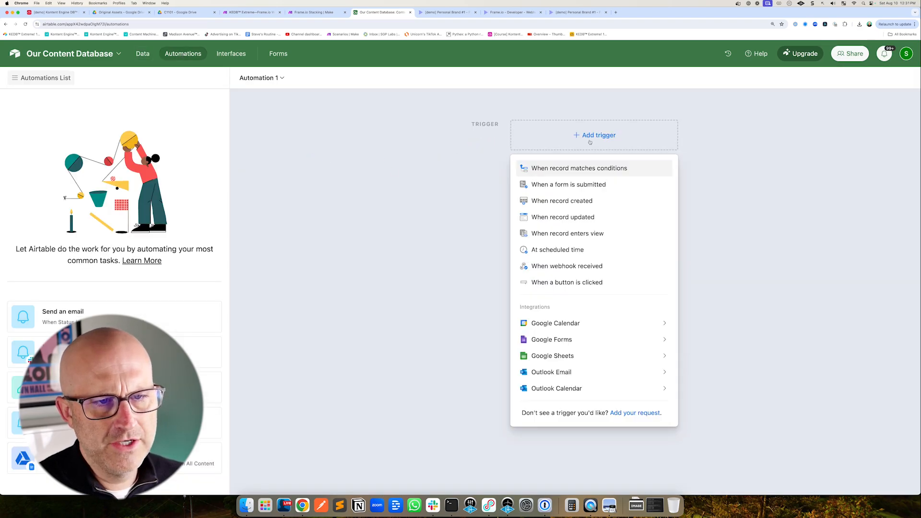
click(582, 169)
click(725, 221)
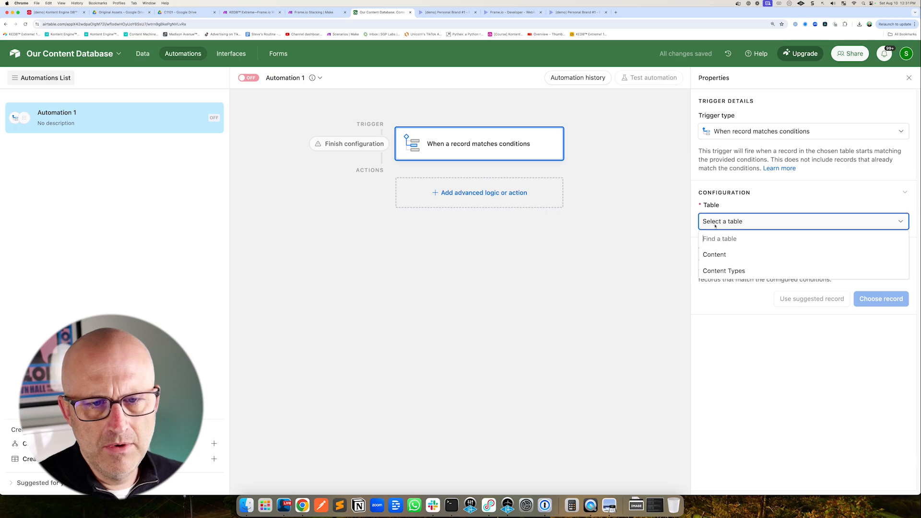
click(725, 251)
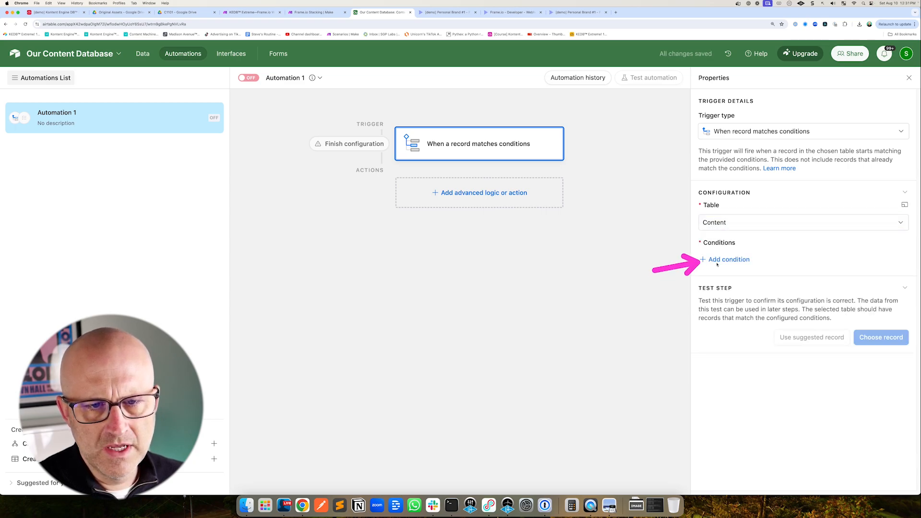
Add a trigger condition so the automation fires when Status is Review
click(718, 261)
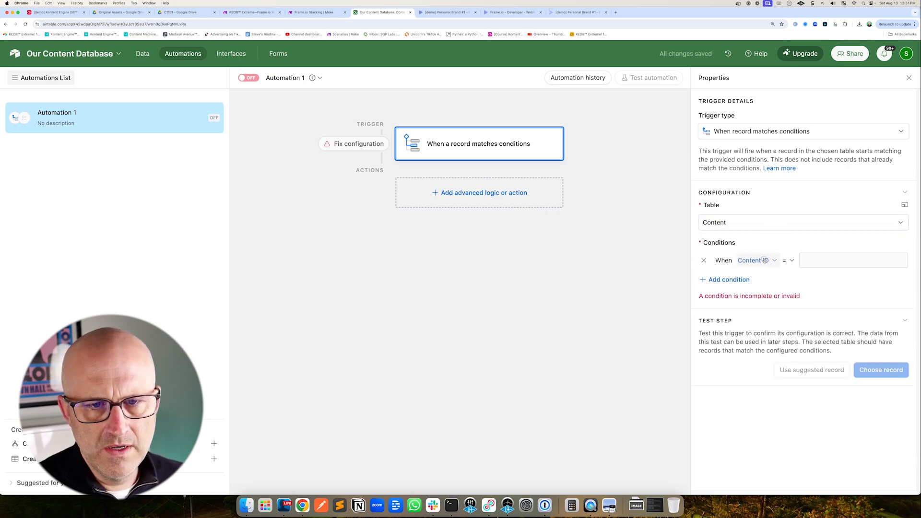
click(756, 261)
click(780, 338)
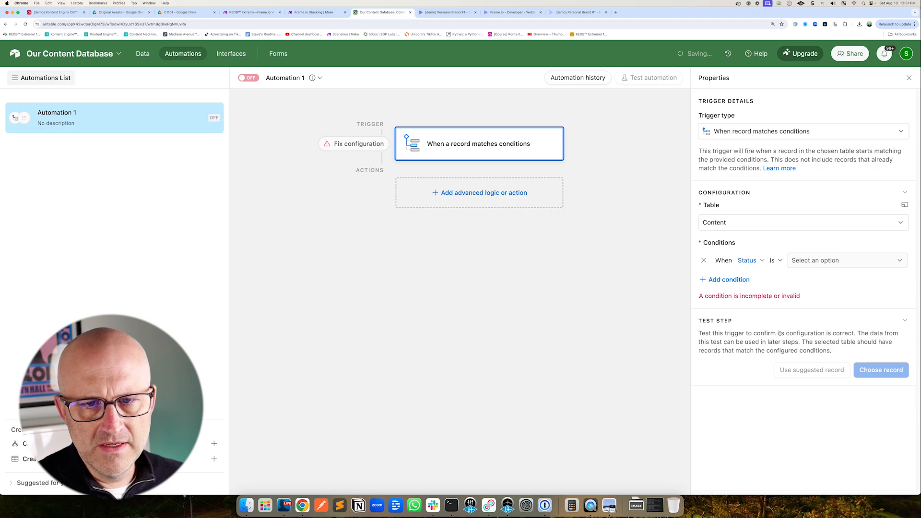
click(811, 261)
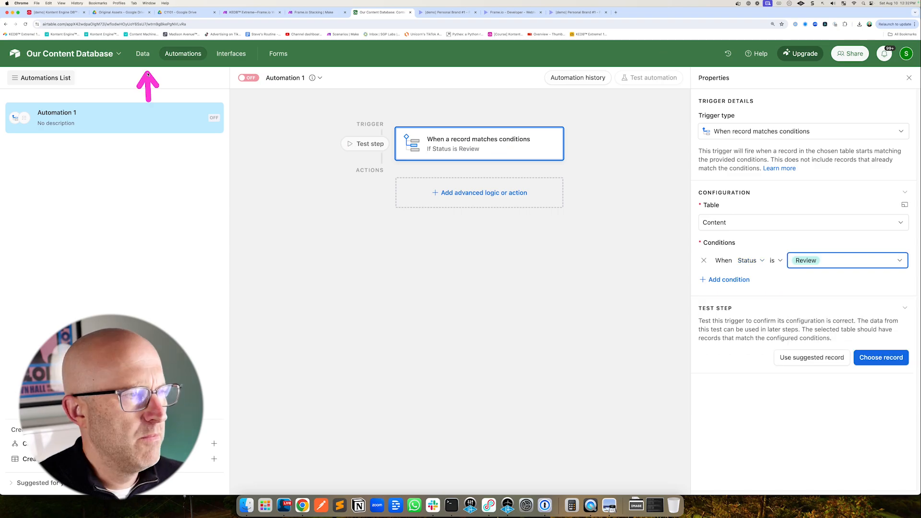
Set the YouTube Video record's Status to Review in the Content table and return to the automation
click(142, 54)
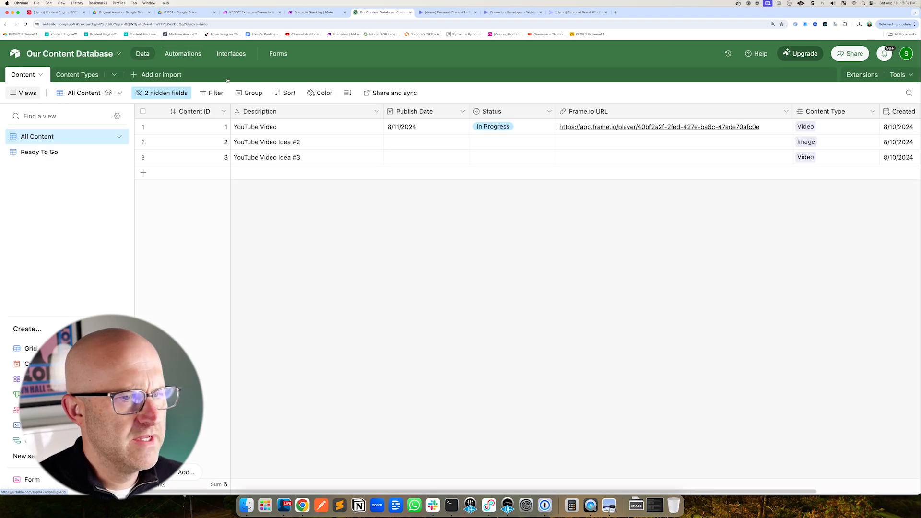
click(492, 128)
click(500, 212)
click(183, 54)
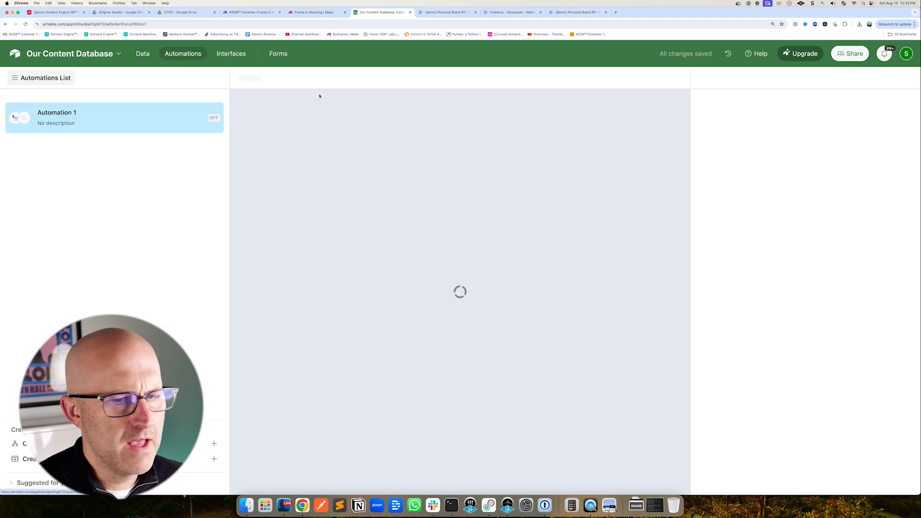
Test the trigger by choosing the YouTube Video record as the sample record
click(881, 357)
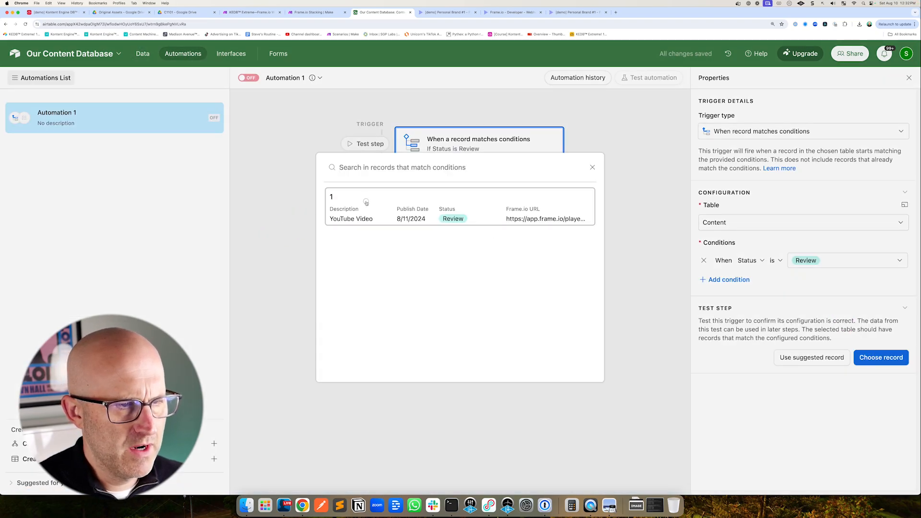
click(365, 204)
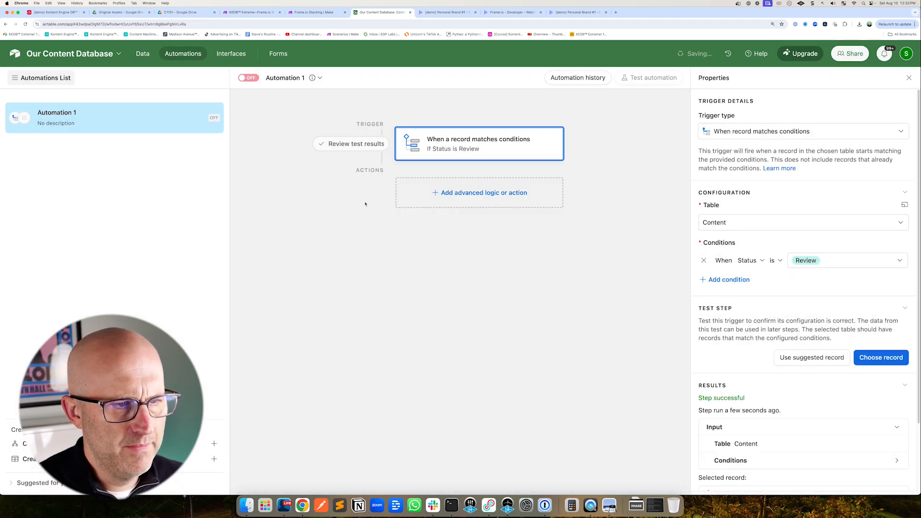
Add a Slack Send message action after the trigger
click(472, 195)
scroll(451, 374, down, 3)
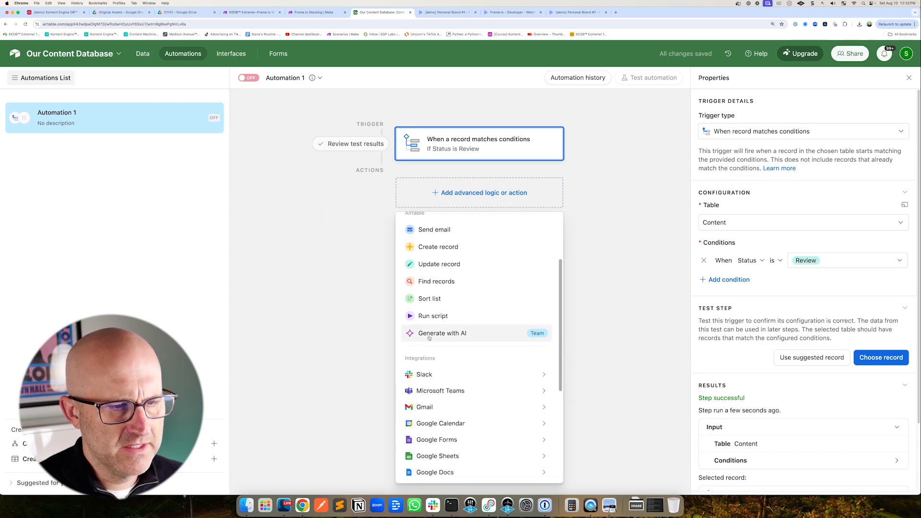
scroll(451, 375, up, 3)
scroll(403, 326, down, 3)
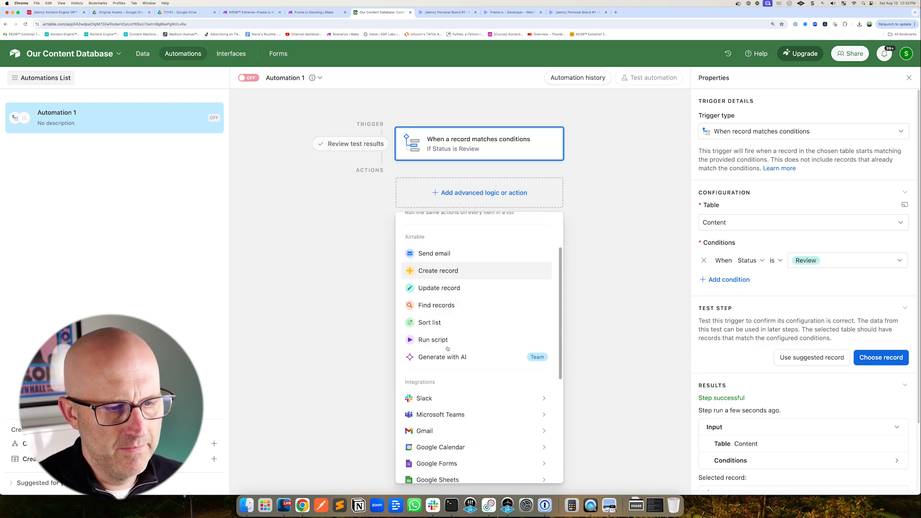
mouse_move(387, 346)
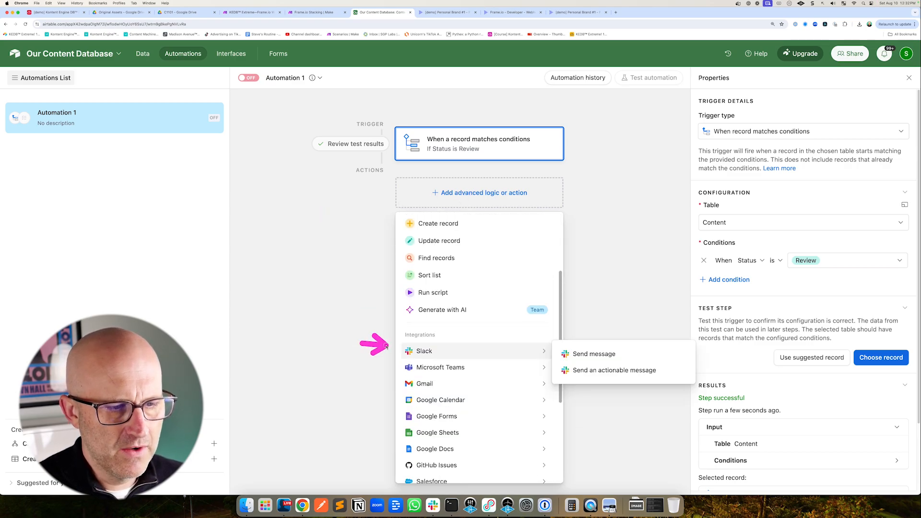
click(591, 353)
Set the Slack account to Kontent Engine Team and the channel to kedb-distribution
click(718, 290)
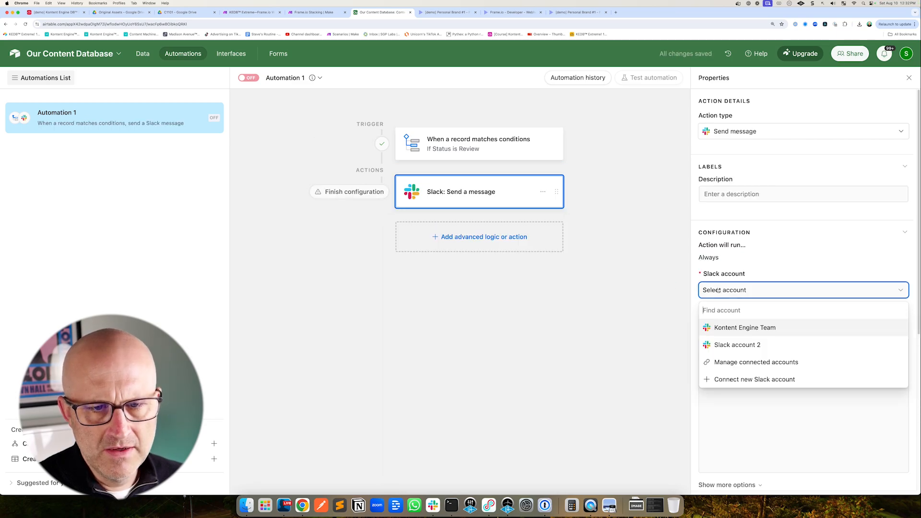
click(734, 328)
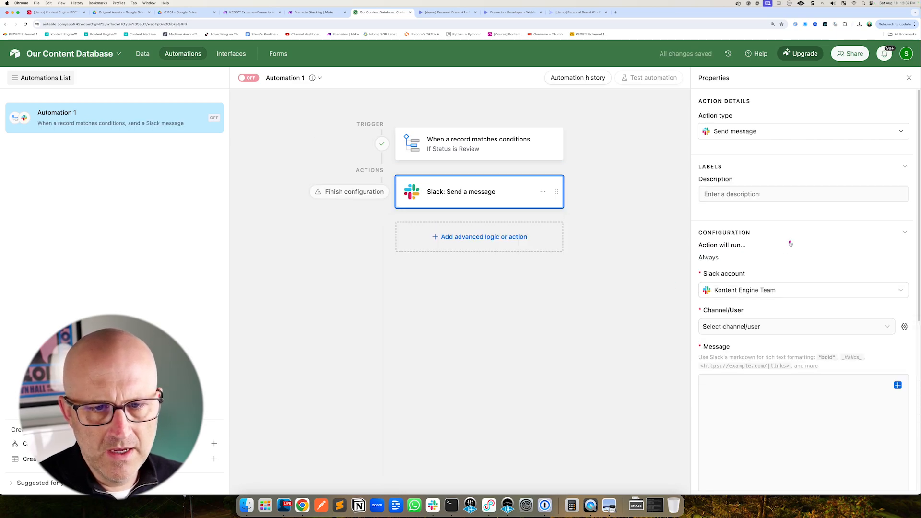
click(703, 327)
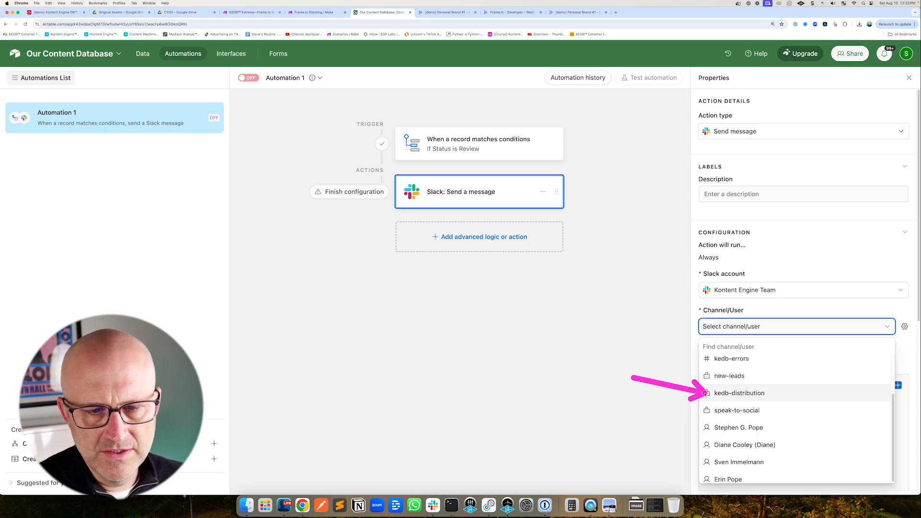
click(712, 394)
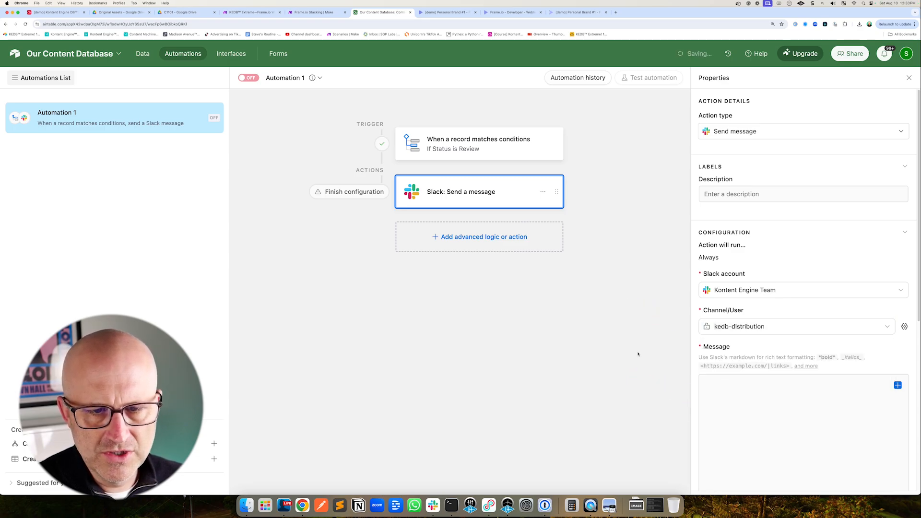
Write the message lines Content ID: and Description:, inserting the record's Content ID and Description fields
click(720, 386)
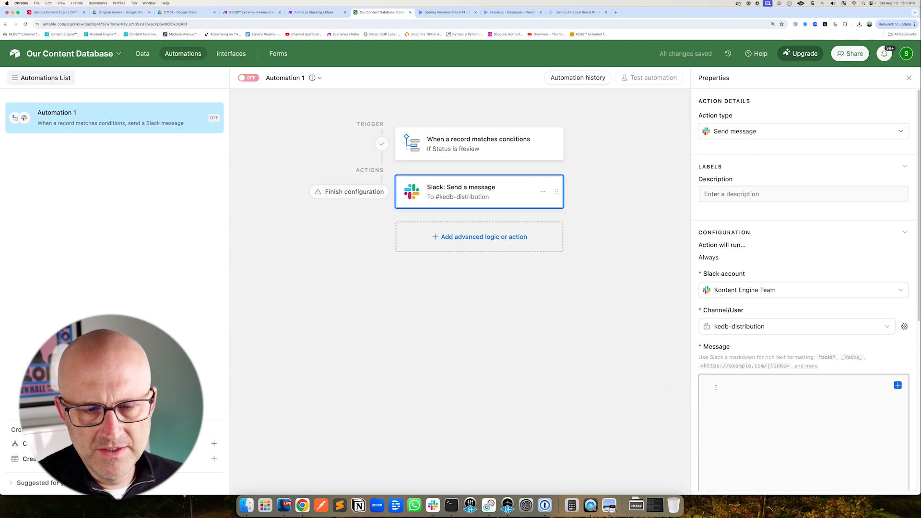
text(Content ID:)
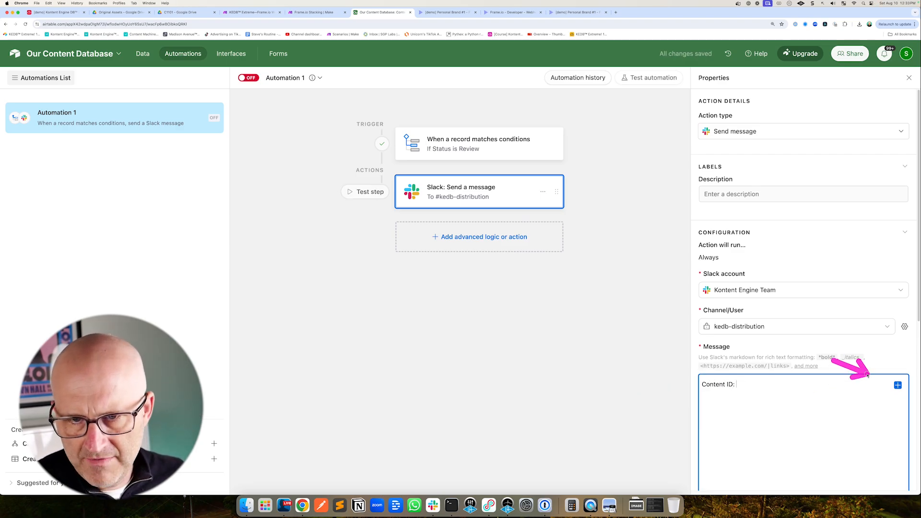
click(898, 385)
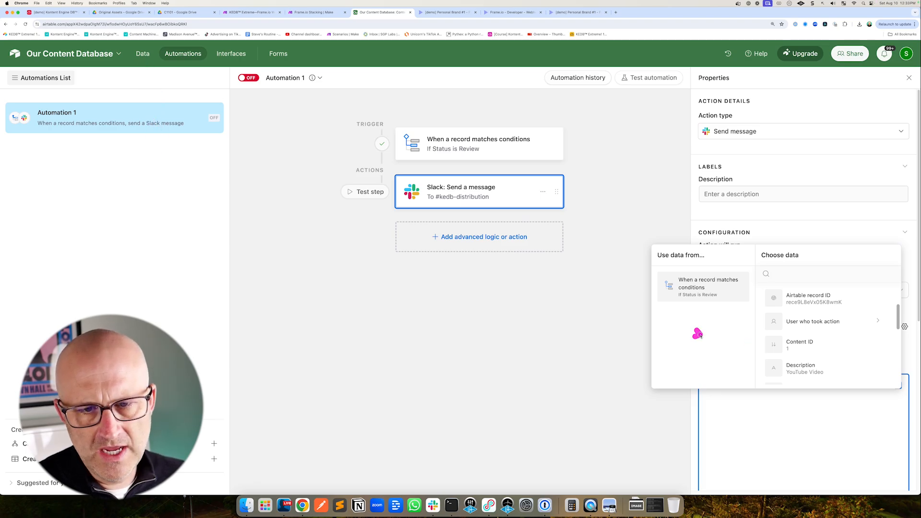
click(797, 344)
key(Return)
text(Description:)
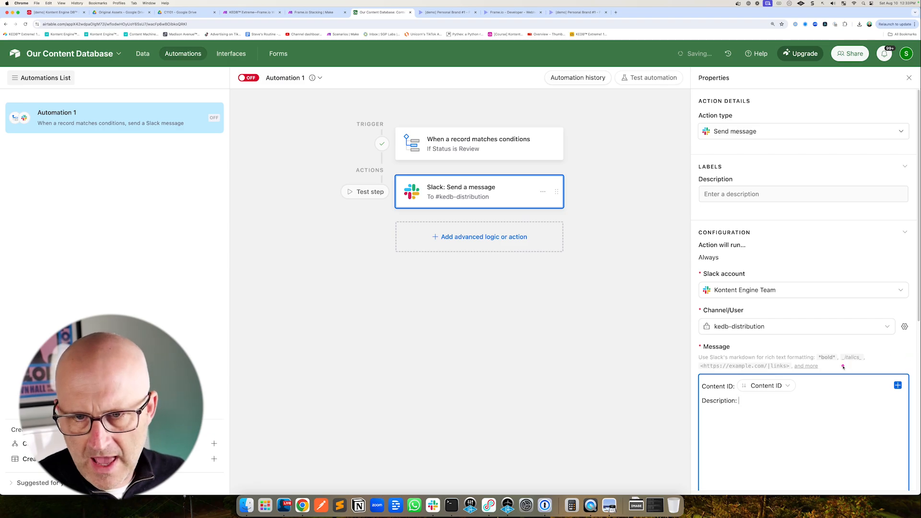
click(898, 385)
scroll(821, 358, down, 2)
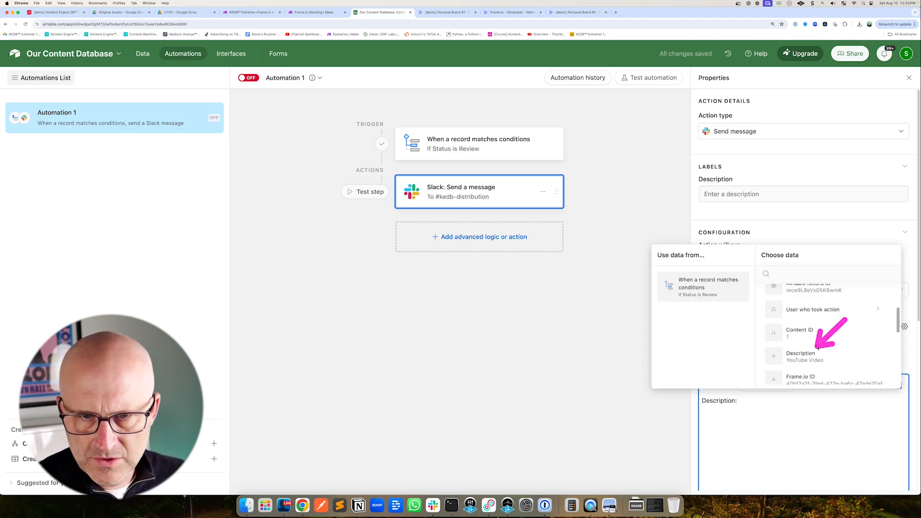
click(806, 356)
key(Return)
Add Status: and Link: lines to the message with the record's Status and Frame.io URL fields
text(Status:)
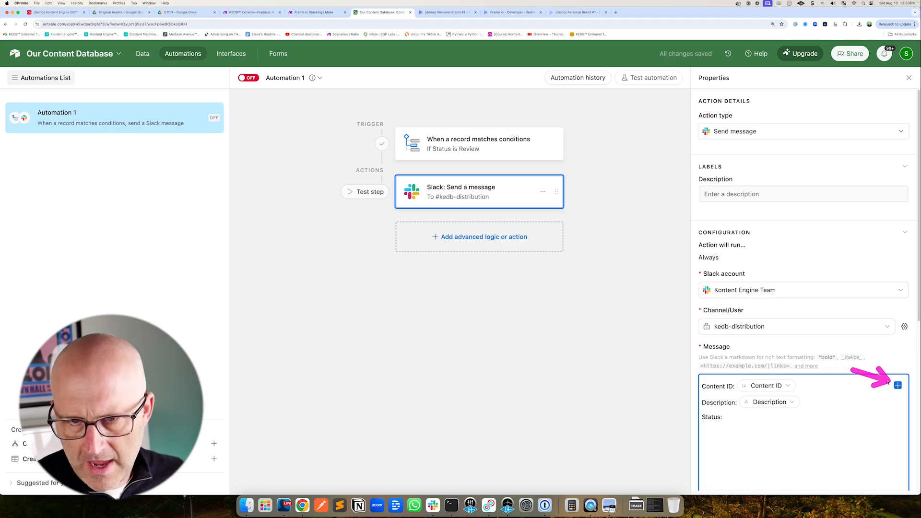
click(898, 385)
scroll(797, 336, down, 2)
click(797, 327)
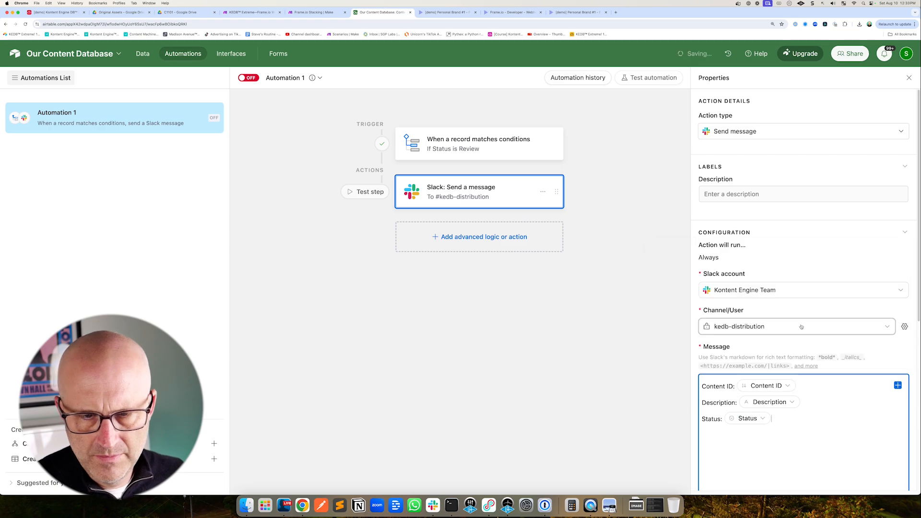
key(Return)
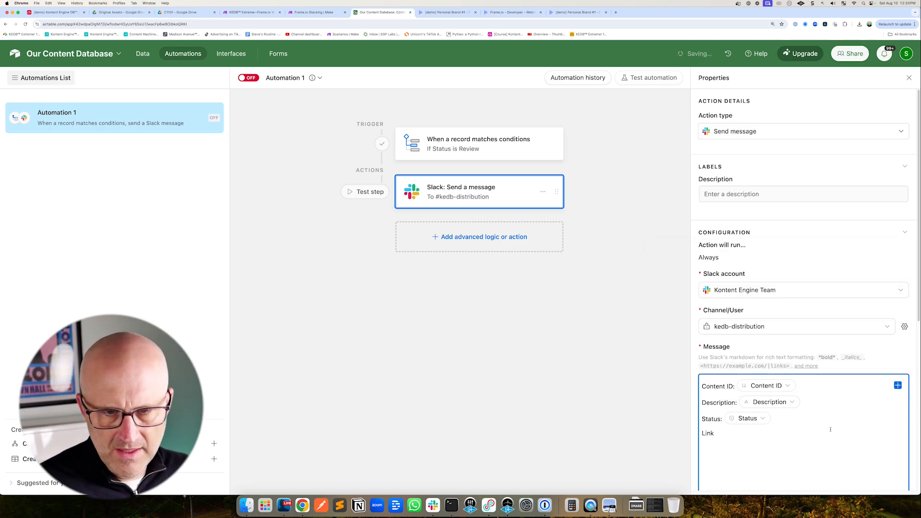
click(898, 385)
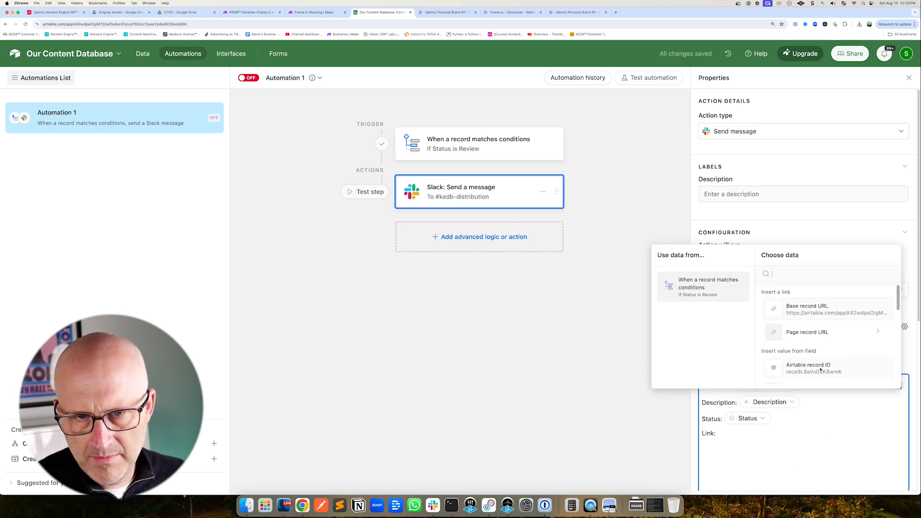
scroll(811, 345, down, 3)
click(816, 319)
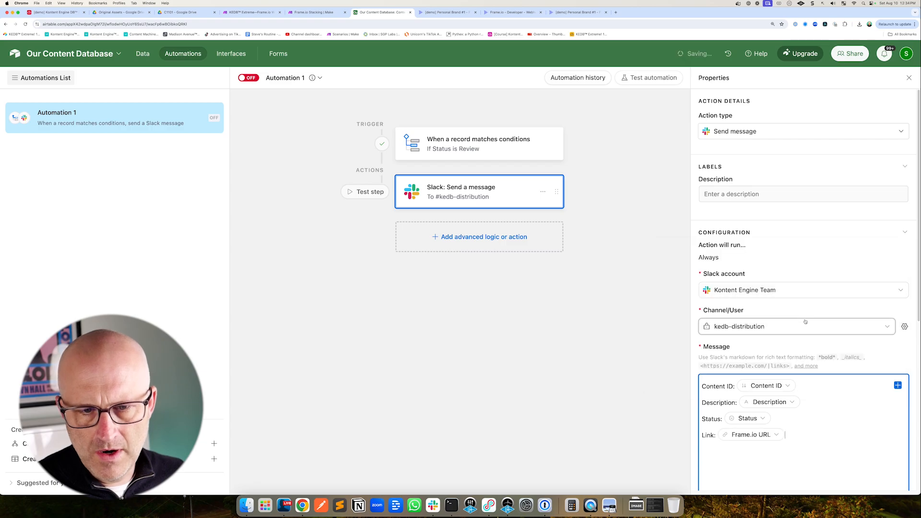
scroll(827, 397, down, 3)
scroll(807, 380, down, 1)
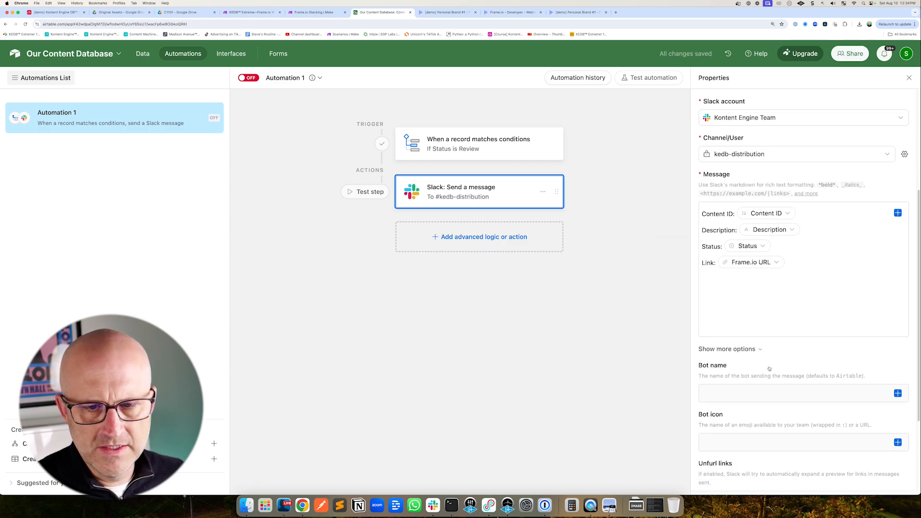
scroll(770, 368, down, 4)
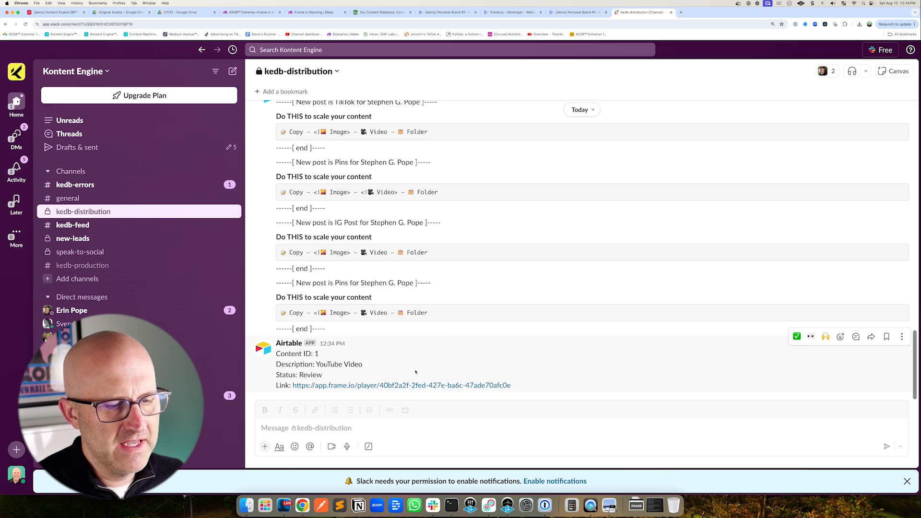
Open the Frame.io link from the Slack message and try drawing an annotation on the video
click(411, 385)
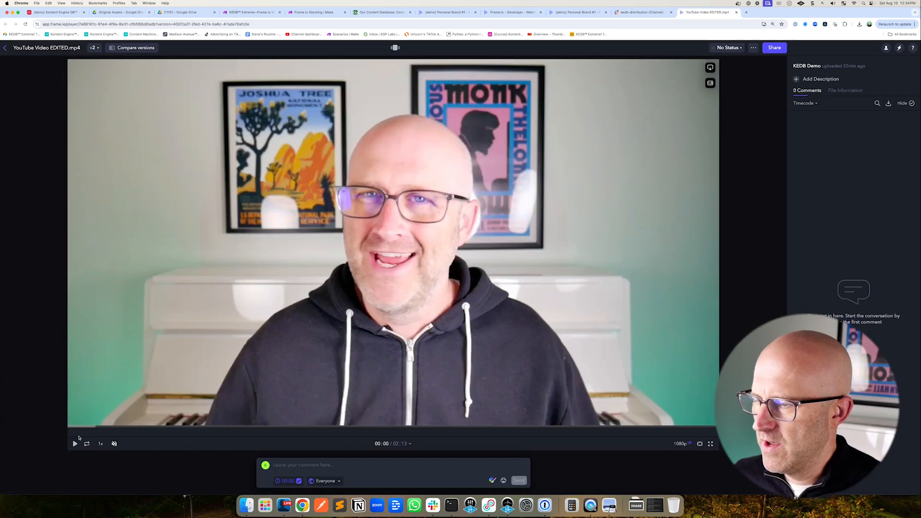
click(75, 444)
click(493, 481)
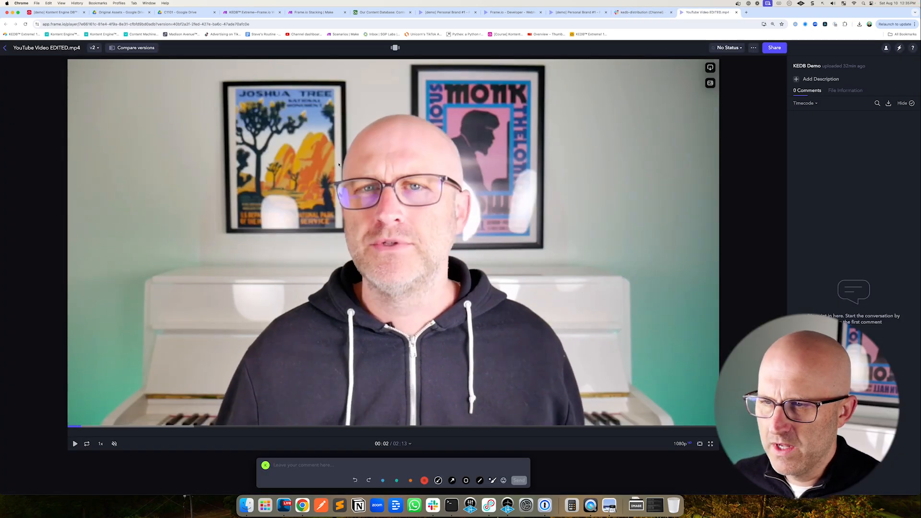
mouse_move(338, 162)
mouse_down()
mouse_move(397, 159)
mouse_move(461, 219)
mouse_up()
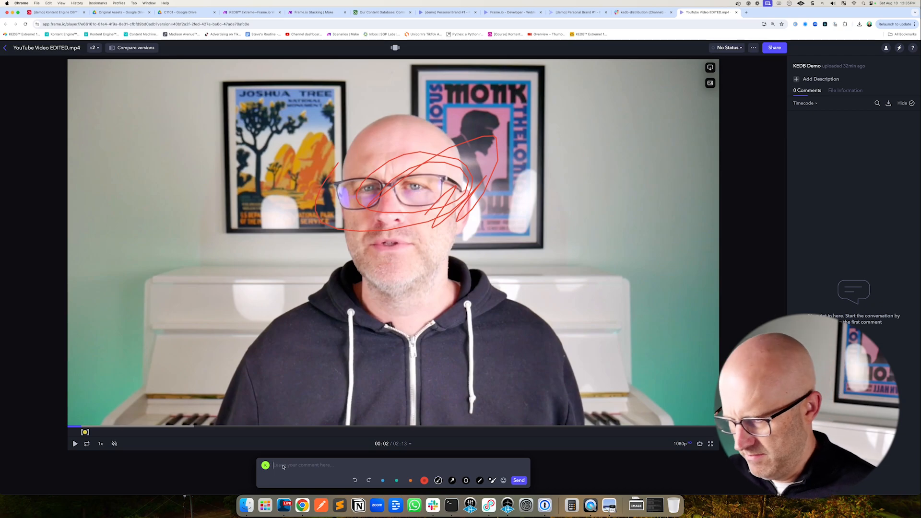
key(Return)
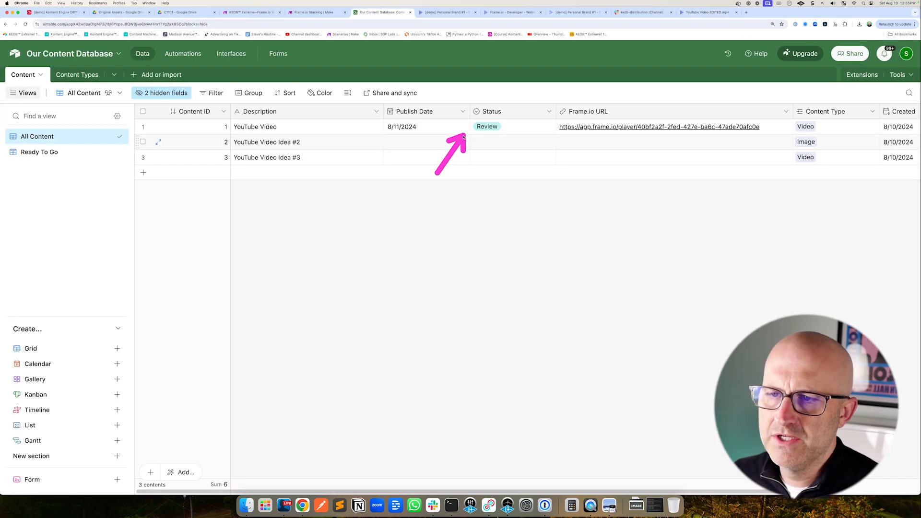
Set the YouTube Video record's Status back to In Progress
click(487, 128)
click(487, 127)
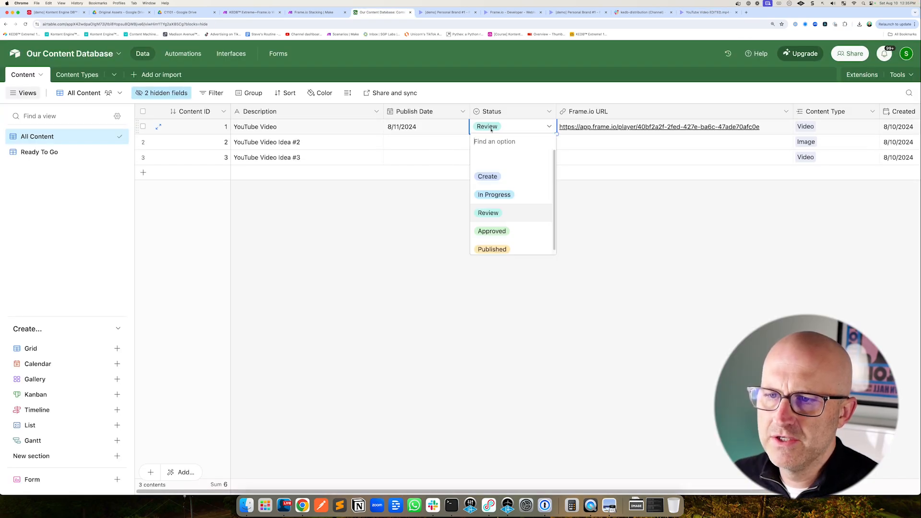
click(449, 199)
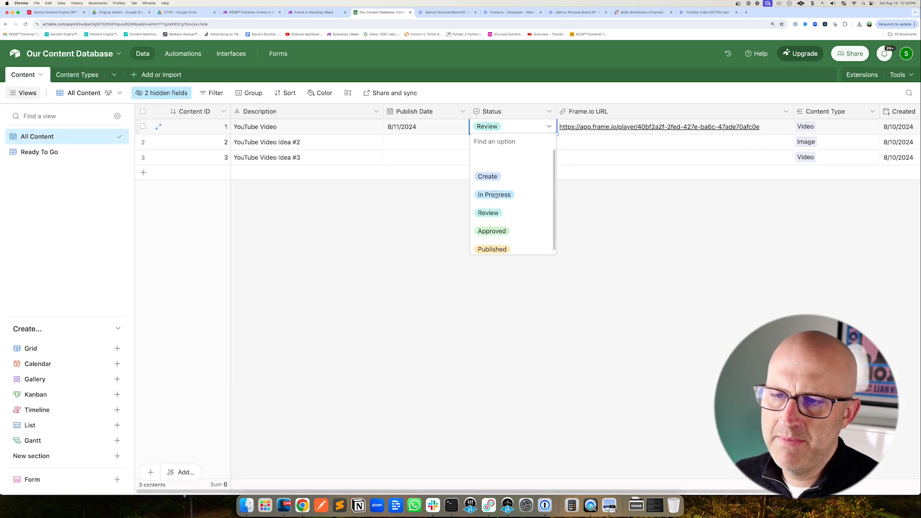
click(495, 193)
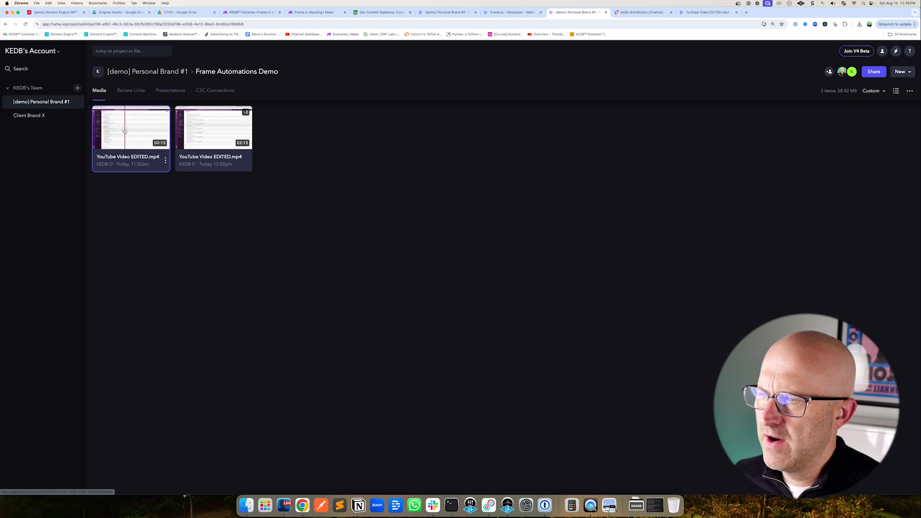
Run the Frame.io Stacking scenario once
drag(125, 134, 204, 124)
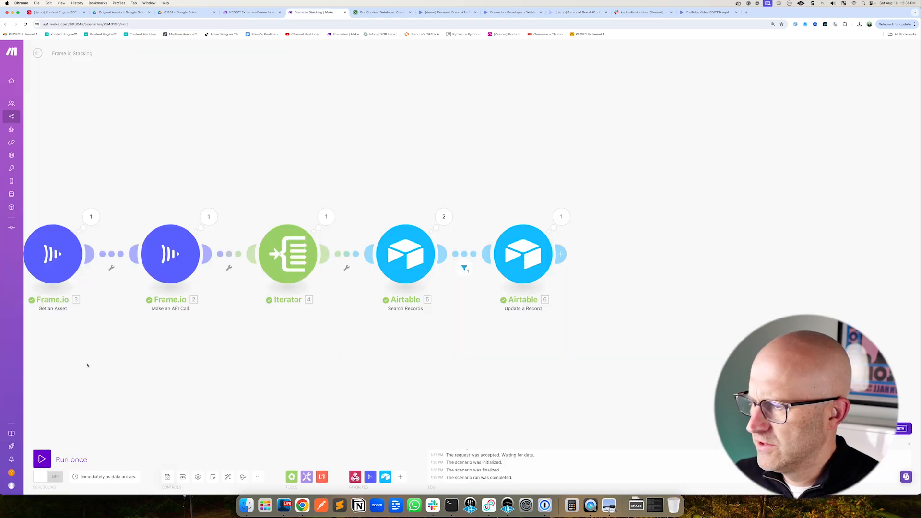
click(42, 459)
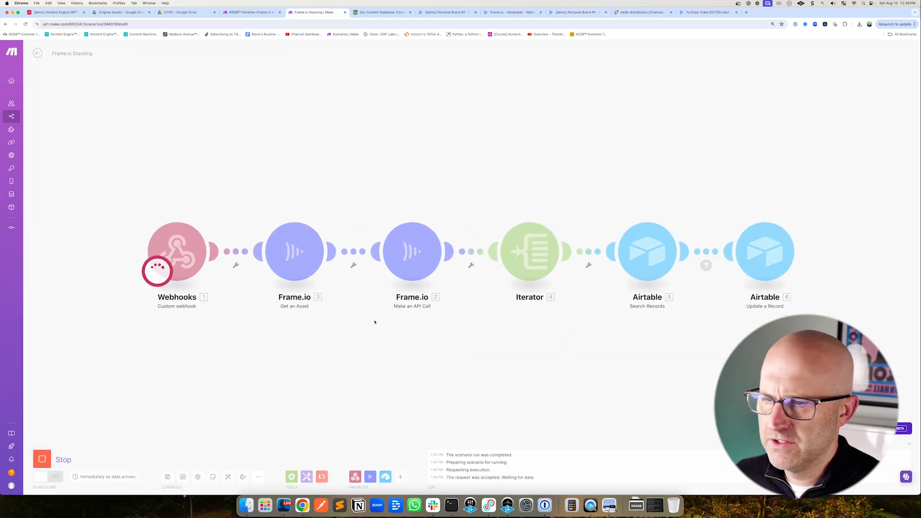
Switch to the Airtable automation and turn Automation 1 on
click(571, 12)
drag(129, 129, 196, 140)
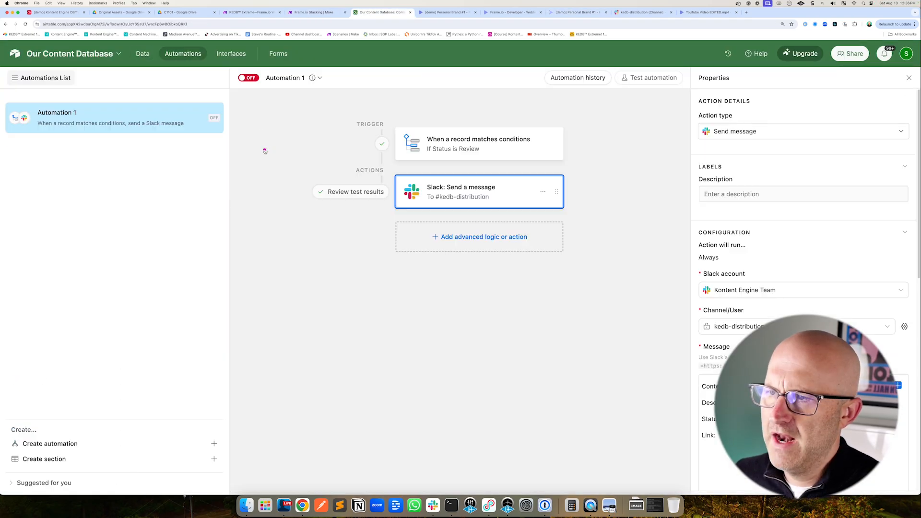
click(249, 77)
Browse the No-Code Architects community's classroom courses and event calendar
click(642, 12)
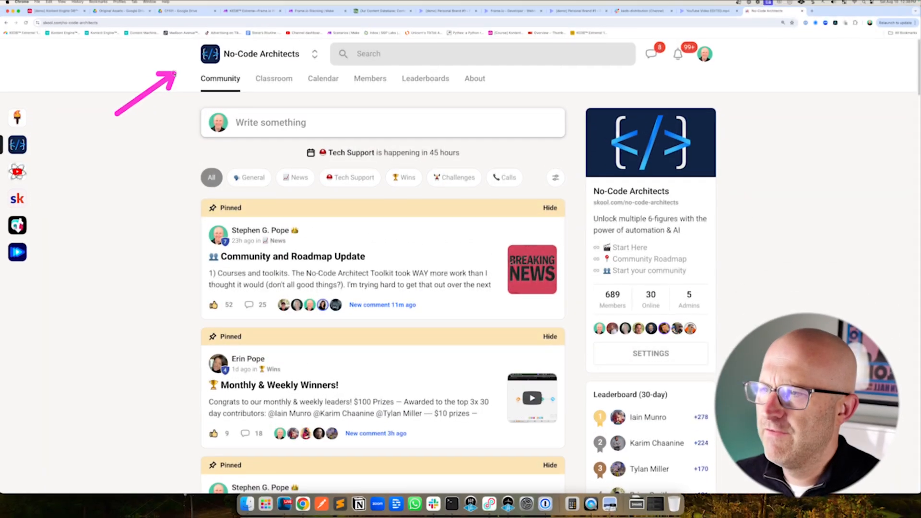
click(264, 80)
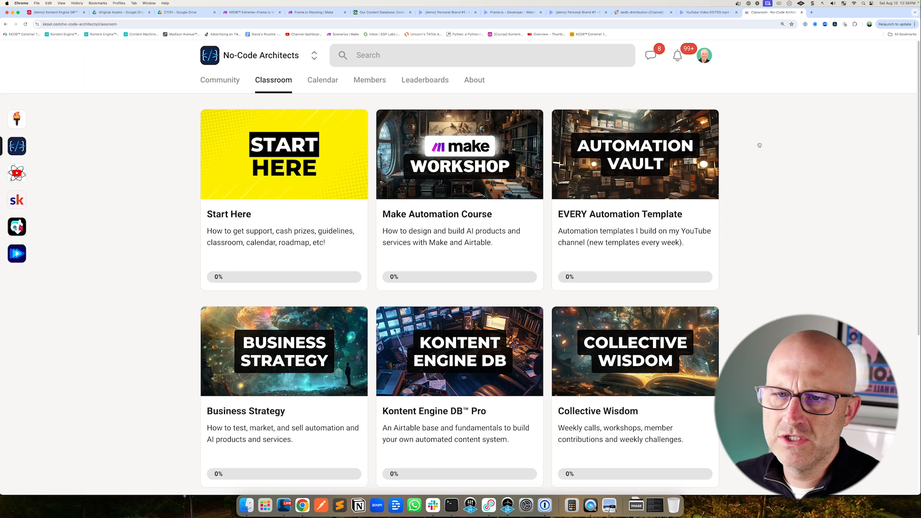
click(667, 180)
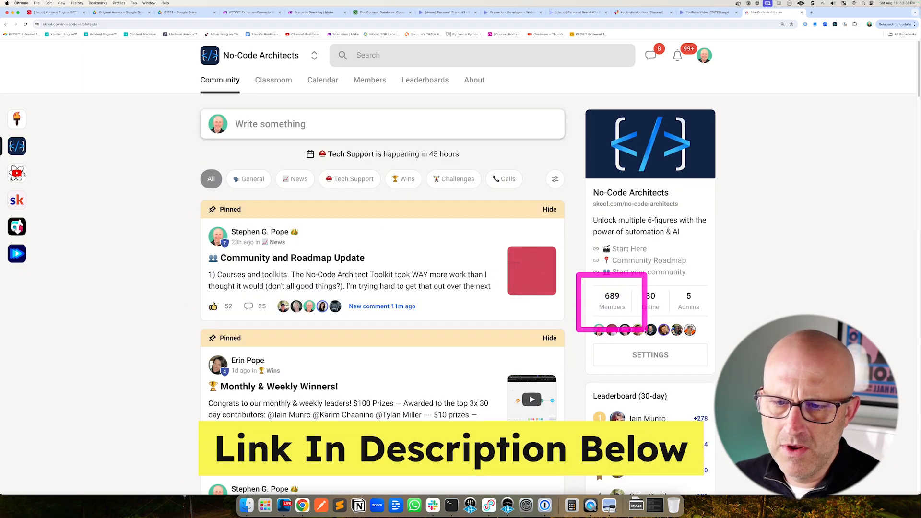
mouse_move(287, 153)
mouse_down()
mouse_move(339, 183)
mouse_move(413, 207)
mouse_up()
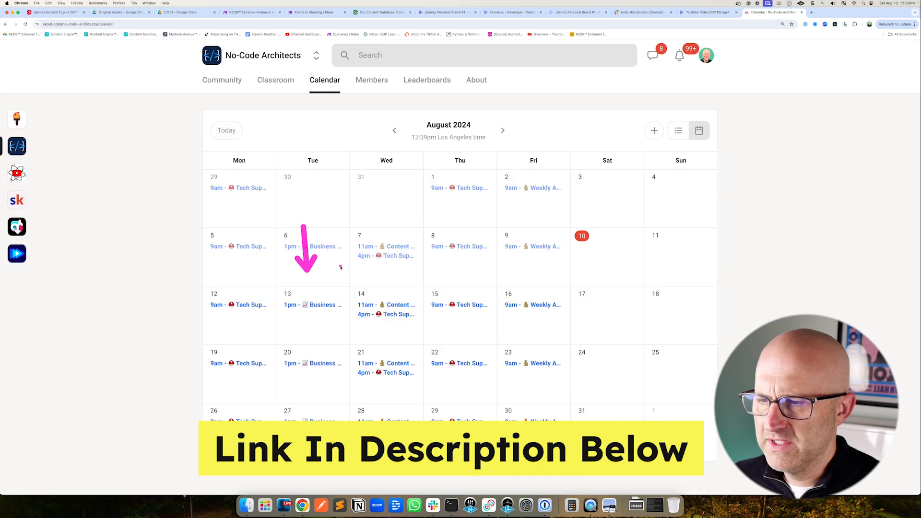
drag(357, 237, 384, 283)
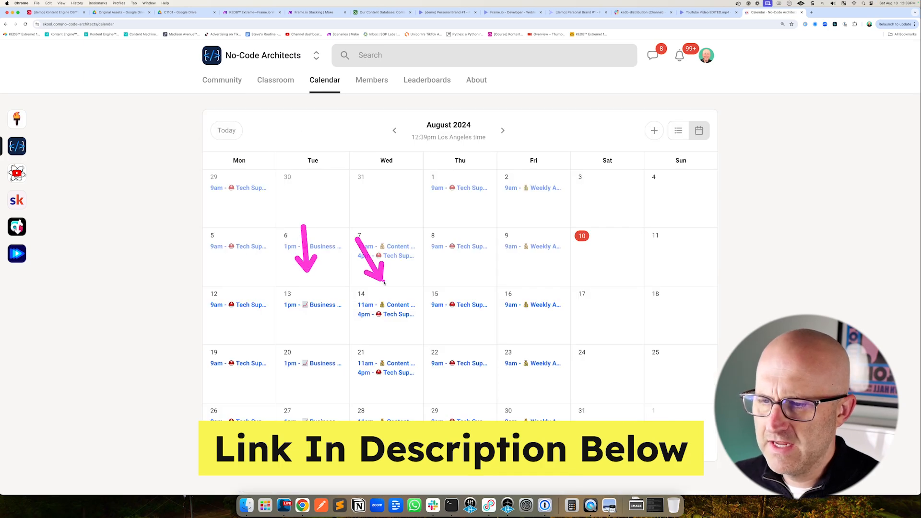
drag(436, 238, 449, 266)
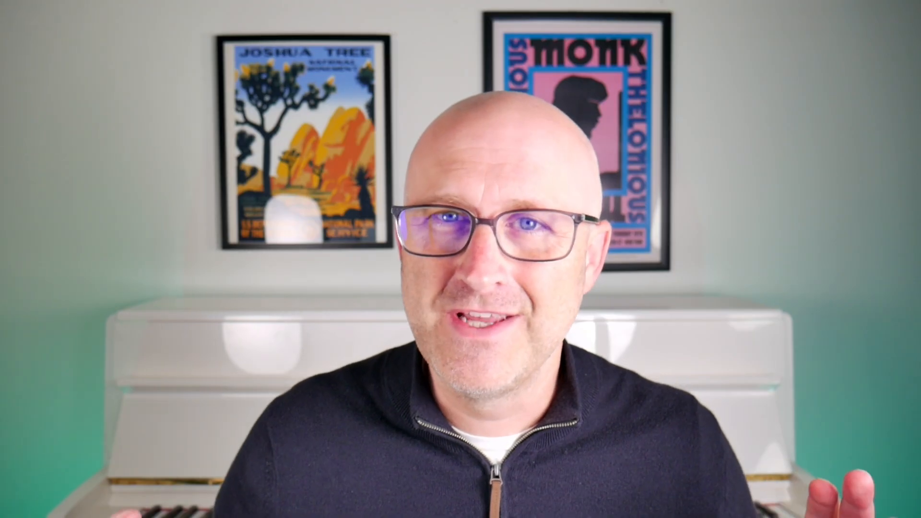